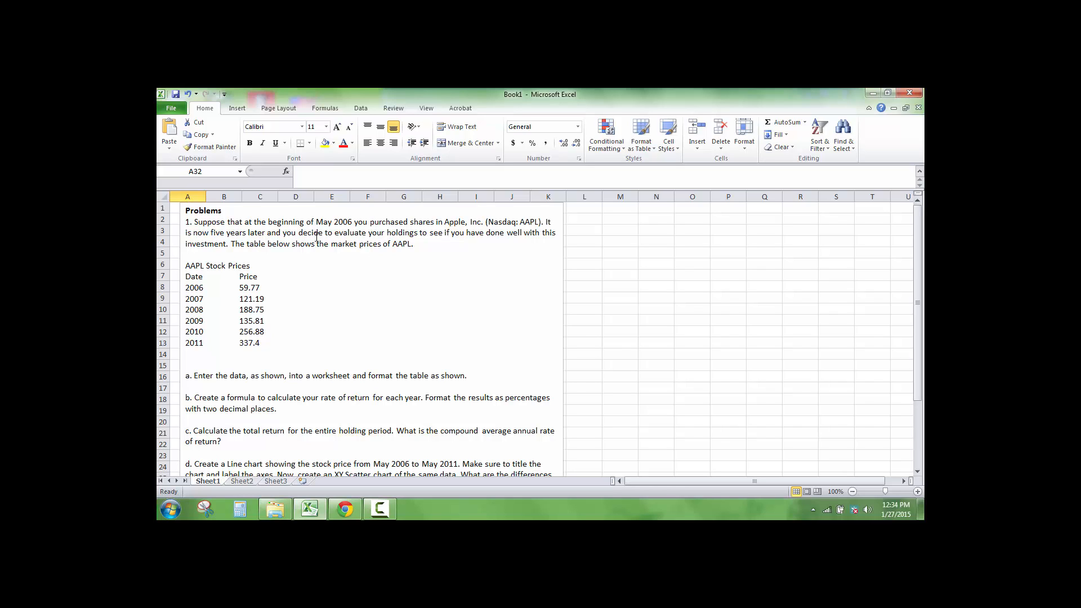
Step: Review the stock return problem in the worksheet and check the formatted AAPL price table on the textbook page in Chrome
scroll(316, 237, "down", 1)
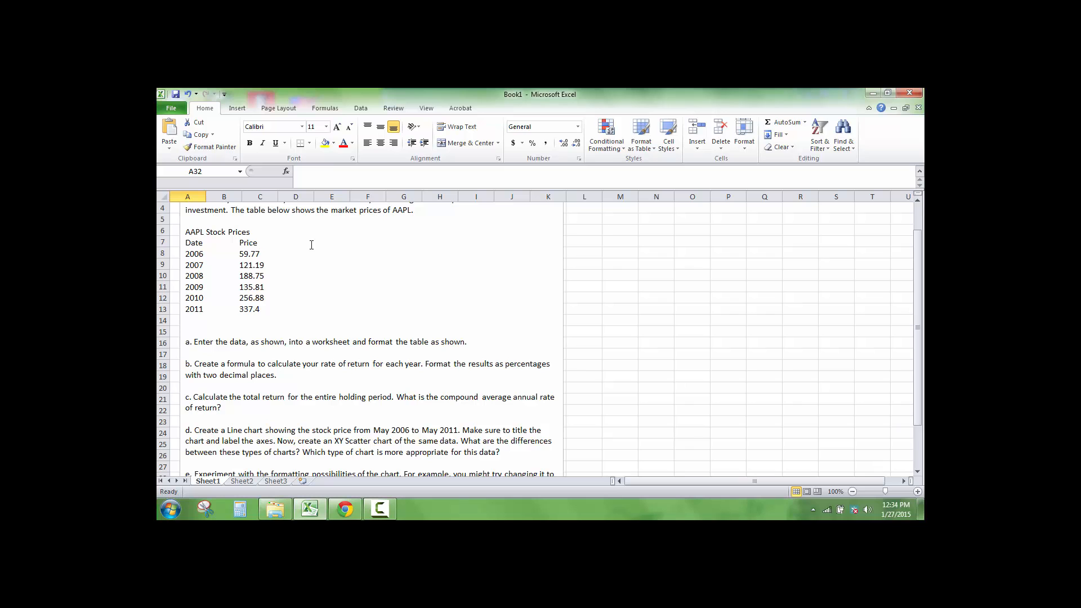
scroll(307, 248, "down", 1)
scroll(299, 254, "up", 2)
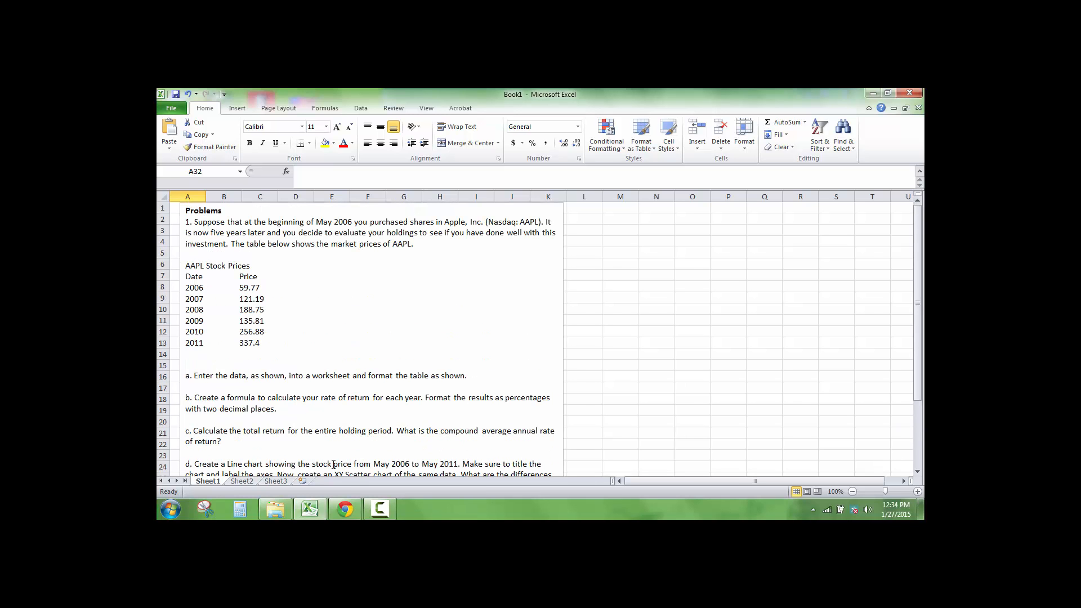
left_click(345, 509)
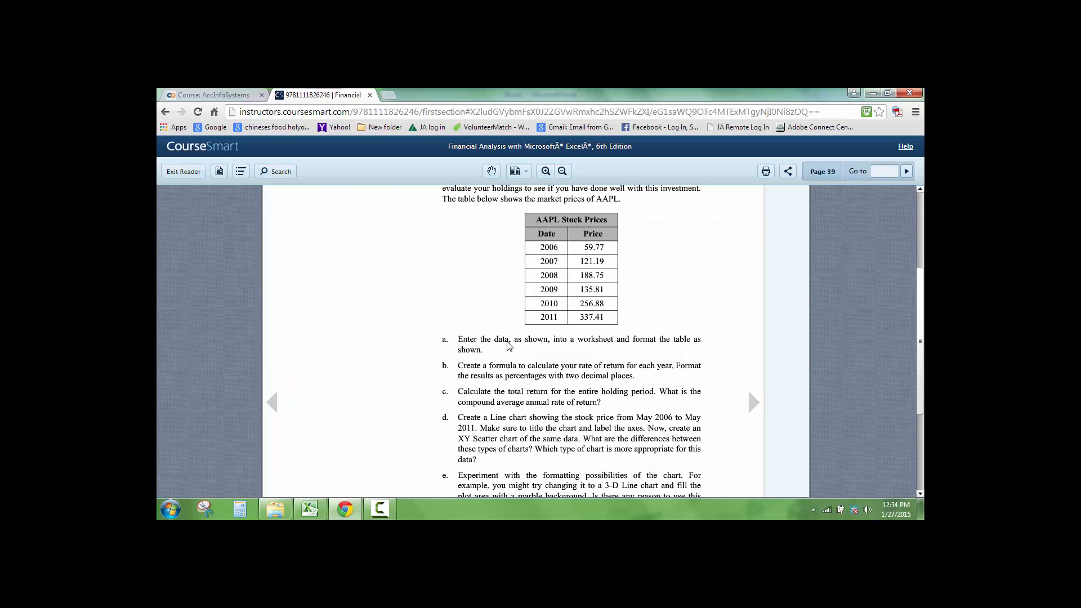
mouse_move(310, 509)
left_click(293, 473)
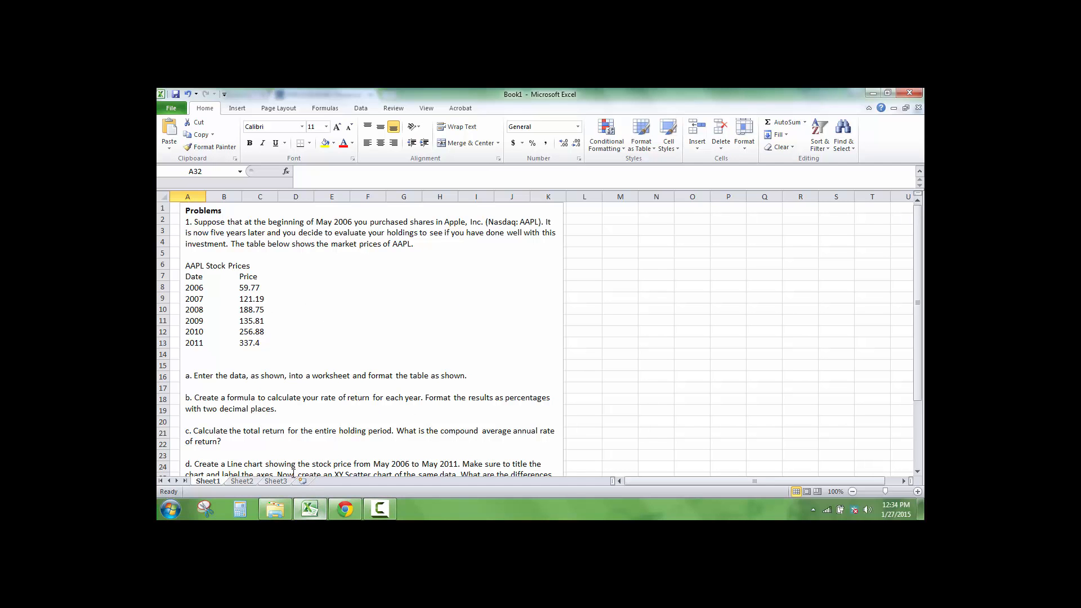
Step: Enter the table title "APPL Stock Prices" in cell A32, below the problem text
scroll(285, 466, "down", 5)
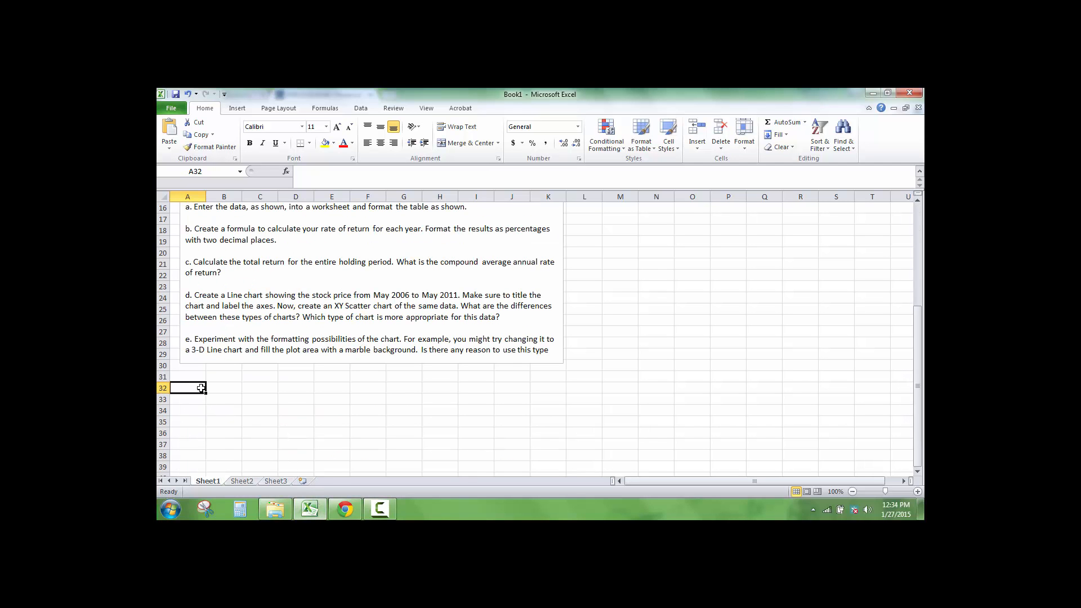
type("APPL")
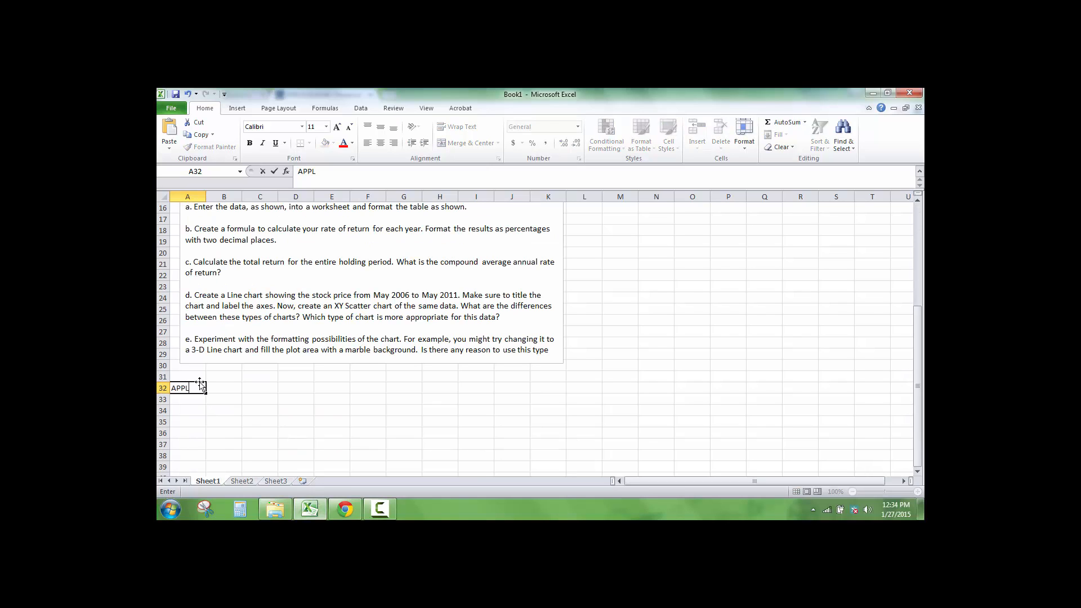
type(" Stock Prices")
key("Return")
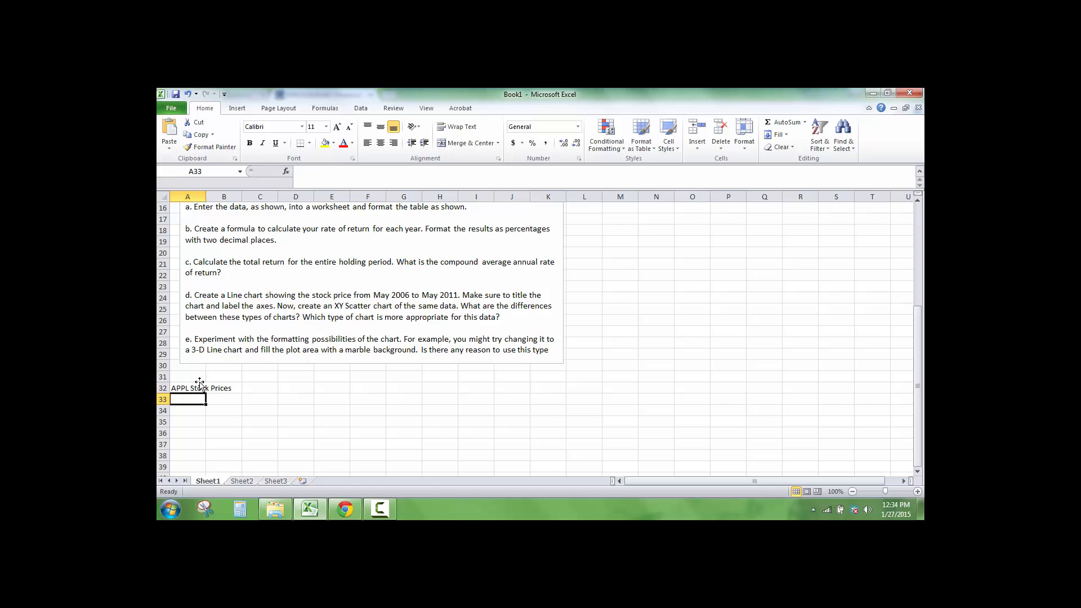
Step: Enter the column headings Date in A33 and Price in B33
type("Dat")
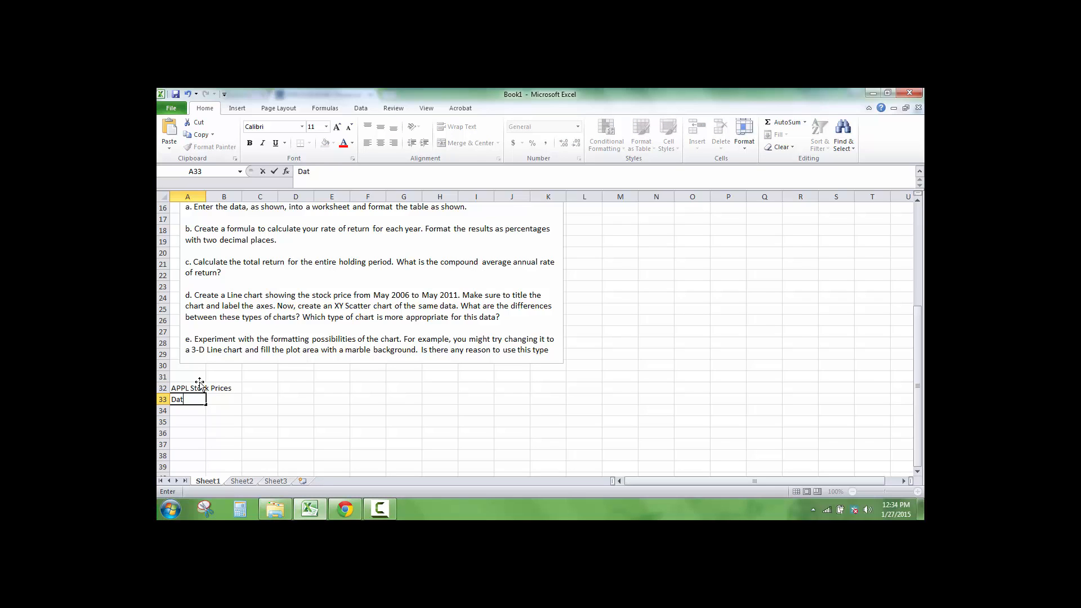
type("e")
key("Tab")
type("Pri")
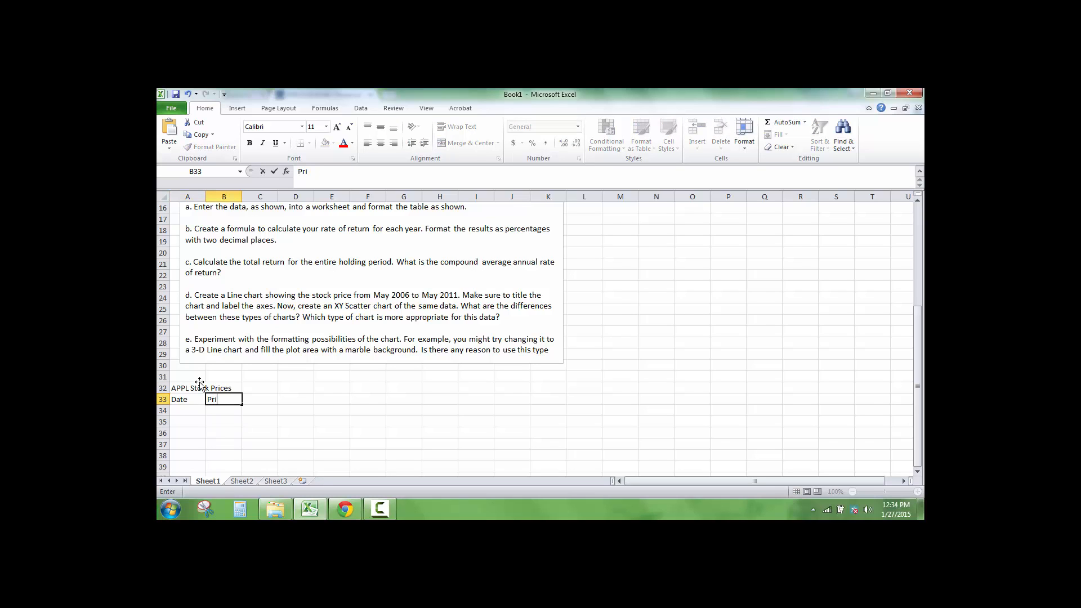
type("ce")
key("Tab")
key("Down")
key("Left")
key("Left")
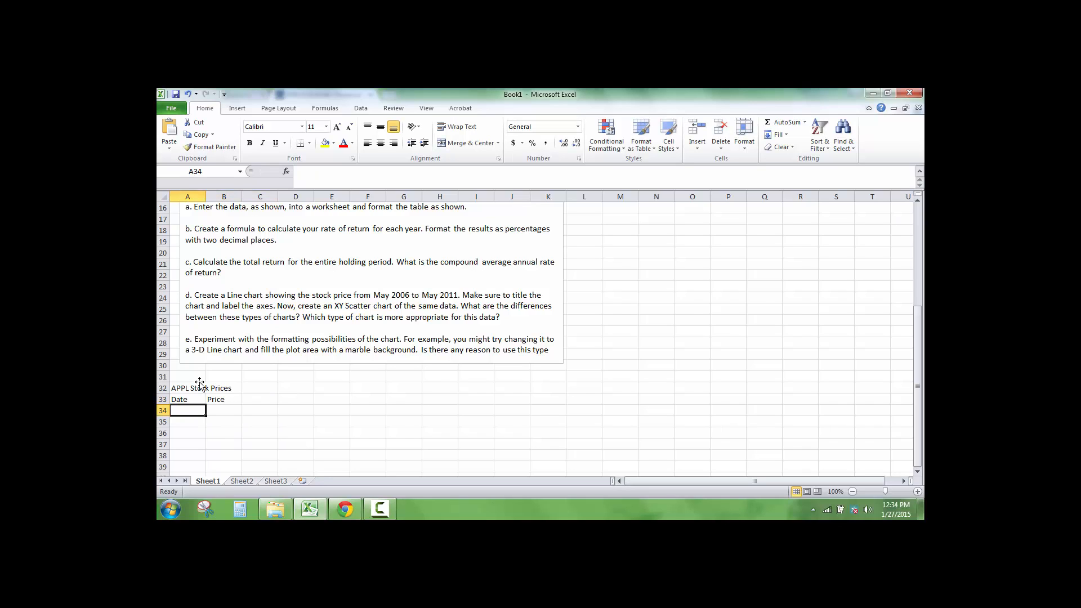
Step: Enter the first two data rows under the headings: 2006 with price 59.77 and 2007 with price 121.19
type("2006")
key("Tab")
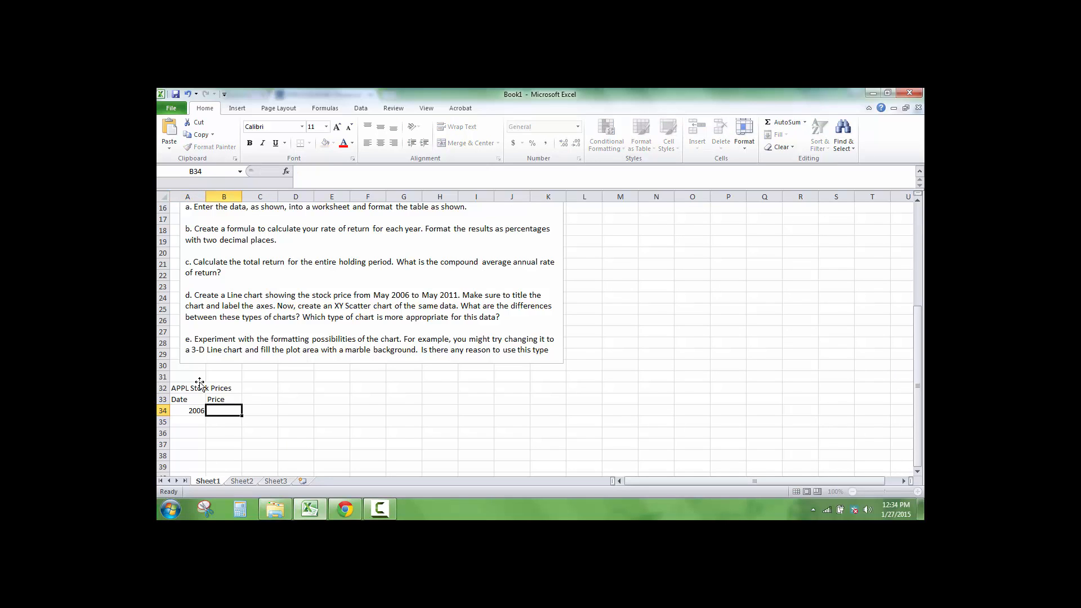
type("59.77")
key("Return")
type("20")
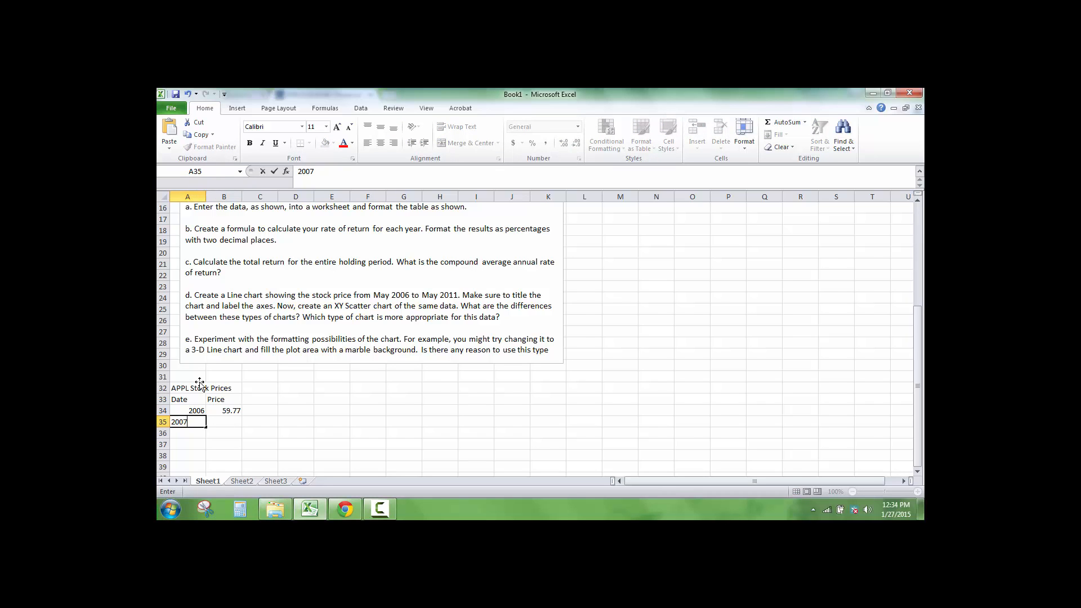
key("Tab")
type("121")
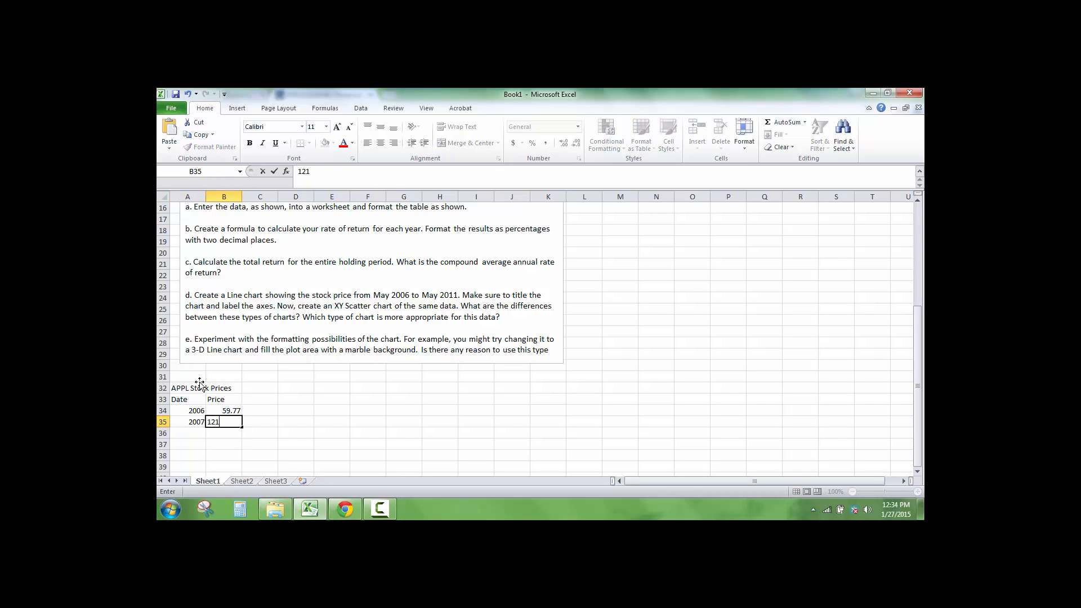
key("Return")
type("19")
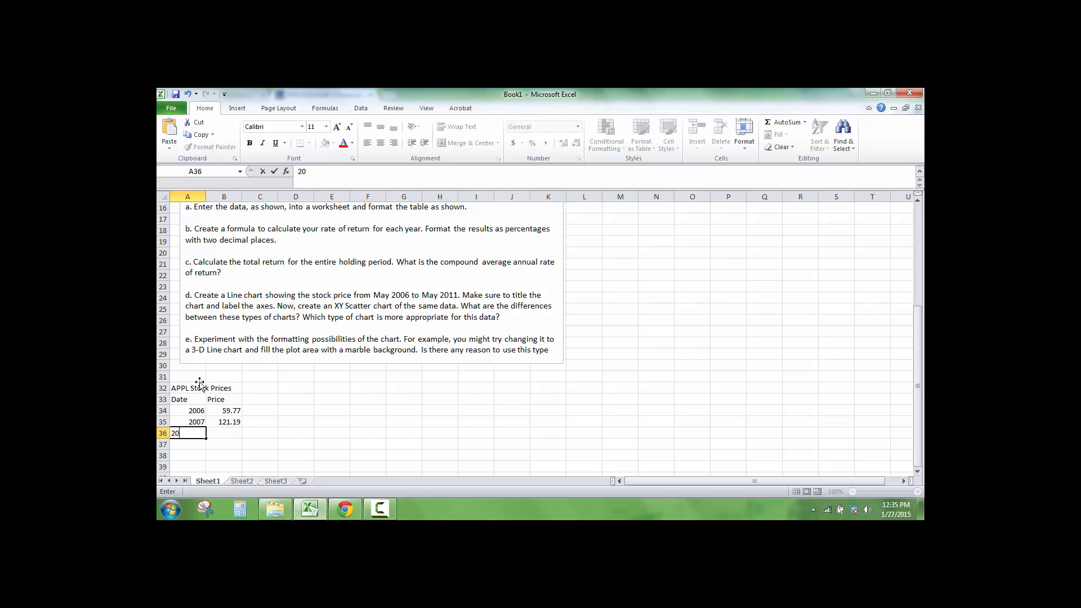
Step: Add the rows for 2008 with price 188.75 and 2009 with price 135.81
type("008")
key("Tab")
type("18")
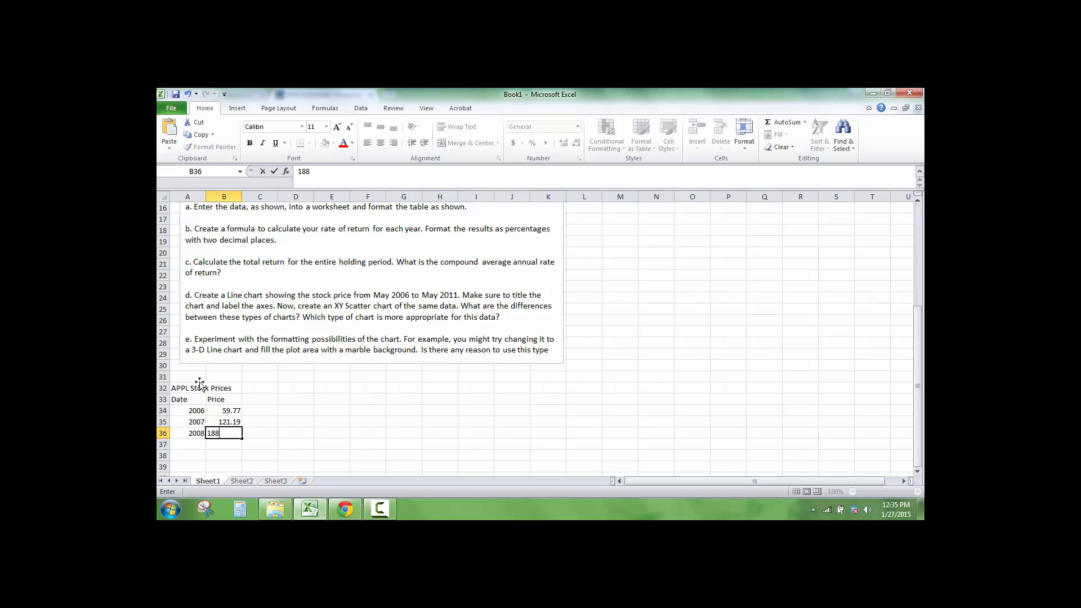
type("8.75")
key("Return")
type("2009")
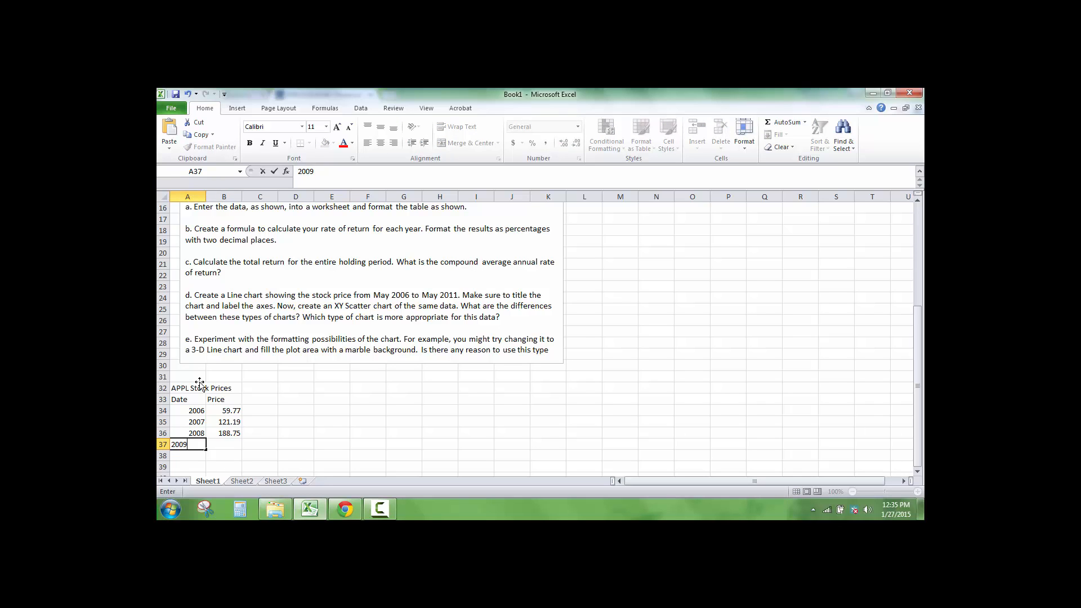
key("Tab")
type("135.81")
key("Return")
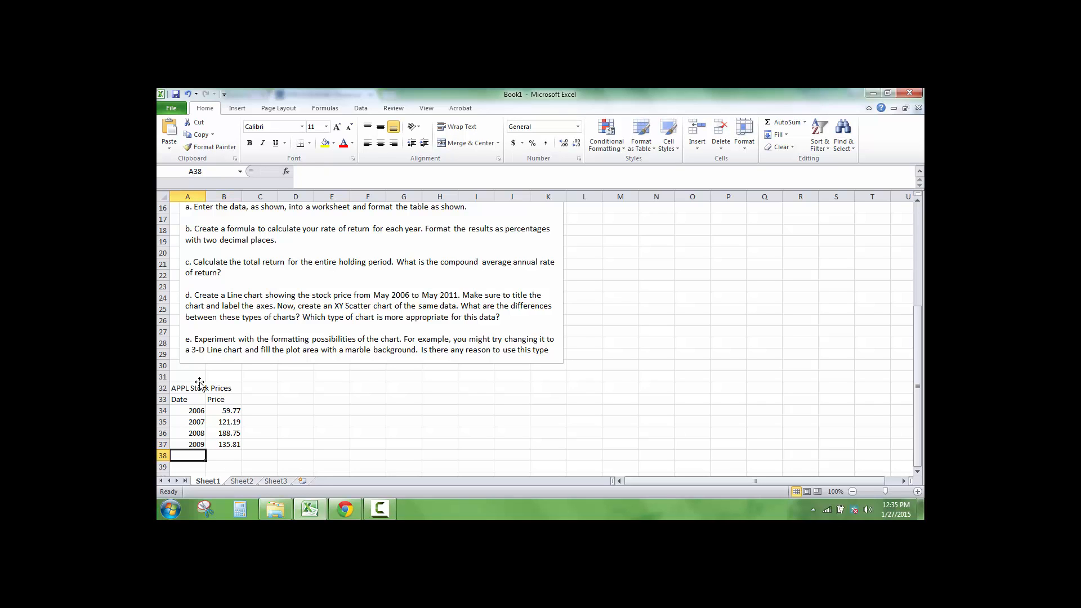
Step: Complete the table with rows for 2010 at 256.88 and 2011 at 337.41
type("2010")
key("Tab")
type("25")
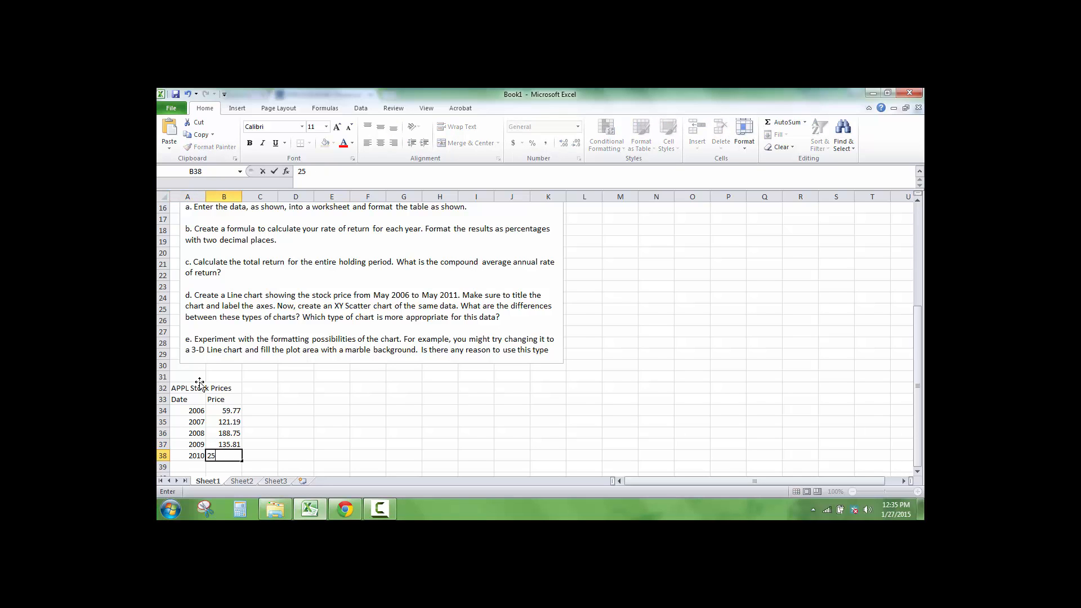
type("6.88")
key("Return")
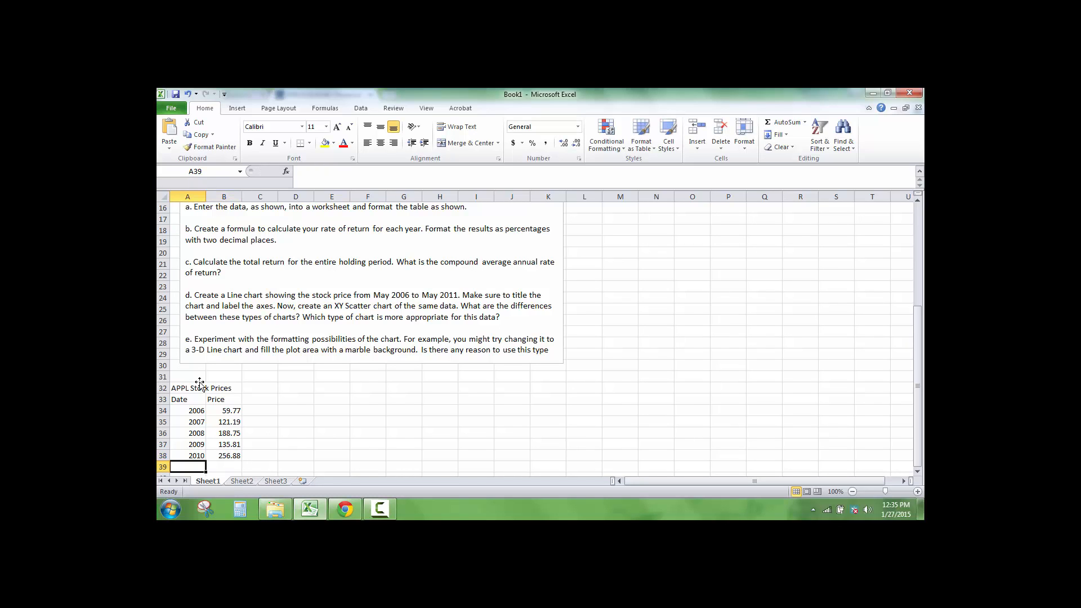
type("12011")
key("Tab")
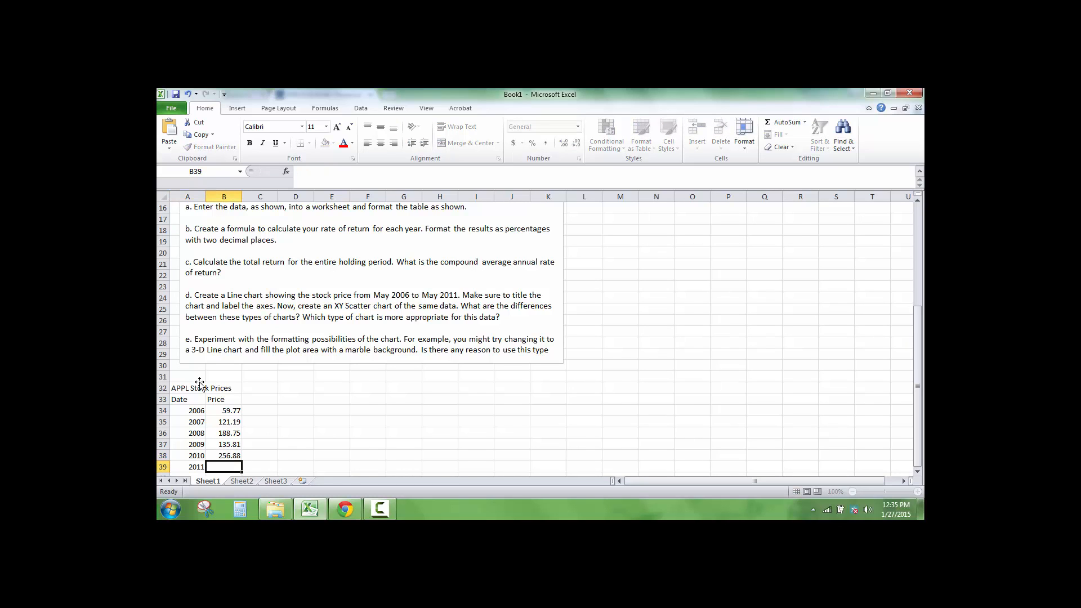
type("337.41")
key("Tab")
left_click(216, 421)
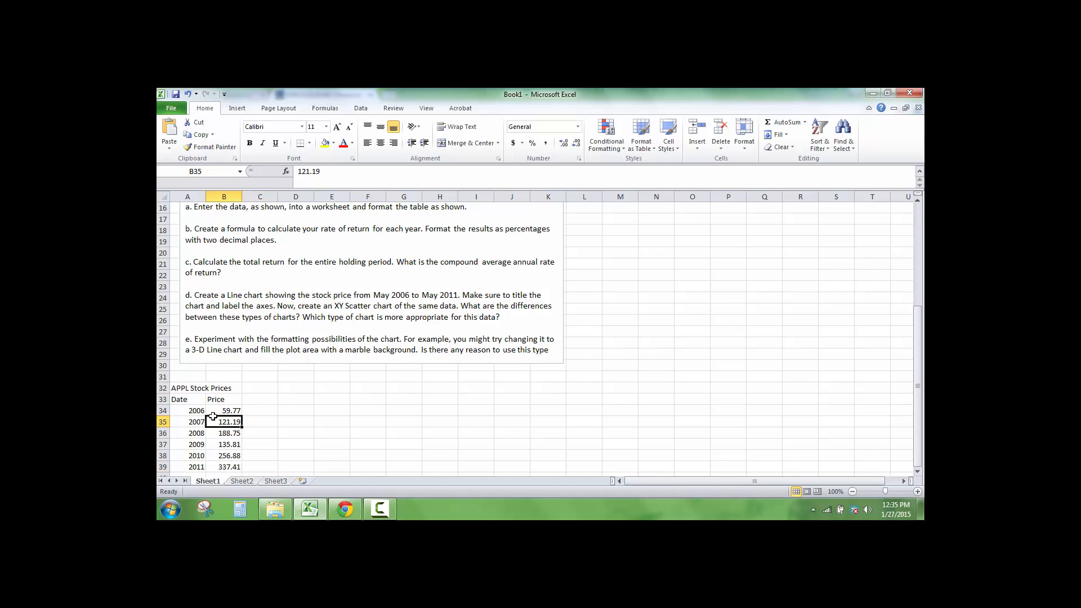
Step: Make the title and headings in A32:B33 bold, and merge and center the title across A32:B32
scroll(213, 417, "down", 1)
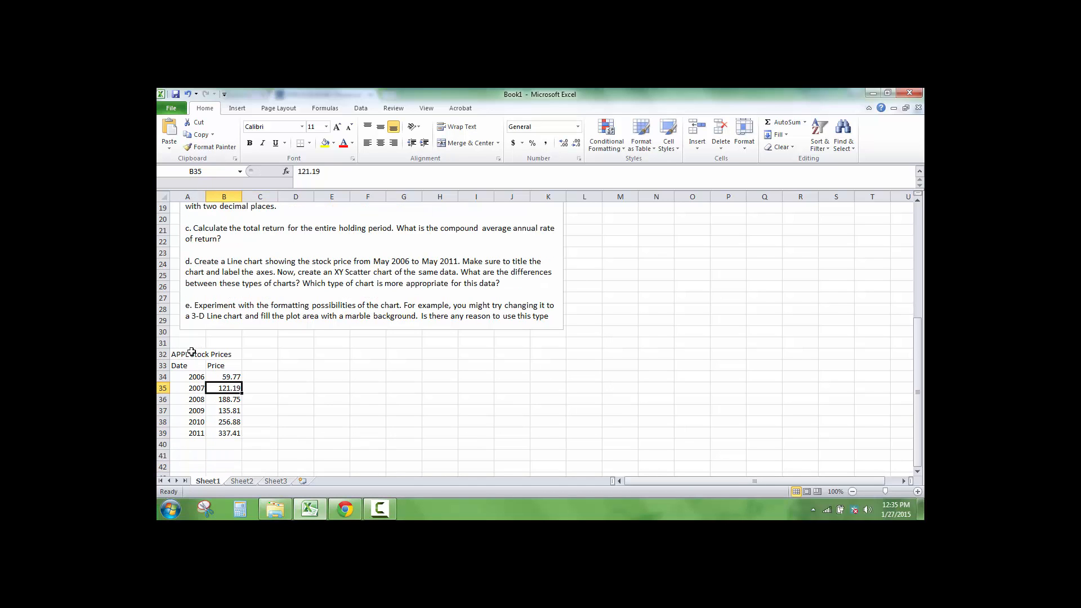
left_click_drag(192, 353, 221, 363)
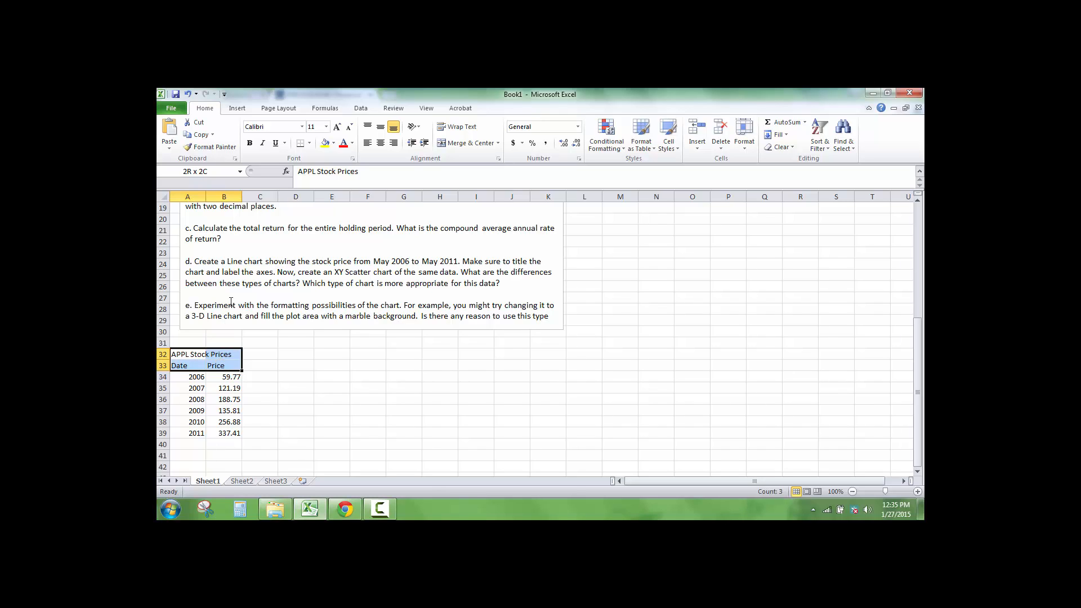
left_click(250, 143)
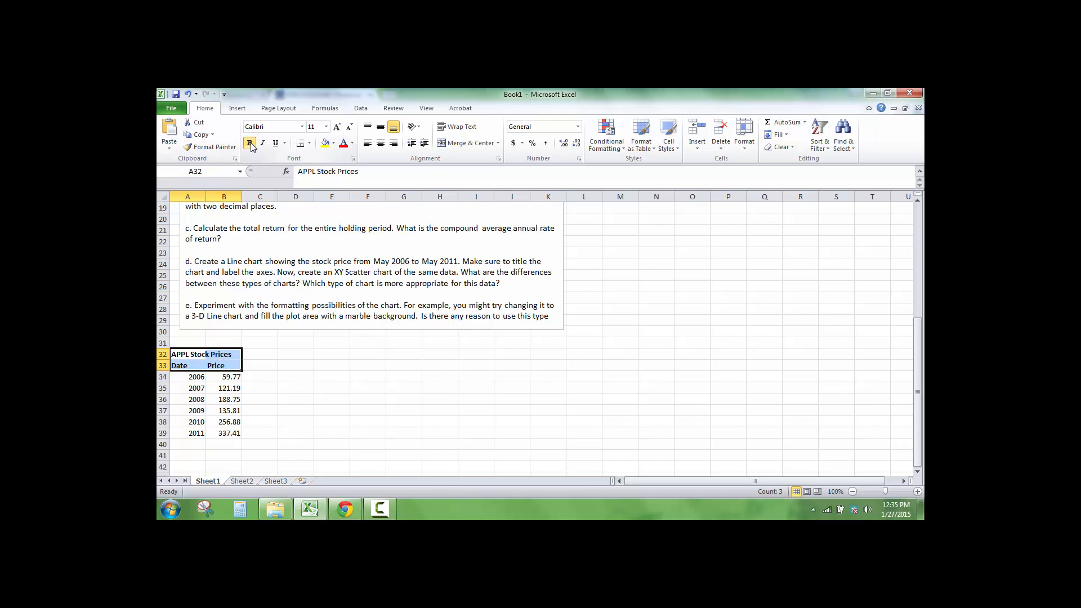
left_click_drag(197, 353, 228, 355)
left_click(454, 145)
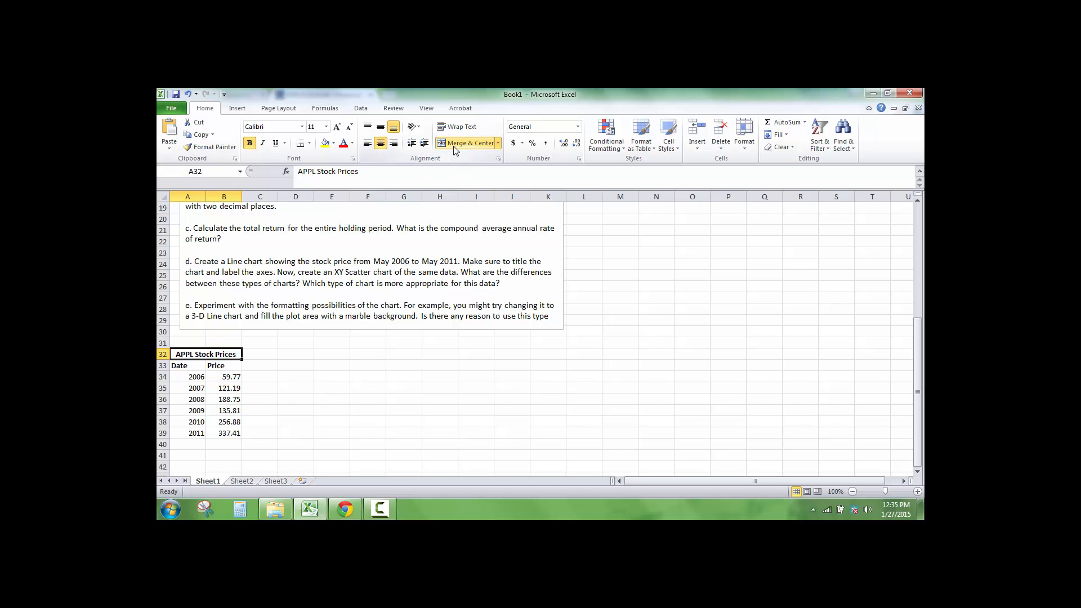
Step: Center the Date and Price headings and fill the title and heading rows A32:B33 with light gray
mouse_move(195, 364)
left_mouse_down()
mouse_move(224, 363)
mouse_move(184, 355)
mouse_move(207, 367)
left_mouse_up()
left_click(381, 143)
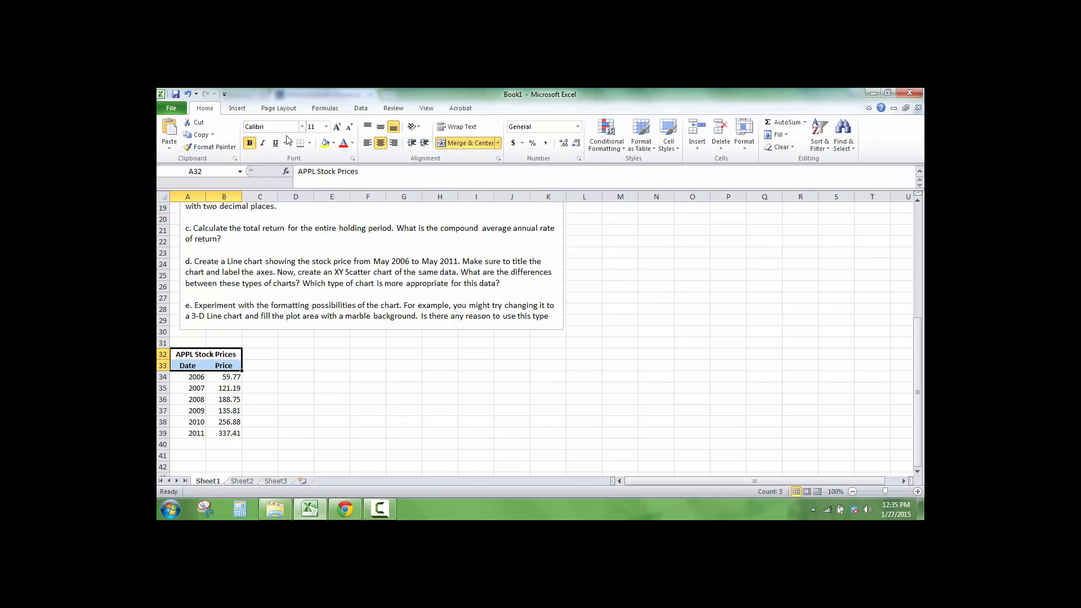
left_click(333, 143)
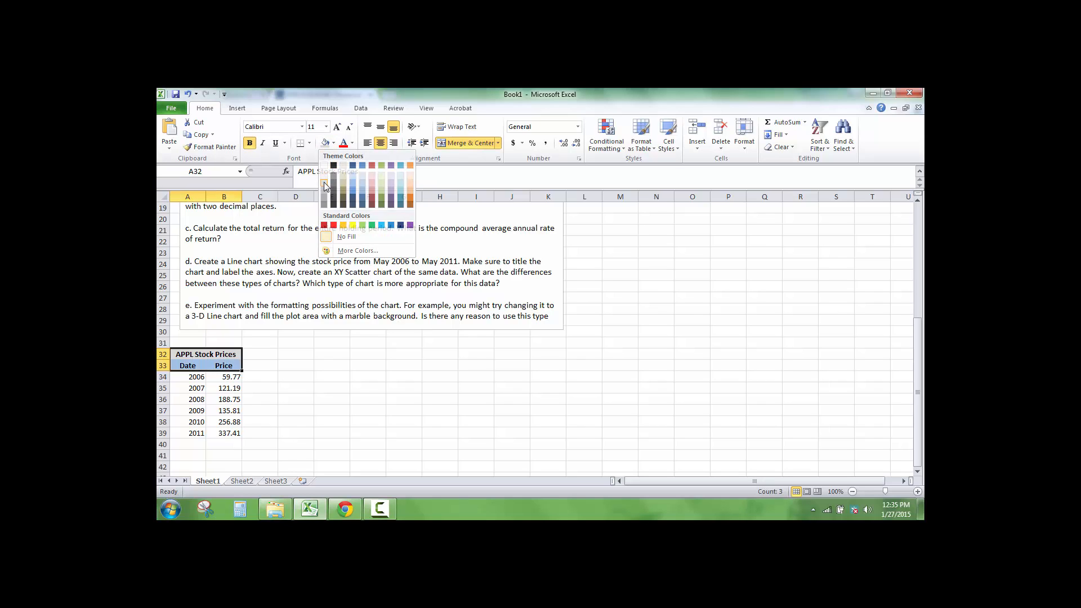
left_click(362, 181)
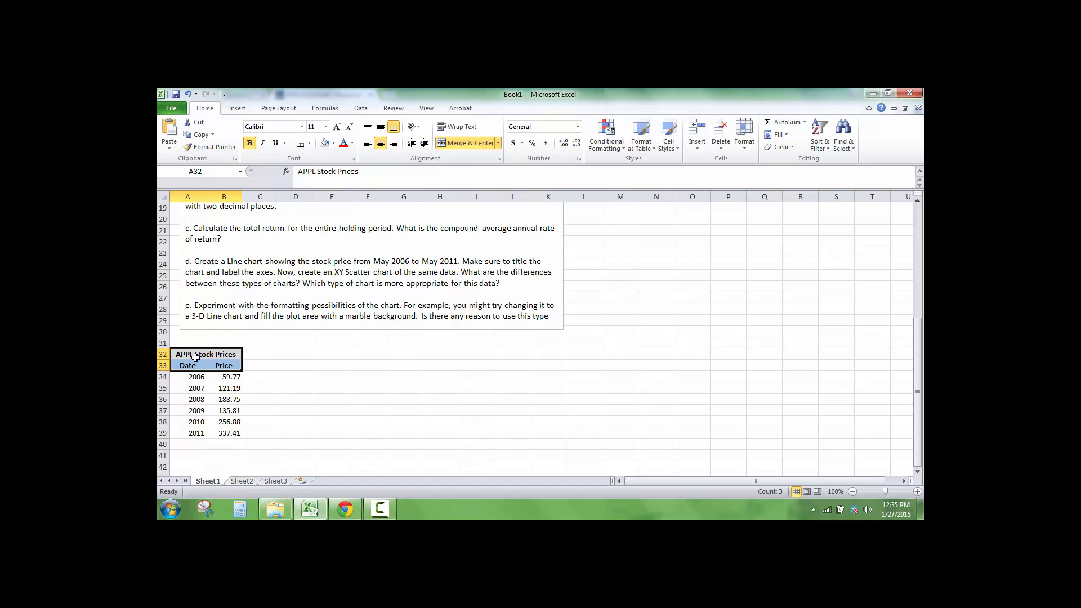
Step: Widen columns A and B equally and center the years and prices in A34:B39
left_click_drag(191, 197, 227, 193)
left_click(250, 399)
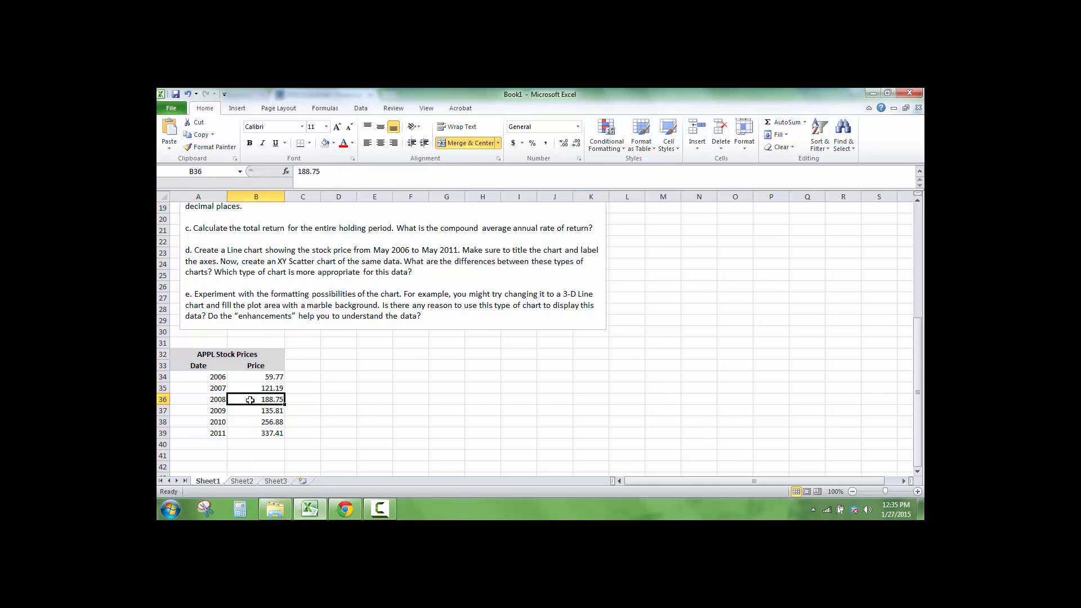
left_click_drag(220, 378, 253, 433)
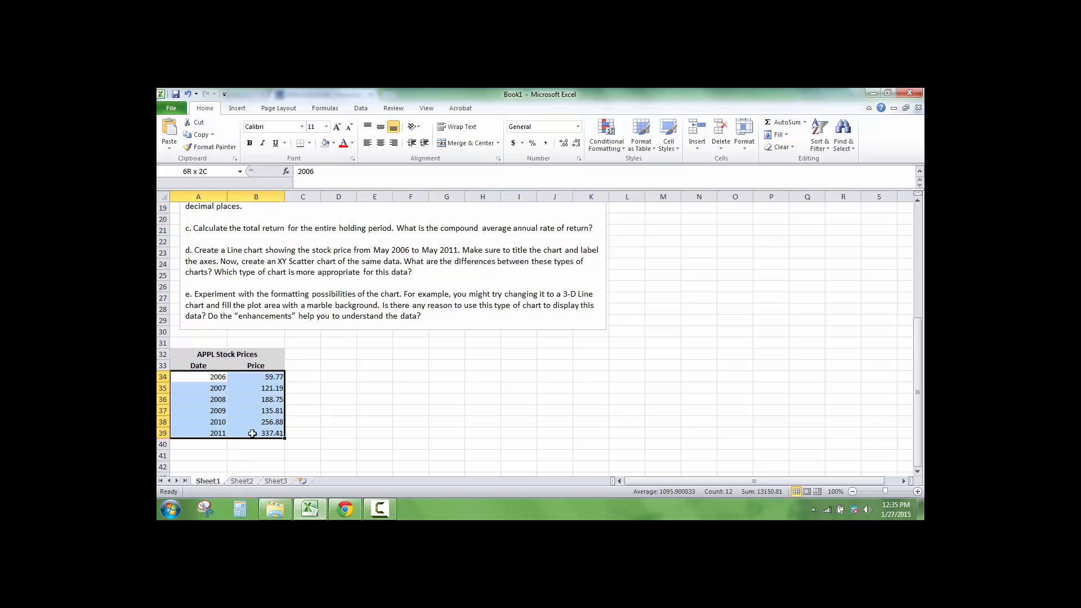
left_click(380, 143)
left_click(248, 454)
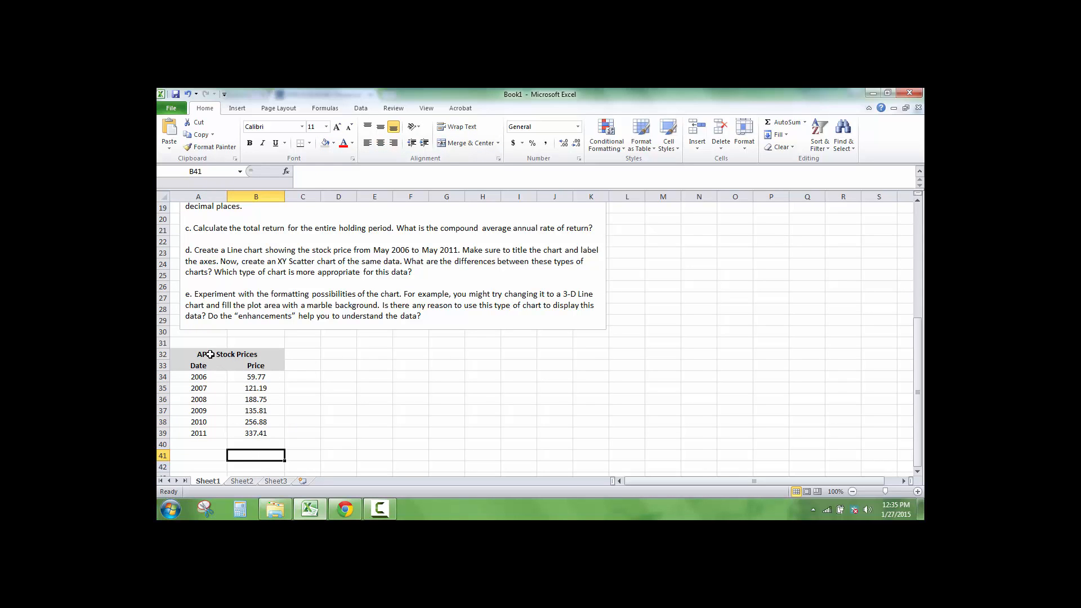
Step: Apply outside borders to the merged title cell in row 32
left_click(213, 375)
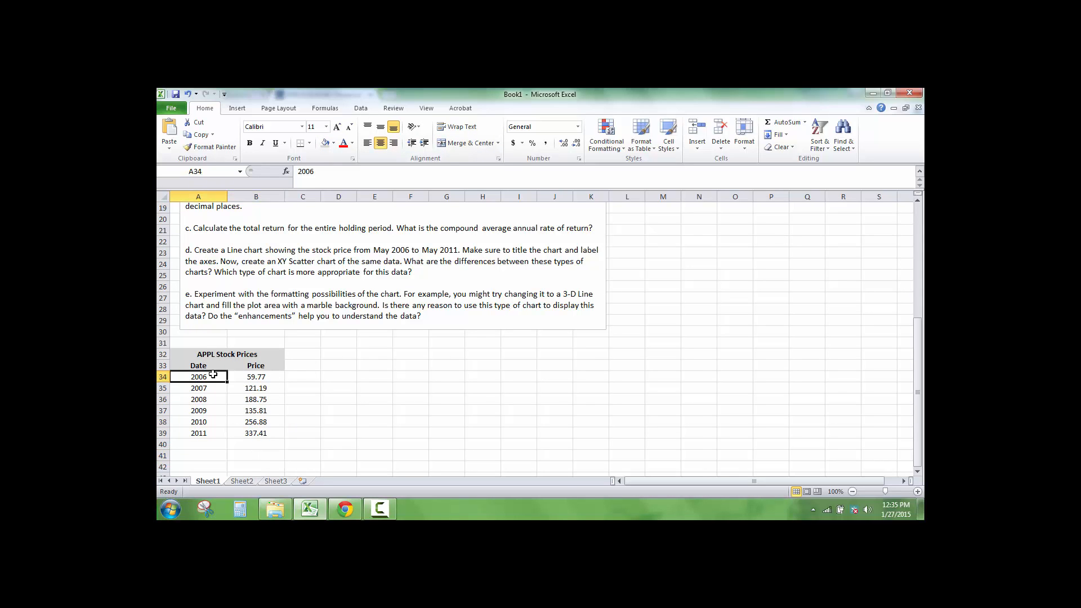
left_click(190, 354)
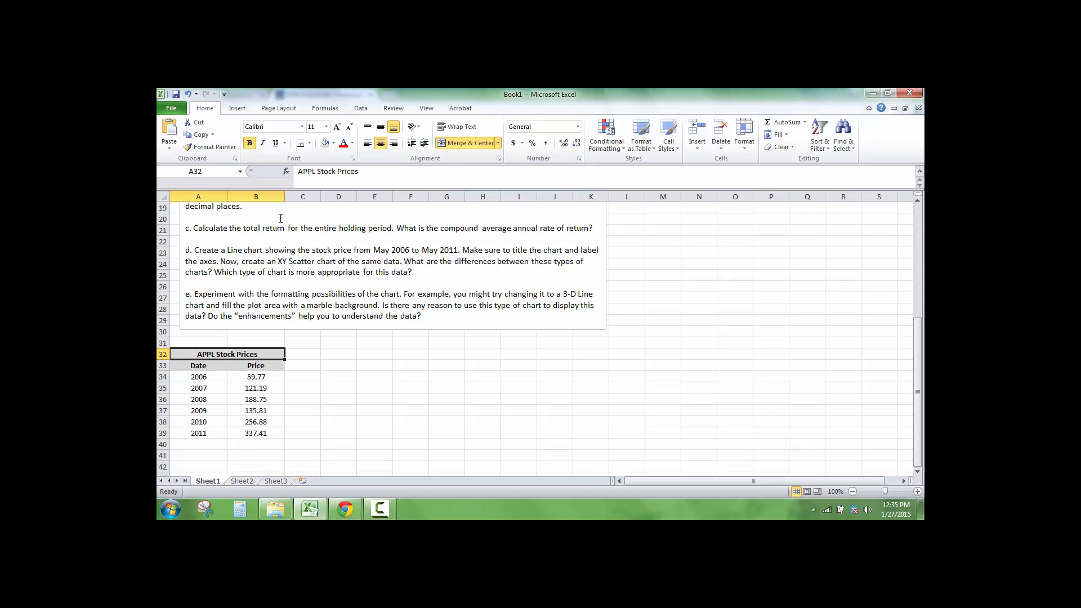
left_click(309, 143)
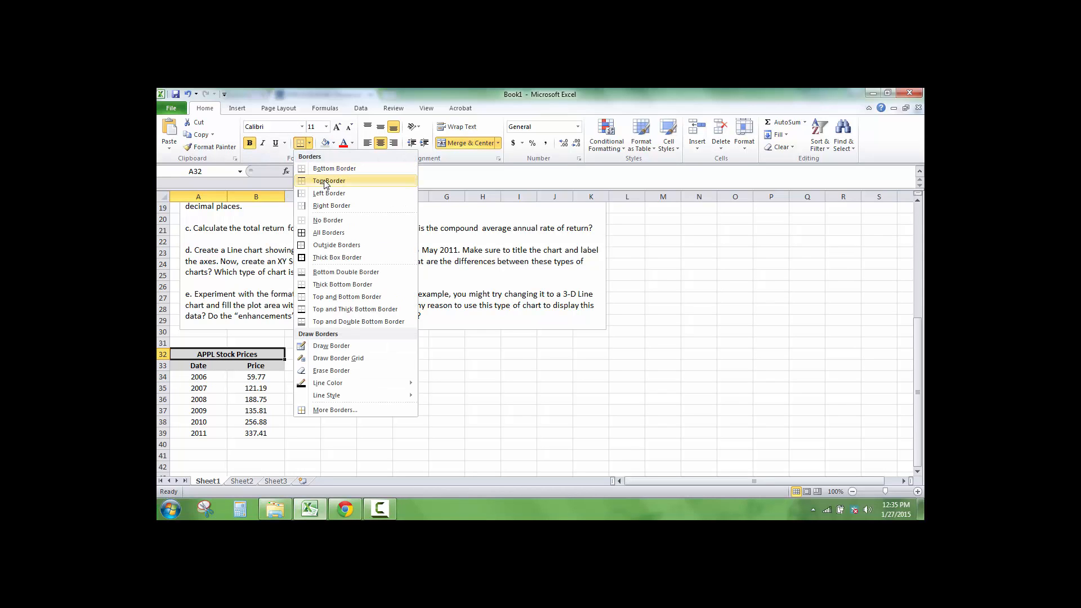
left_click(333, 247)
Step: Apply all borders to the Date and Price headings in A33:B33
mouse_move(233, 366)
left_mouse_down()
mouse_move(232, 379)
mouse_move(254, 367)
left_mouse_up()
left_click(199, 367)
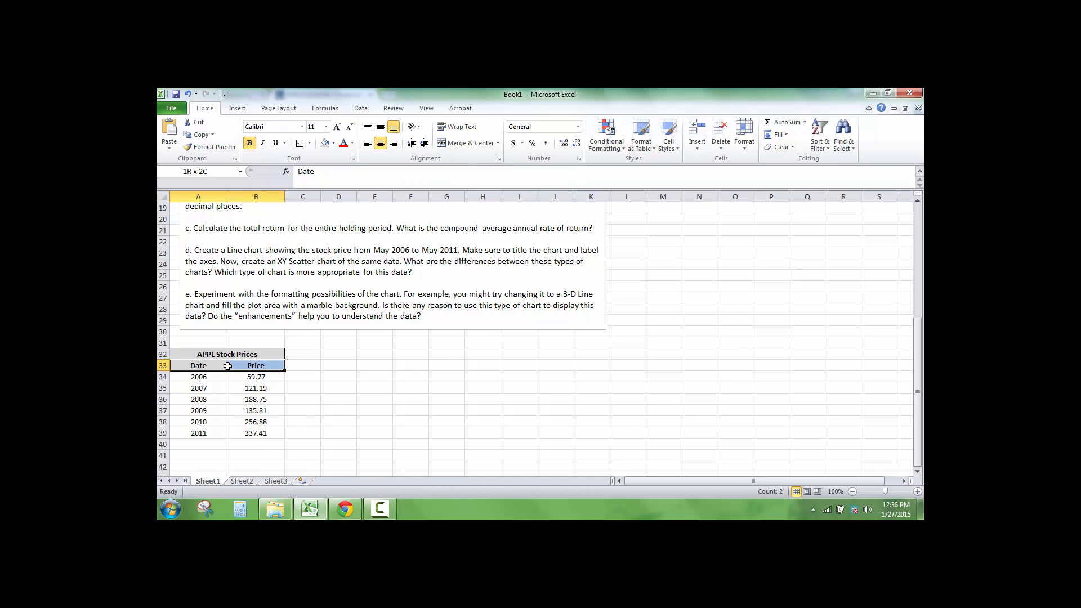
left_click(300, 144)
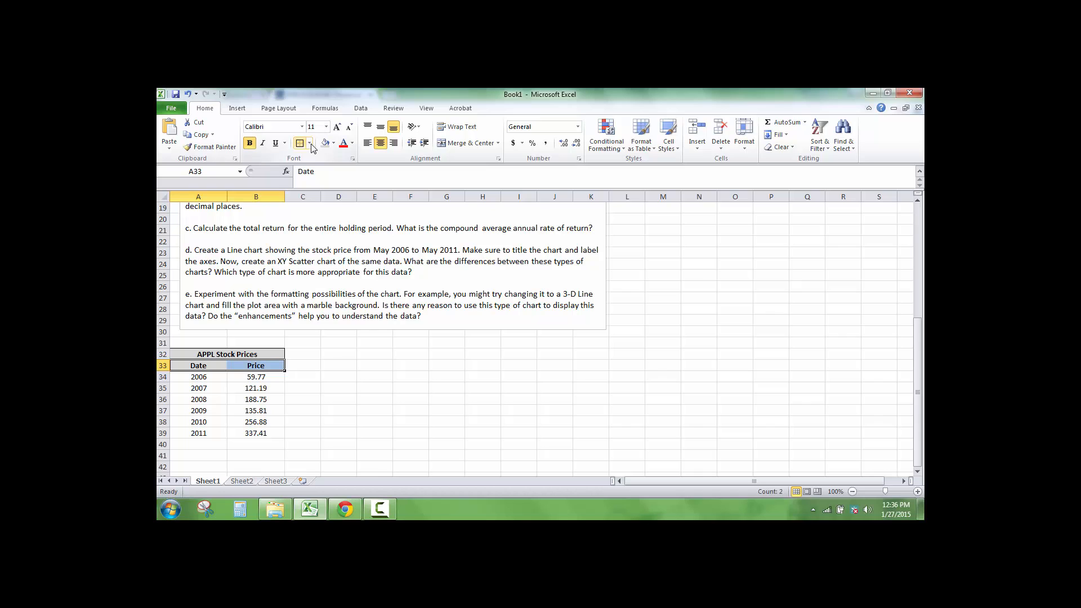
left_click(309, 143)
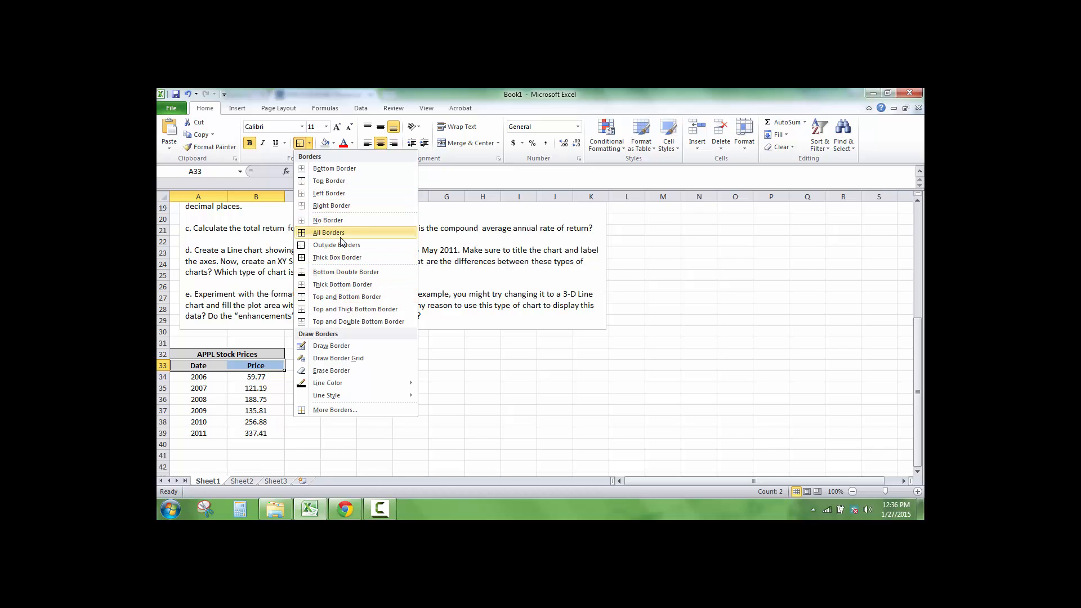
left_click(349, 321)
Step: Apply all borders to the year and price cells in A34:B39
left_click(217, 398)
left_click_drag(208, 375, 236, 430)
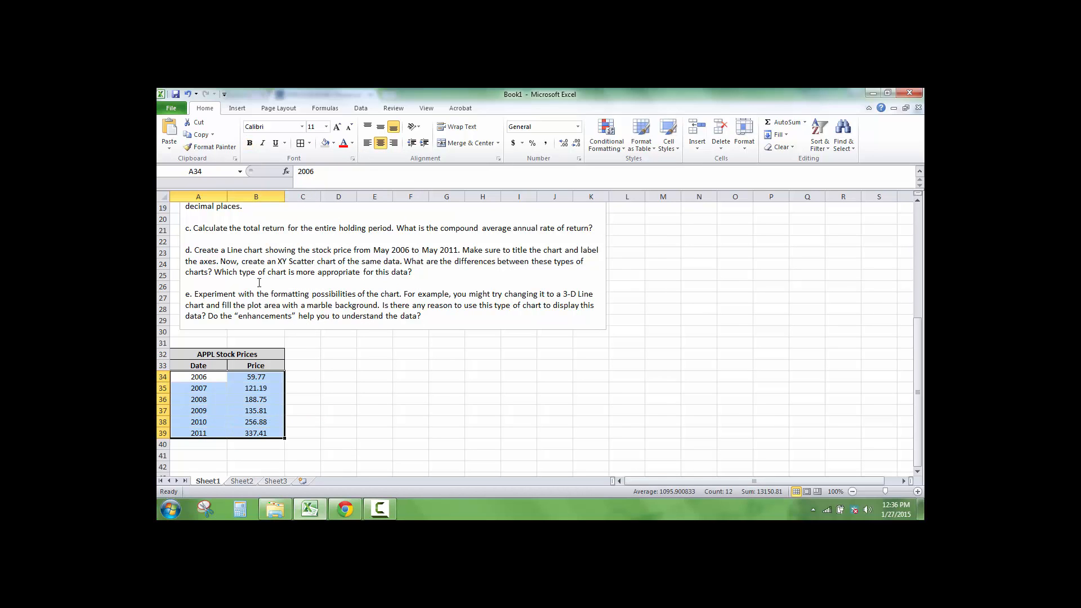
left_click(300, 142)
left_click(294, 431)
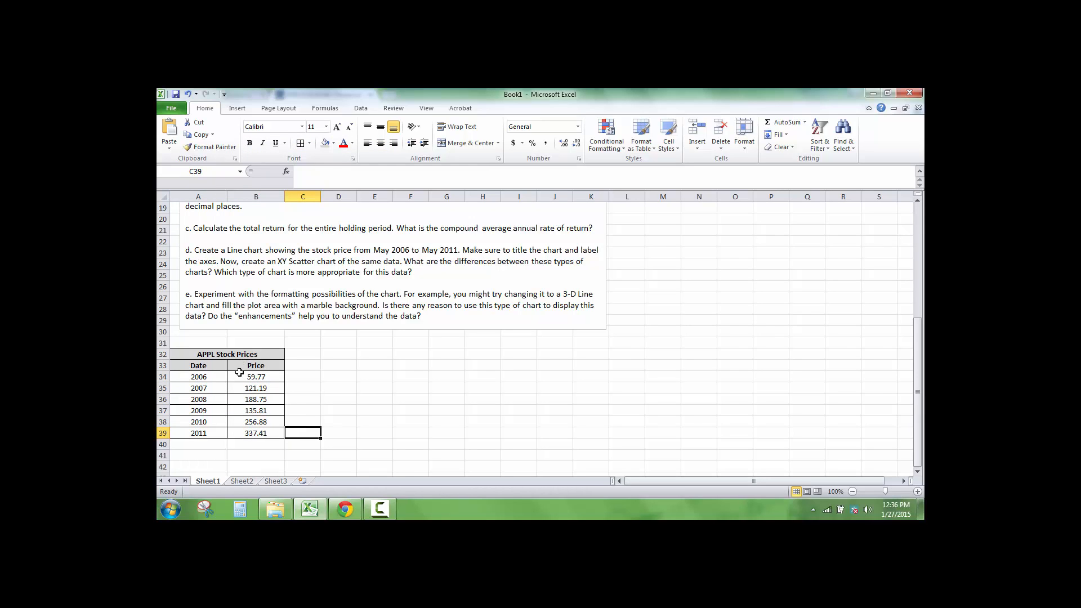
left_click(354, 346)
scroll(338, 338, "up", 3)
left_click(262, 313)
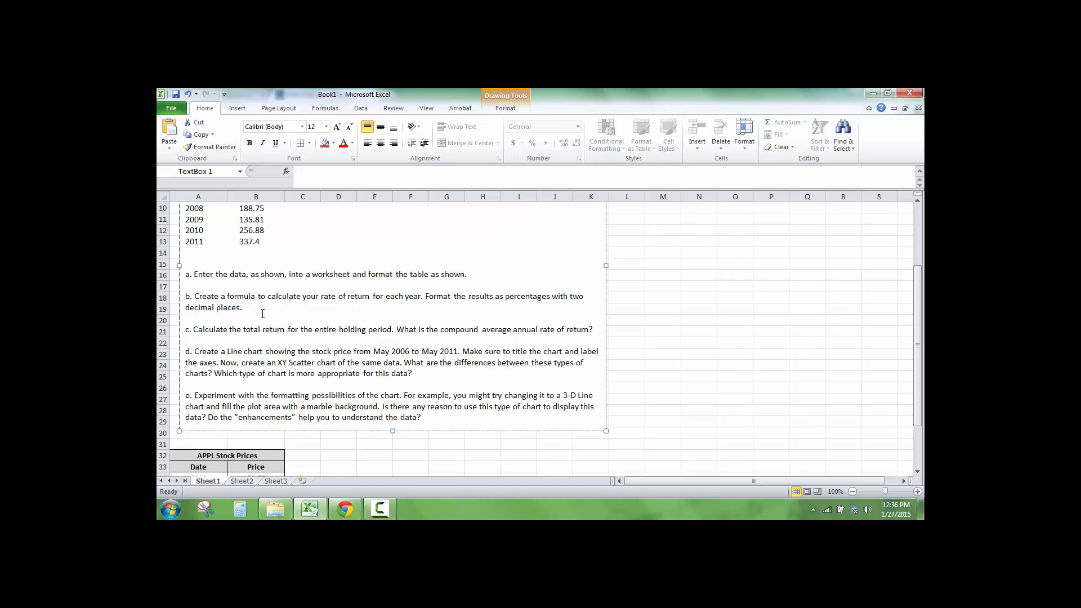
scroll(262, 313, "down", 4)
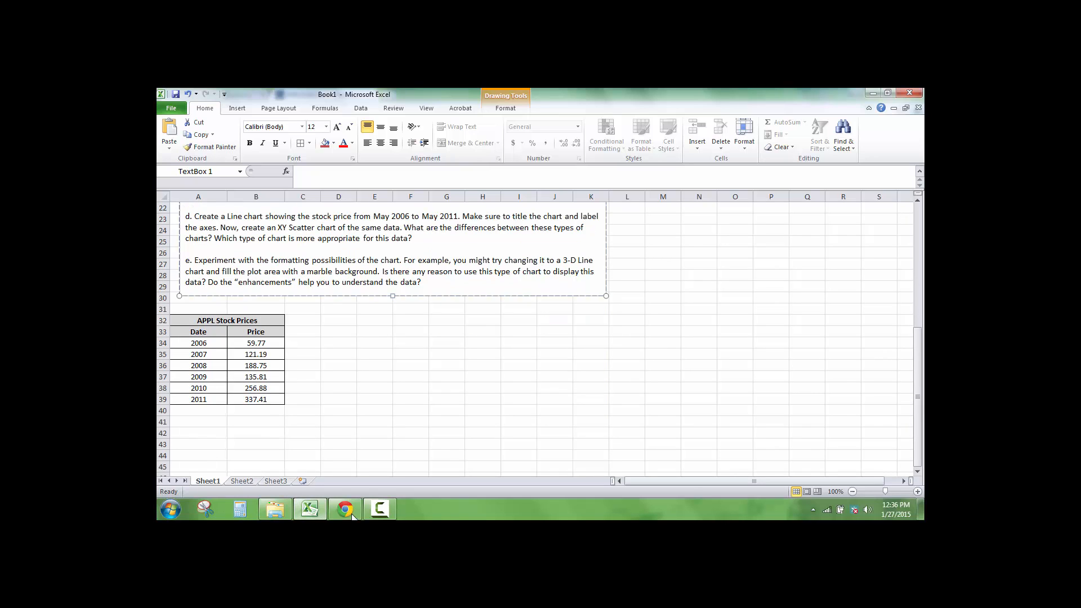
left_click(381, 510)
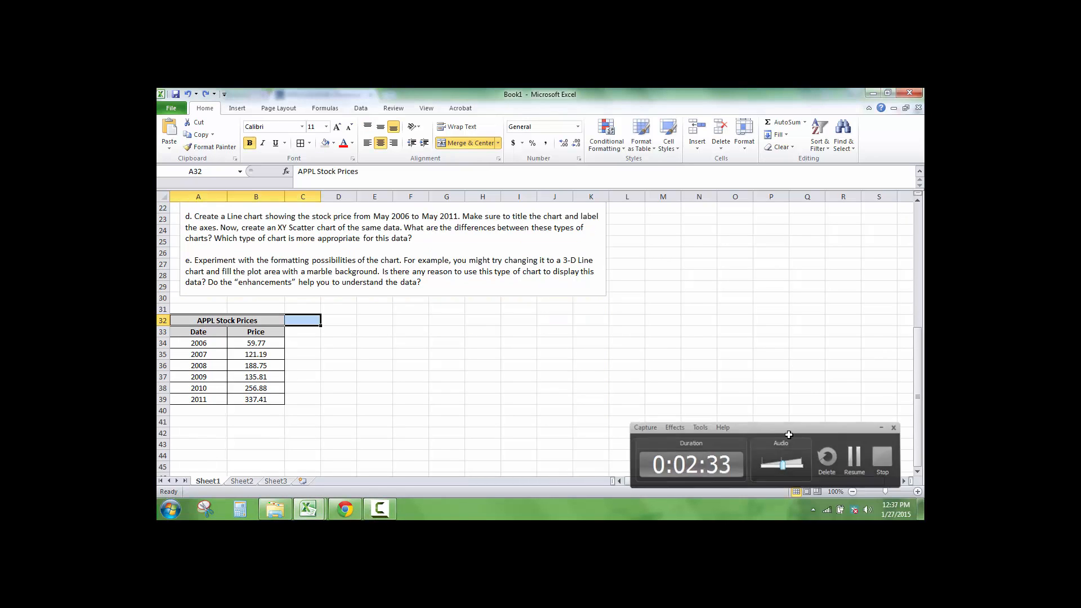
Step: Extend the merged and centered title so it spans A32:C32
left_click(294, 391)
left_click_drag(210, 320, 300, 319)
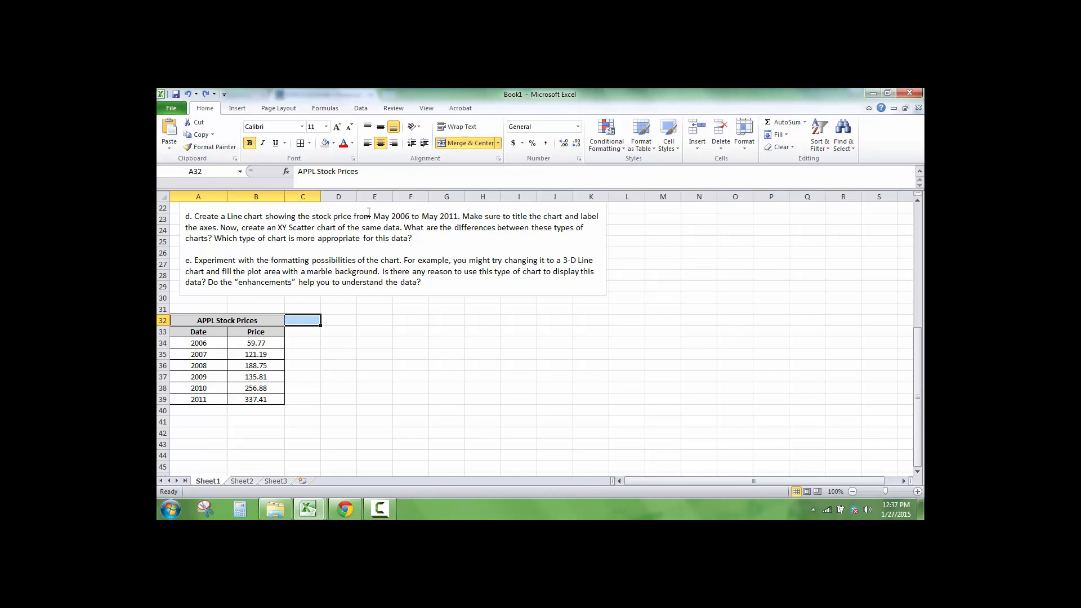
left_click(466, 144)
left_click(466, 144)
left_click(375, 342)
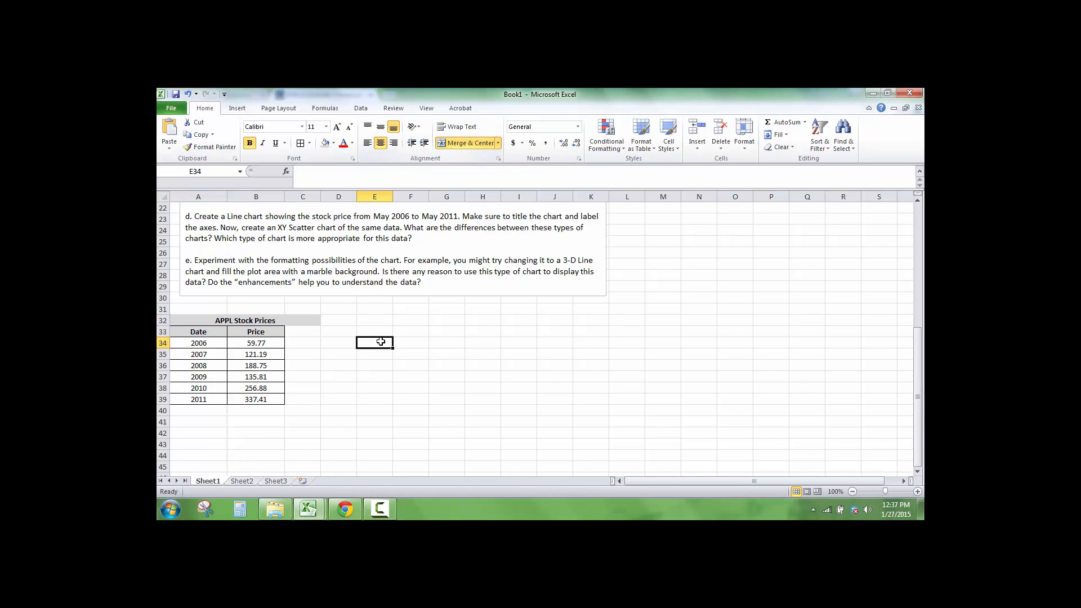
Step: Enter the heading Return in C33
left_click(300, 329)
type("Return")
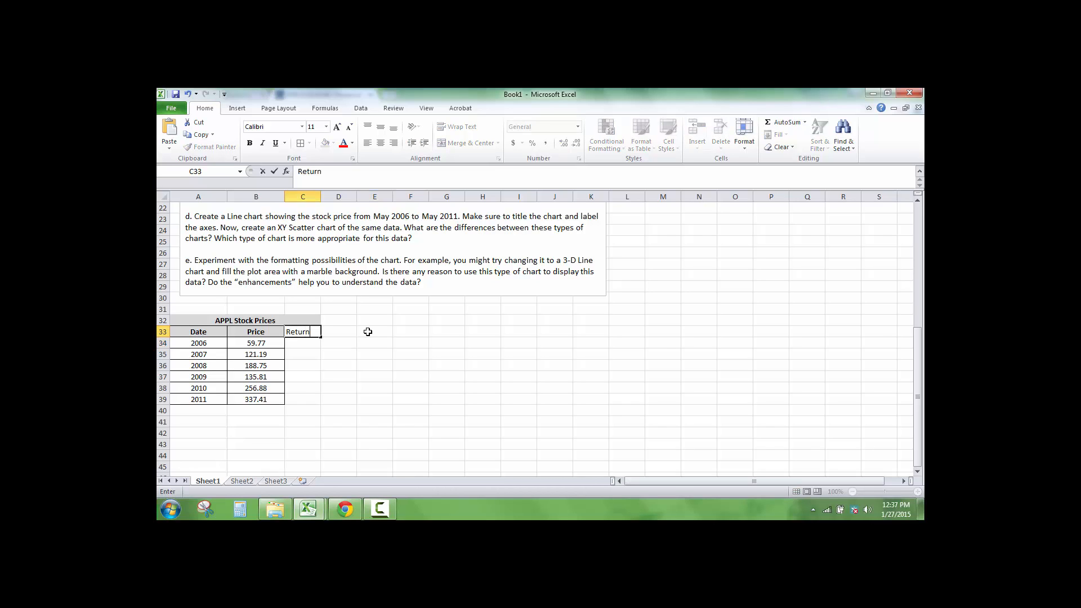
key("Tab")
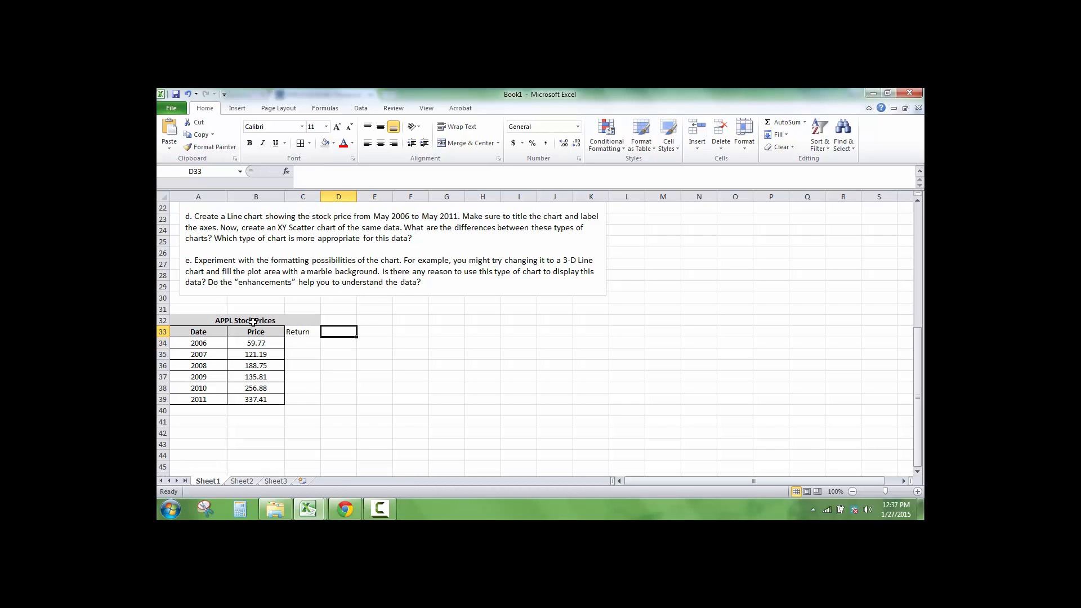
Step: Fill the Price heading from B33 into C33 to carry over its formatting, and replace the text with Return
left_click(291, 334)
left_click(282, 333)
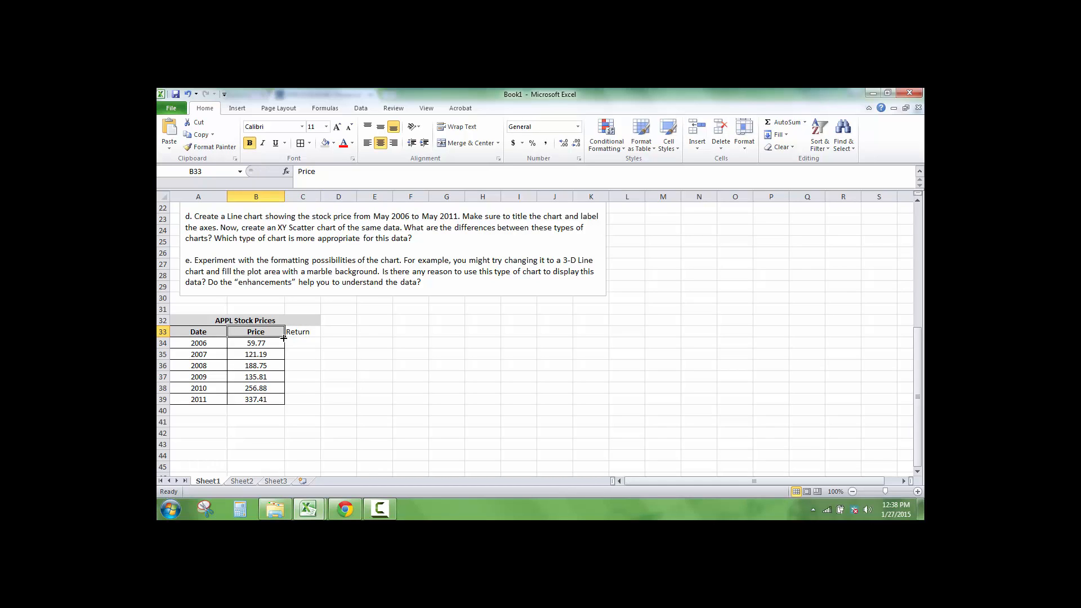
left_click_drag(284, 338, 316, 338)
type("Return")
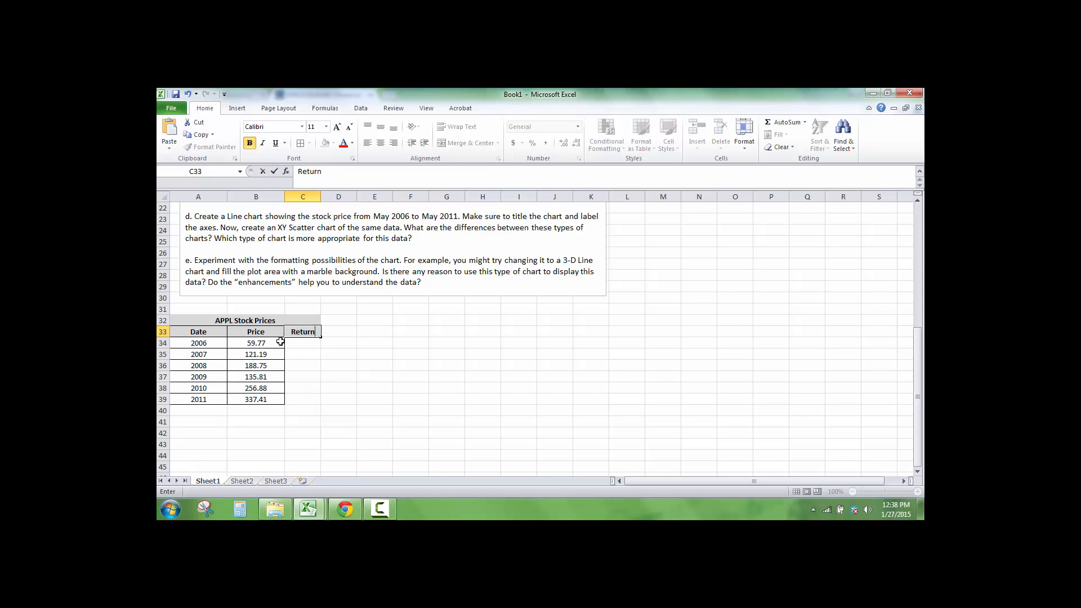
key("Return")
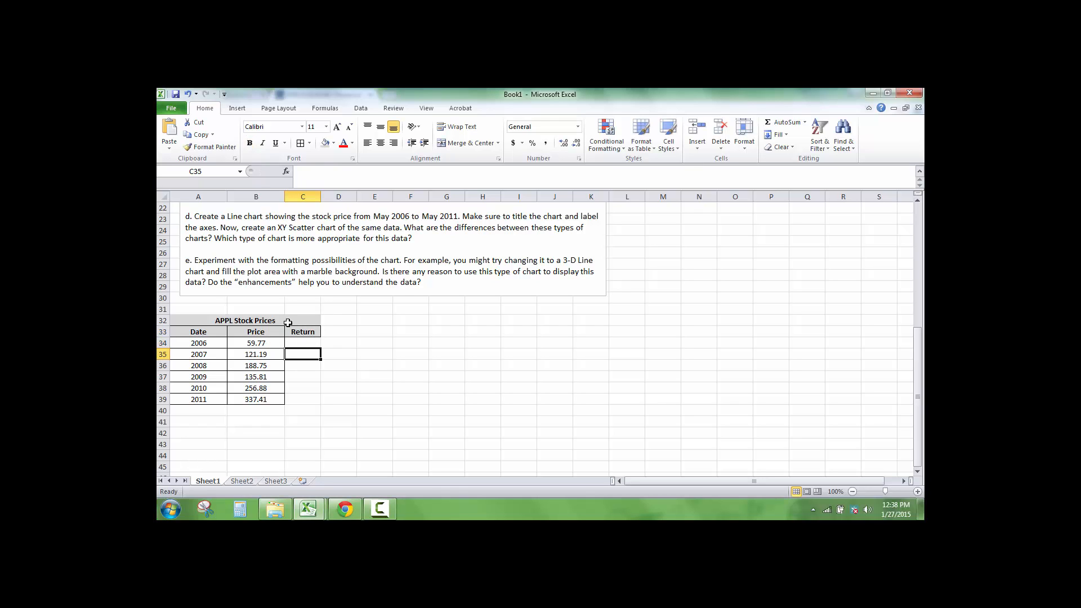
Step: Apply outside borders to the widened title cell in A32:C32
left_click(286, 321)
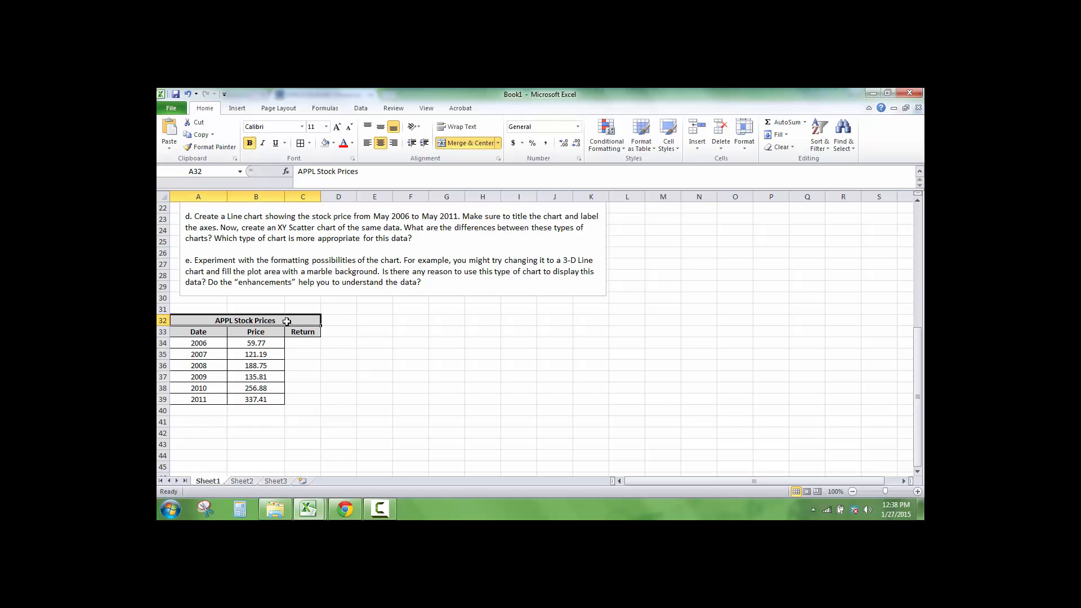
left_click(309, 143)
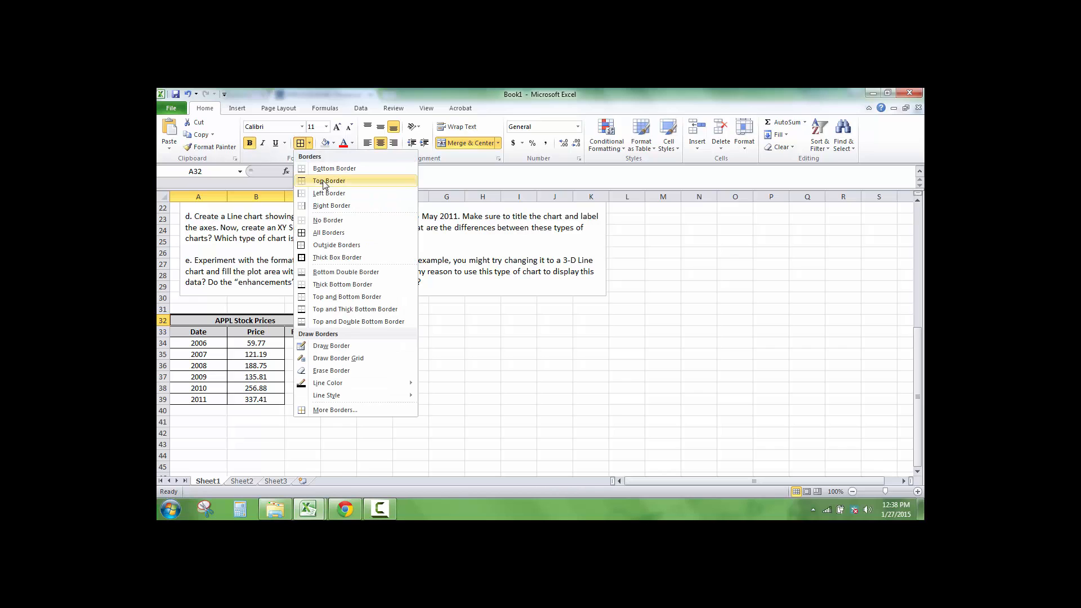
left_click(336, 245)
left_click_drag(166, 371, 165, 380)
left_click(302, 354)
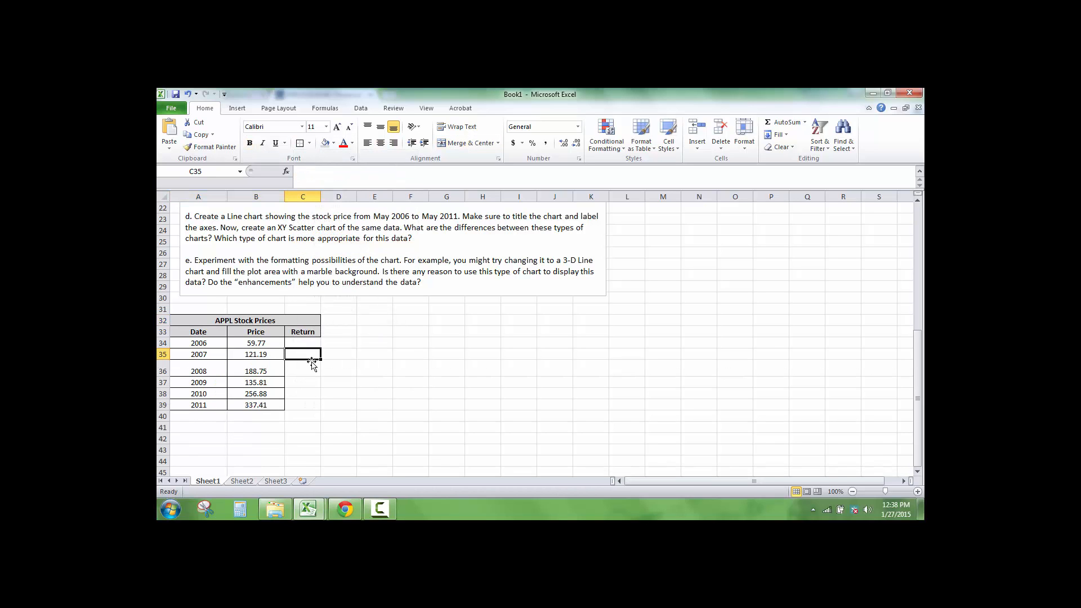
left_click(187, 94)
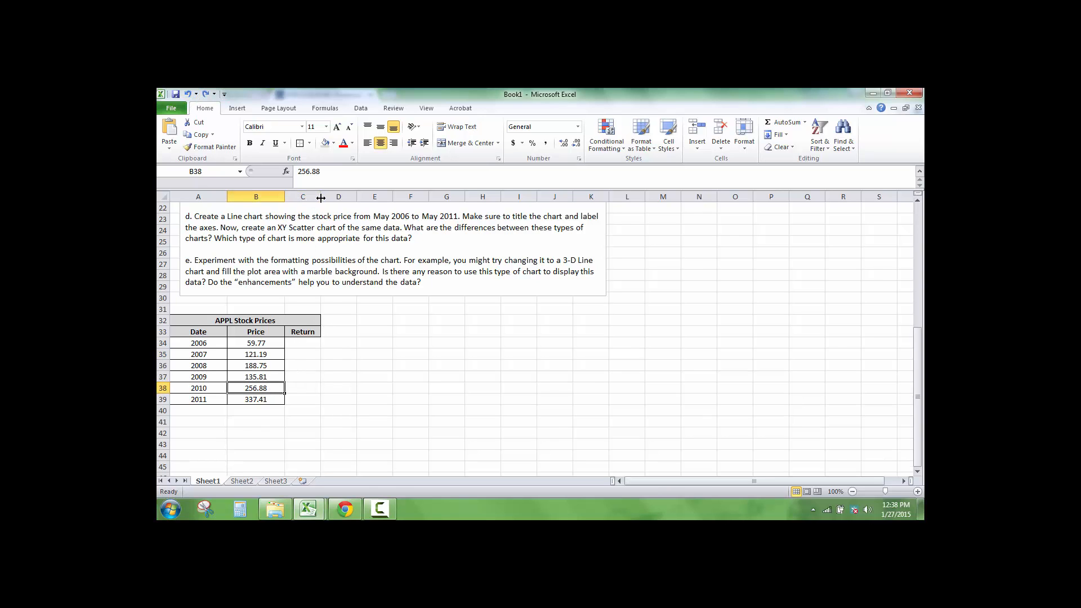
Step: Widen column C to about the same width as columns A and B
left_click_drag(321, 196, 340, 196)
left_click(308, 346)
Step: Try the formula =B34/B35-1 in C35 for the 2007 return, and clear the cell
left_click(304, 355)
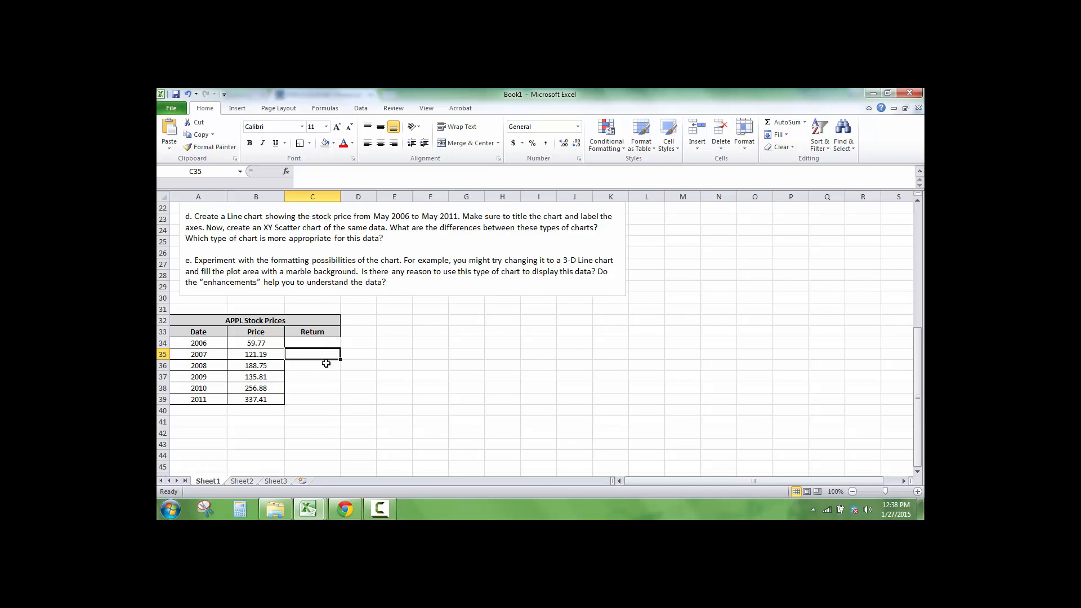
type("=")
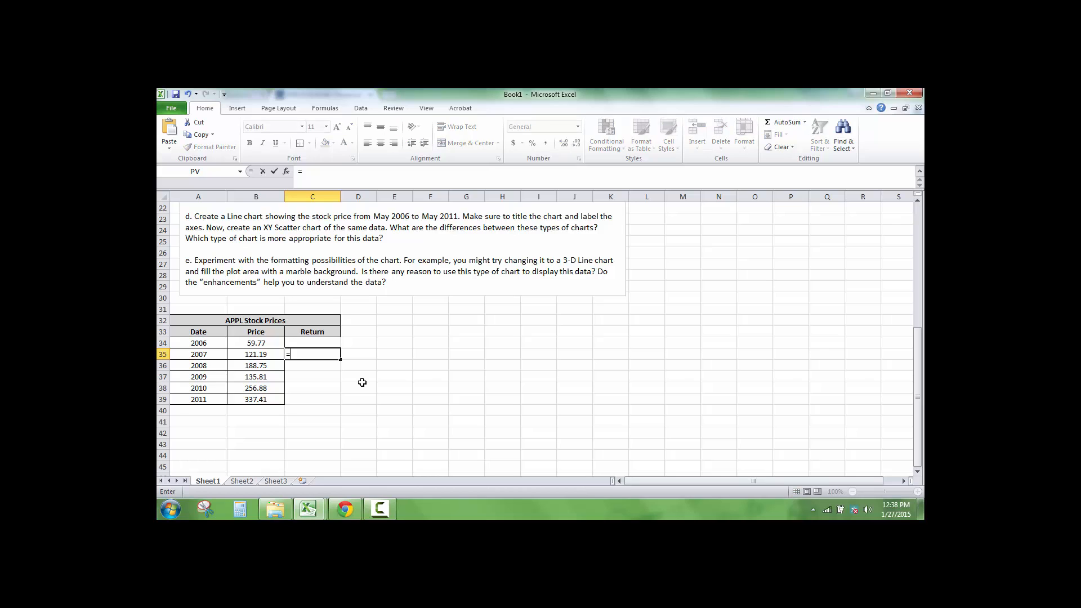
left_click(246, 343)
type("/")
left_click(256, 355)
key("Return")
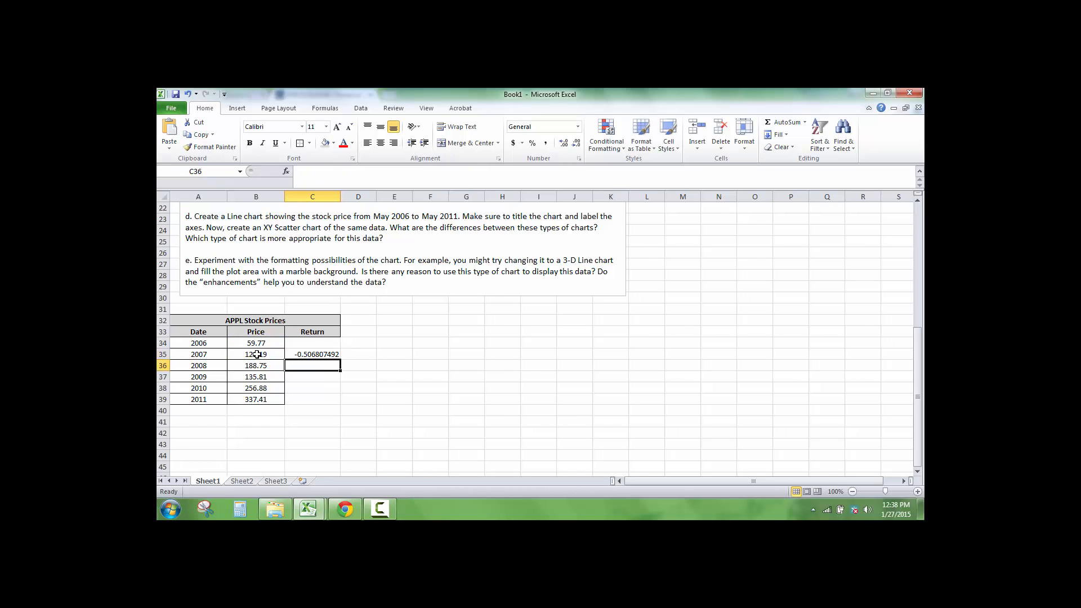
key("Up")
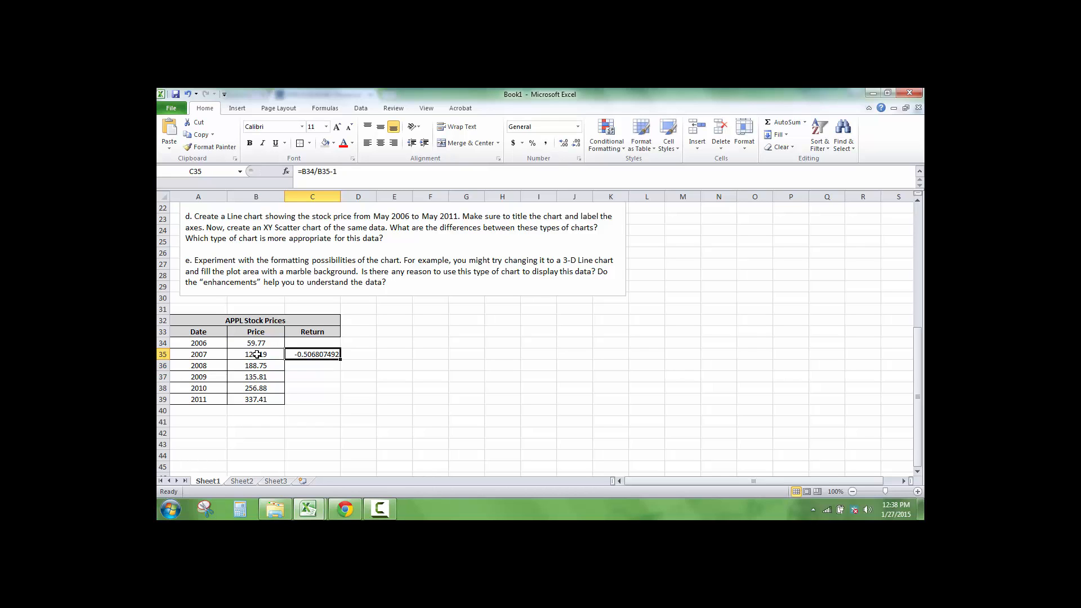
key("F2")
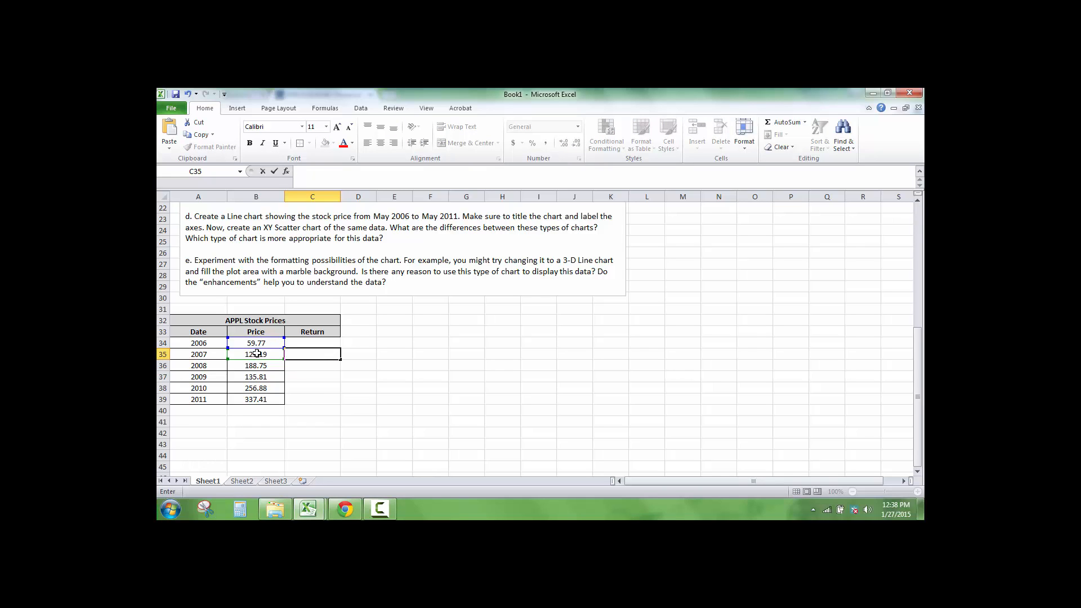
left_click(349, 386)
Step: Calculate the 2007 return in C35 with the formula =B35/B34-1
left_click(306, 356)
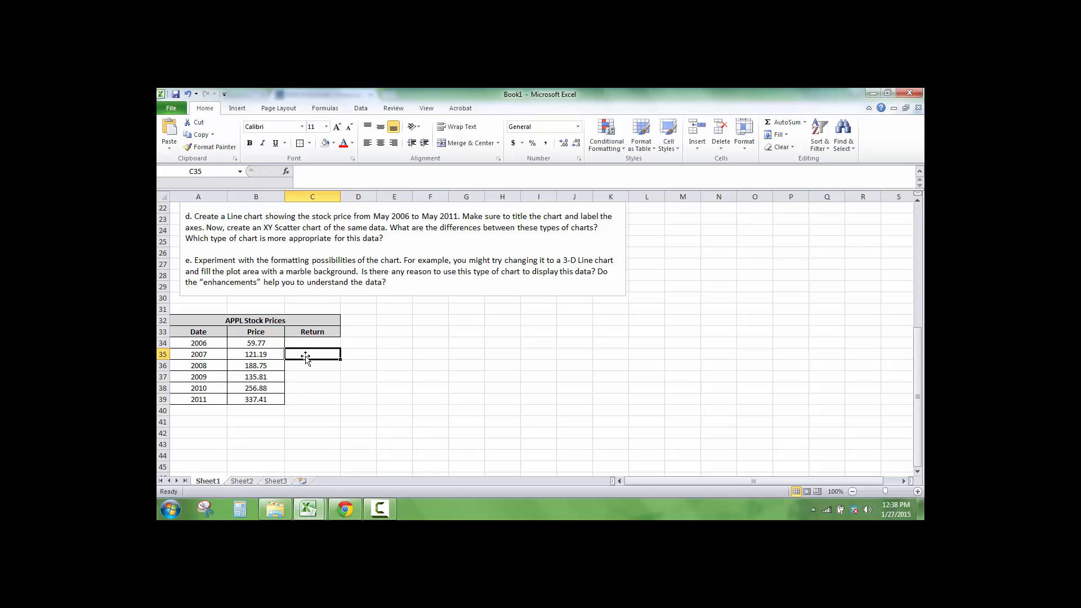
type("=")
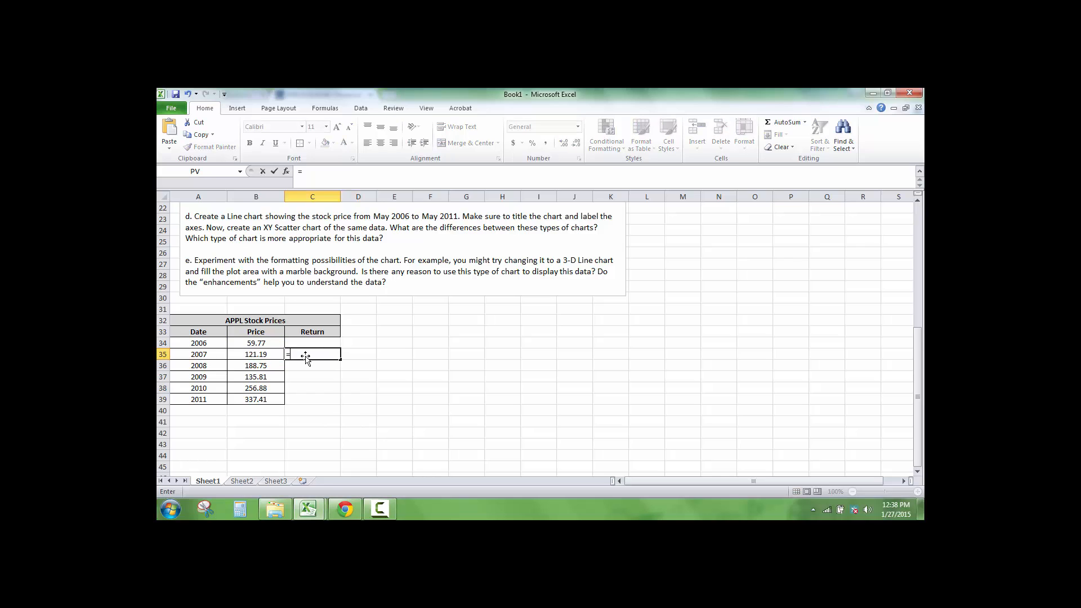
left_click(258, 353)
type("/")
left_click(264, 341)
type("-1")
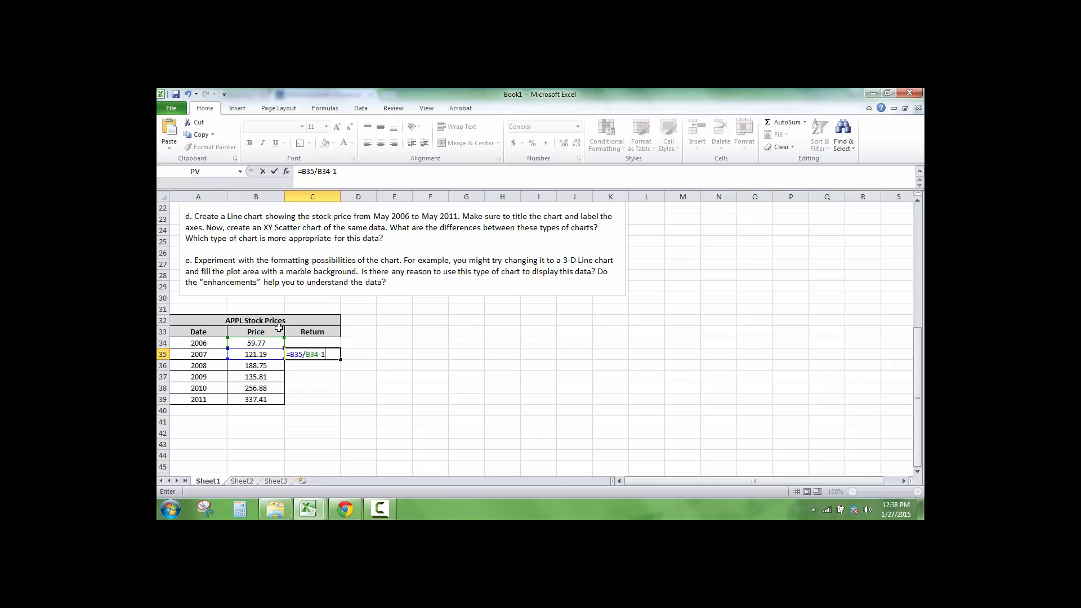
key("Return")
key("Up")
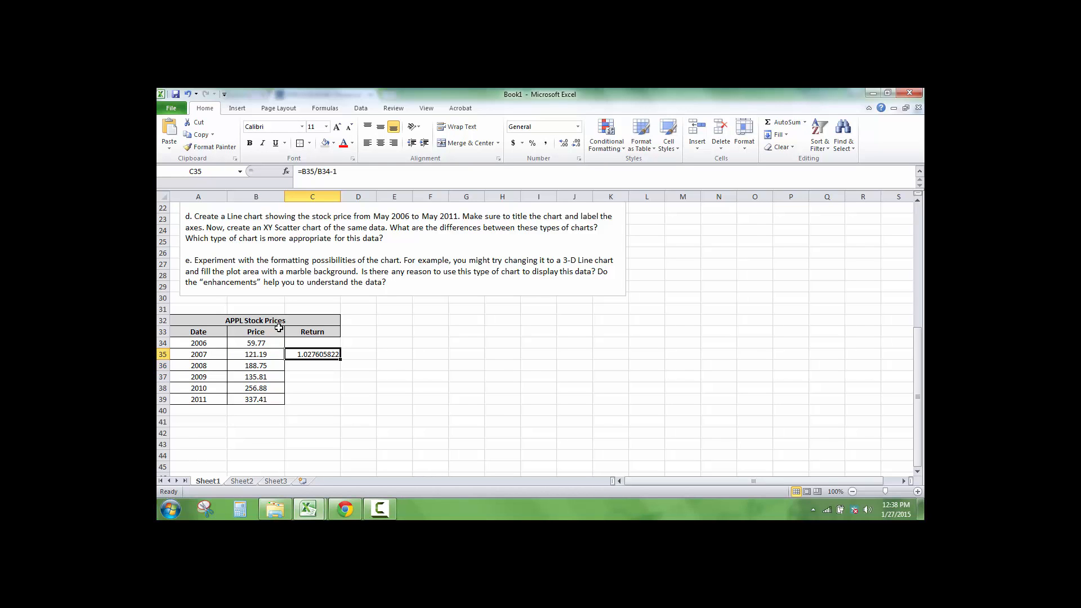
left_click(380, 510)
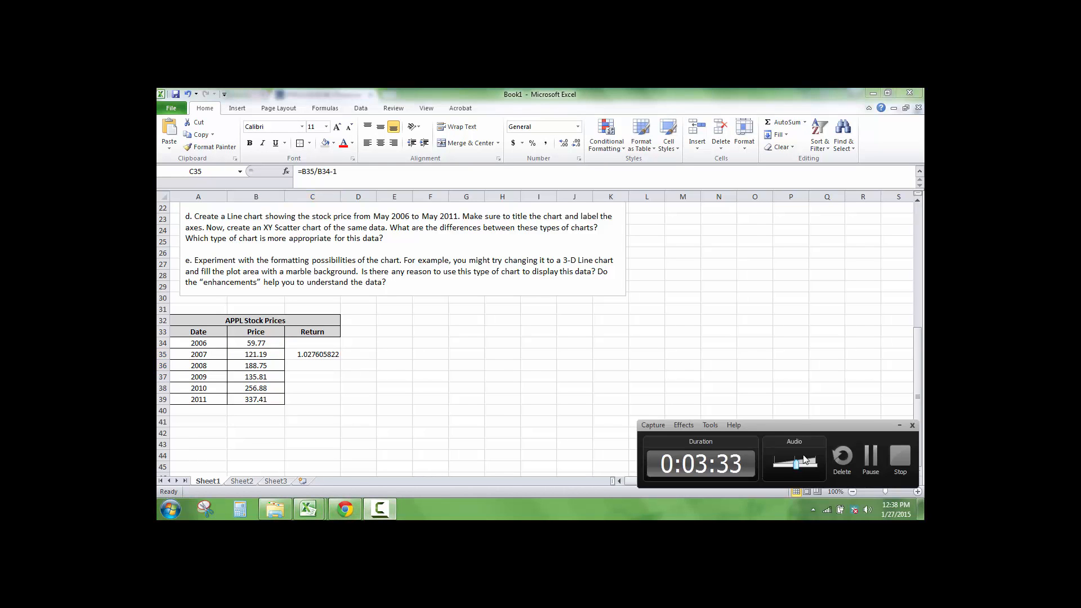
left_click(870, 456)
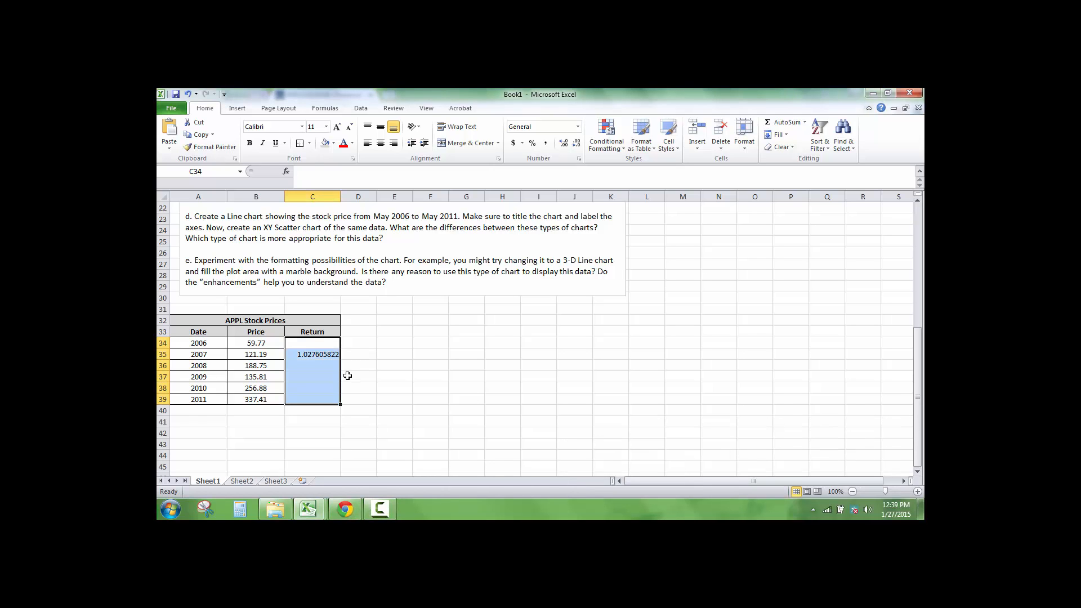
left_click(248, 354)
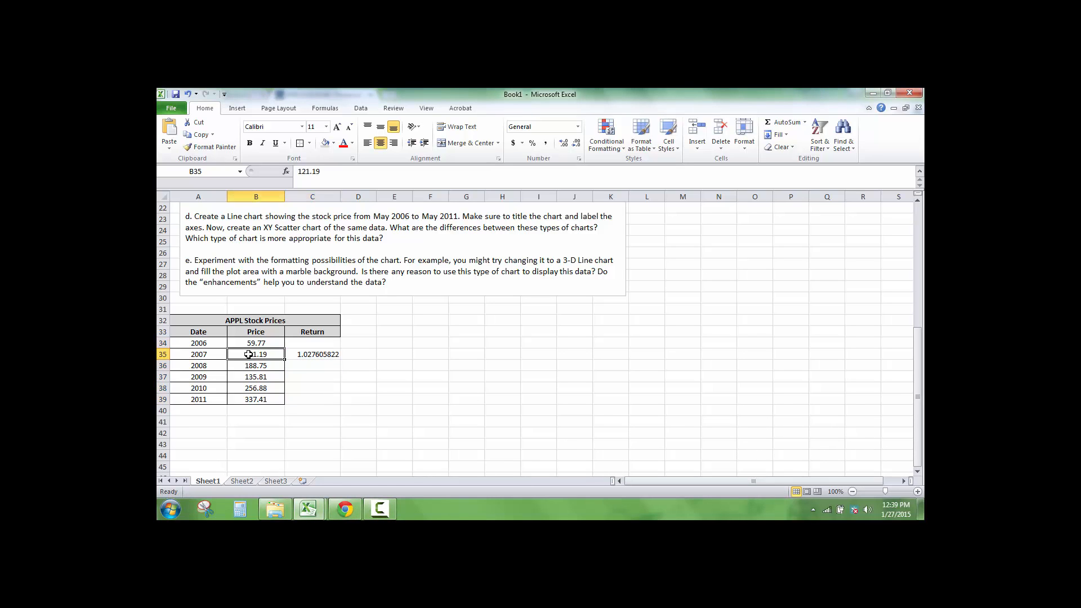
left_click(323, 357)
double_click(323, 357)
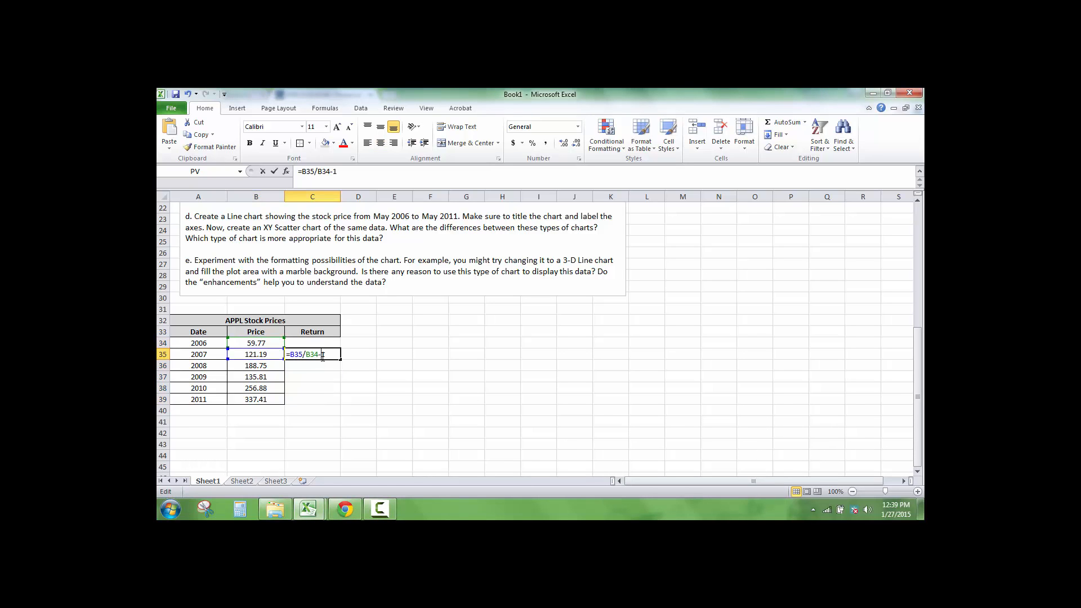
left_click(357, 356)
Step: Format the 2007 return in C35 as a percentage with two decimal places
left_click(335, 354)
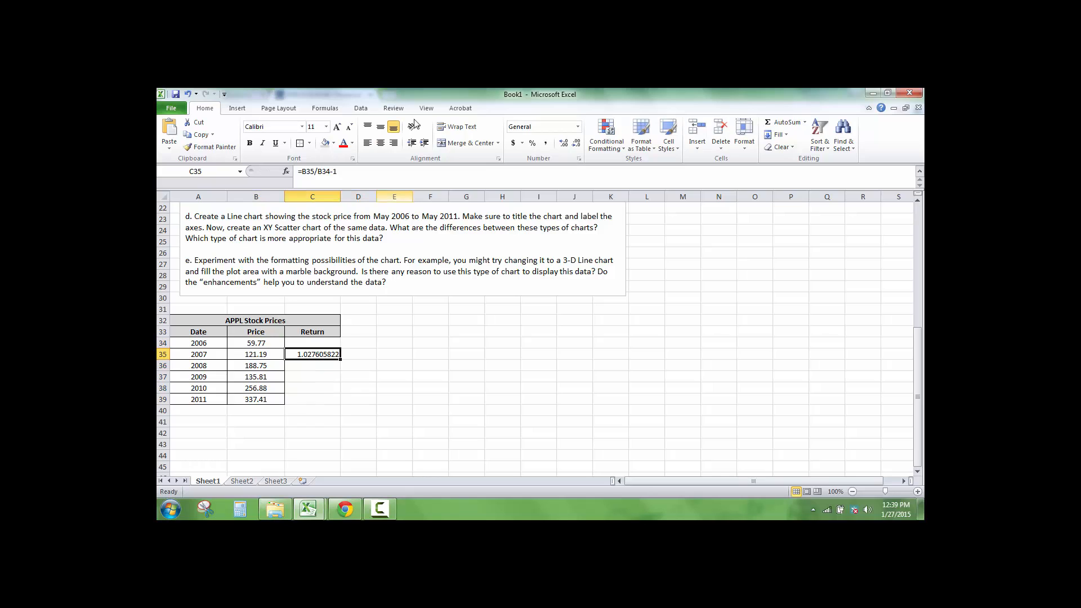
left_click(533, 144)
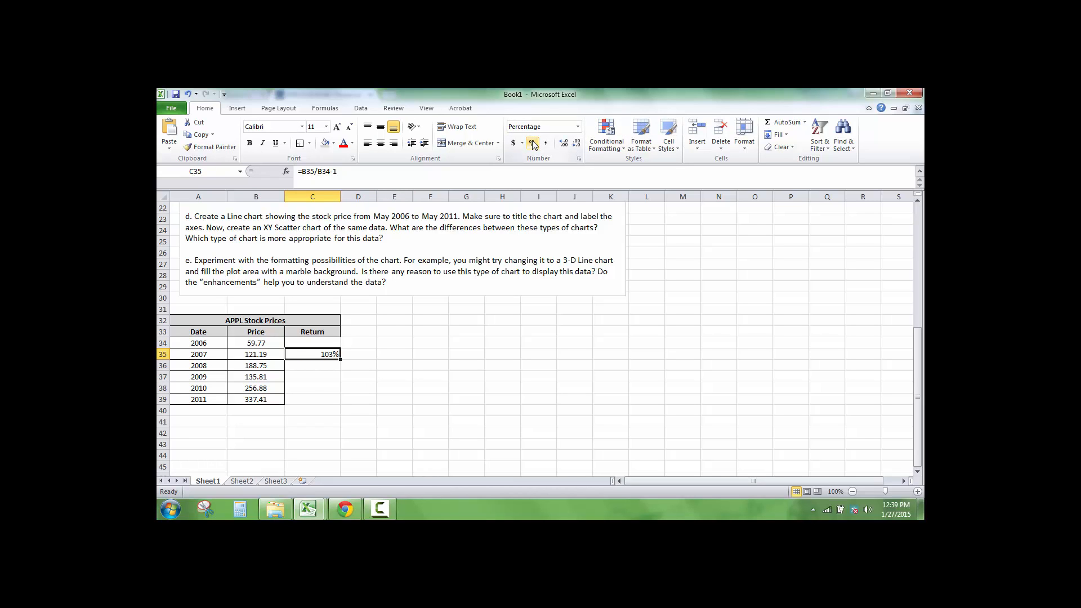
left_click(563, 143)
left_click(563, 143)
Step: Apply all borders to the Return column cells C34:C39
left_click_drag(314, 341, 301, 398)
left_click(309, 143)
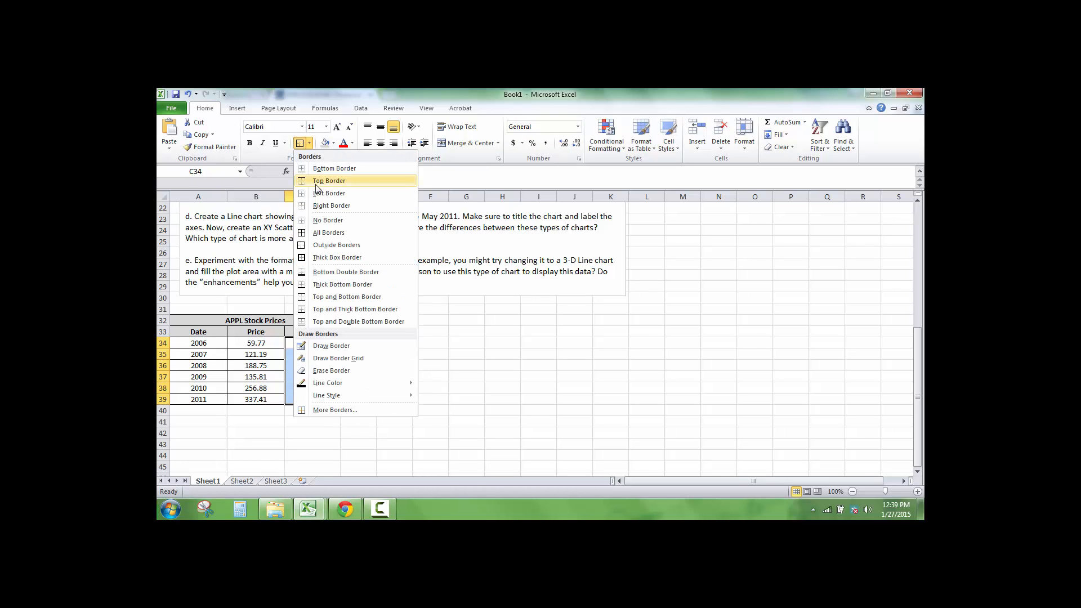
left_click(328, 233)
Step: Fill the 2007 return formula in C35 down through C39 for the years 2008 to 2011
left_click(315, 354)
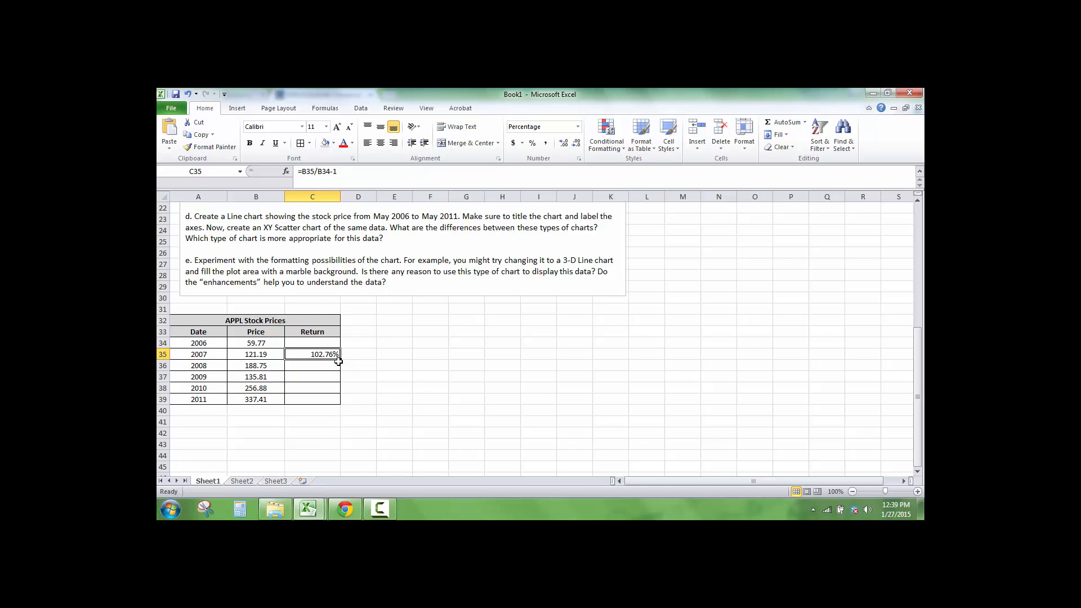
left_click_drag(341, 360, 340, 403)
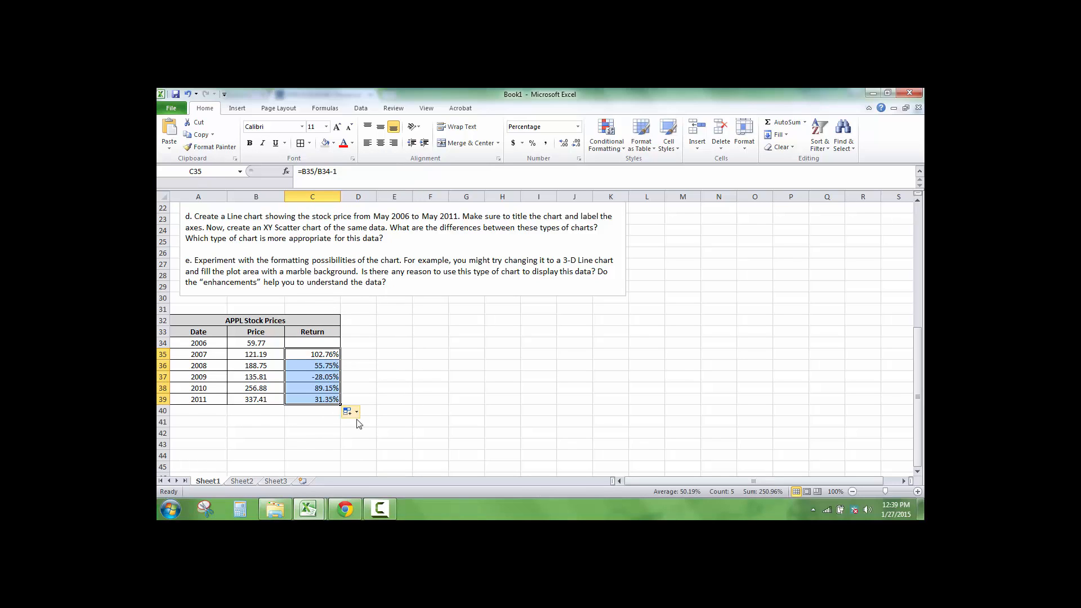
left_click(262, 430)
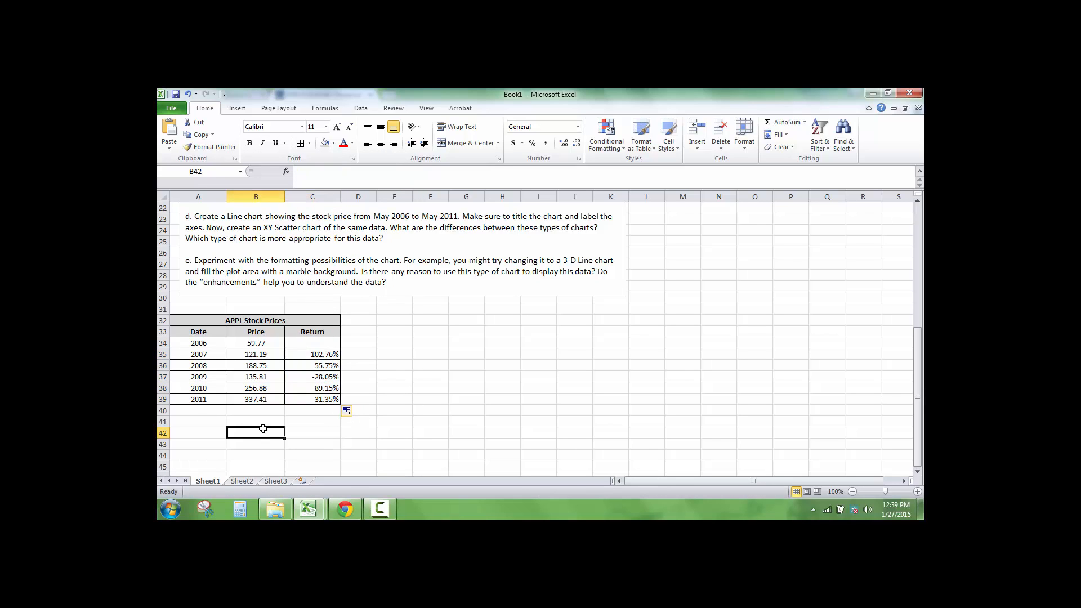
left_click(378, 510)
left_click(871, 457)
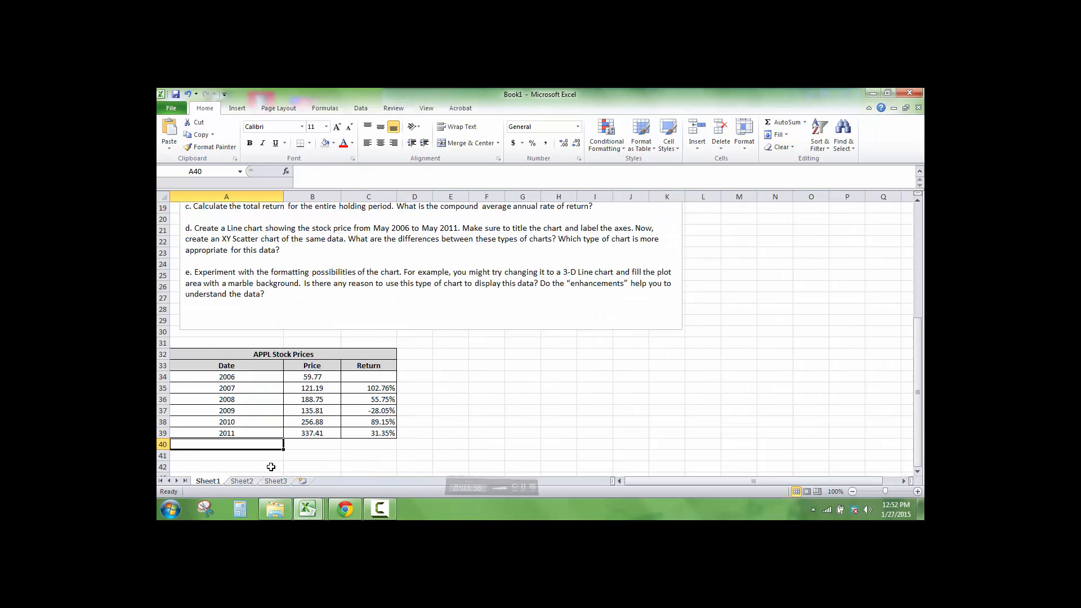
Step: Review task c in the assignment text box and enter the label Total Return in A40 below the stock price table
scroll(331, 333, "up", 1)
left_click(311, 305)
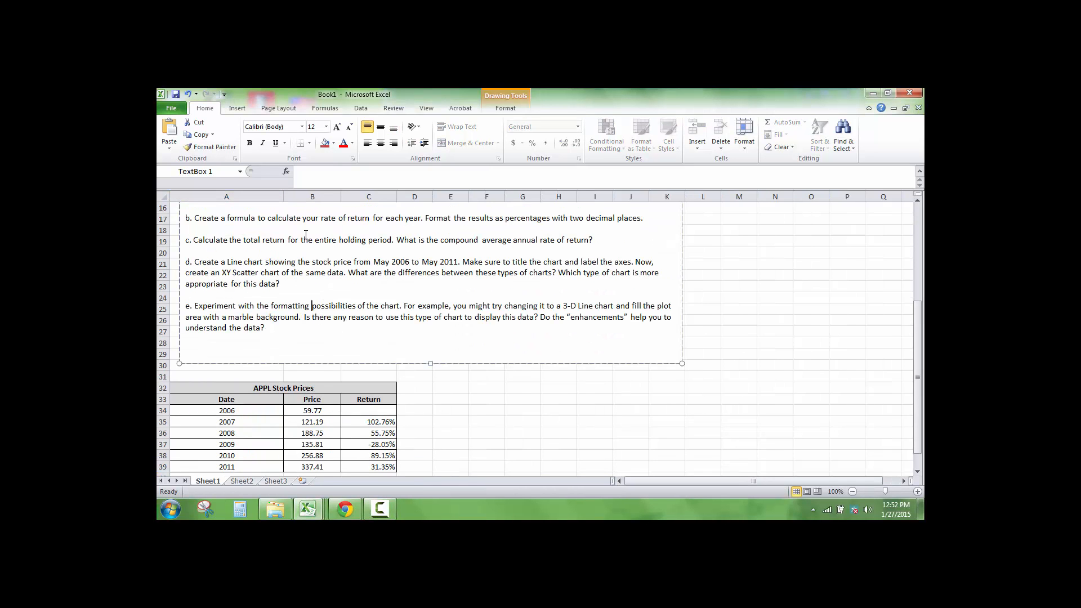
scroll(299, 243, "up", 1)
left_click_drag(595, 273, 190, 272)
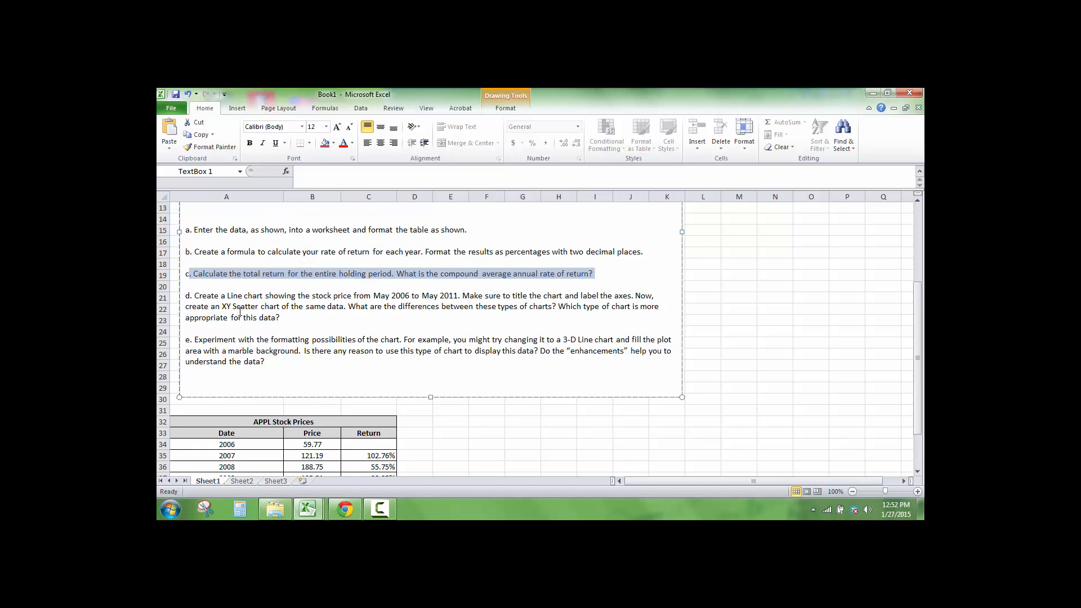
scroll(240, 311, "down", 1)
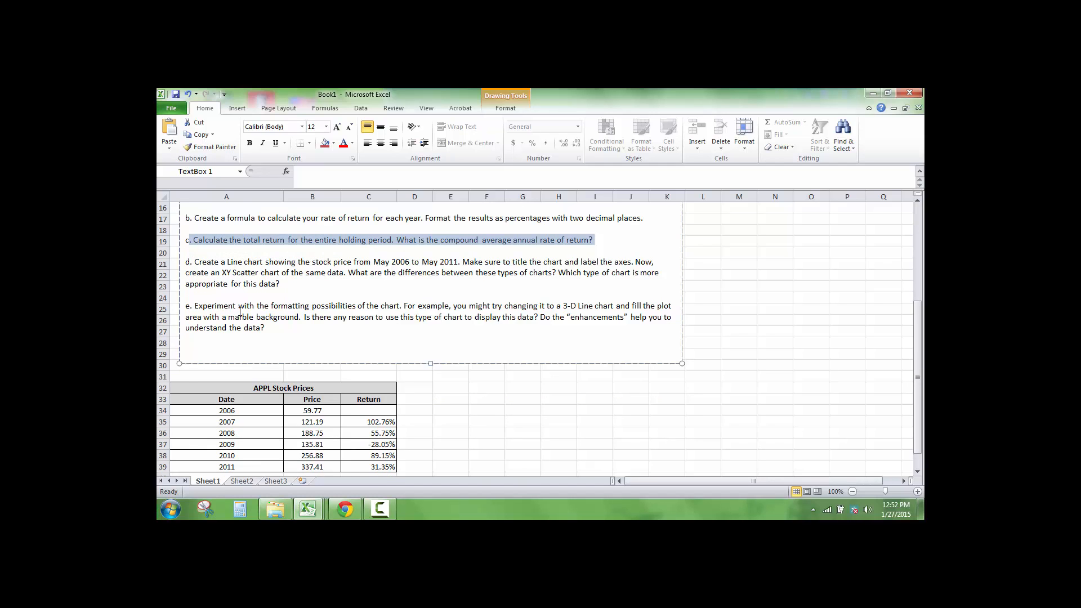
scroll(240, 310, "down", 3)
left_click(212, 387)
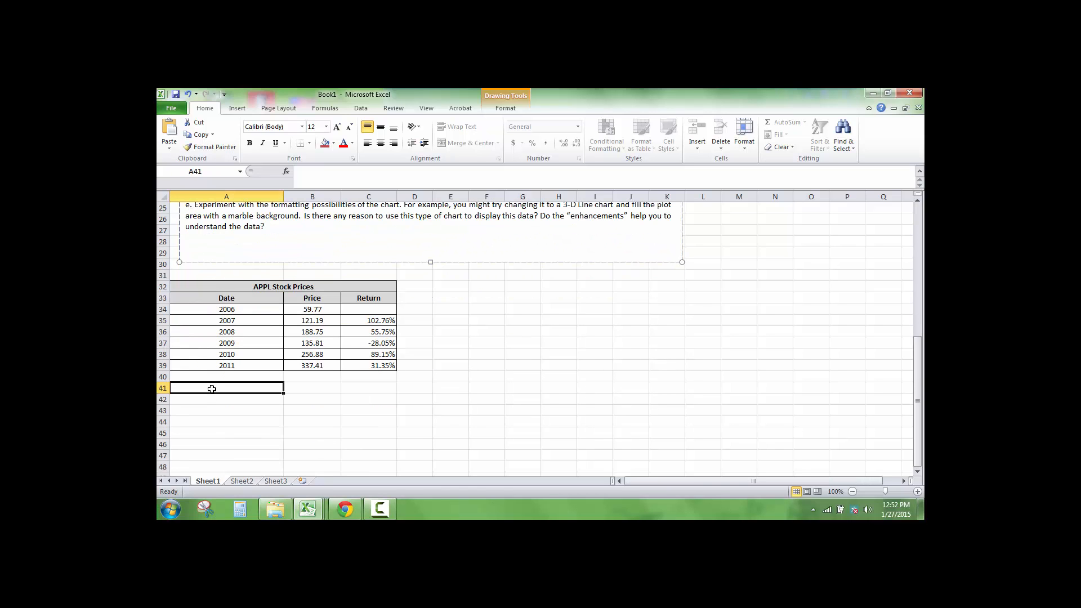
left_click(213, 373)
type("Tot")
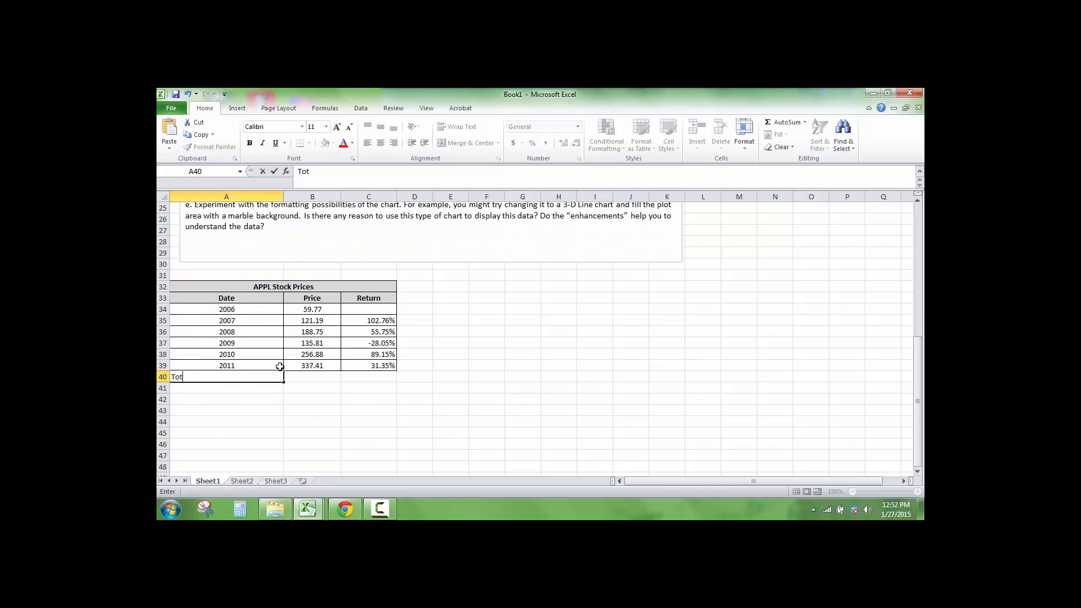
type("al Return")
key("Tab")
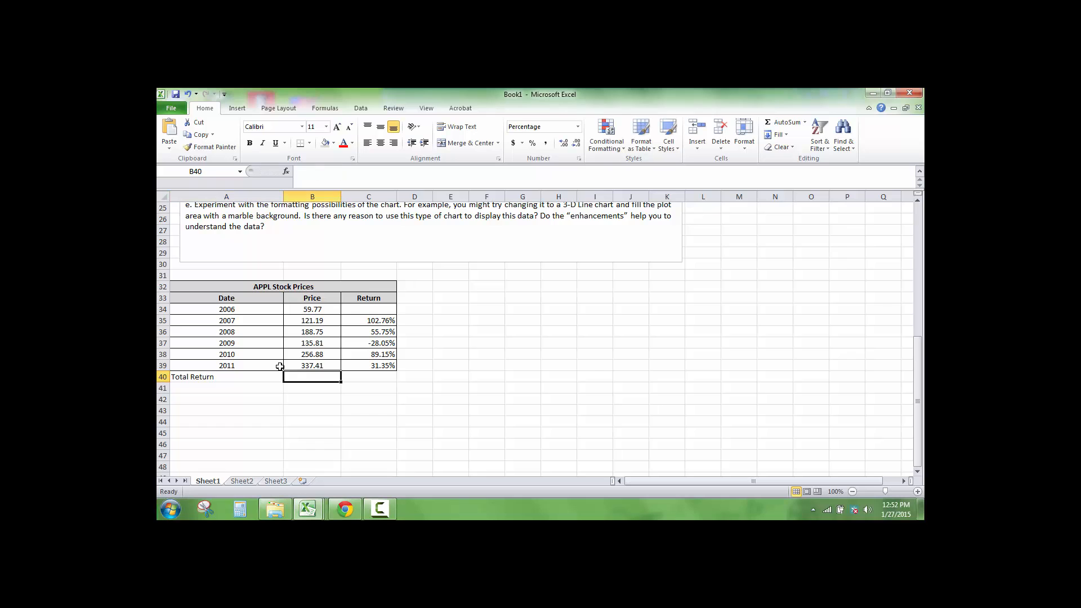
Step: Calculate the total return for the entire holding period in B40 with the formula =B39/B34-1
triple_click(280, 366)
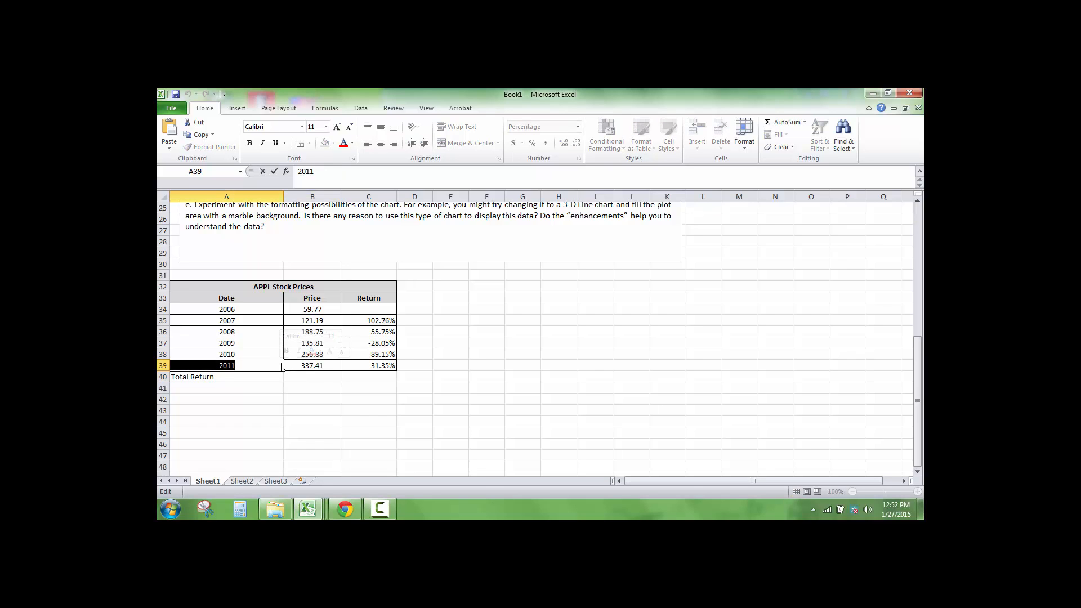
key("Tab")
key("Down")
type("=")
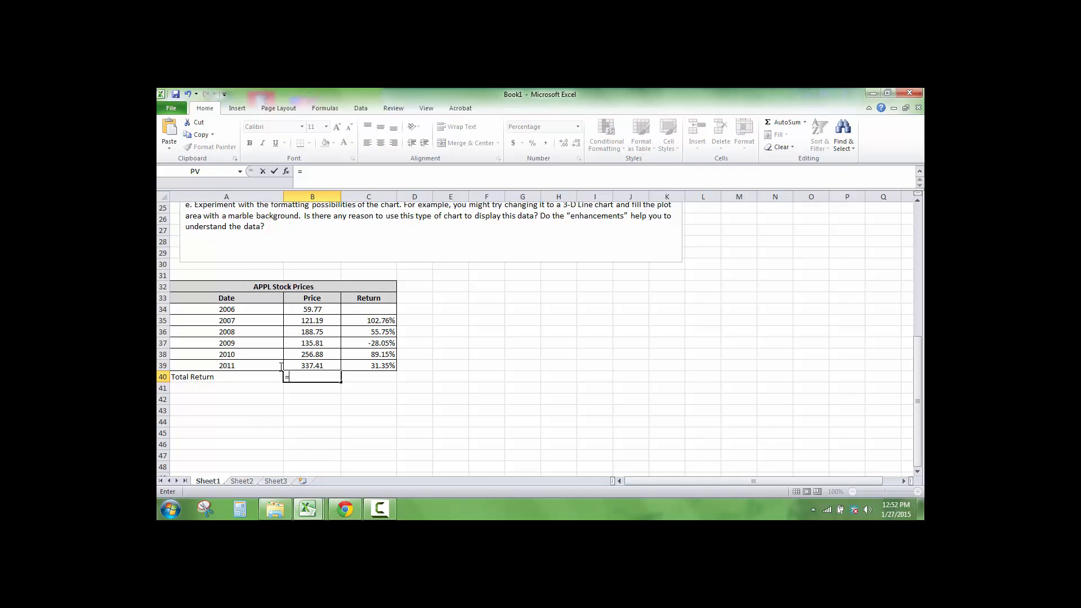
left_click(303, 364)
type("/")
left_click(314, 310)
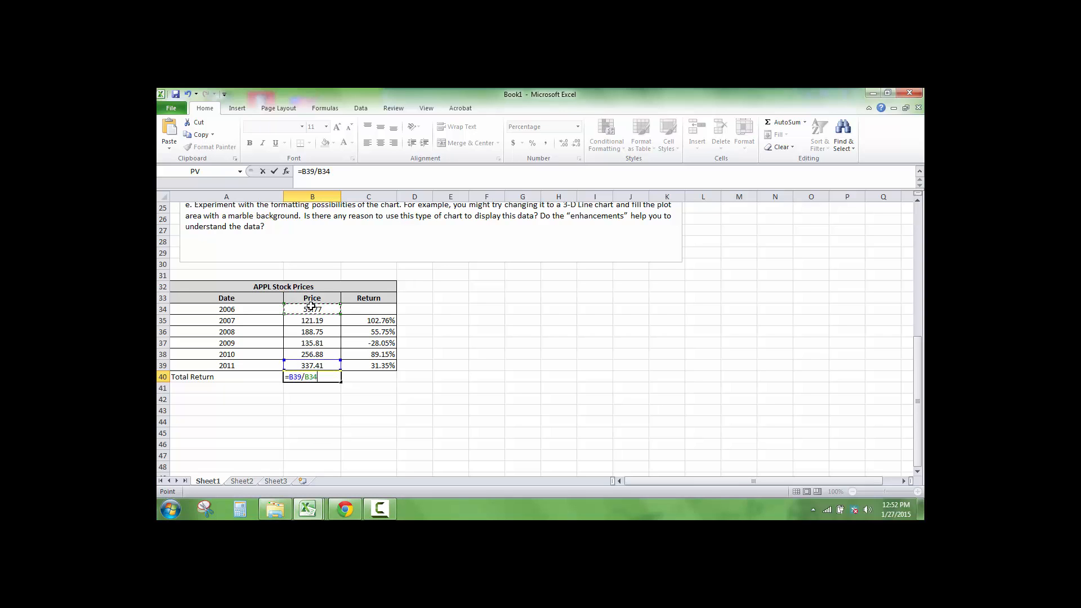
type("-1")
key("Return")
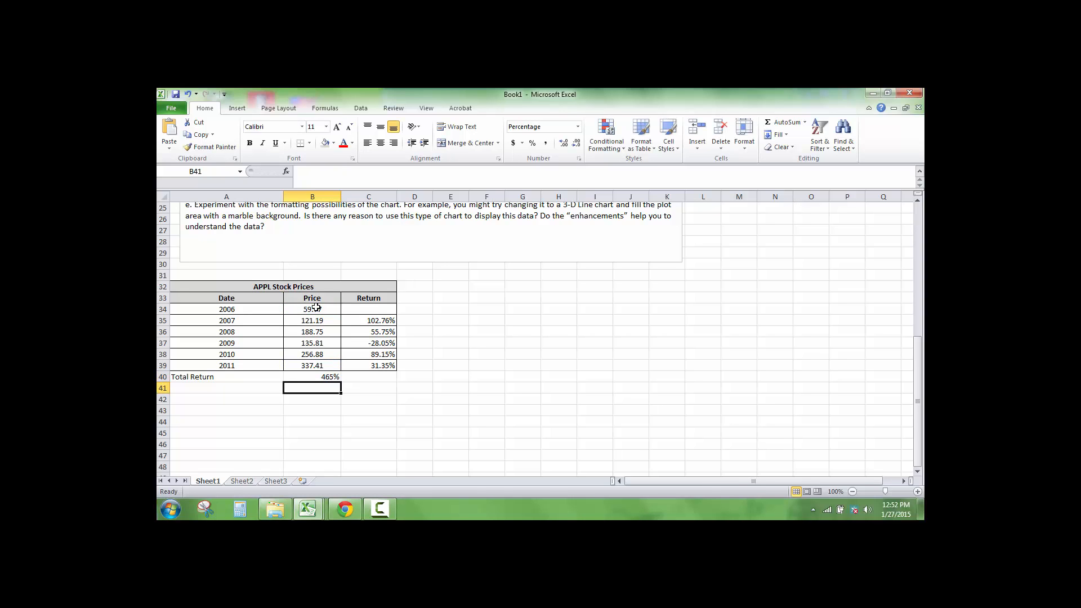
Step: Enter the label Compounding Average Rate of Return in A41 and widen column A to fit it
key("Up")
key("Down")
key("Left")
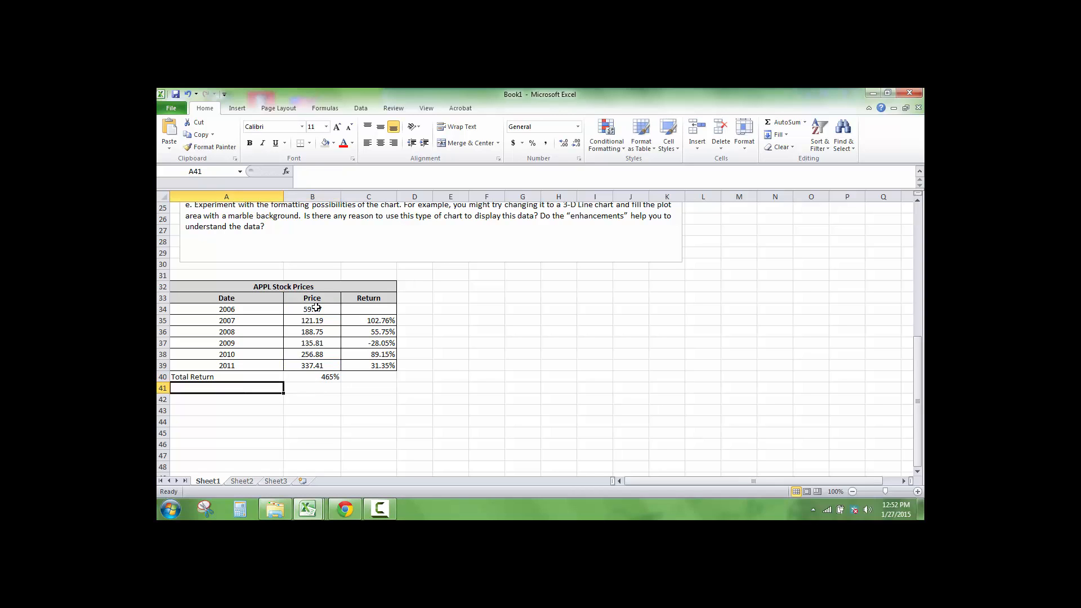
type("C")
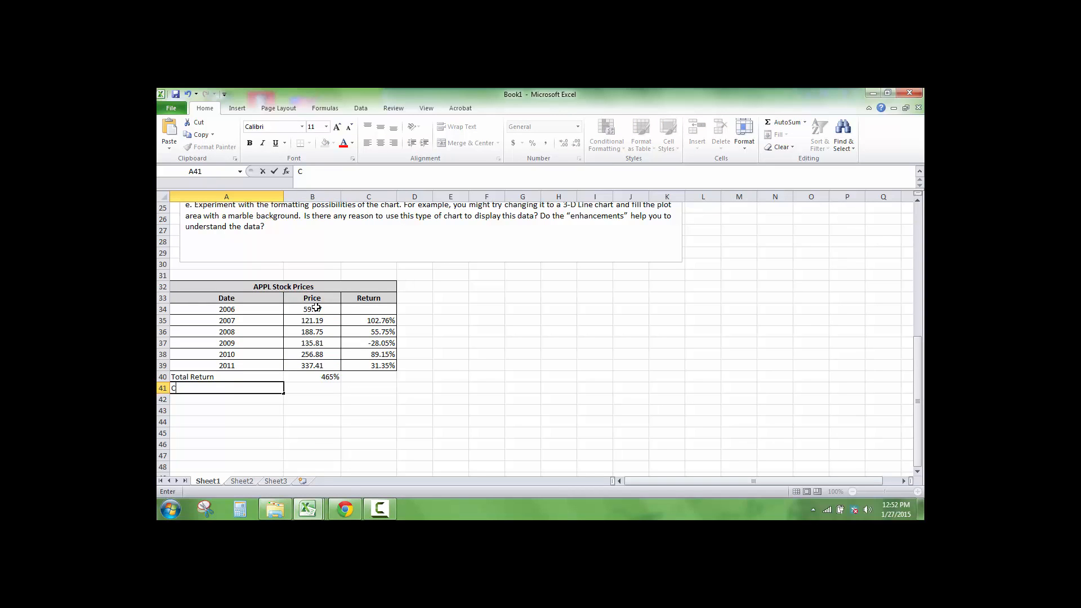
key("BackSpace")
key("BackSpace")
type("ompou")
key("BackSpace")
type("ounding Average Rate o")
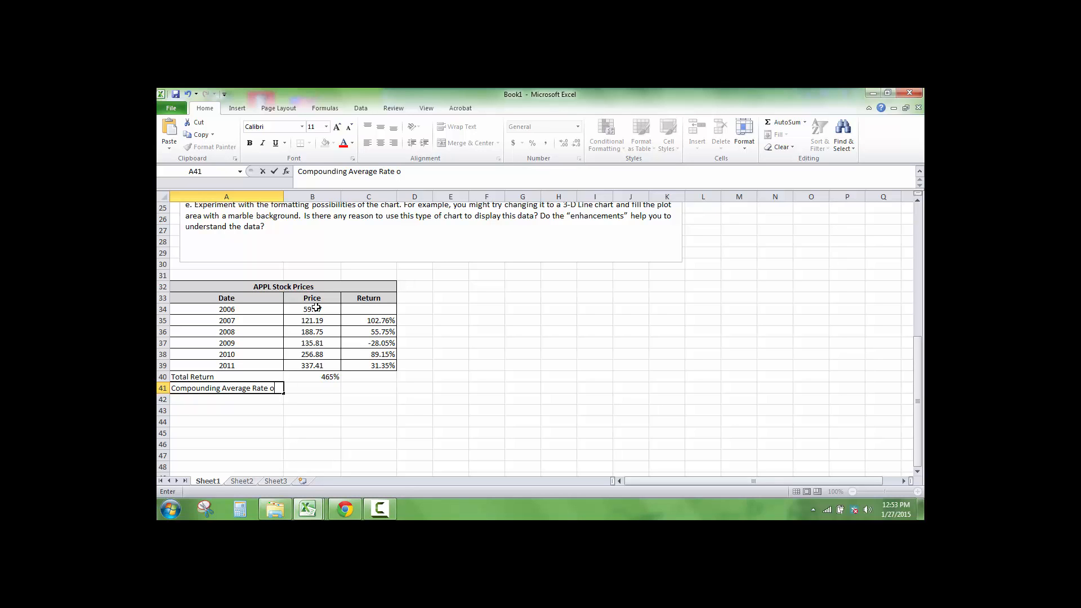
type("f Return")
key("Tab")
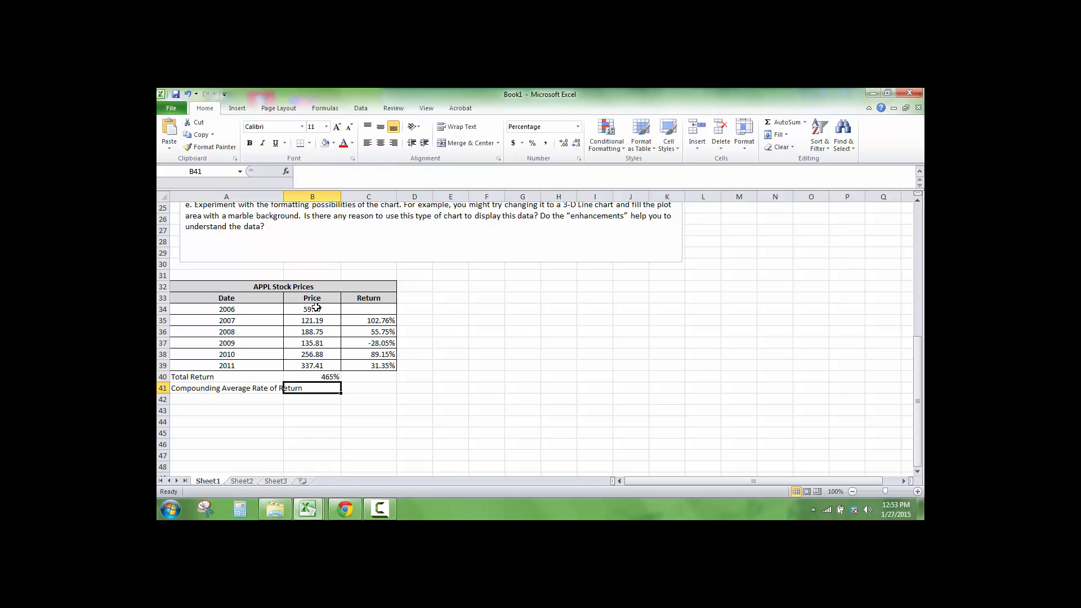
left_click_drag(285, 200, 259, 194)
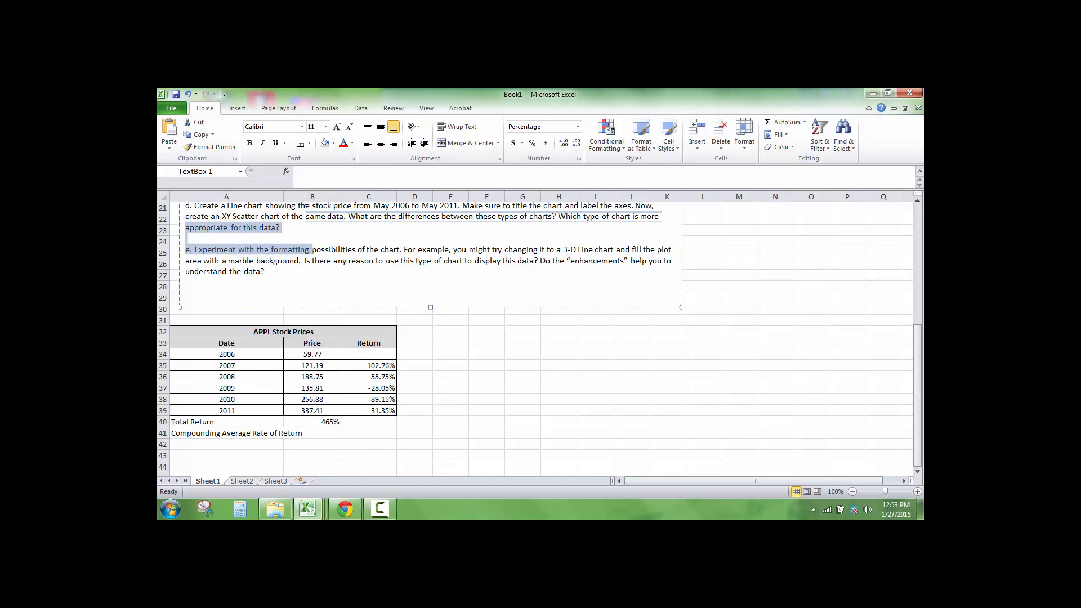
left_click(353, 430)
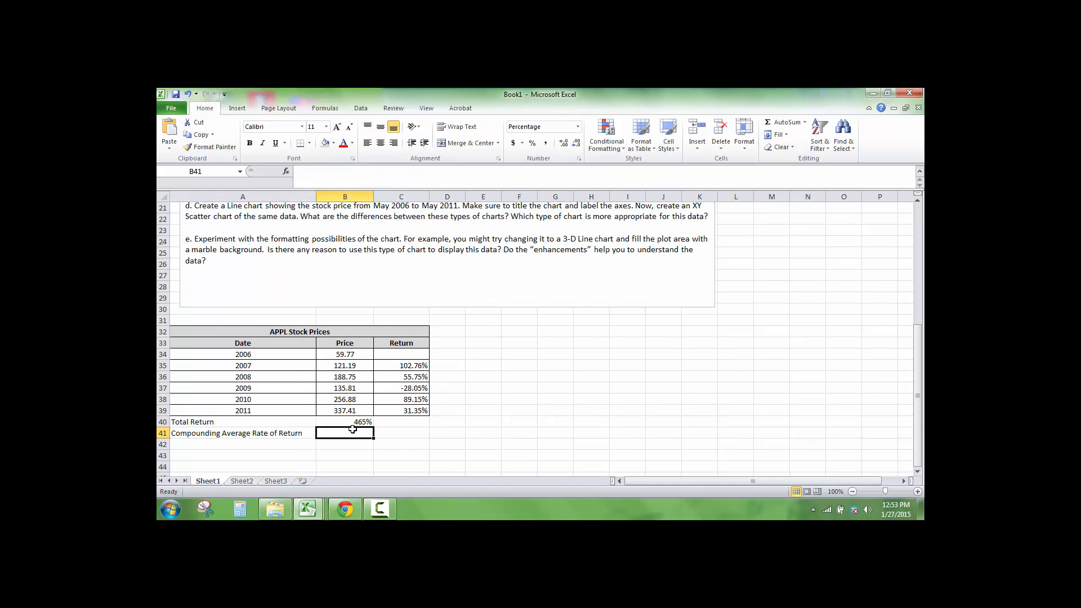
left_click(379, 509)
left_click(871, 456)
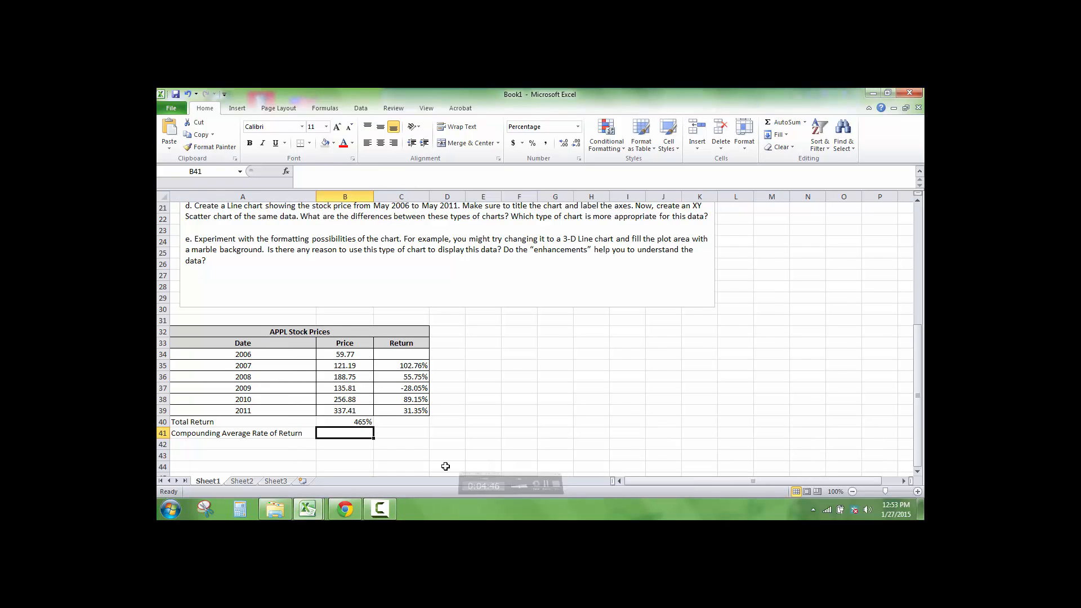
Step: Calculate the compound average annual return in B41 with the formula =(B39/B34)^(1/5)-1
type("=(")
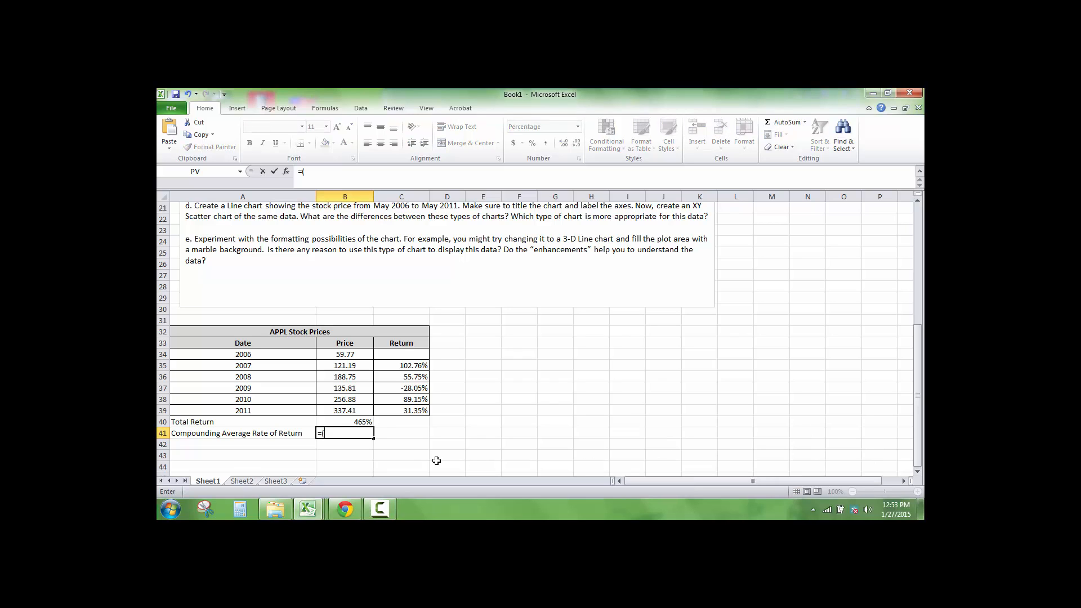
left_click(348, 412)
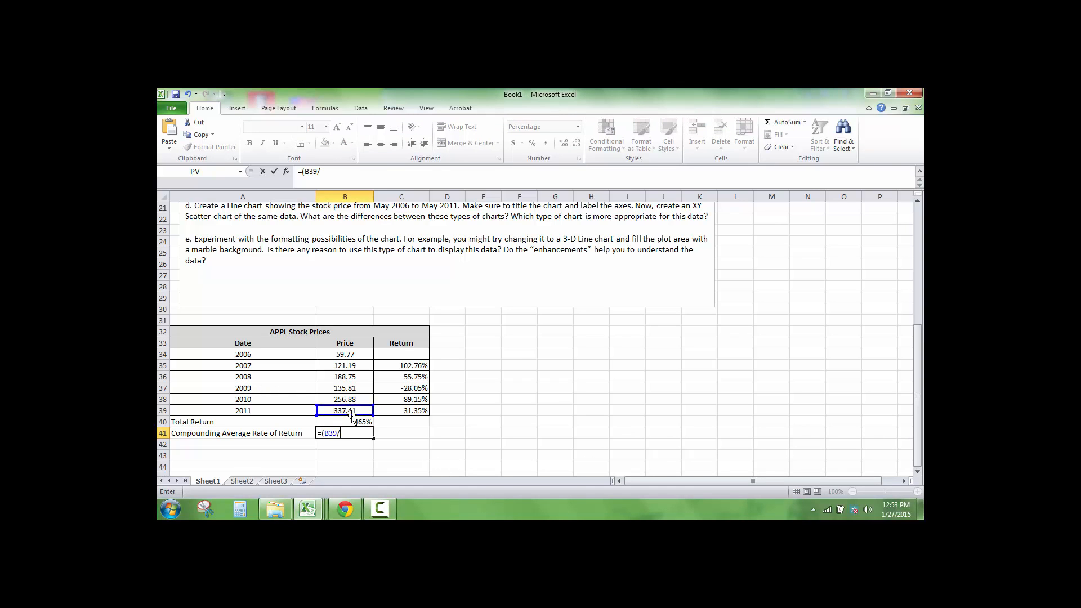
type("/")
left_click(362, 352)
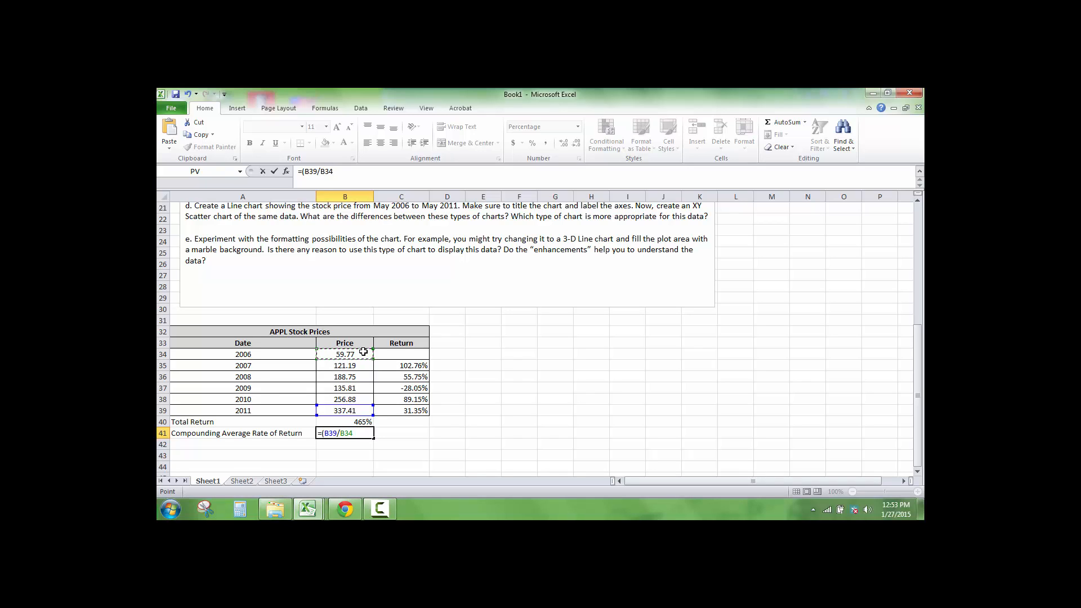
type(")")
type("^(1/5)-1")
key("Return")
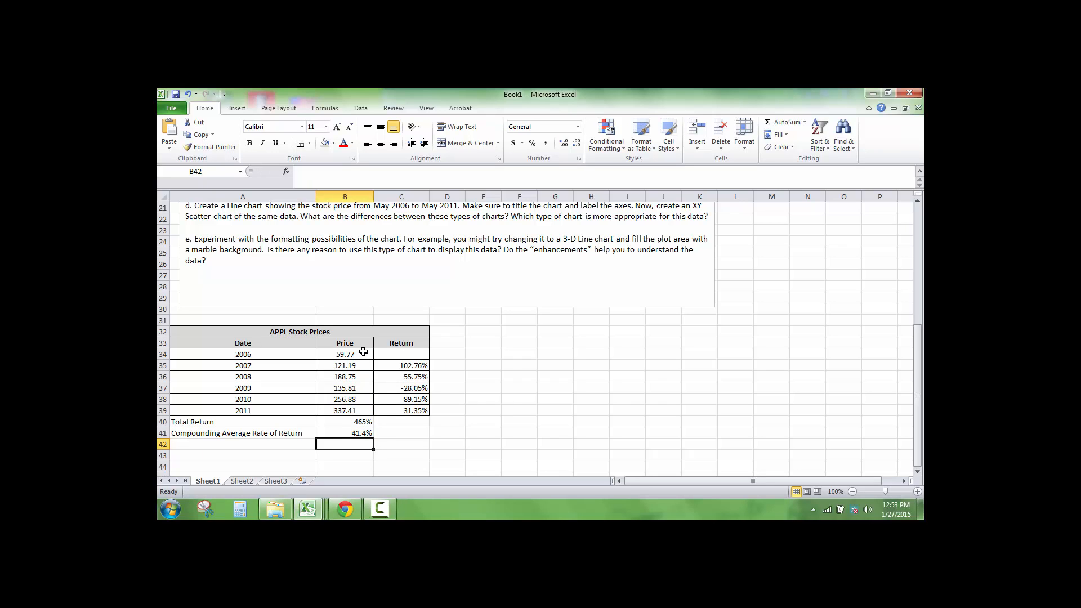
Step: Show the compounding average rate in B41 and the total return in B40 with two decimal places
left_click(343, 435)
left_click(563, 144)
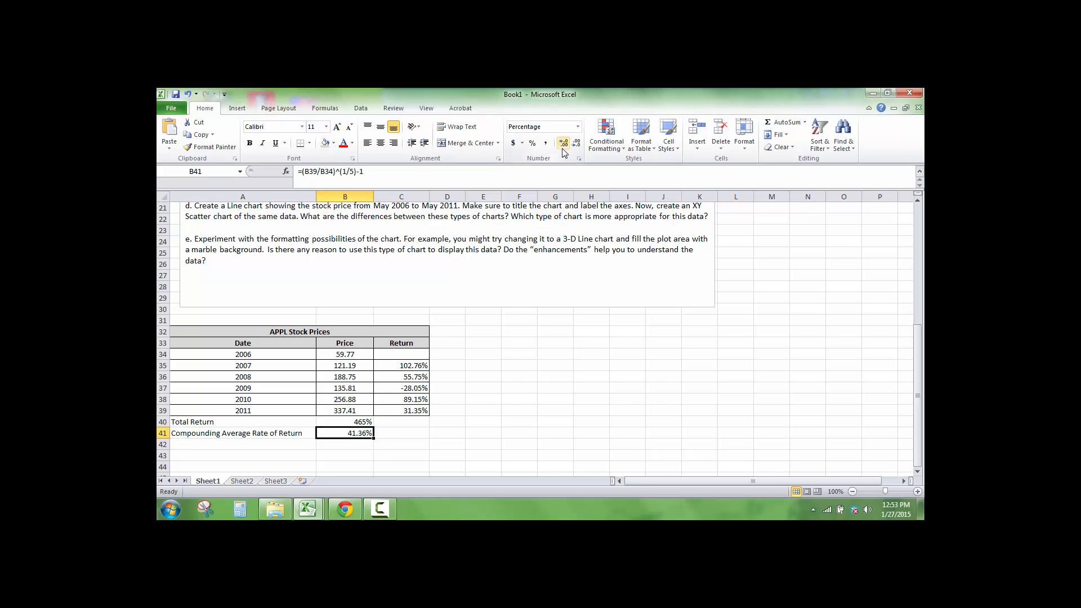
left_click(363, 422)
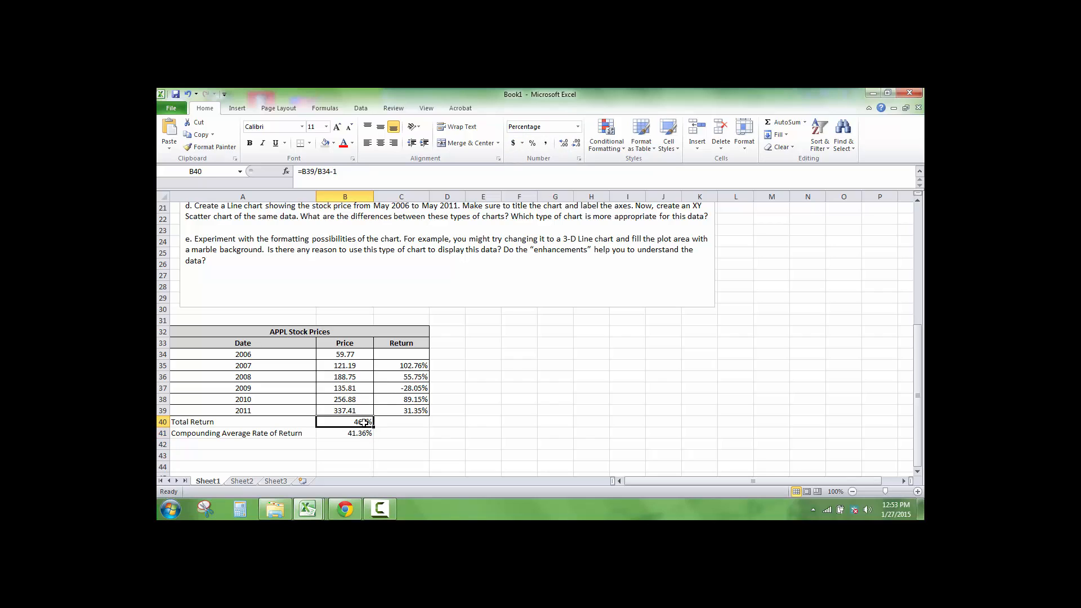
left_click(562, 143)
left_click(563, 144)
left_click(362, 430)
left_click(219, 449)
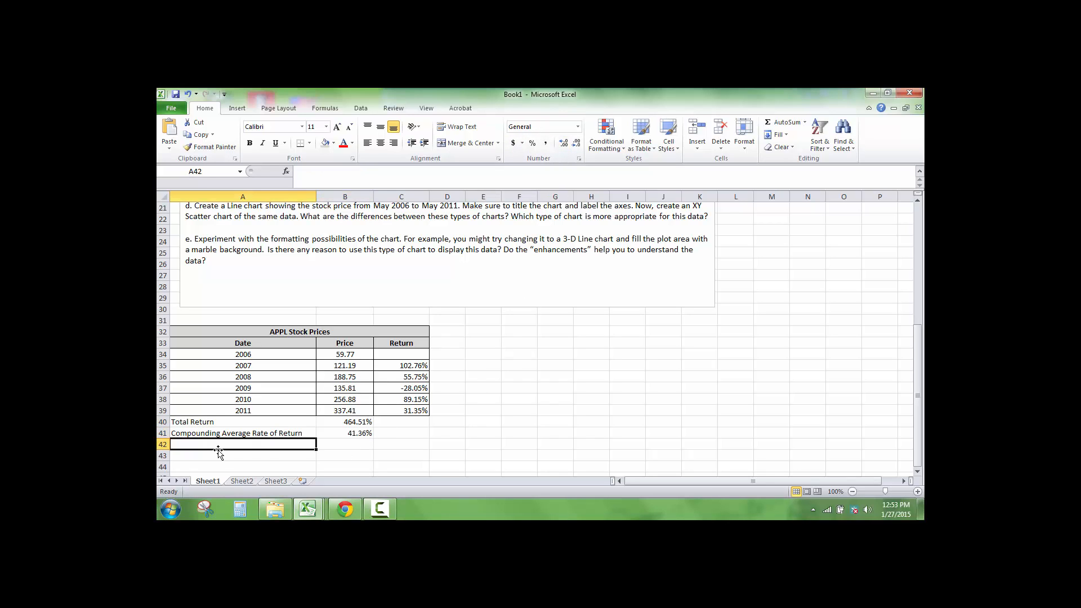
left_click(218, 422)
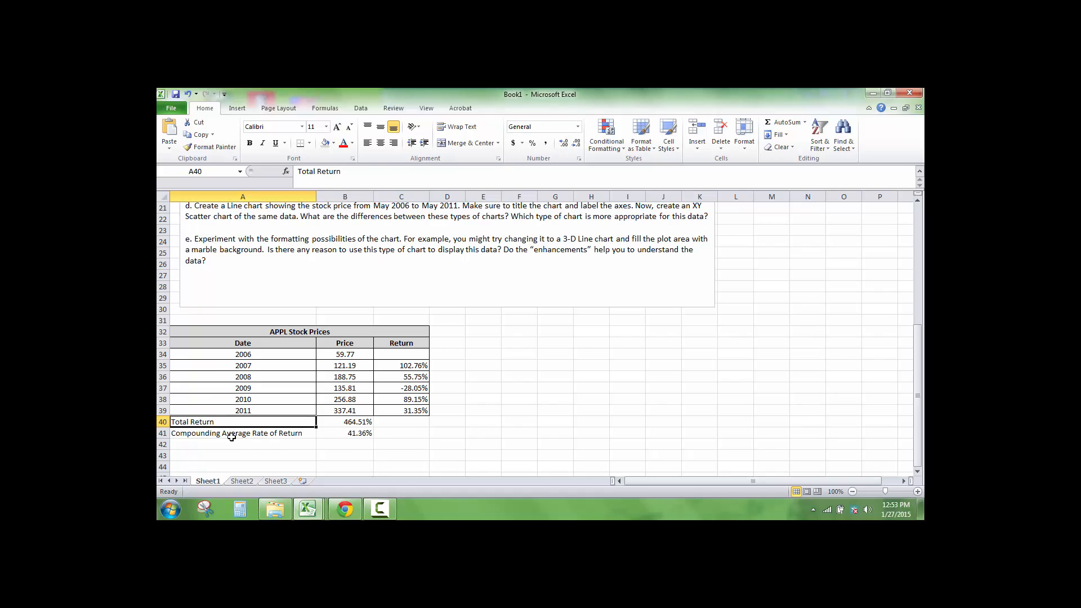
left_click(233, 434)
Step: Try a 2-D line chart of the Date and Price columns in A33:B39, and undo it
scroll(322, 365, "up", 2)
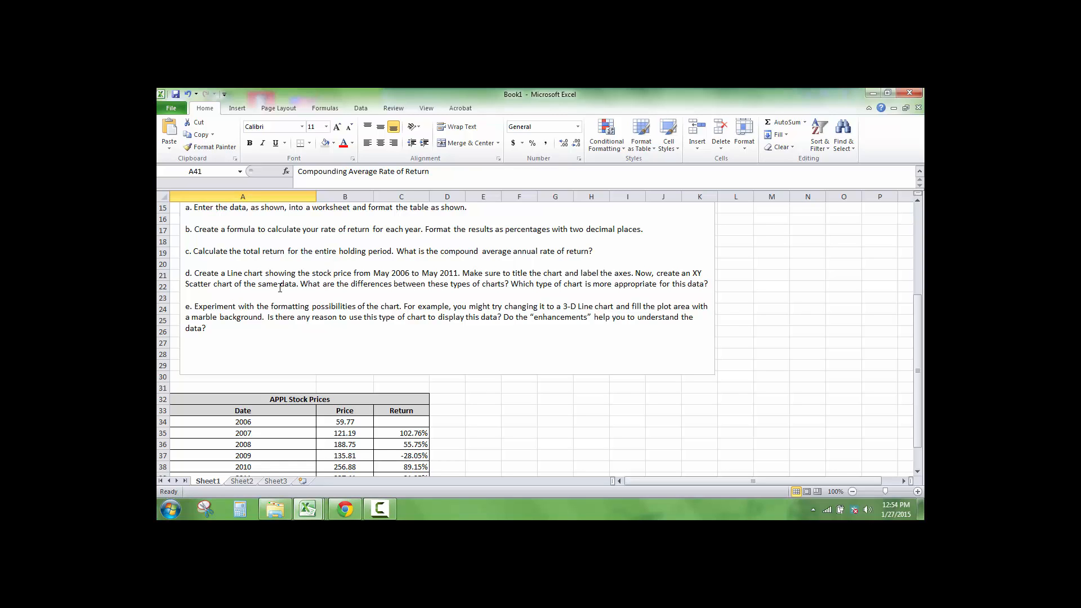
scroll(280, 288, "down", 2)
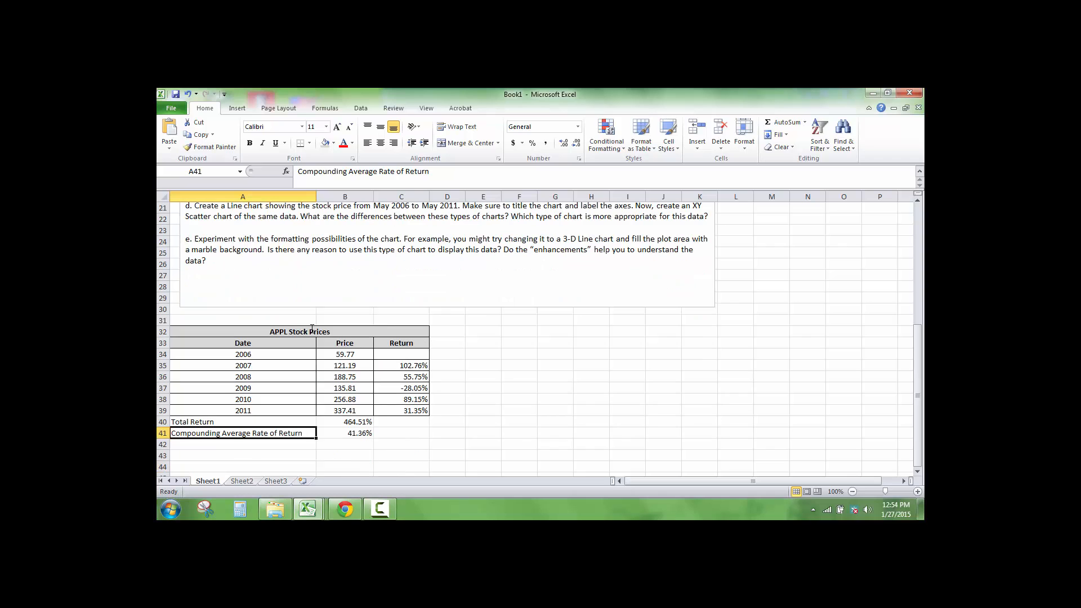
left_click_drag(236, 332, 404, 413)
left_click(345, 412)
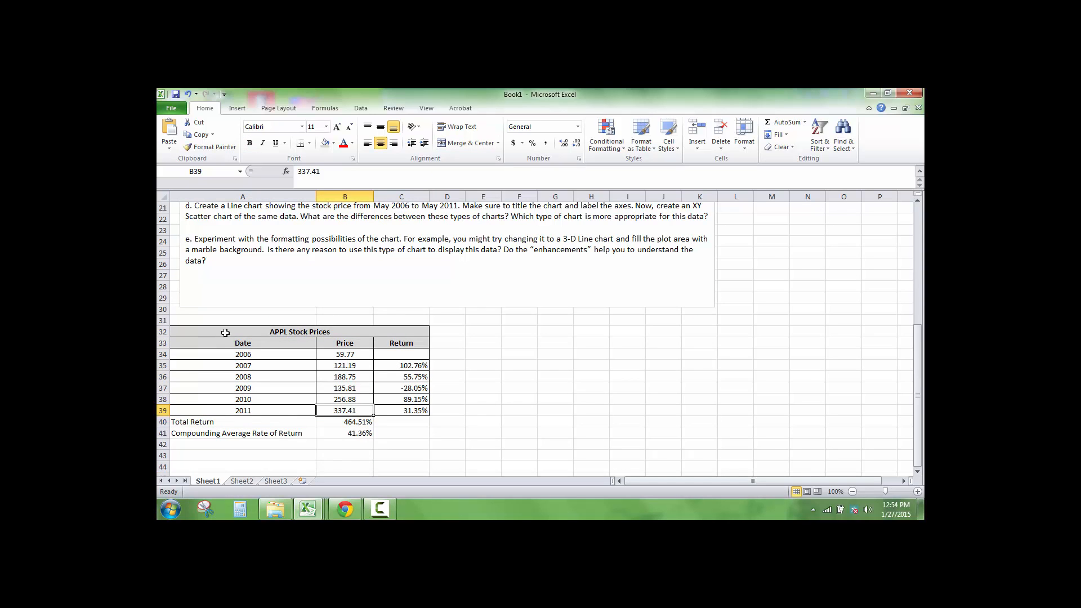
left_click_drag(230, 344, 353, 410)
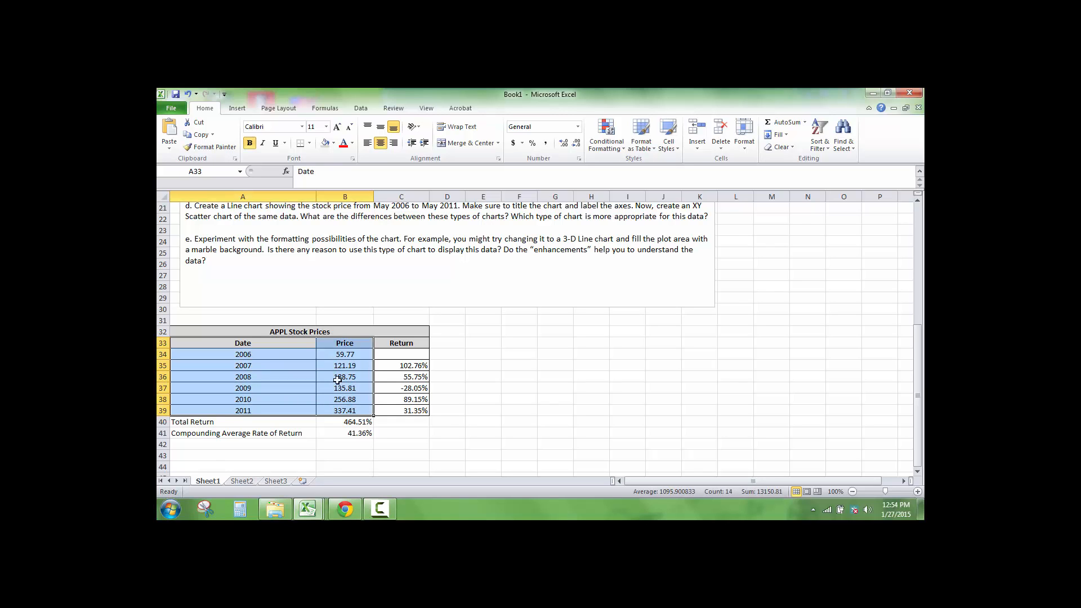
left_click(237, 109)
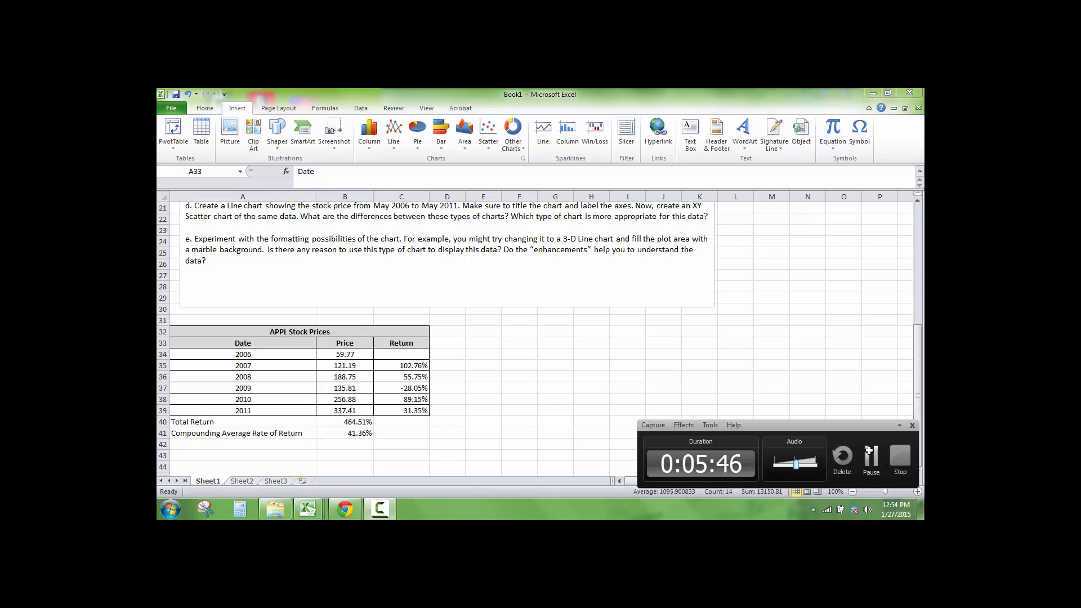
left_click(394, 131)
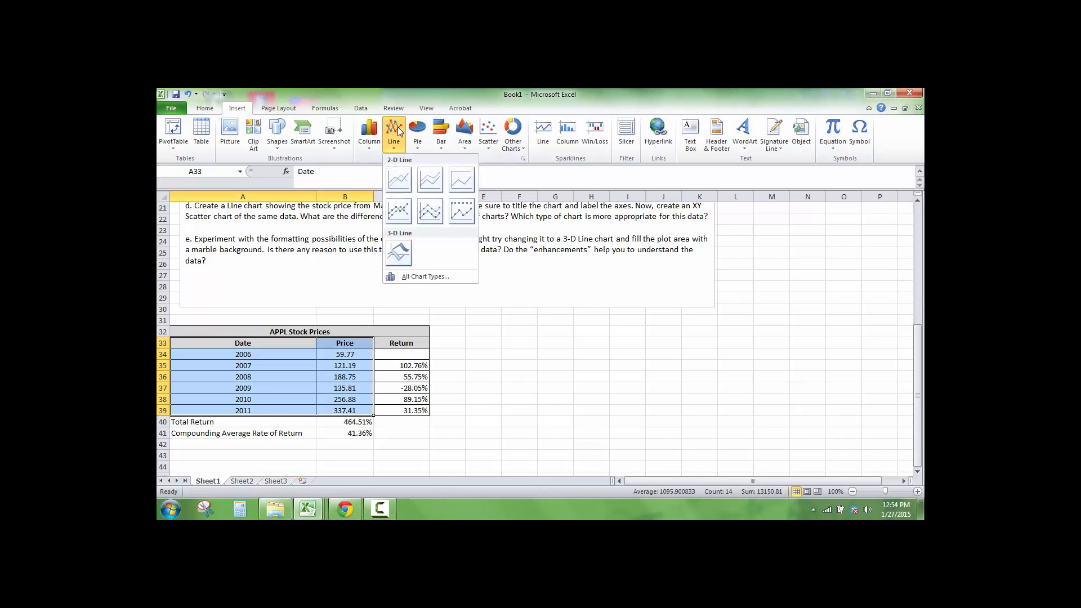
left_click(405, 214)
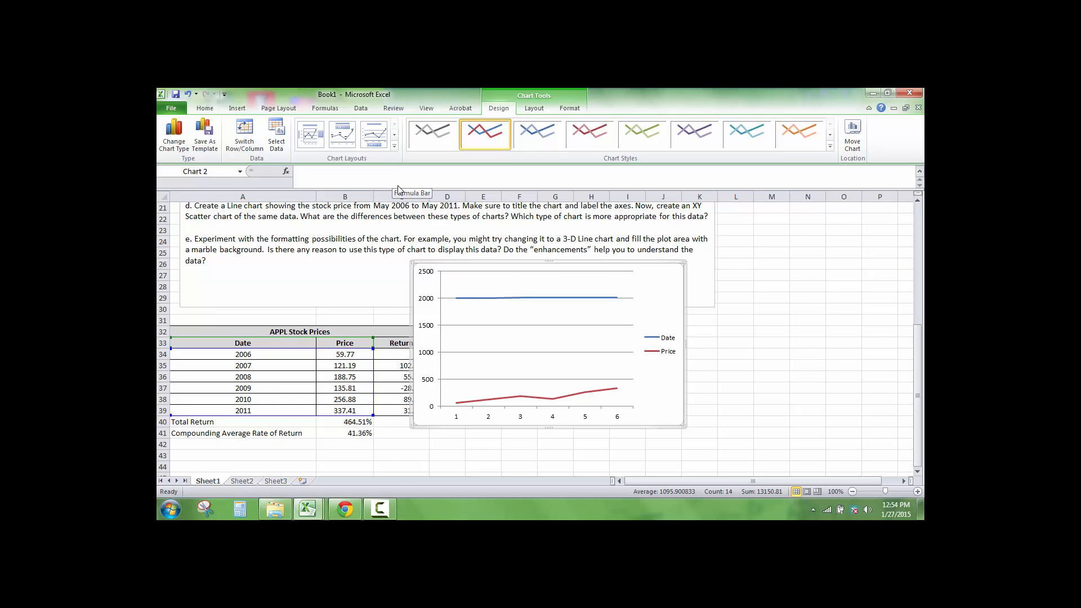
left_click(350, 341)
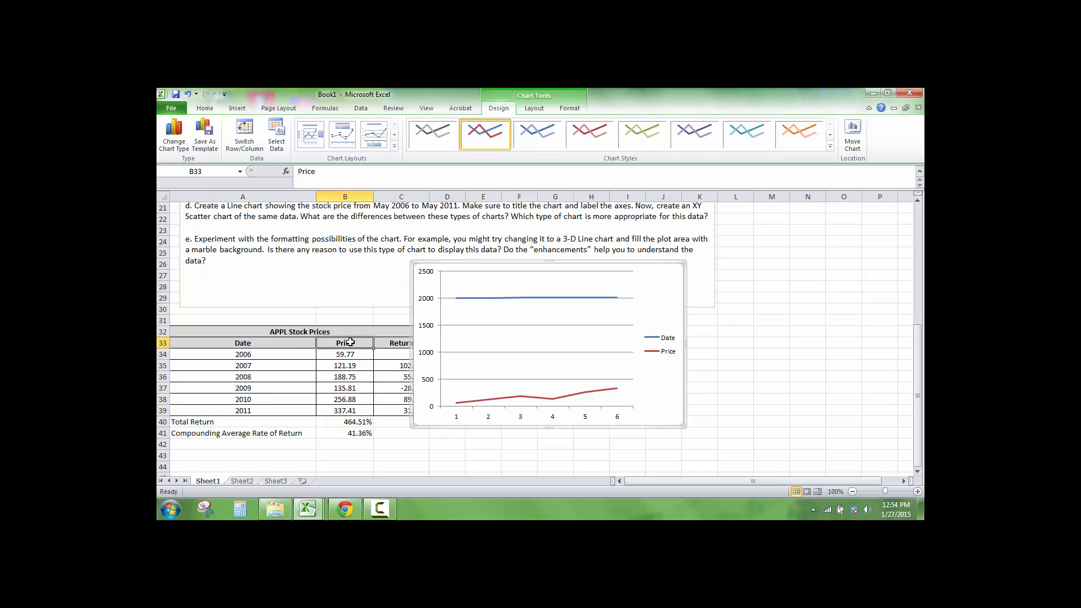
left_click(187, 94)
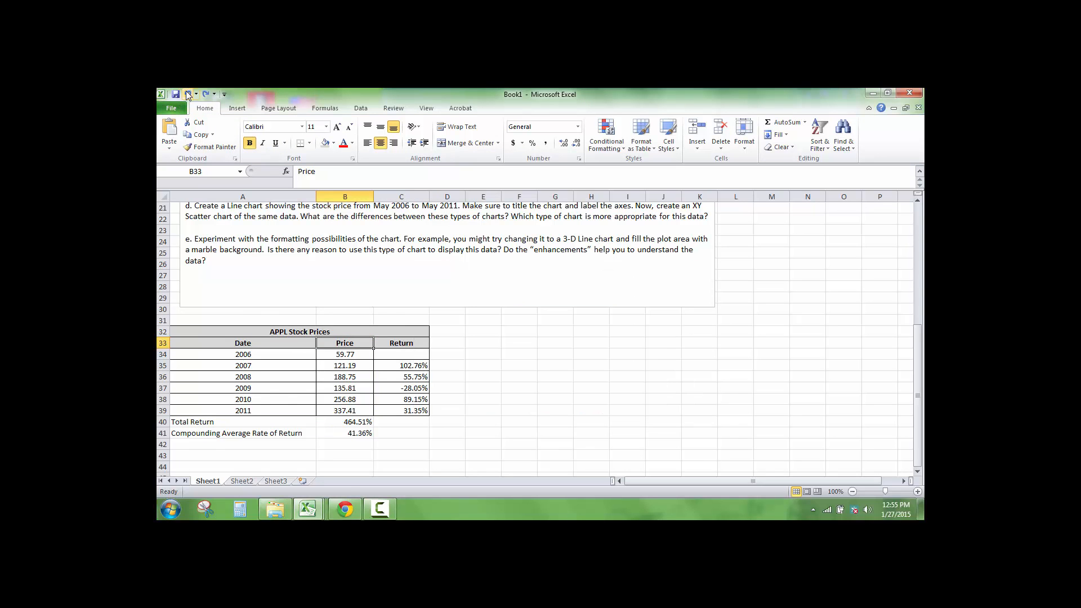
Step: Insert a 2-D line chart with markers from only the Price column, B33:B39
left_click_drag(329, 344, 338, 410)
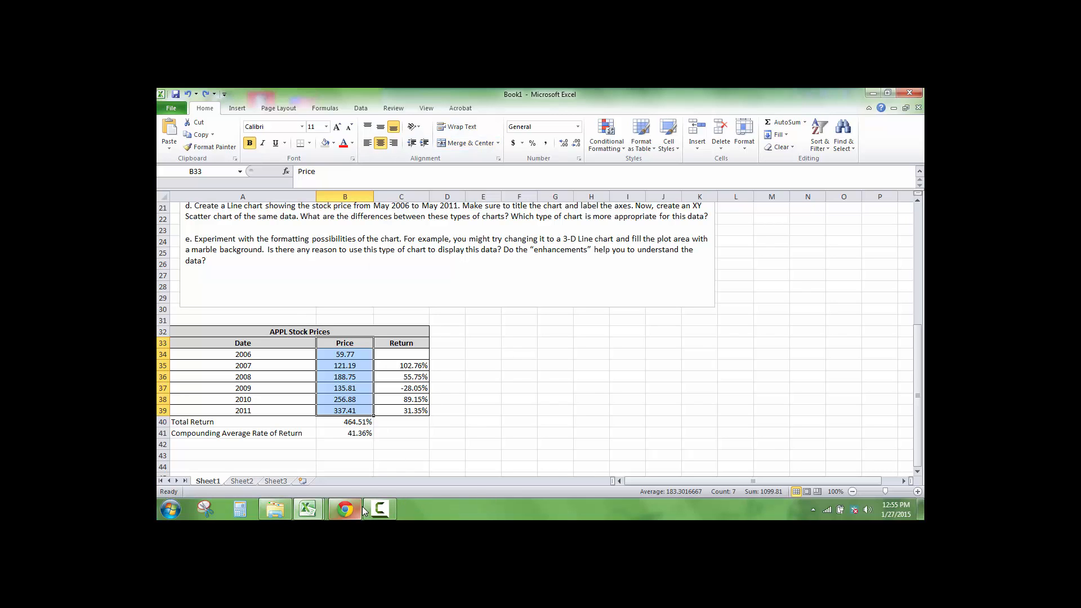
left_click(380, 509)
left_click(871, 458)
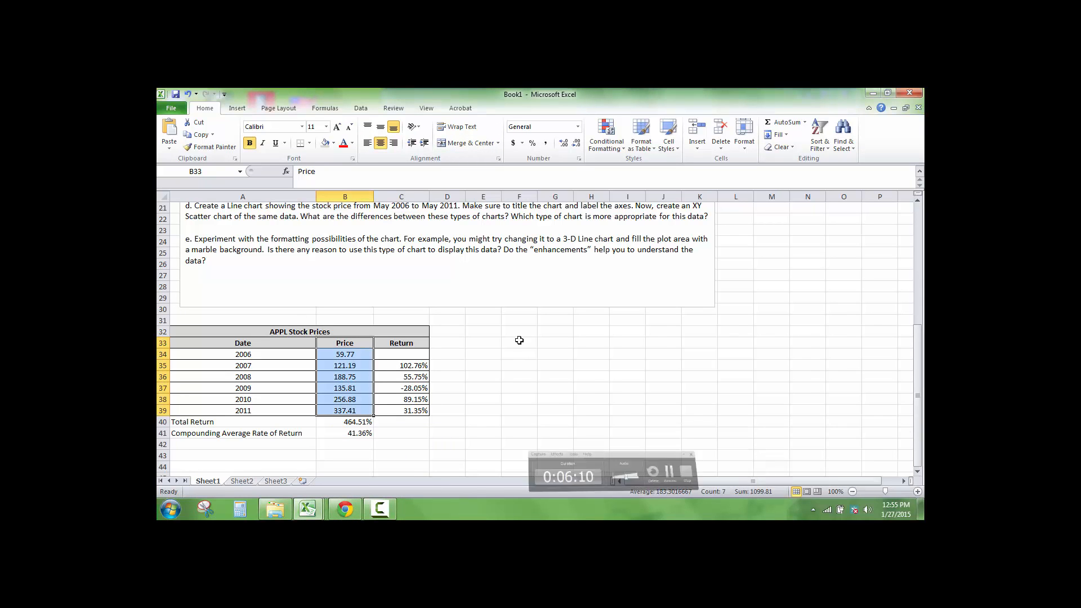
left_click(237, 108)
left_click_drag(345, 344, 345, 412)
left_click(394, 127)
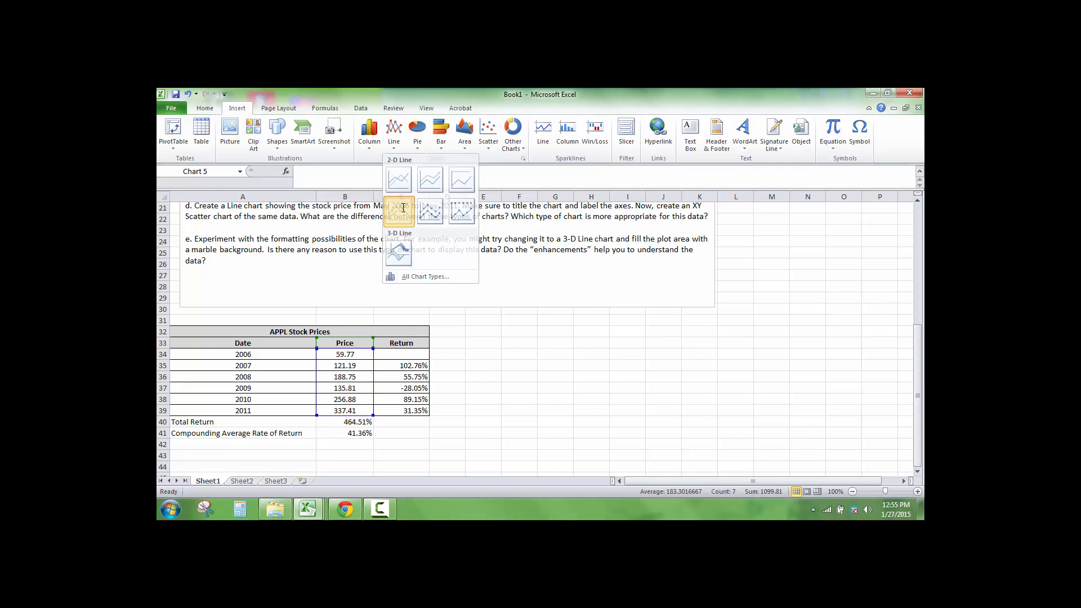
left_click(400, 211)
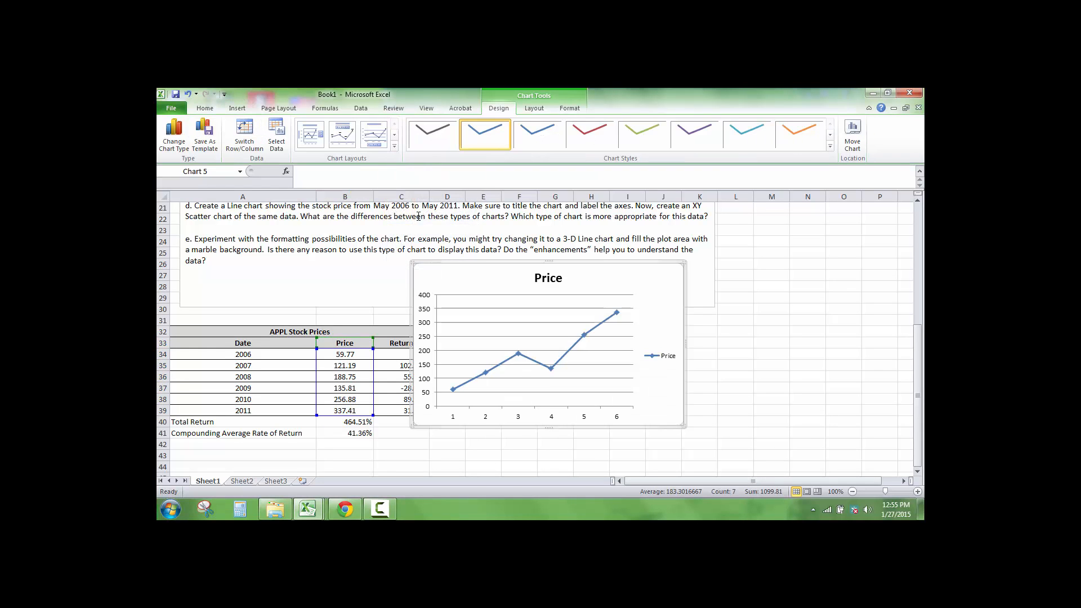
double_click(454, 419)
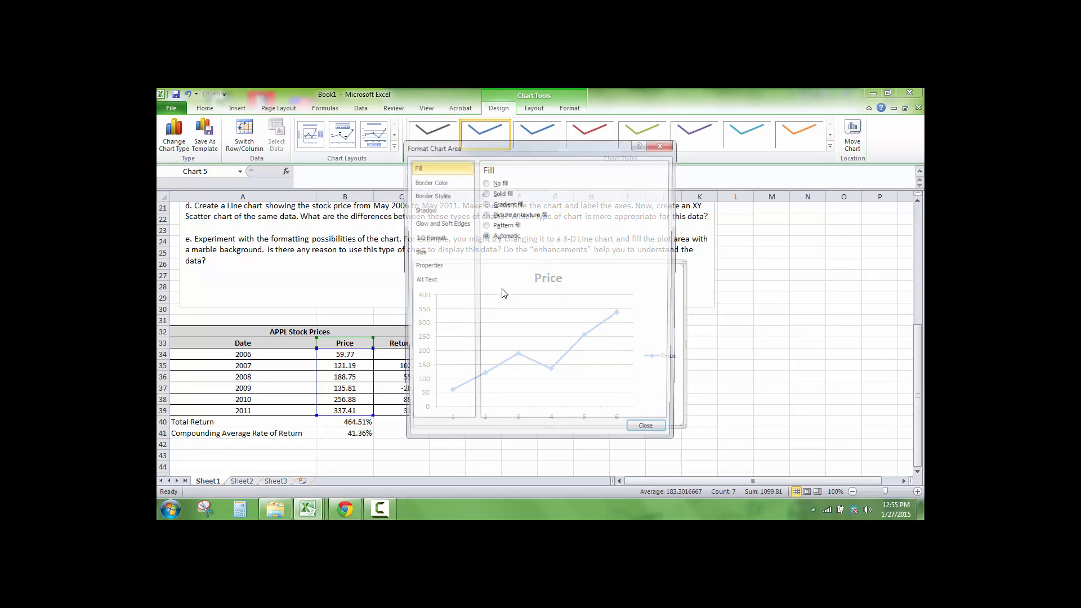
left_click(659, 146)
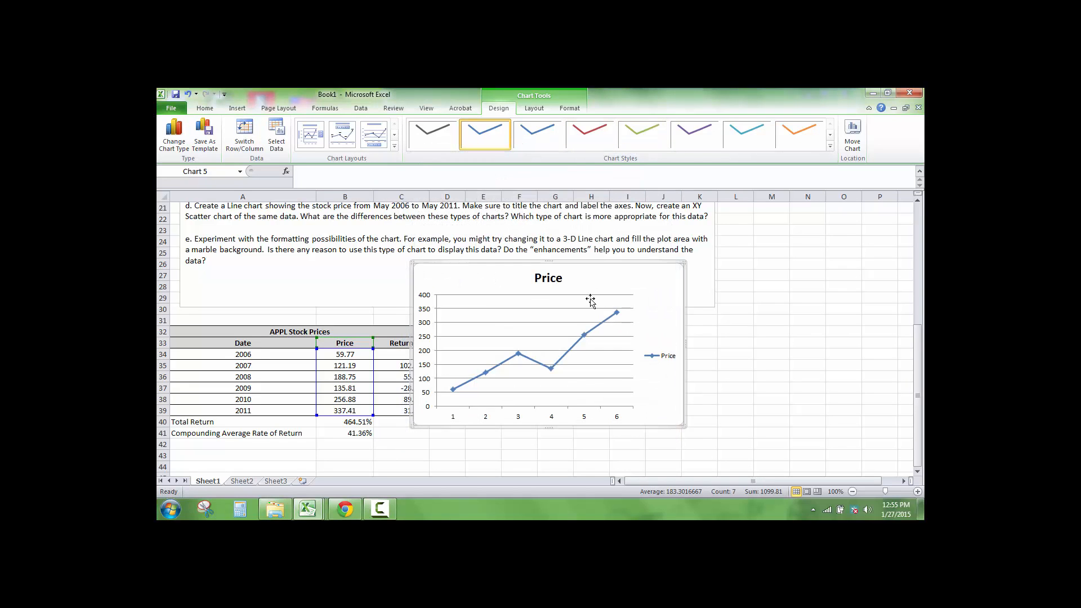
double_click(548, 278)
left_click(662, 143)
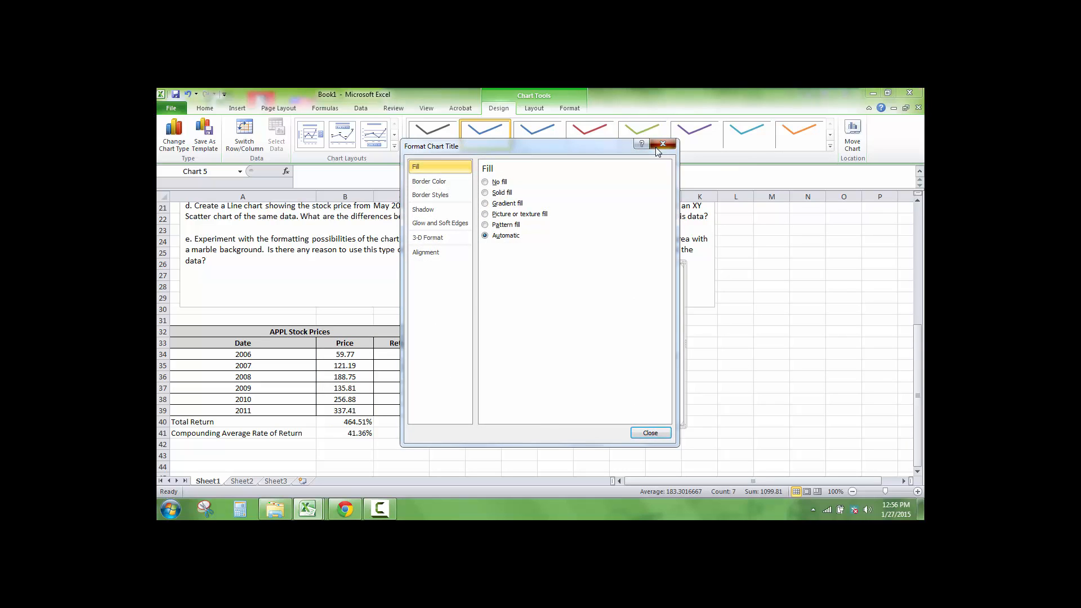
Step: Place the chart title above the chart and change its text to APPL Stock Price
left_click(540, 108)
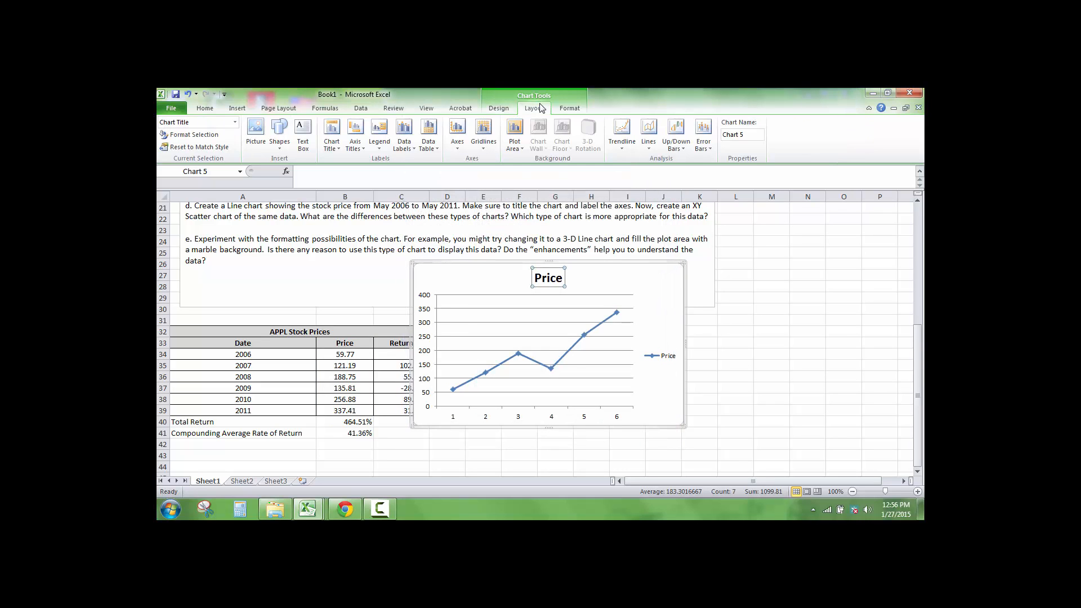
left_click(332, 135)
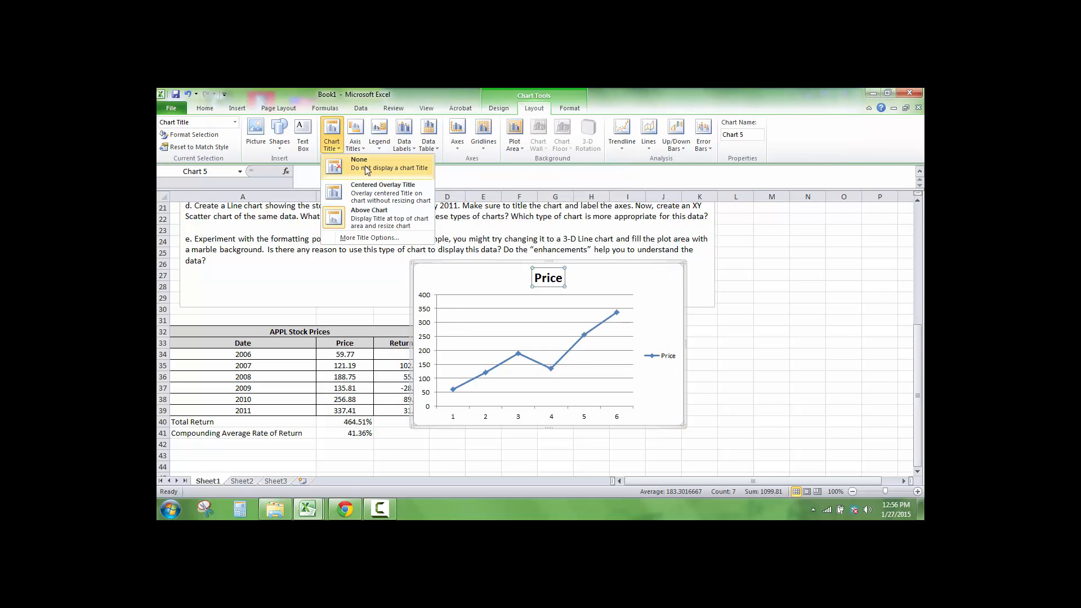
left_click(352, 166)
left_click(331, 135)
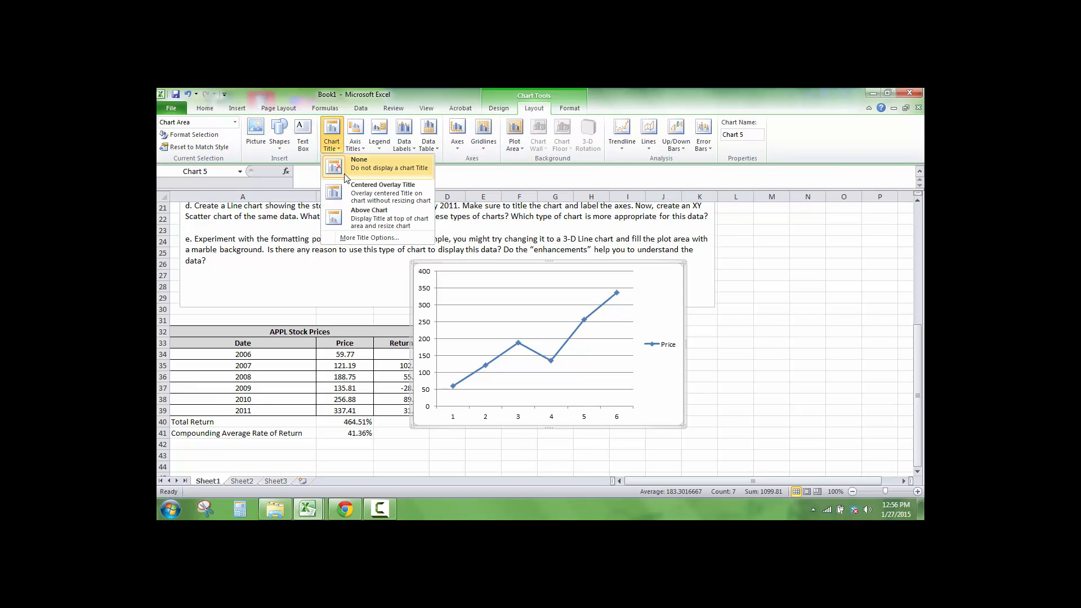
left_click(347, 173)
left_click(332, 135)
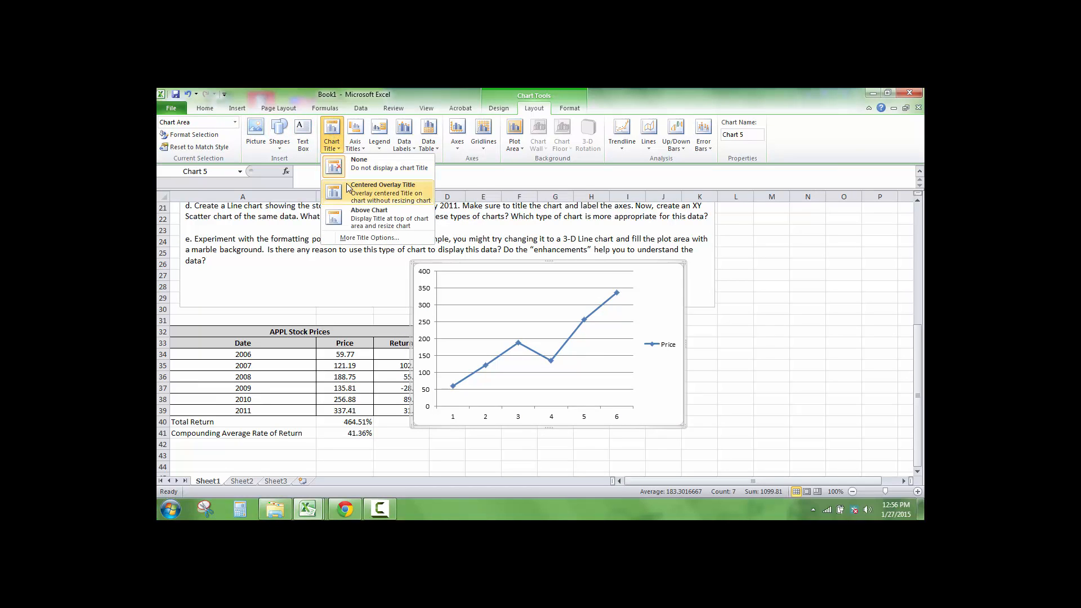
left_click(356, 217)
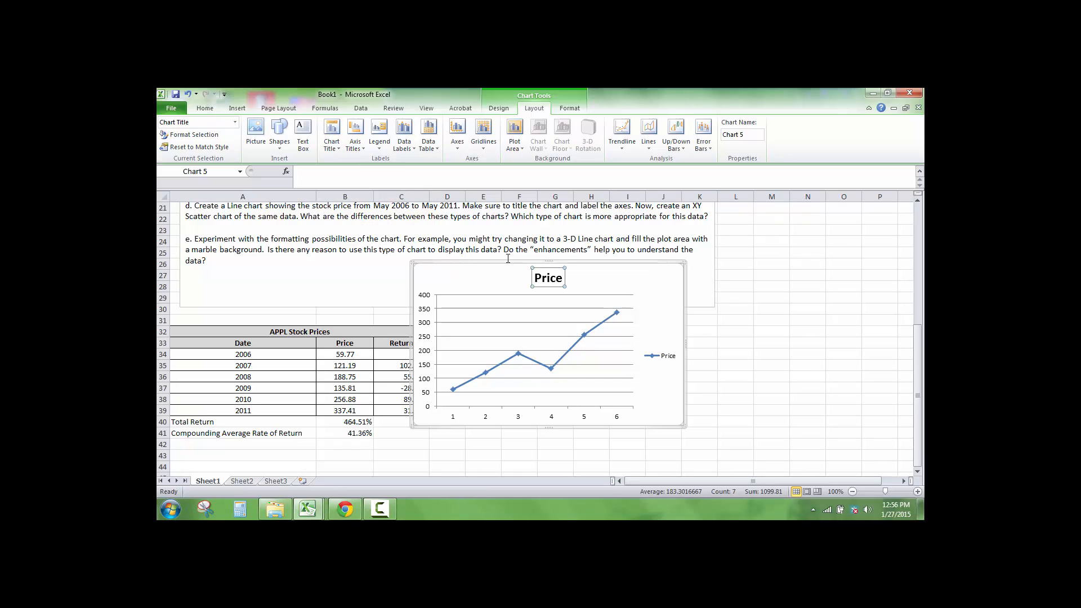
type("APPL St")
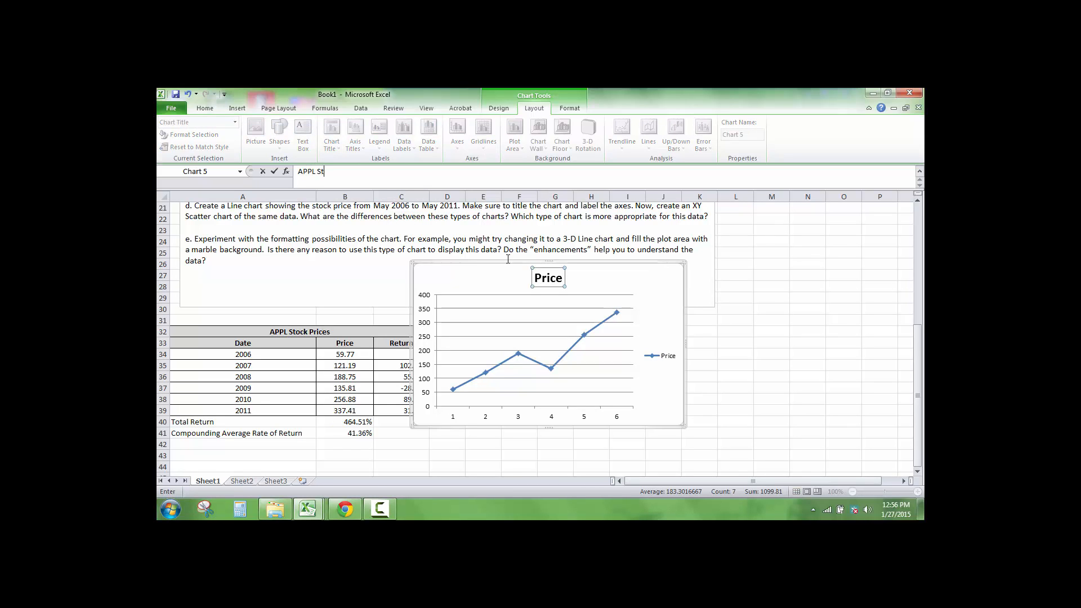
type("p")
key("BackSpace")
type("ock Price")
key("Return")
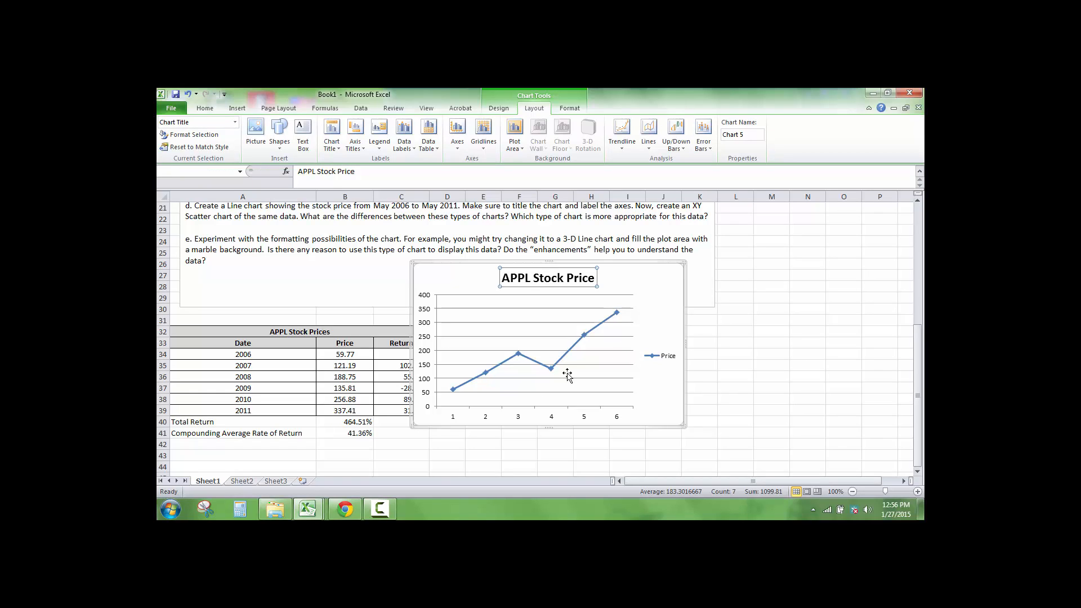
Step: Add a title below the chart's primary horizontal axis reading Years
left_click(363, 139)
mouse_move(384, 162)
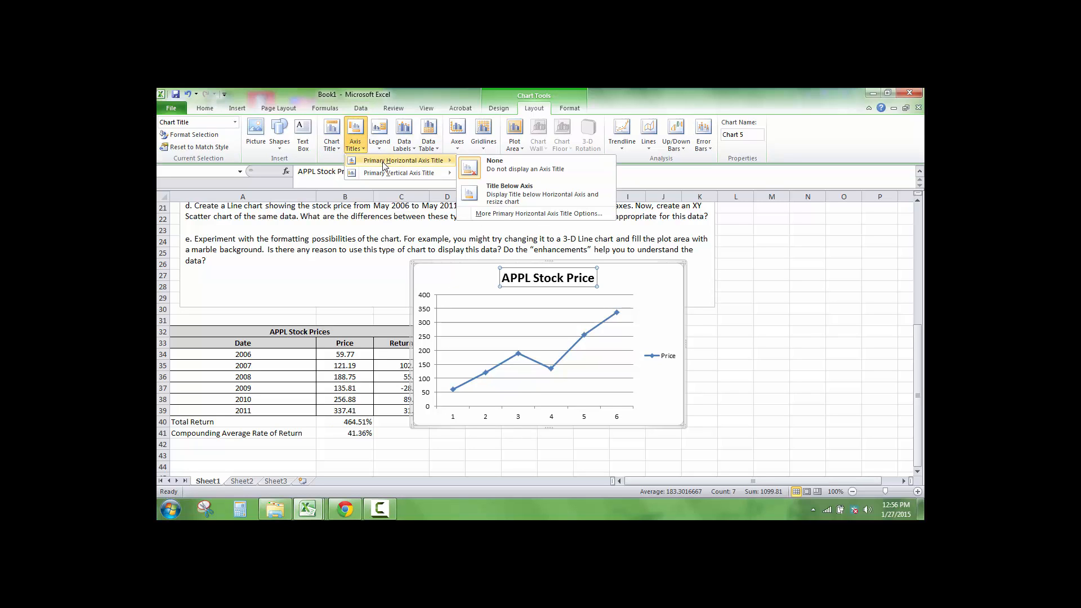
left_click(522, 204)
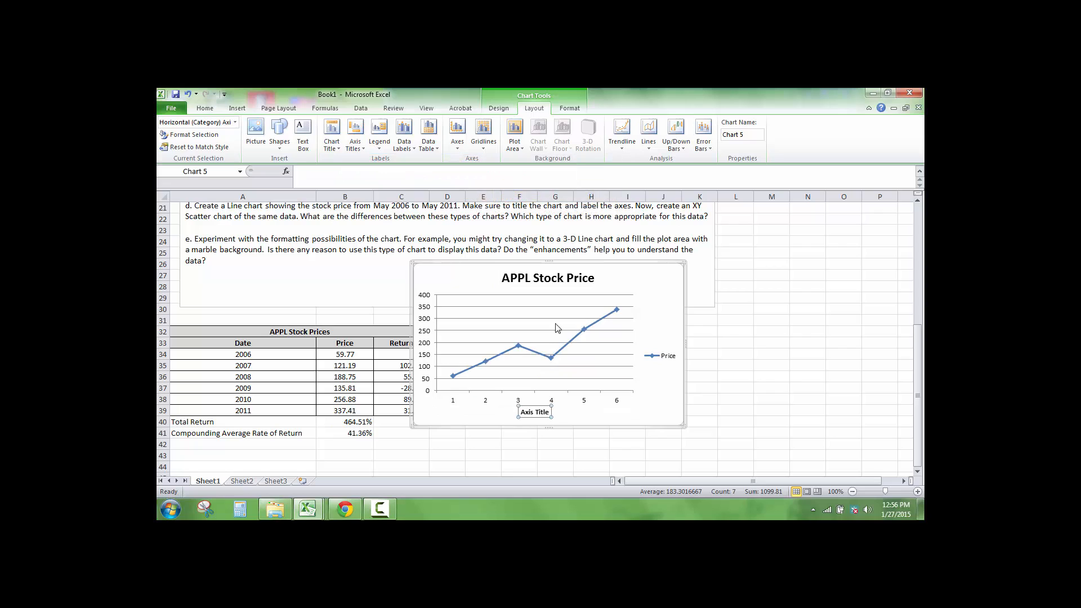
type("Years")
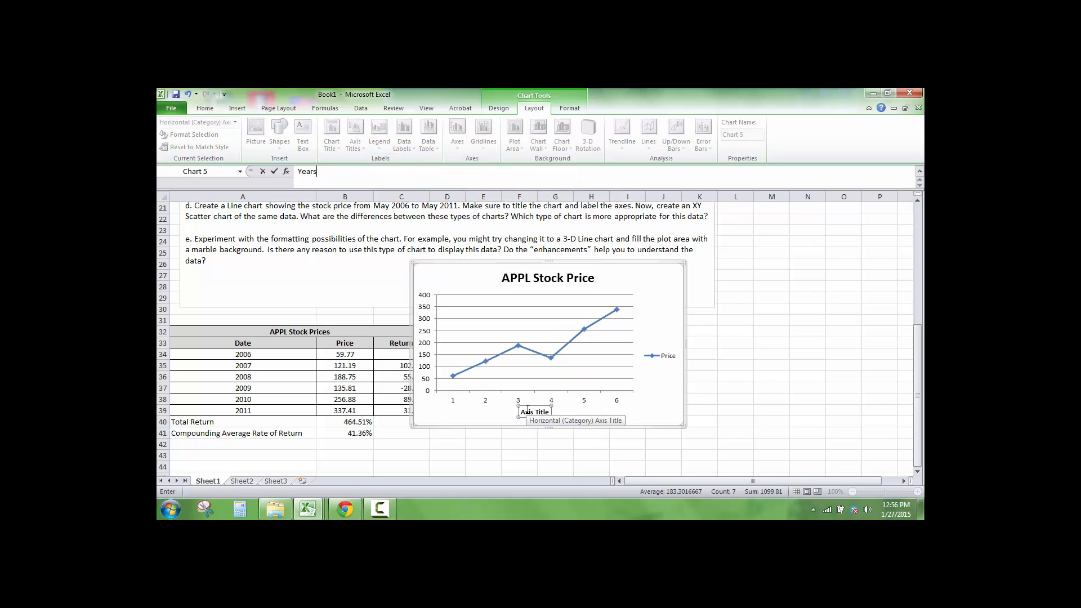
key("Return")
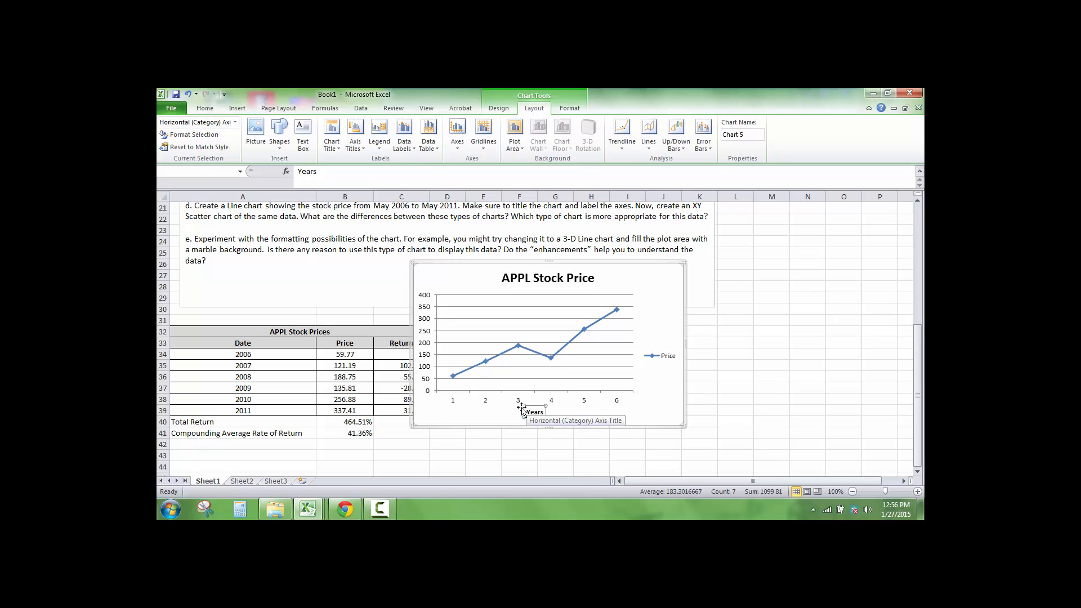
Step: Add a rotated title to the chart's primary vertical axis reading Stock Price
left_click(359, 149)
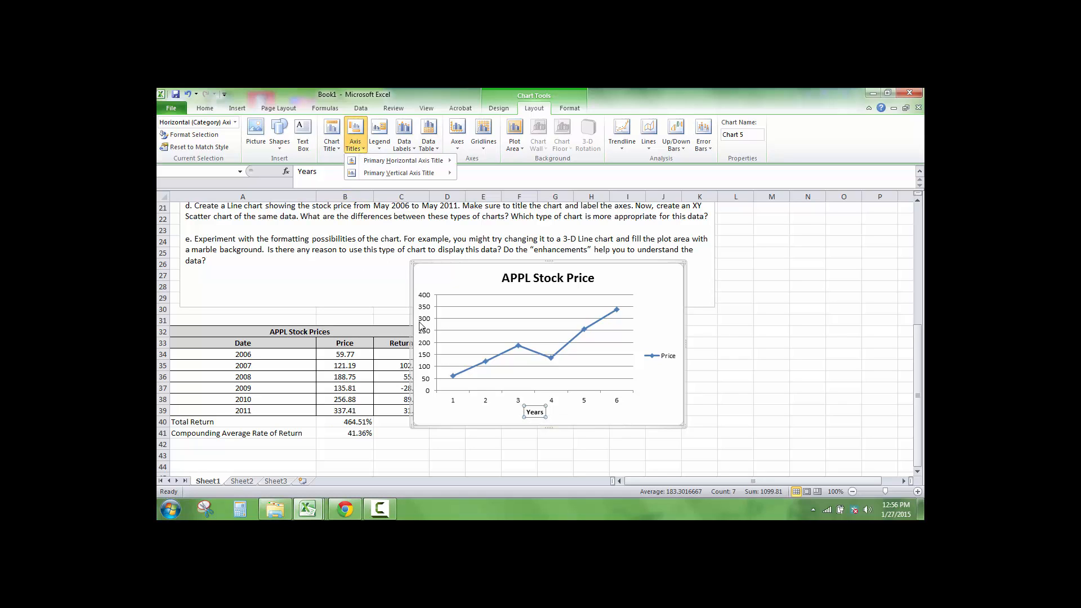
left_click(418, 322)
left_click(355, 143)
mouse_move(399, 173)
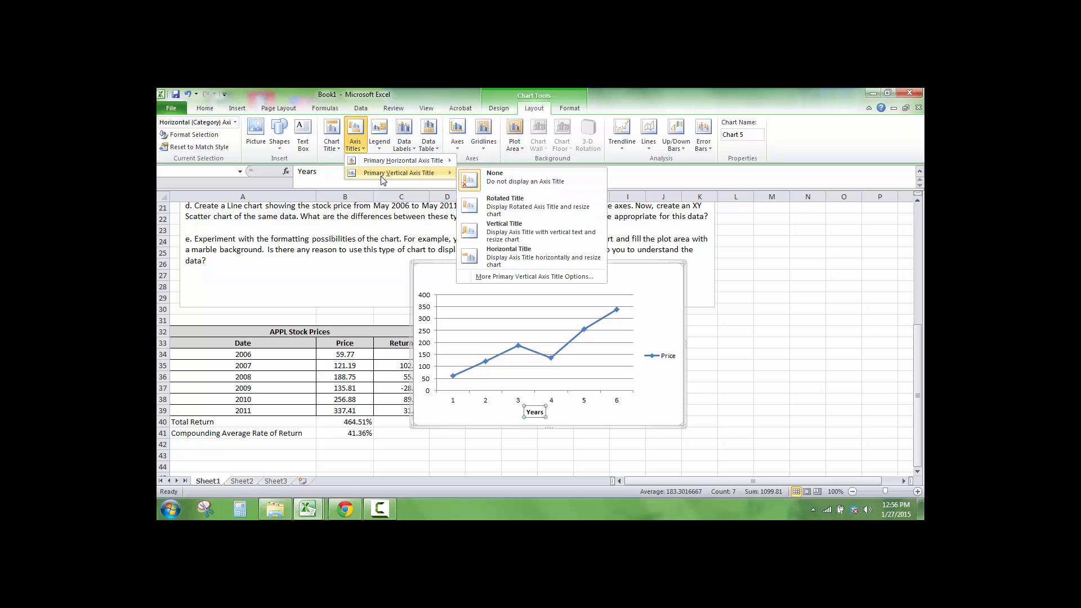
left_click(560, 204)
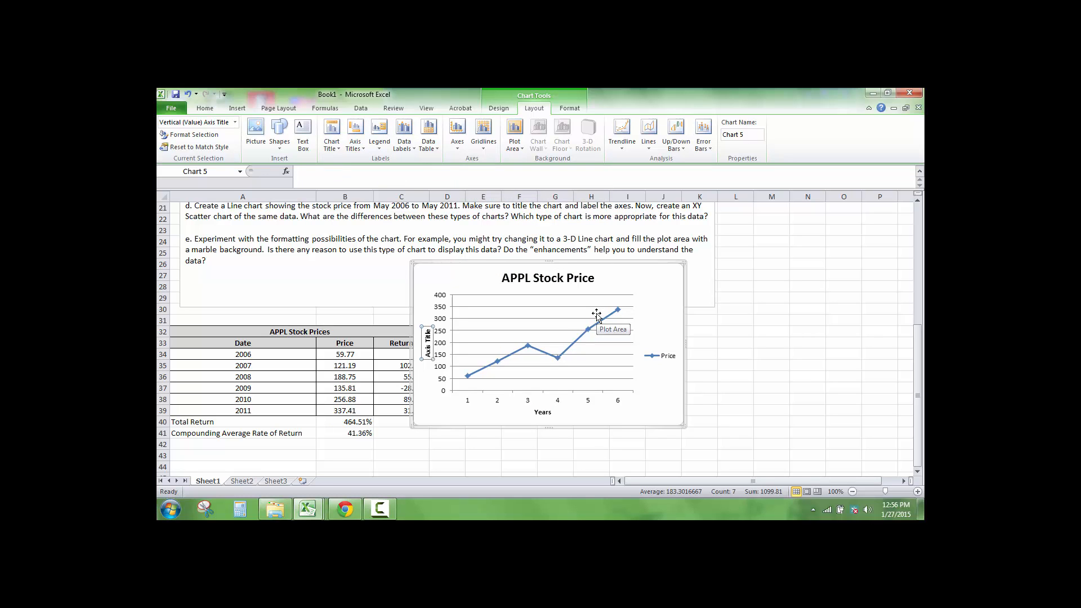
type("Stock Price")
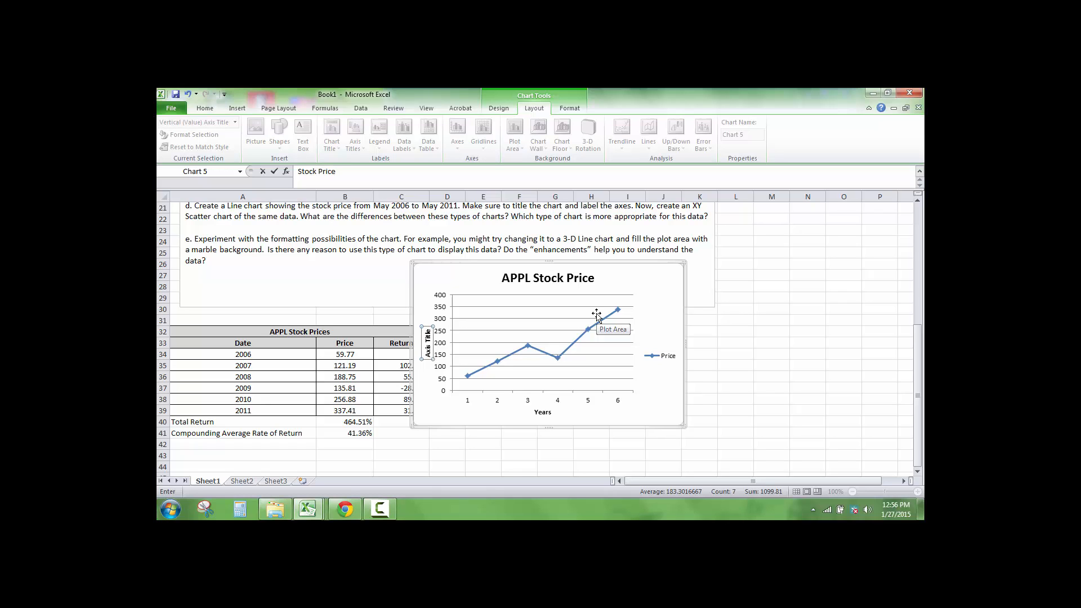
key("Return")
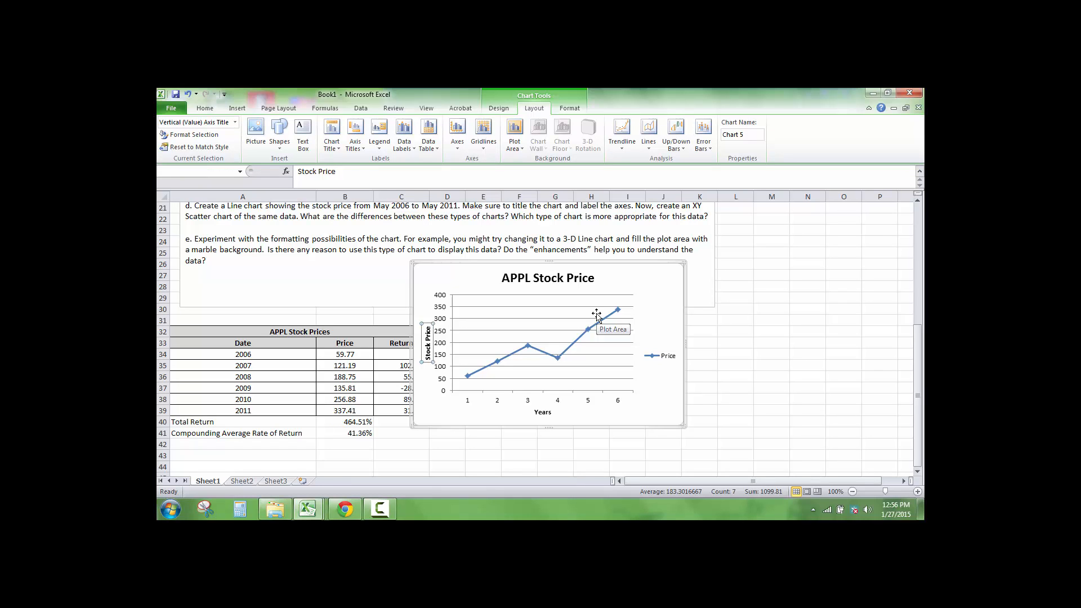
left_click(380, 509)
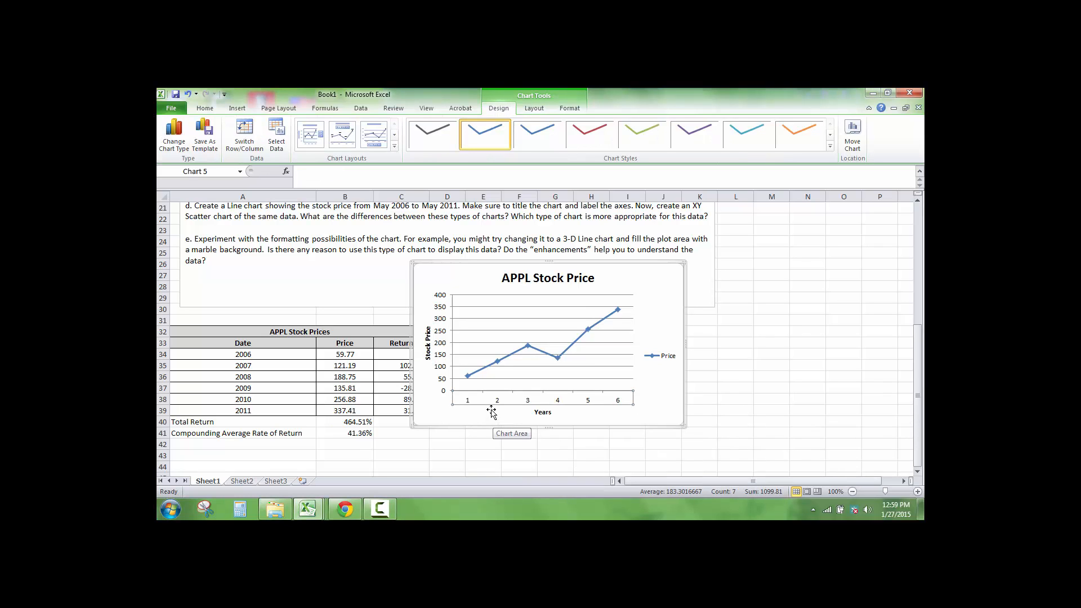
right_click(491, 406)
left_click(455, 407)
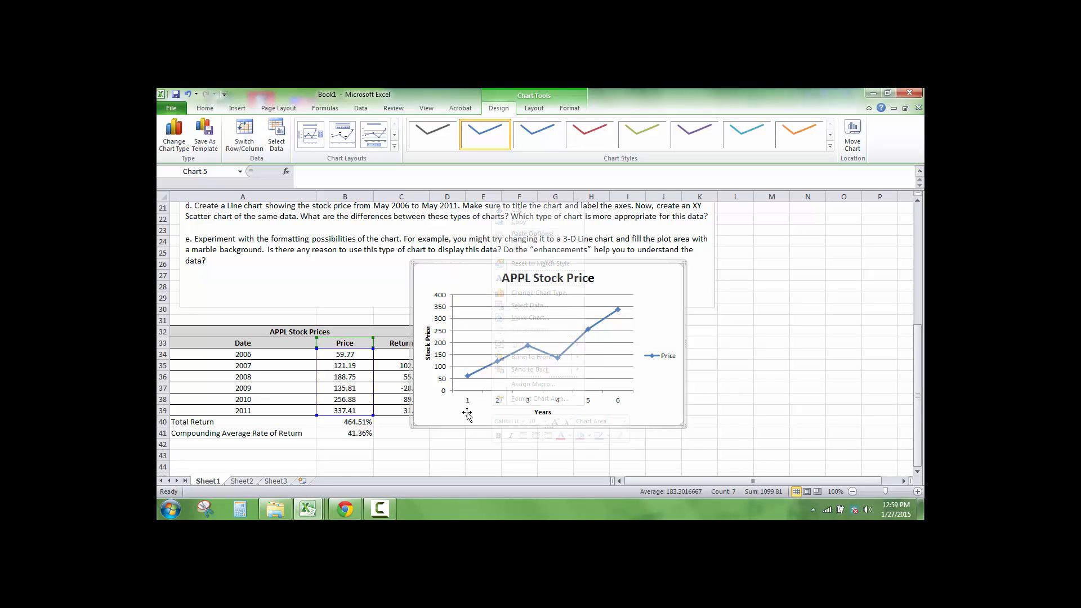
left_click(471, 404)
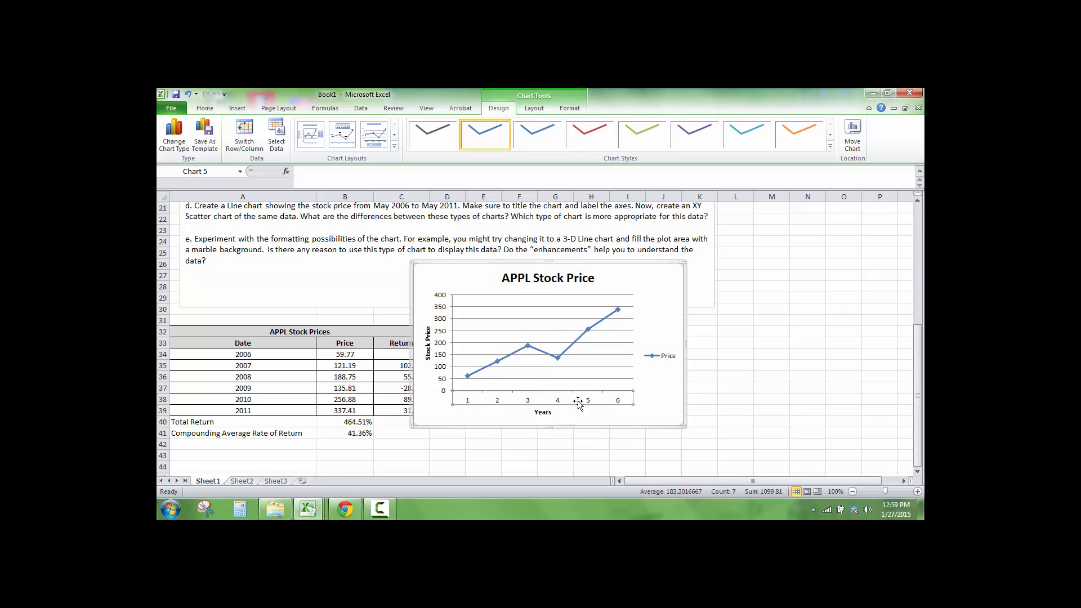
right_click(527, 395)
left_click(469, 401)
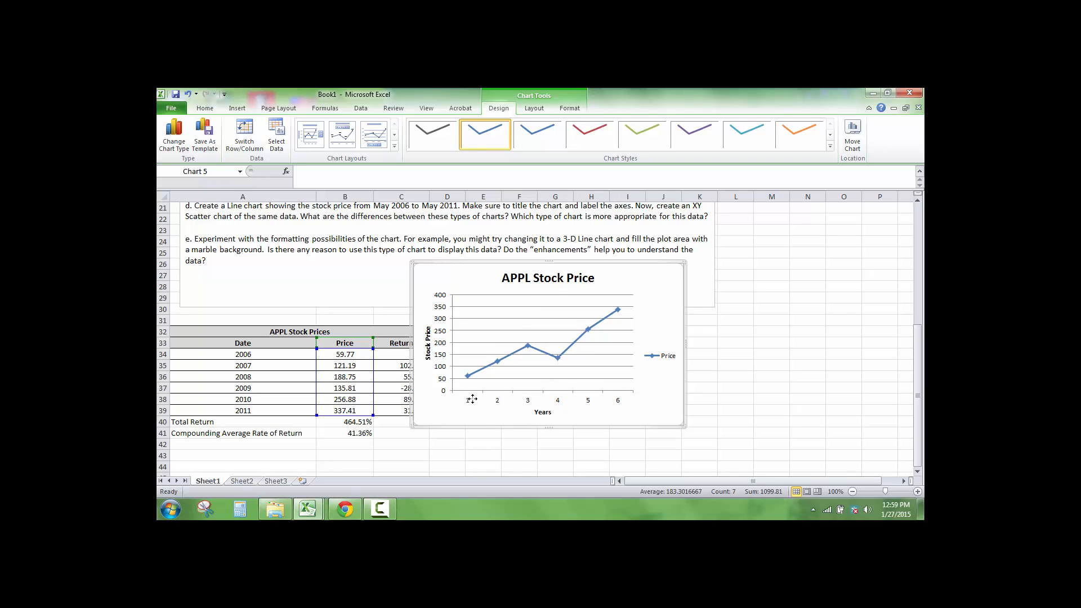
left_click(516, 452)
left_click(507, 404)
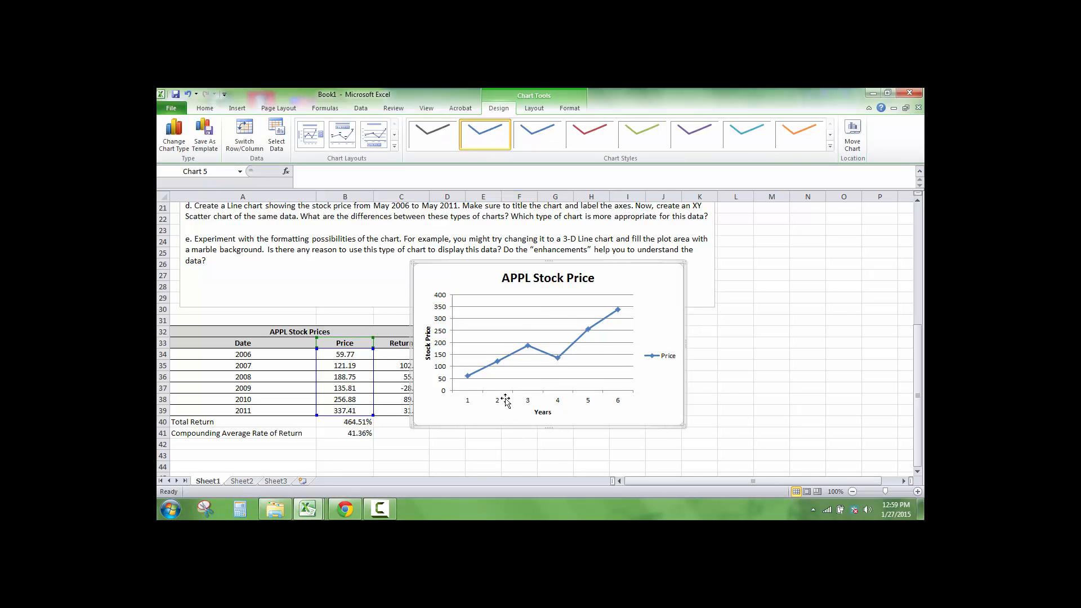
left_click(471, 401)
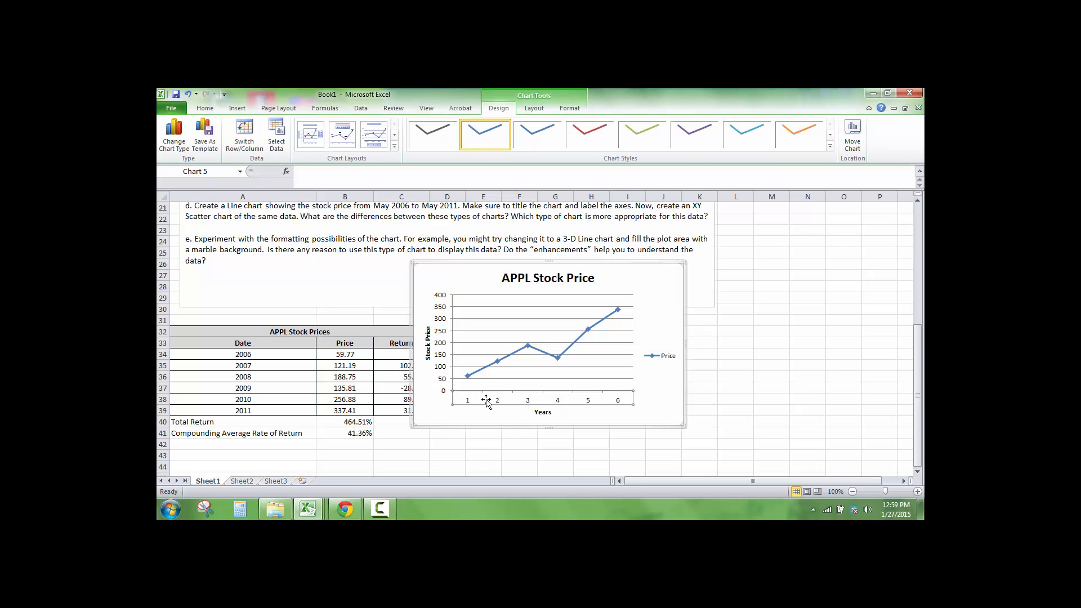
right_click(486, 400)
left_click(467, 401)
right_click(478, 399)
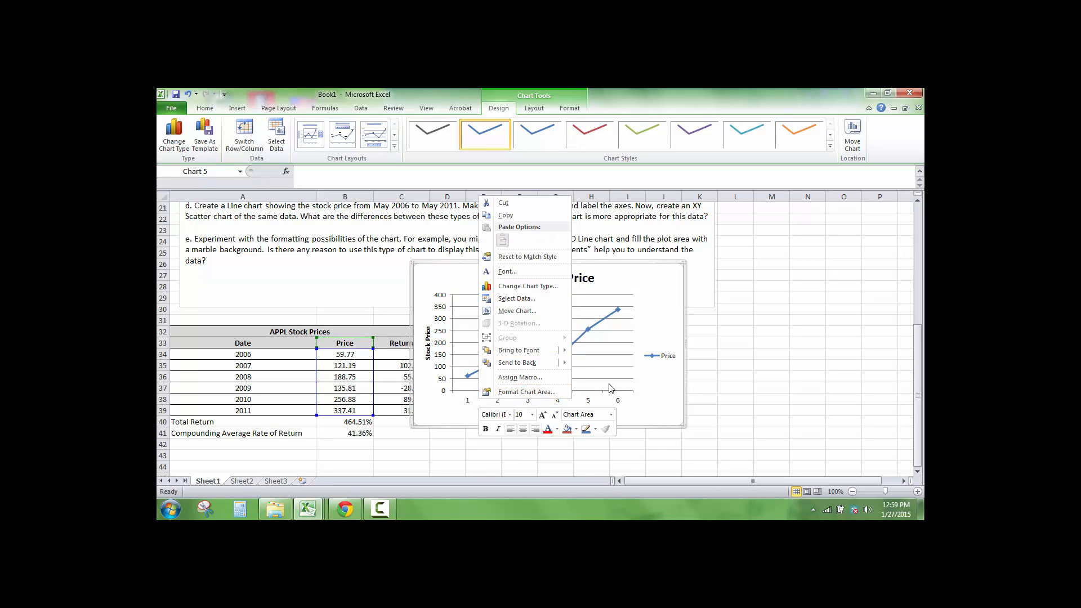
left_click(607, 404)
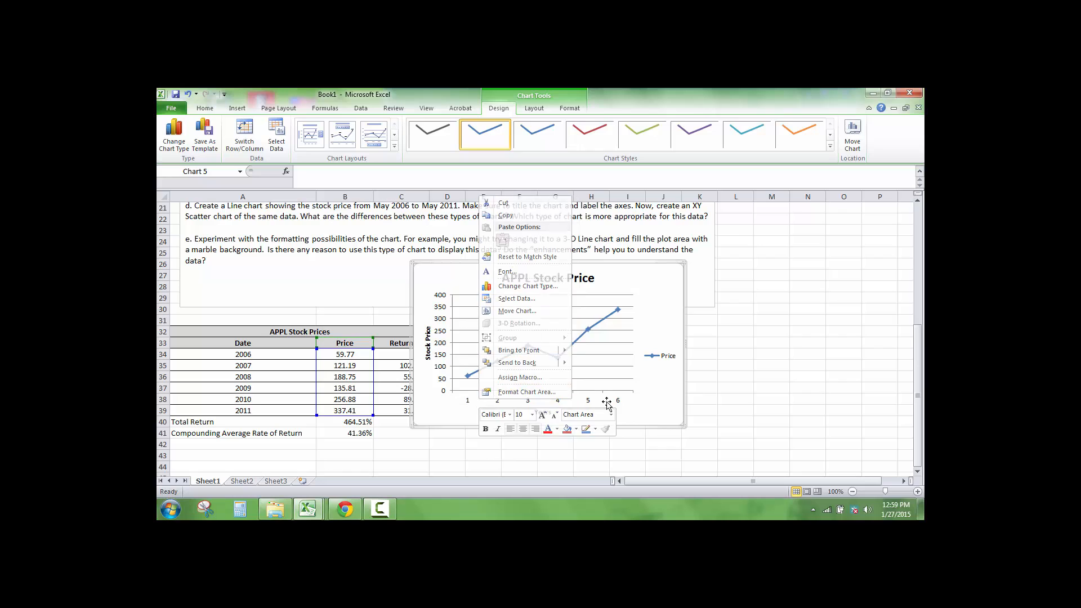
left_click(473, 400)
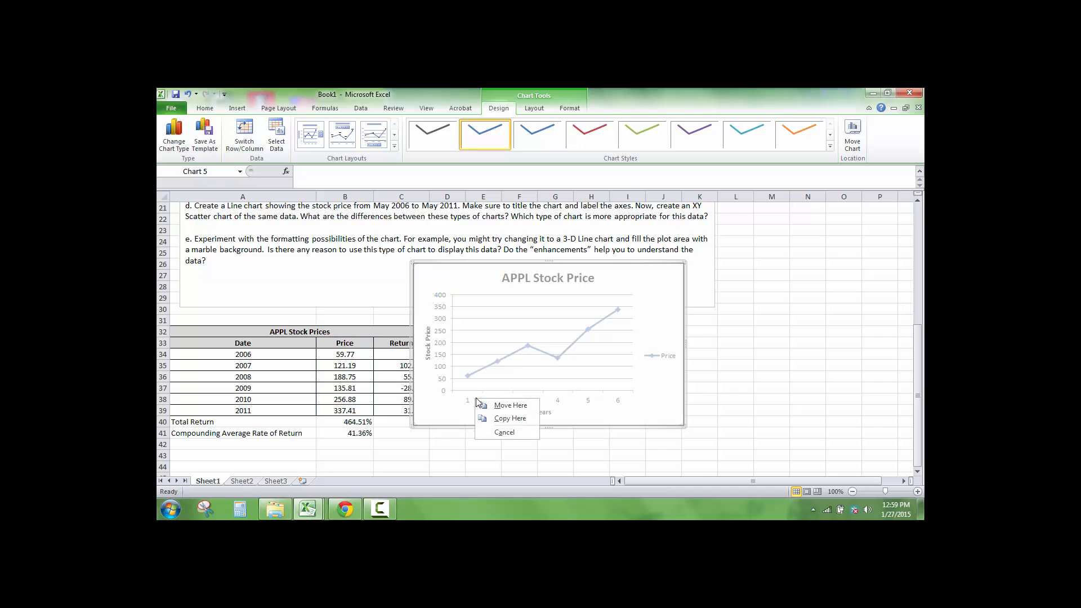
Step: Set the line chart's horizontal axis labels to the years in A34:A39
right_click(467, 401)
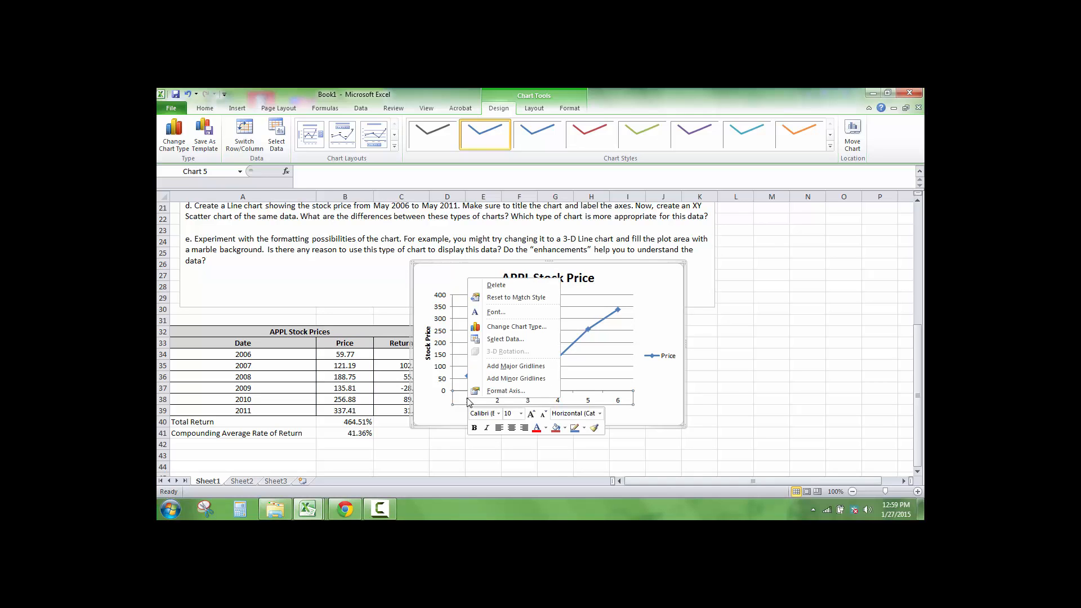
left_click(520, 342)
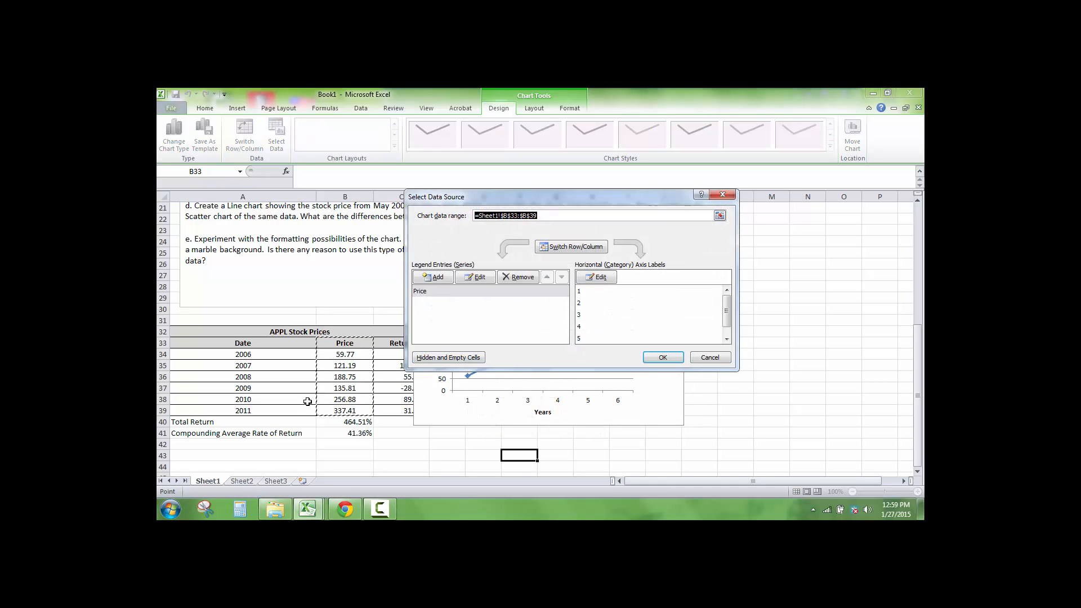
left_click(592, 286)
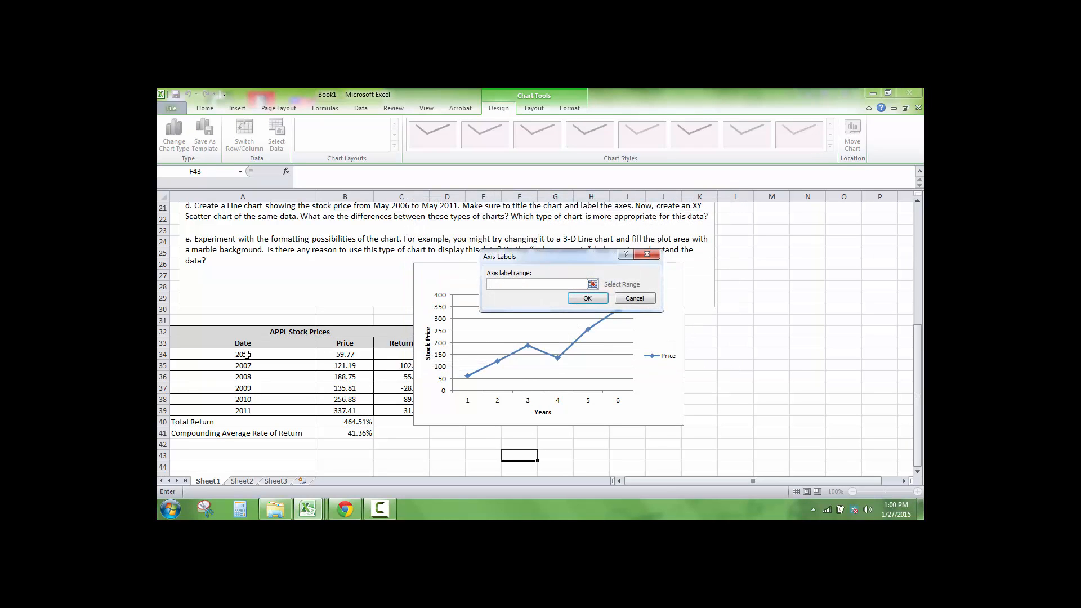
left_click_drag(247, 355, 244, 411)
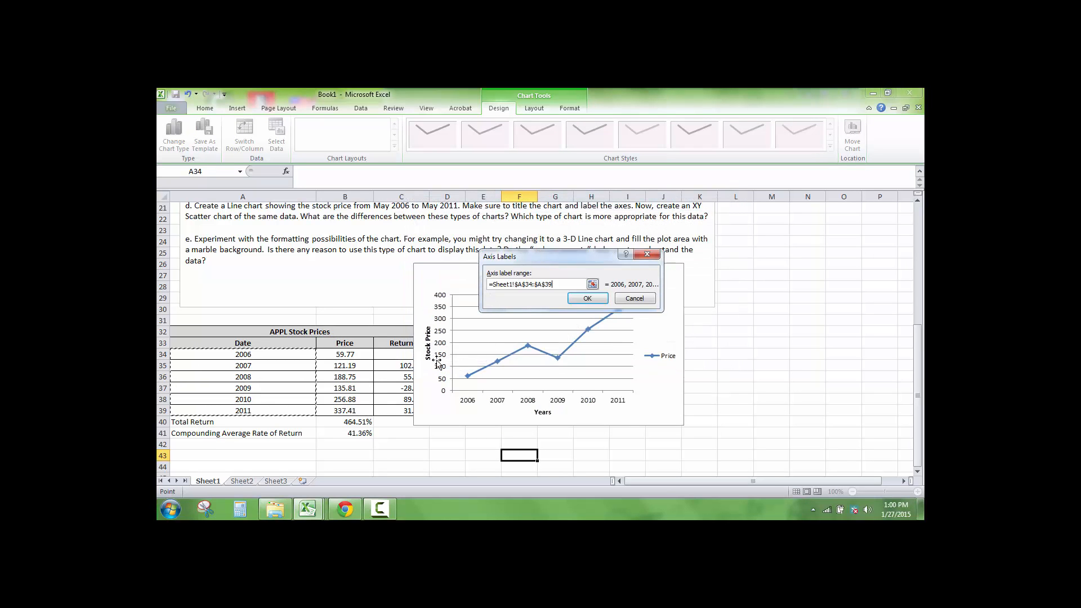
left_click(587, 298)
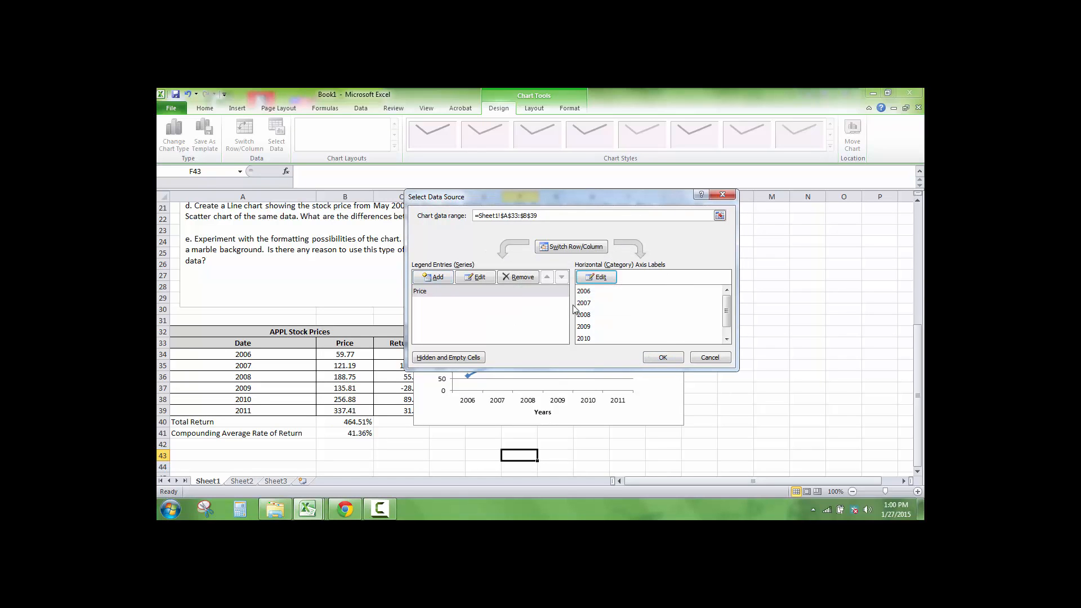
left_click(662, 357)
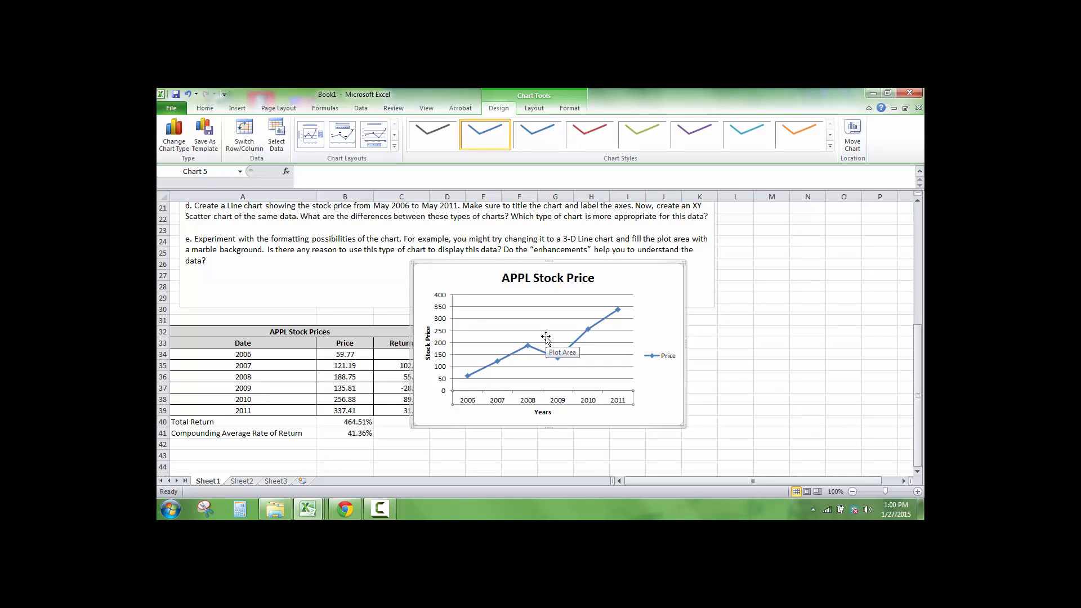
Step: Move the line chart clear of the instructions and the Return column, to about E34 through L48
scroll(716, 427, "down", 2)
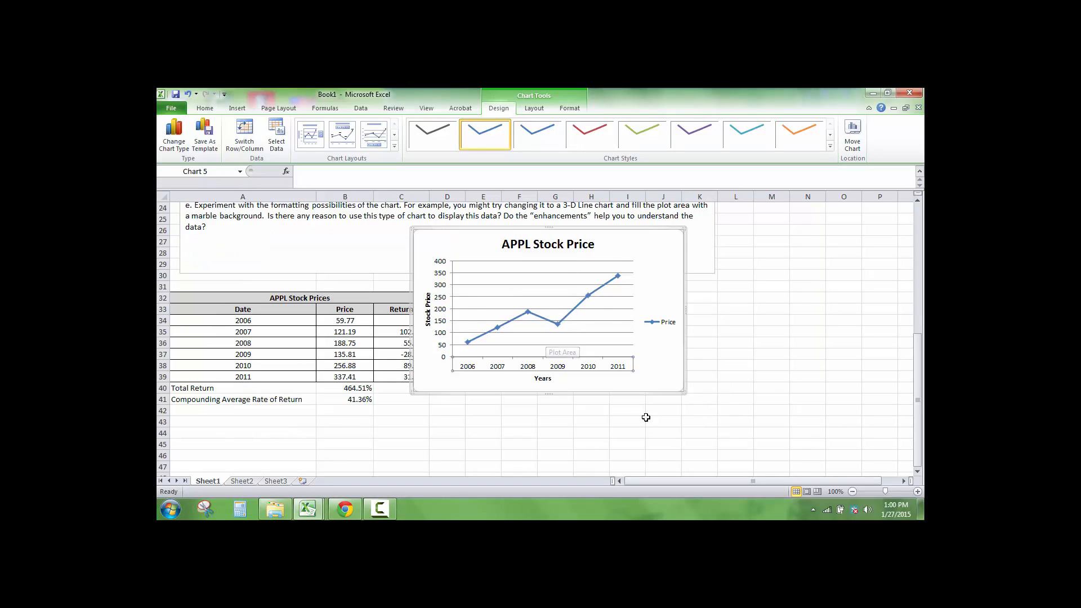
left_click_drag(599, 362, 661, 487)
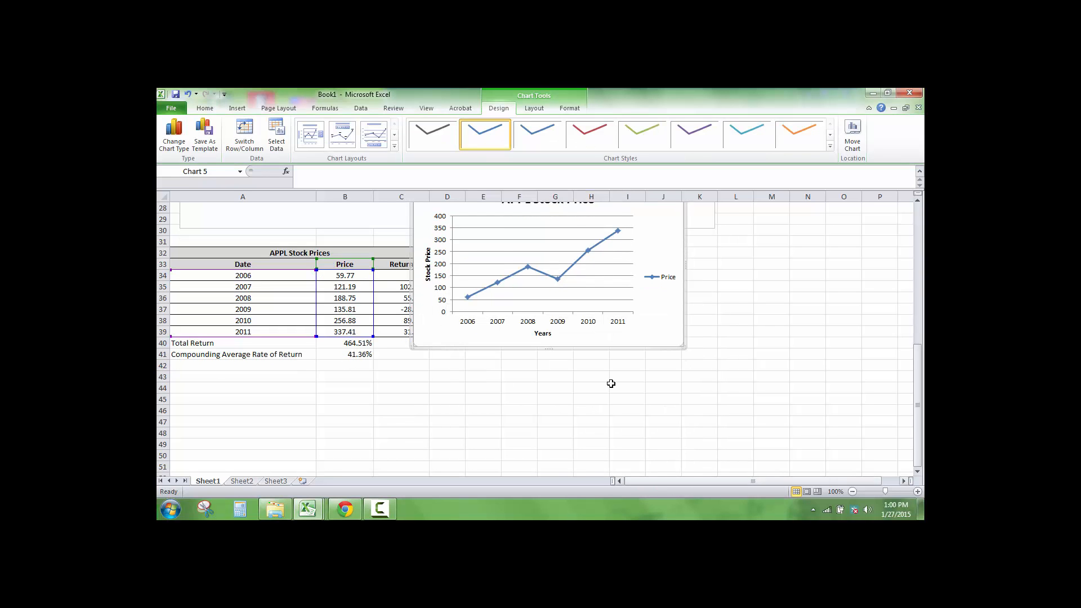
scroll(608, 384, "down", 2)
left_click_drag(553, 283, 647, 354)
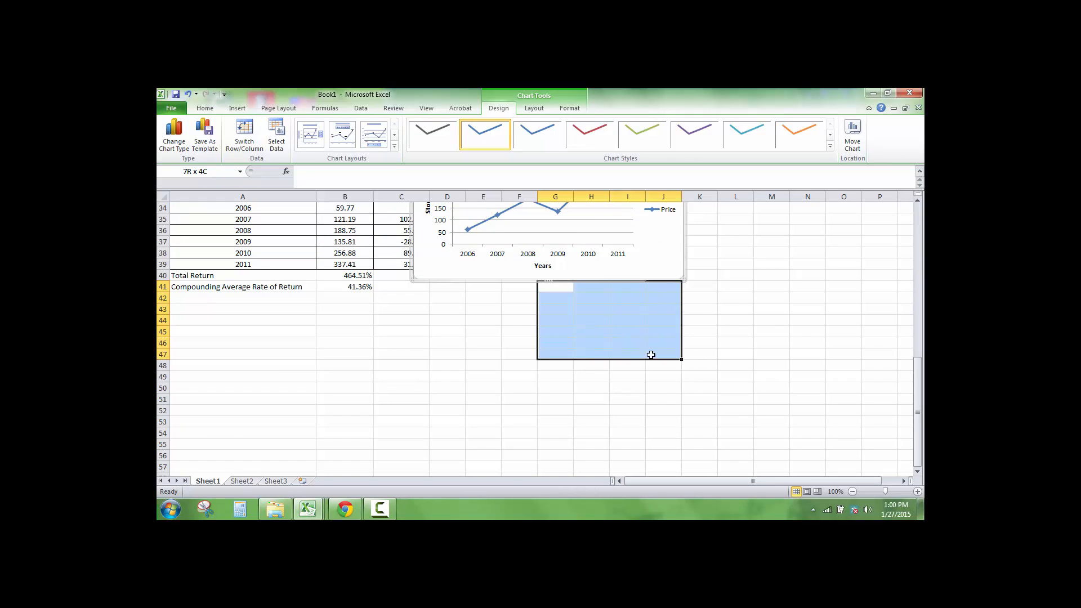
left_click(640, 273)
mouse_move(627, 280)
left_mouse_down()
mouse_move(626, 365)
mouse_move(715, 379)
mouse_move(714, 363)
mouse_move(678, 364)
left_mouse_up()
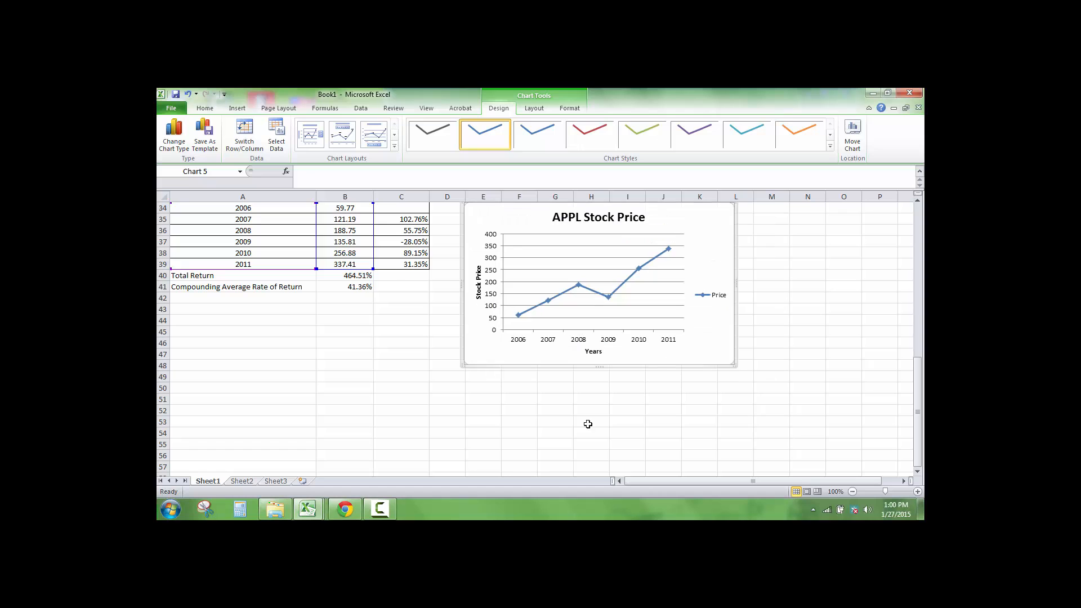
Step: Insert a markers-only XY scatter chart from the Price column, B33:B39, as exercise part d asks
scroll(324, 343, "up", 9)
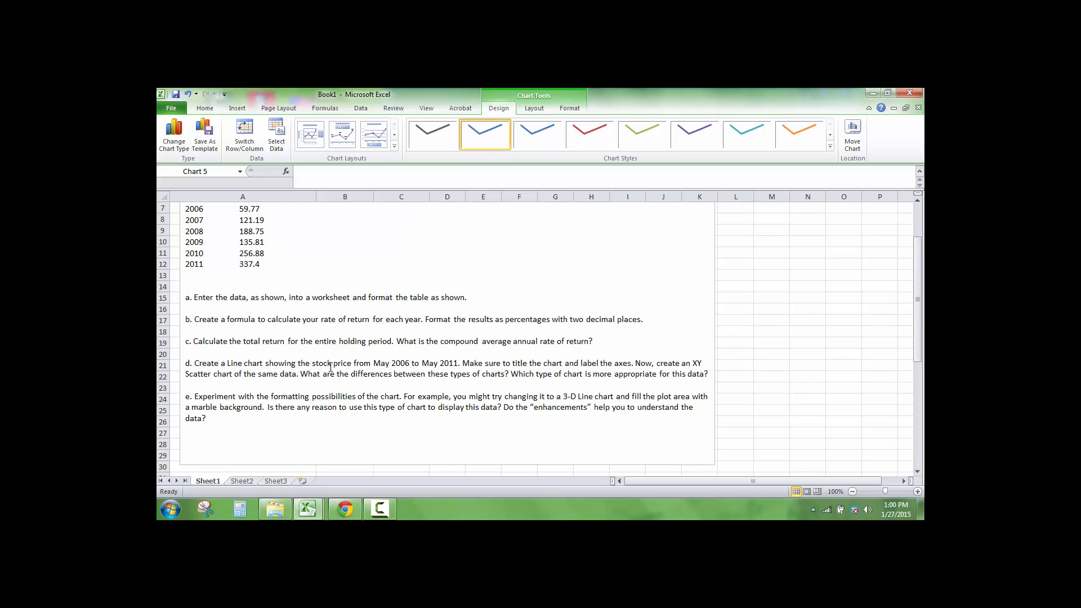
scroll(330, 366, "down", 1)
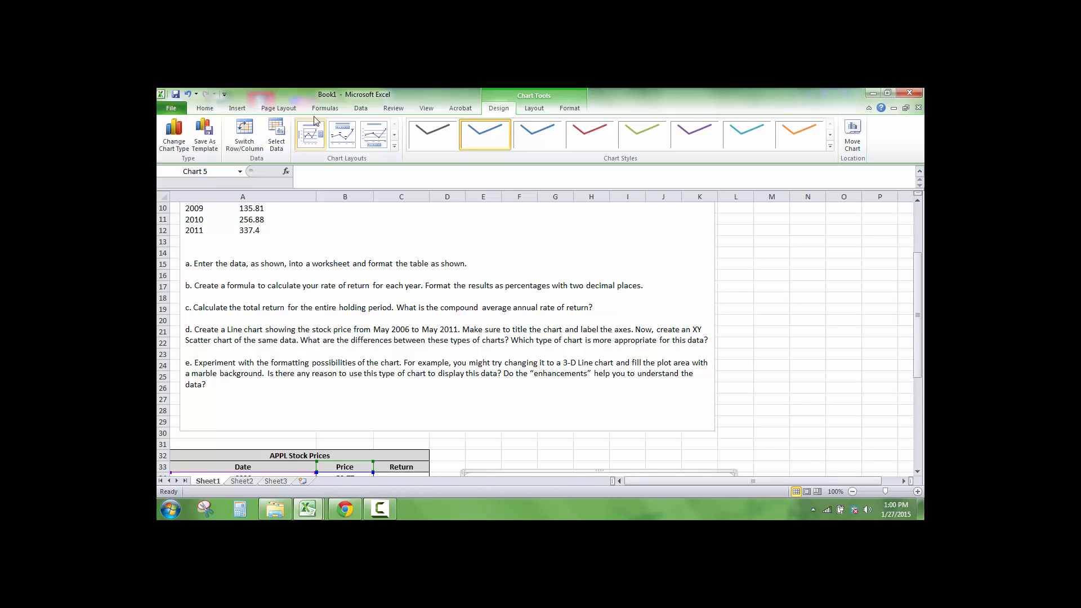
left_click(202, 108)
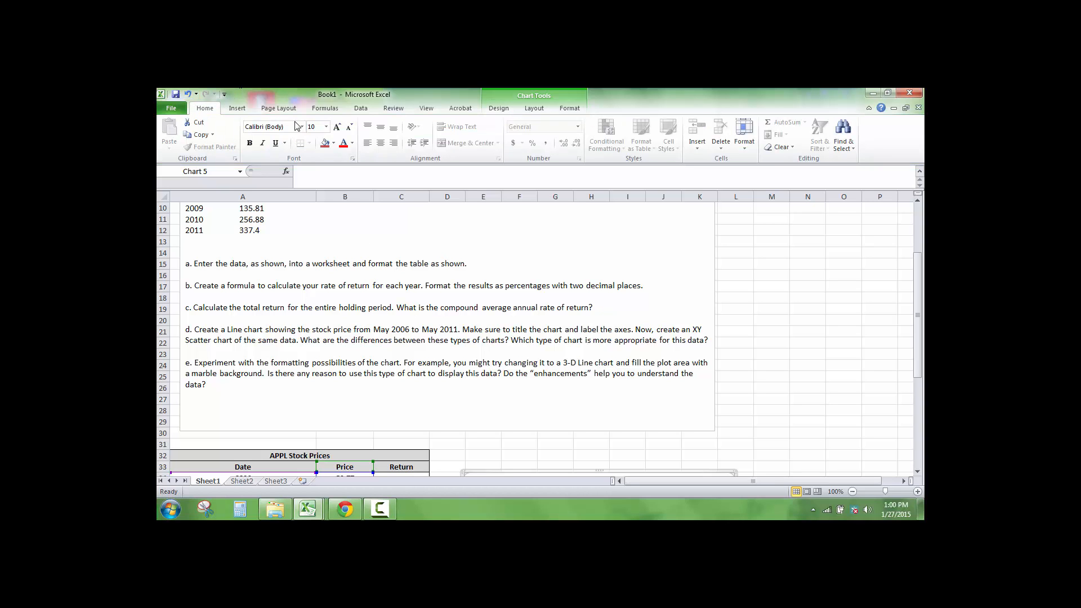
scroll(306, 340, "down", 3)
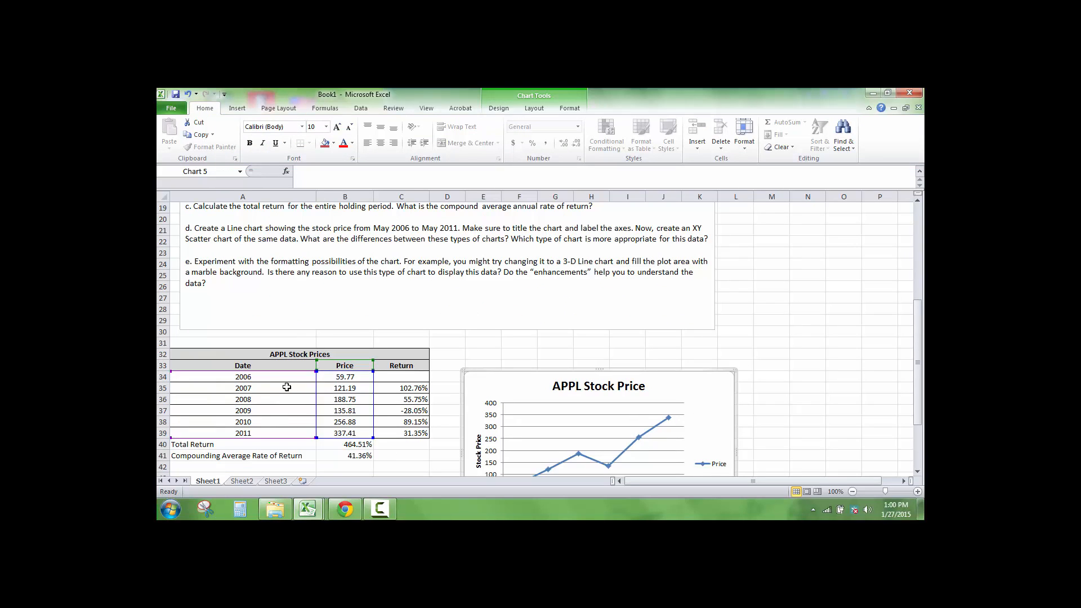
left_click(280, 387)
left_click(834, 367)
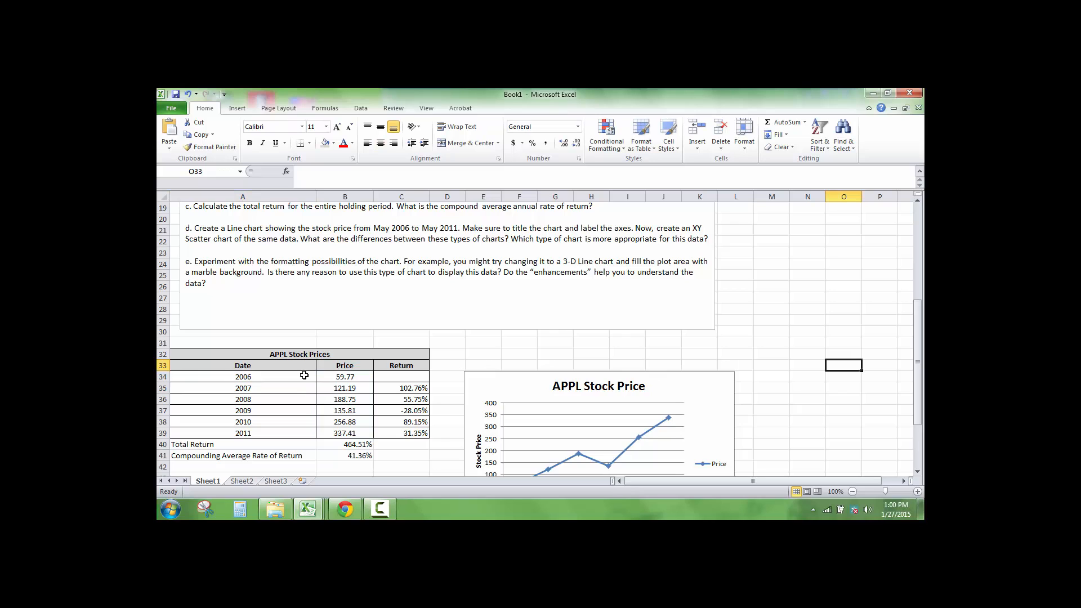
left_click_drag(313, 366, 353, 433)
left_click(370, 112)
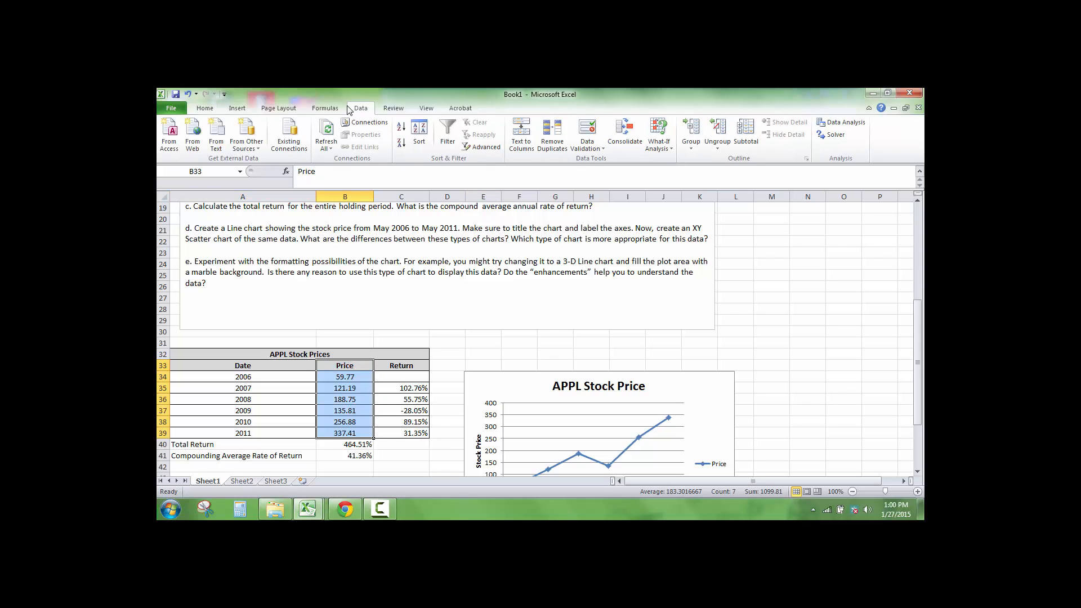
left_click(232, 111)
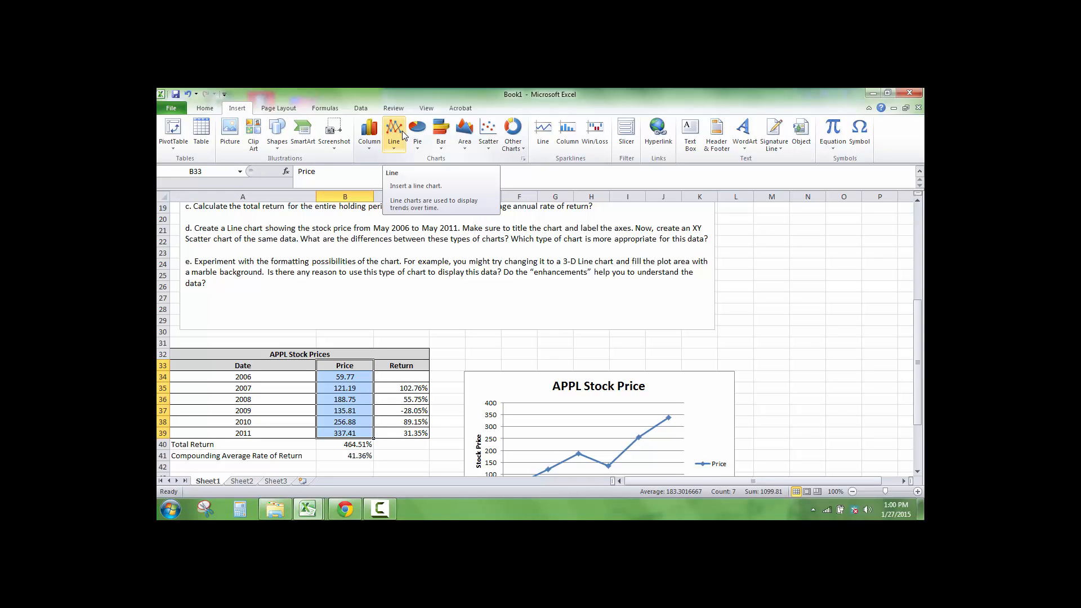
left_click(488, 132)
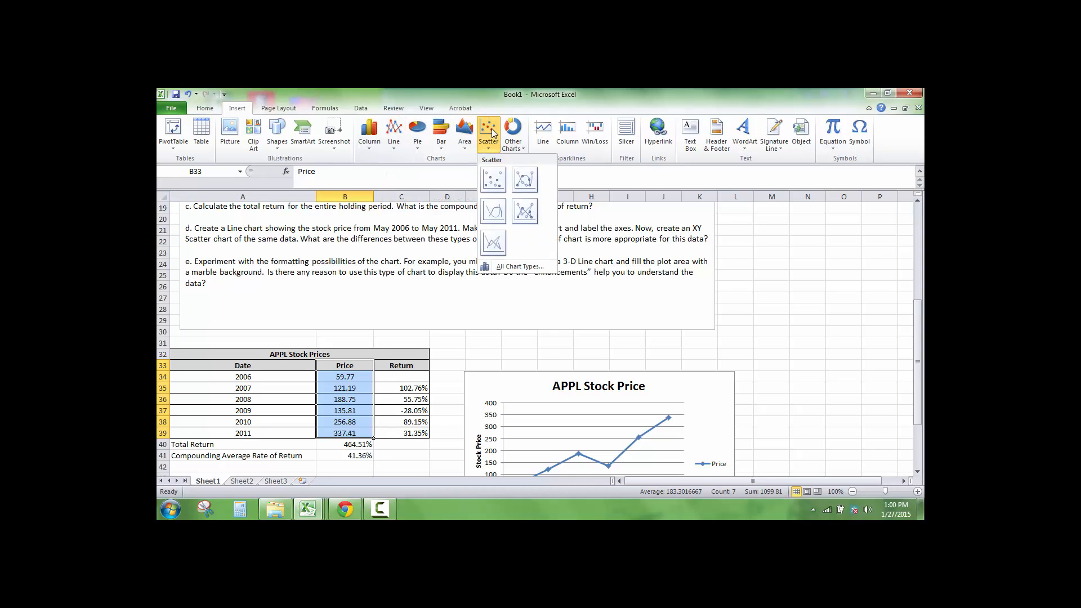
left_click(483, 183)
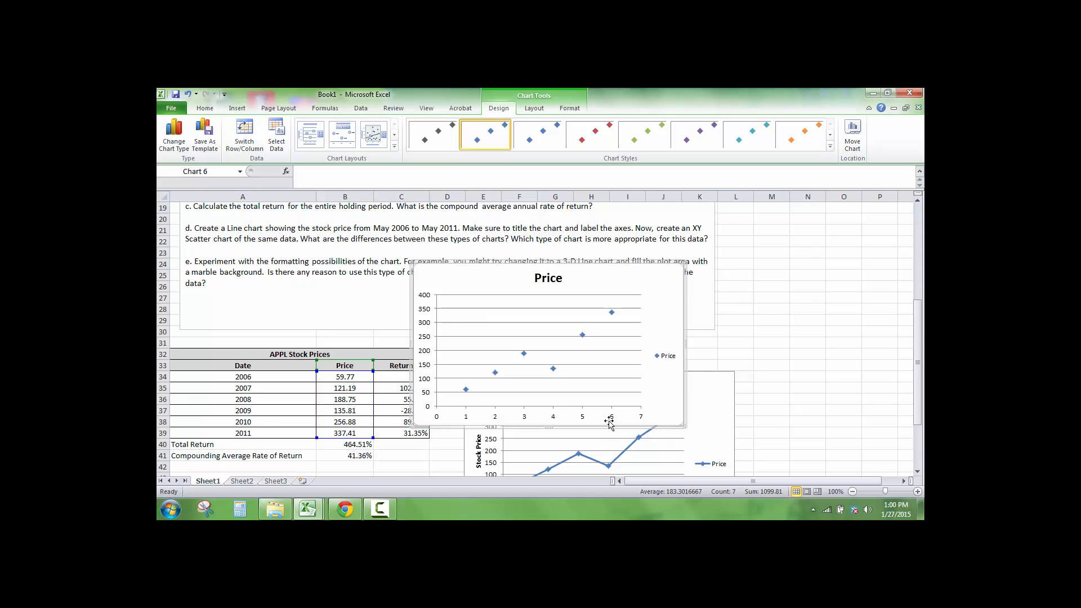
double_click(564, 421)
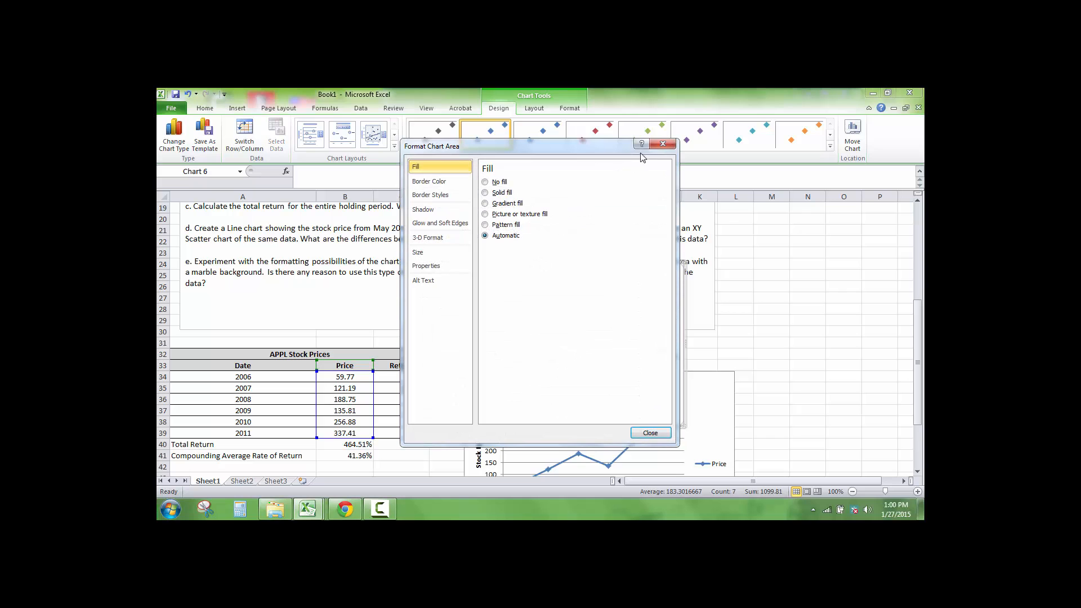
left_click(663, 143)
double_click(544, 279)
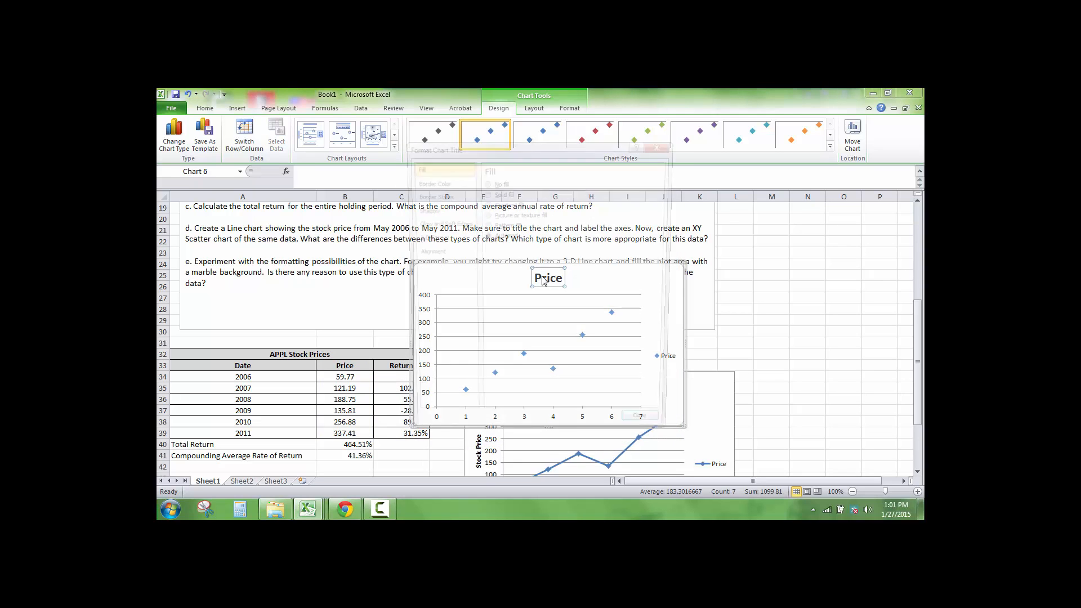
left_click(662, 147)
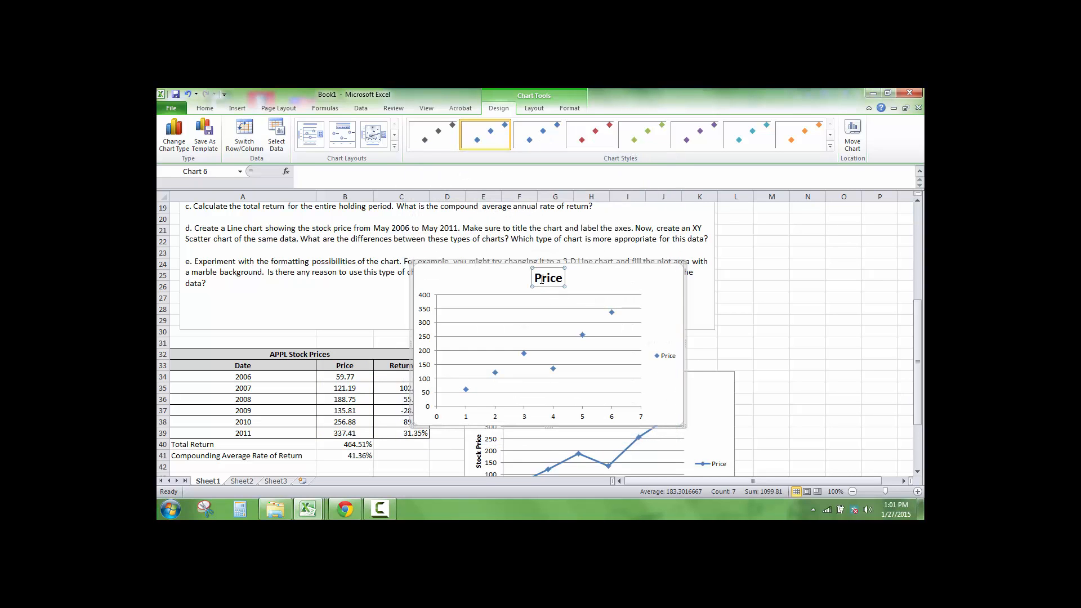
Step: Change the scatter chart's title to APPL Stock Price Scatter Plot
double_click(549, 276)
type("APPL")
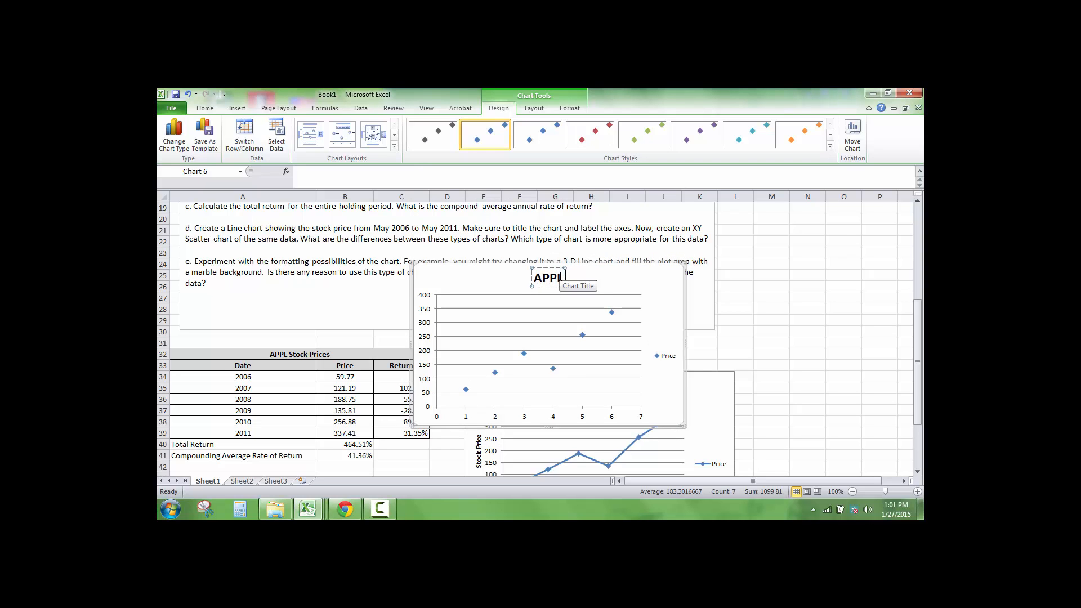
type(" Stock Price")
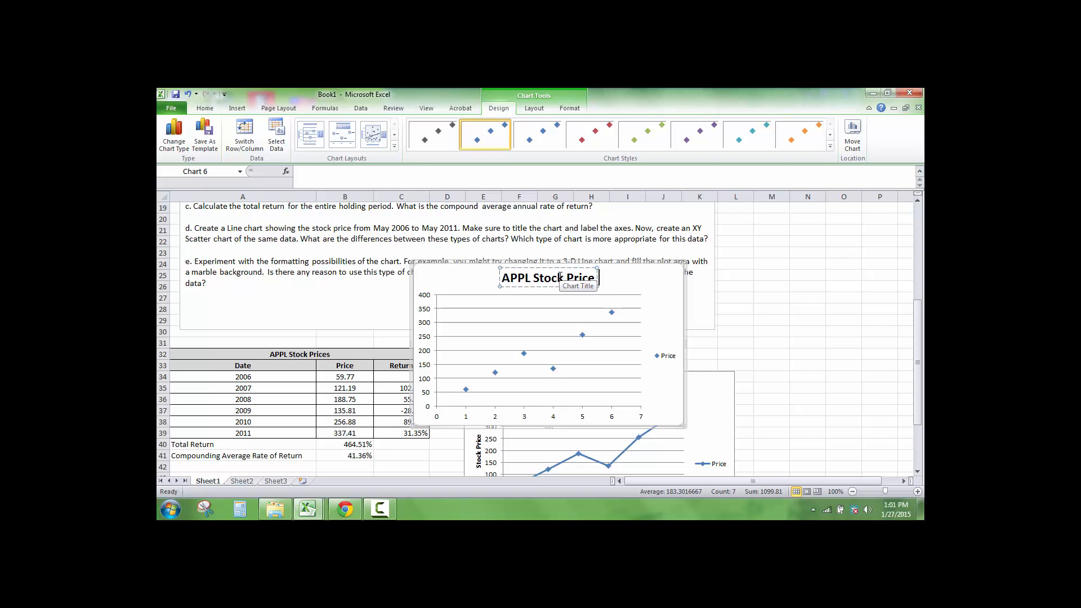
type(" Scatter")
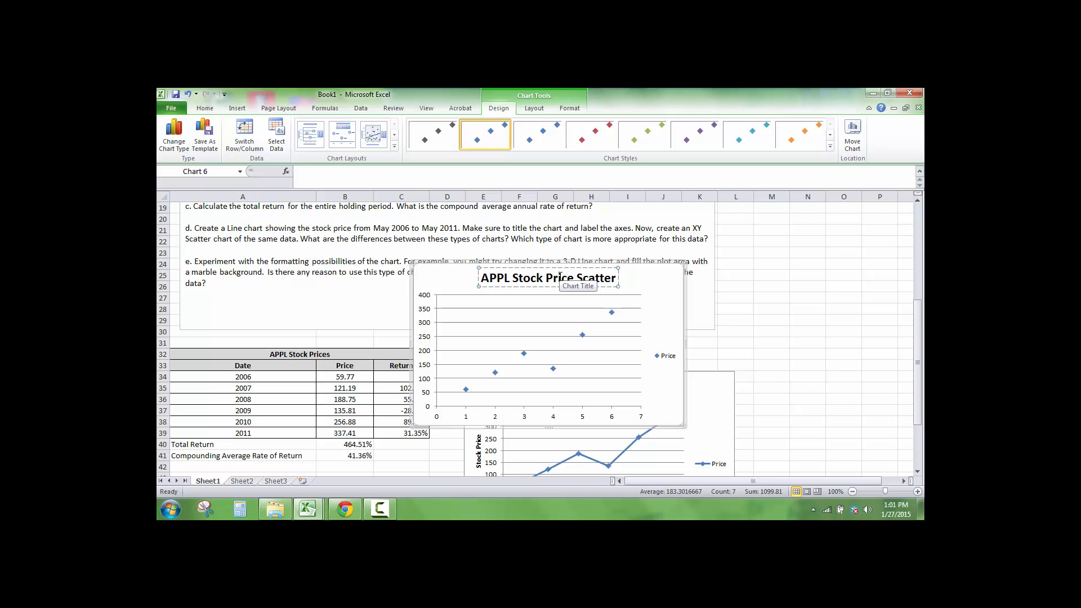
type(" Plot")
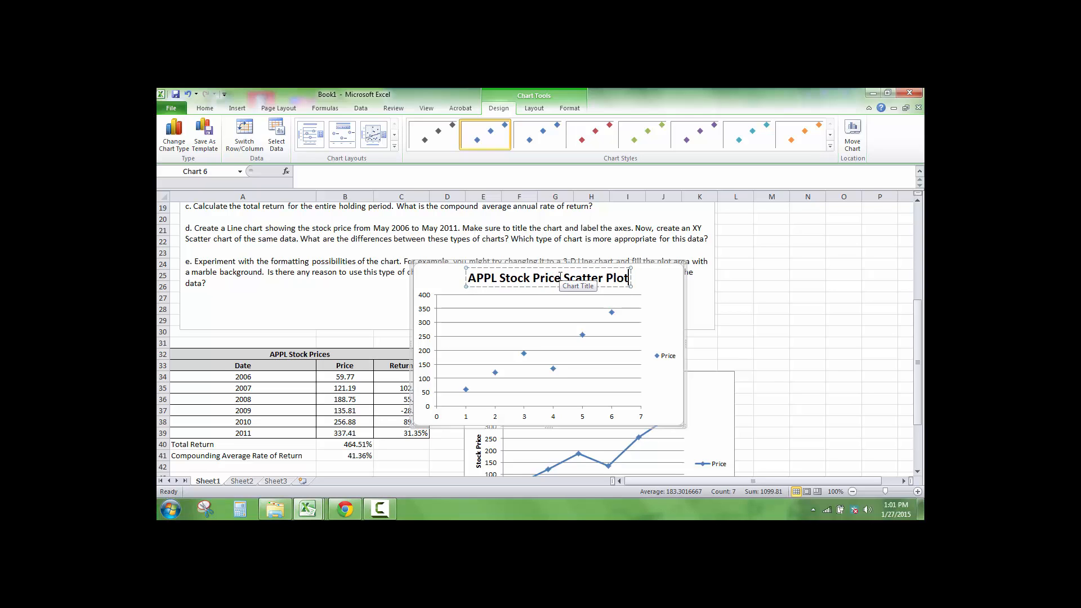
left_click(466, 417)
right_click(465, 420)
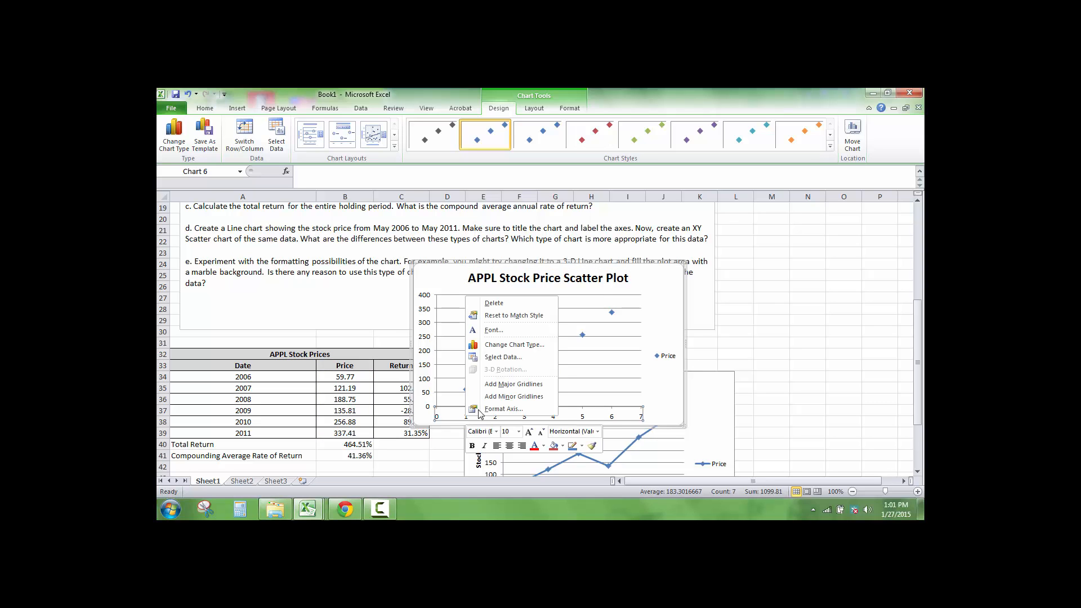
left_click(502, 356)
left_click_drag(237, 378, 243, 432)
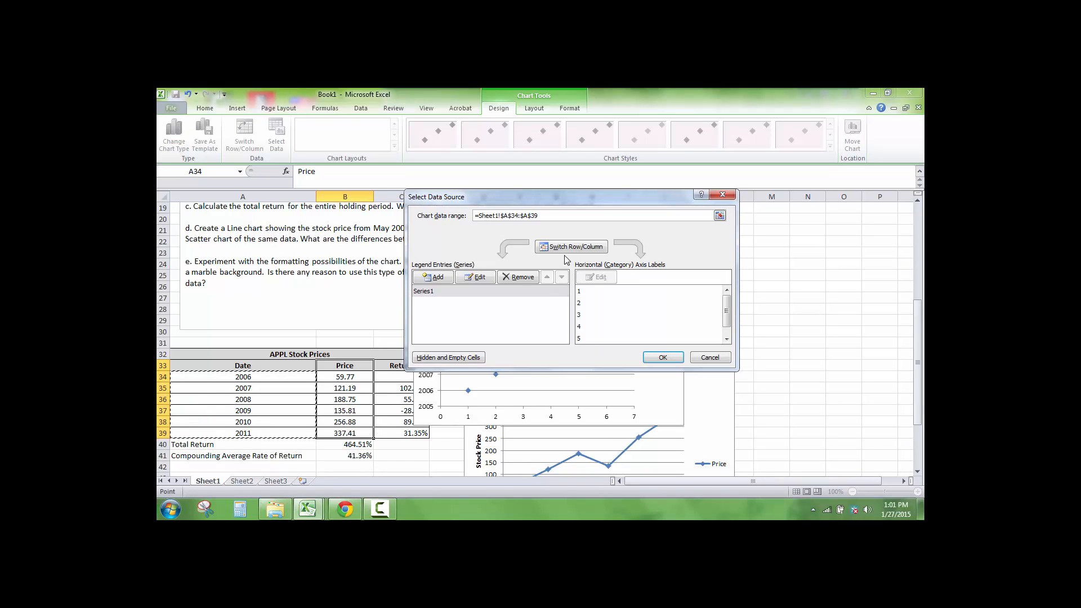
left_click(581, 294)
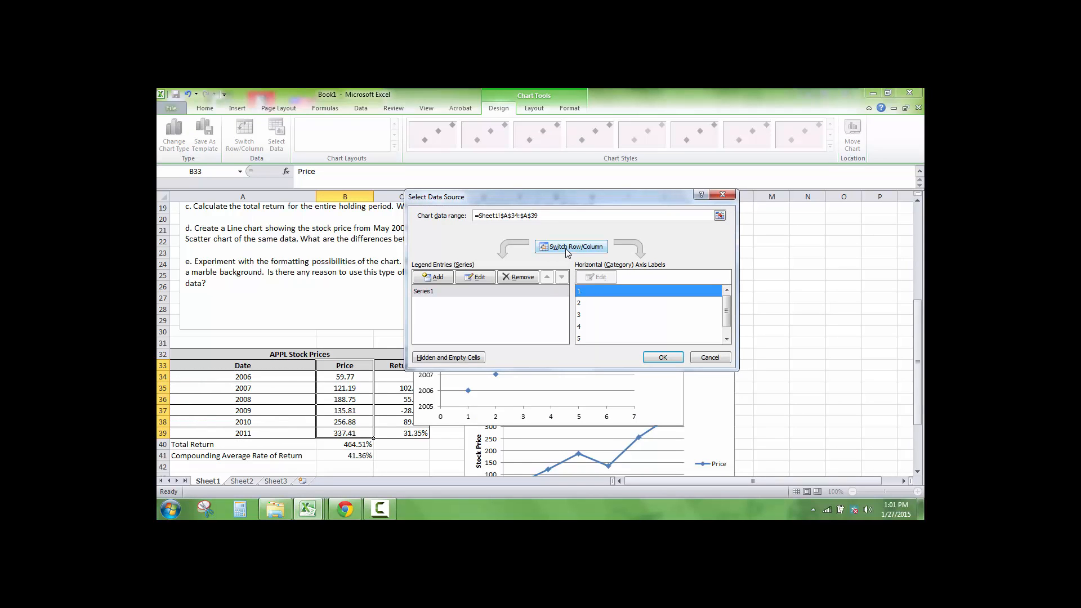
left_click(704, 356)
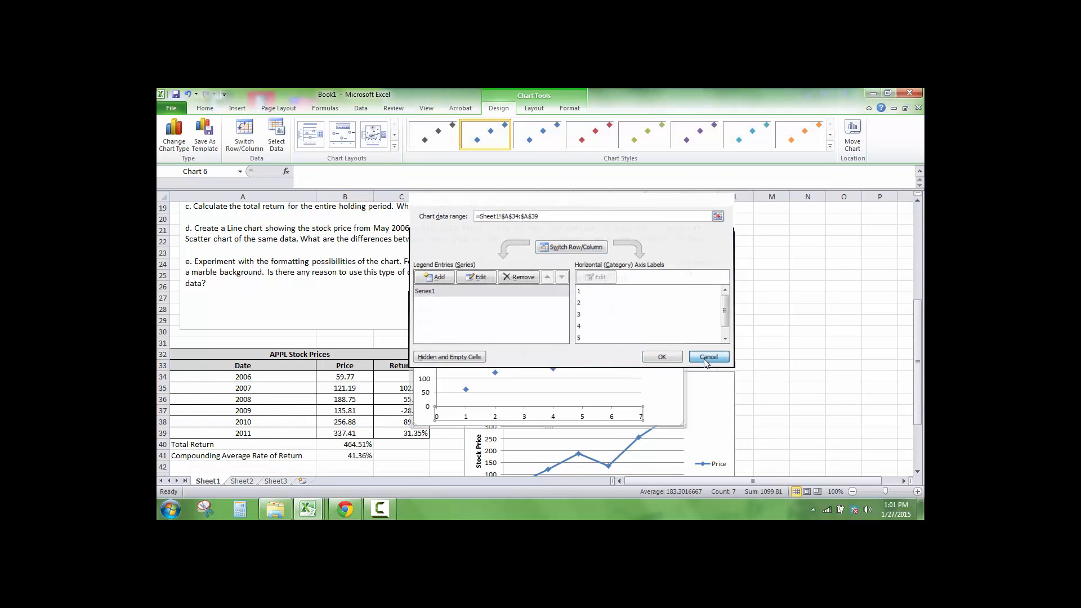
right_click(522, 417)
left_click(472, 419)
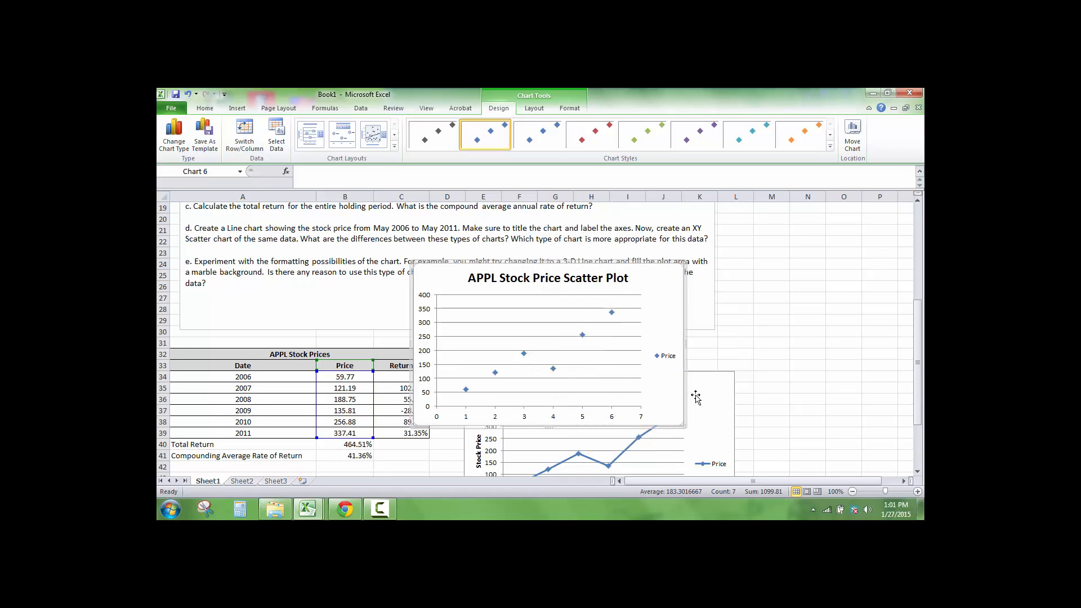
Step: Apply the chart style with red markers on a white background to the scatter chart
scroll(696, 397, "down", 2)
left_click(578, 292)
left_click(589, 135)
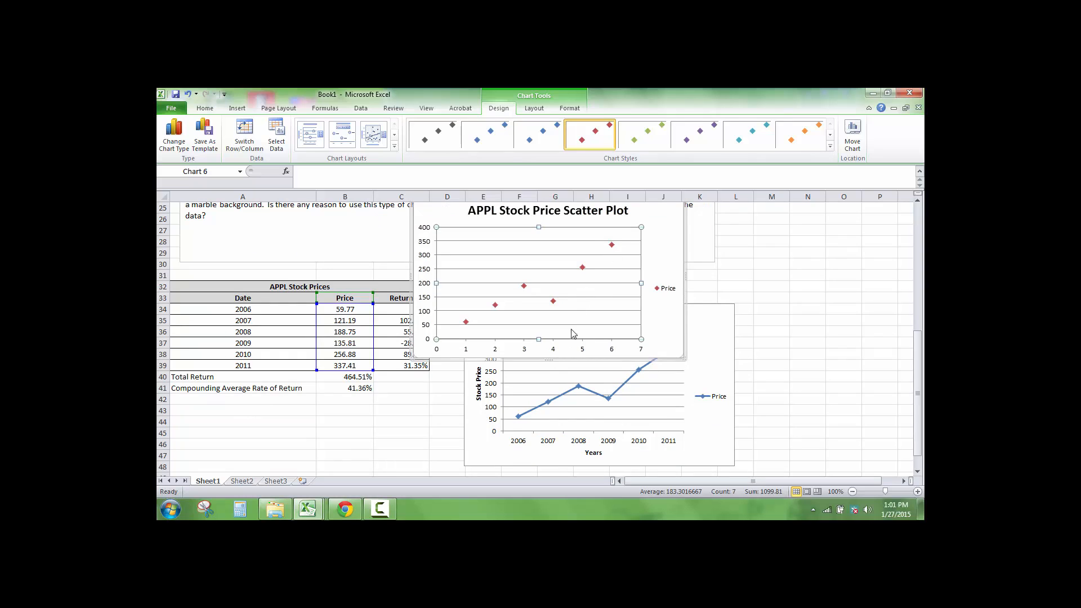
right_click(526, 349)
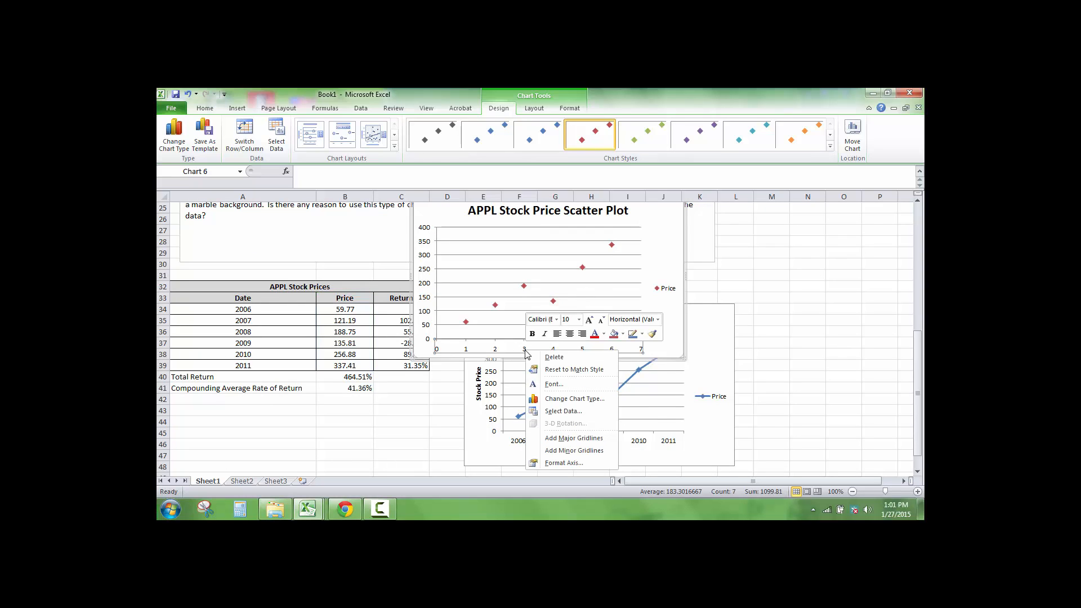
left_click(560, 410)
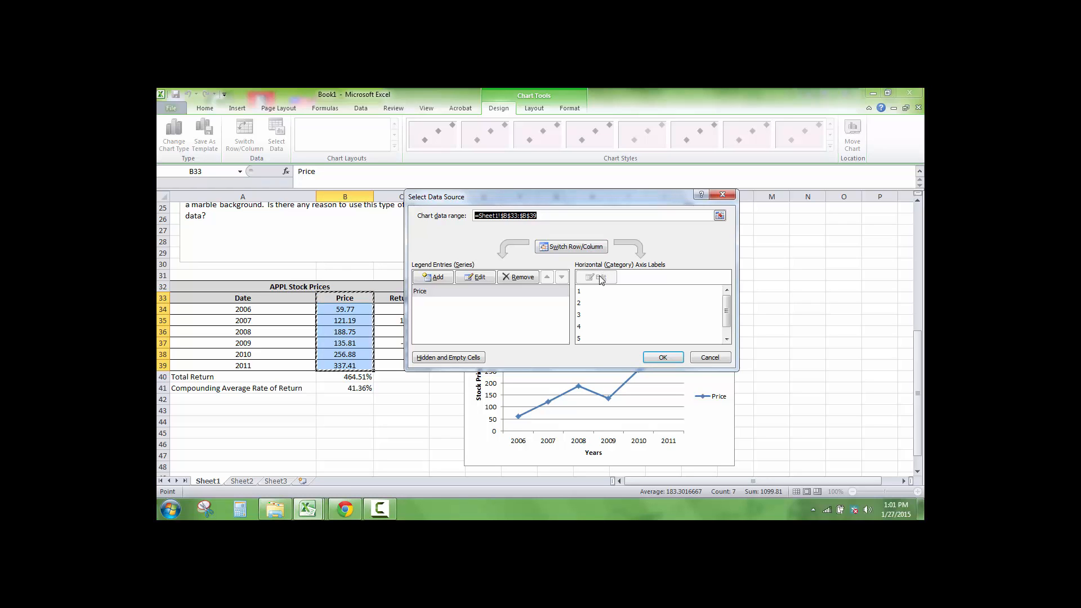
left_click(436, 293)
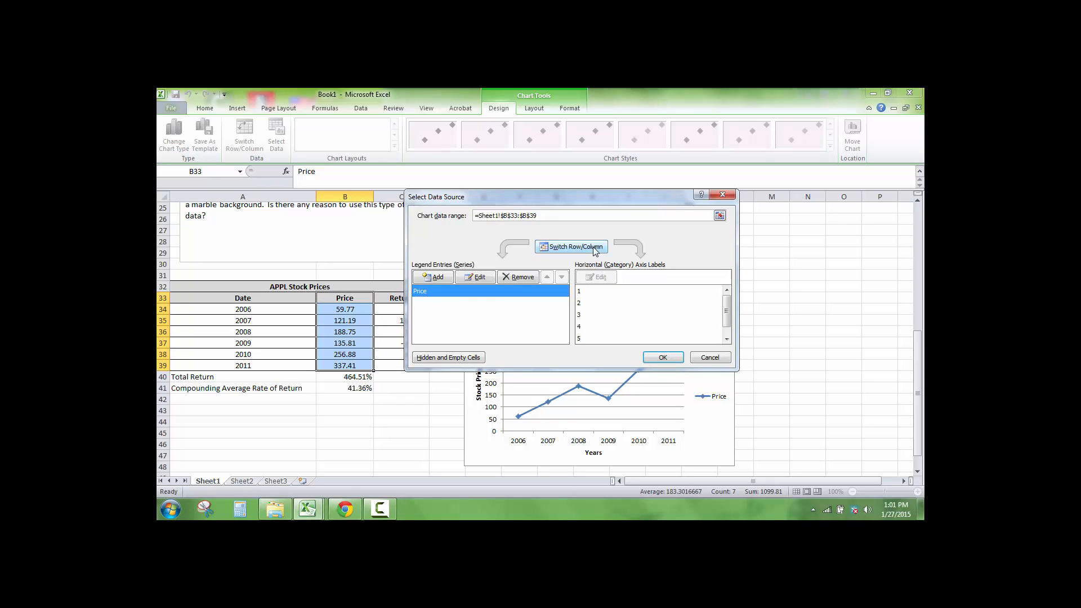
left_click(613, 295)
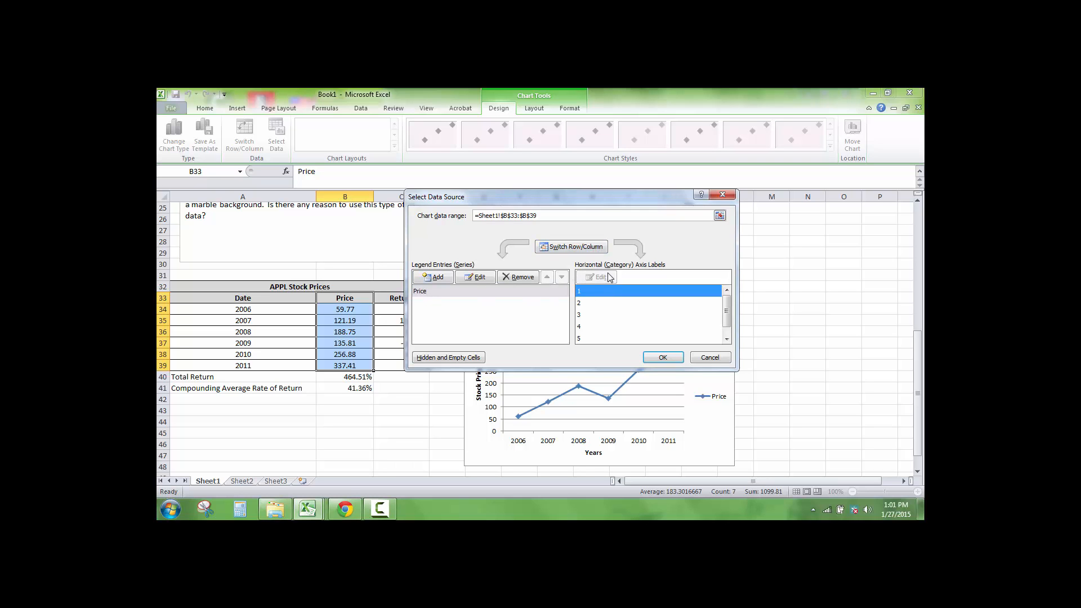
left_click(709, 357)
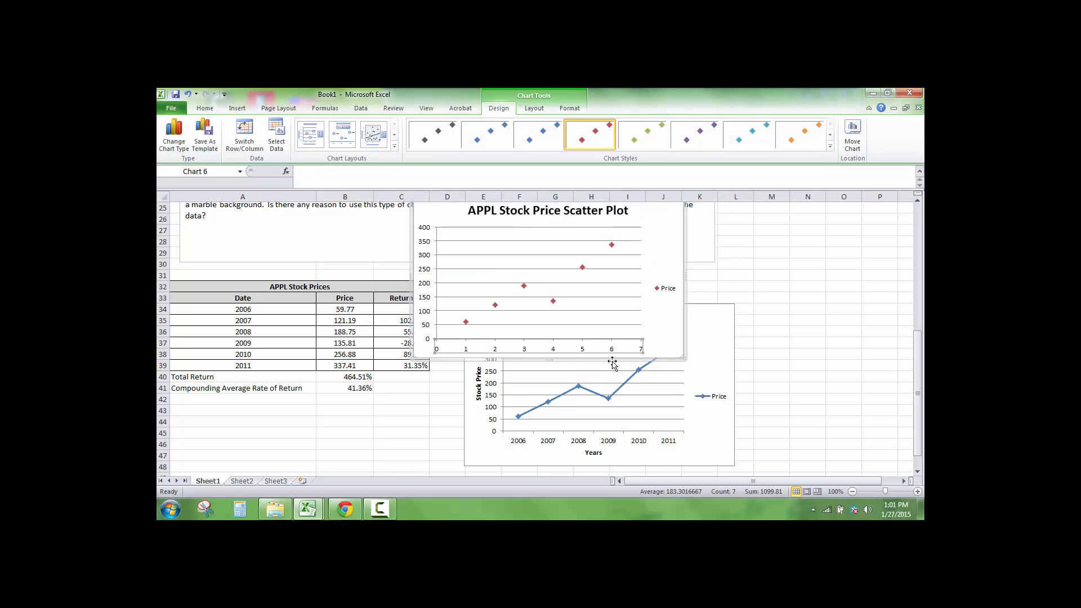
right_click(531, 352)
left_click(504, 360)
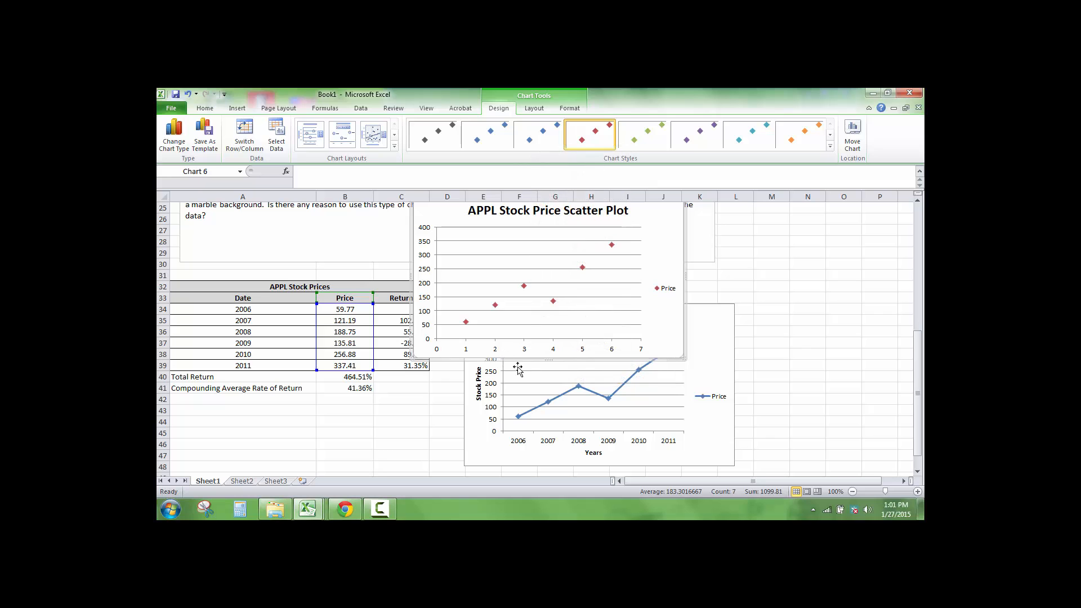
left_click(380, 509)
left_click(870, 456)
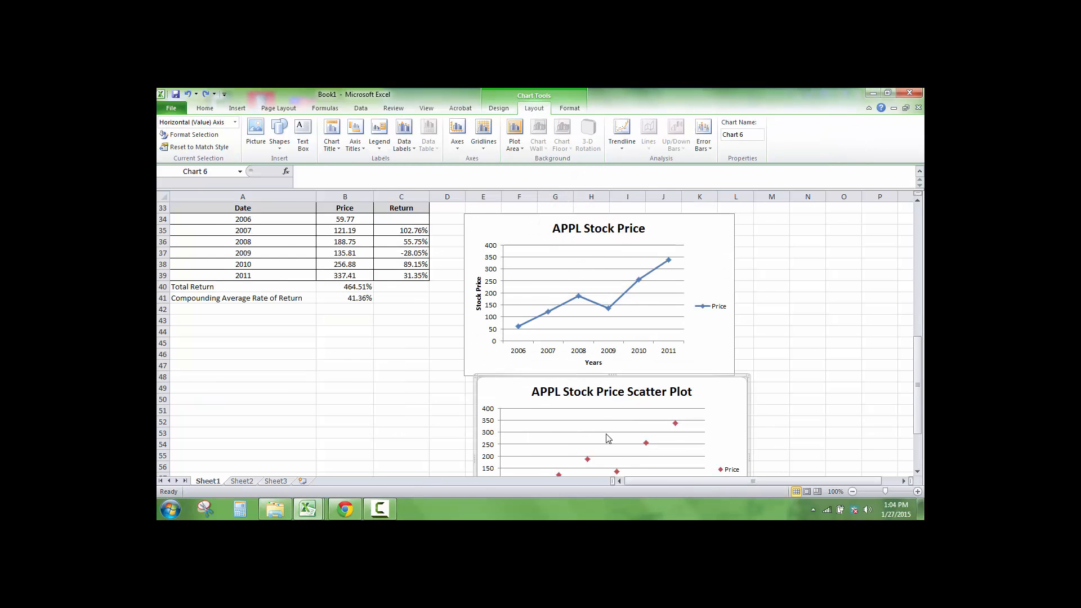
Step: Set the scatter chart's Price series X values to the years in A34:A39
scroll(607, 428, "down", 3)
right_click(599, 416)
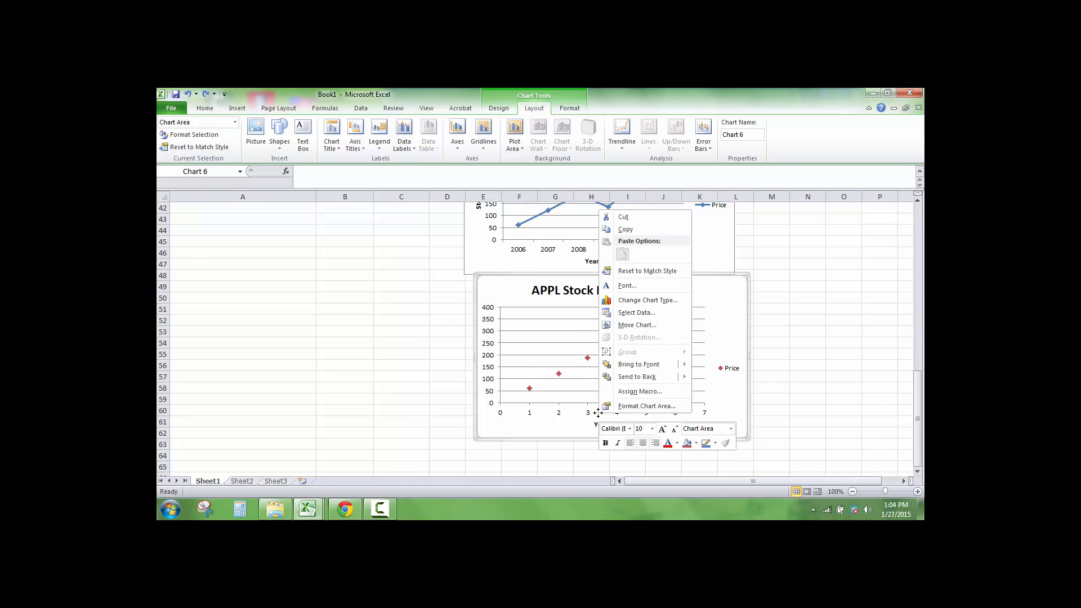
left_click(608, 312)
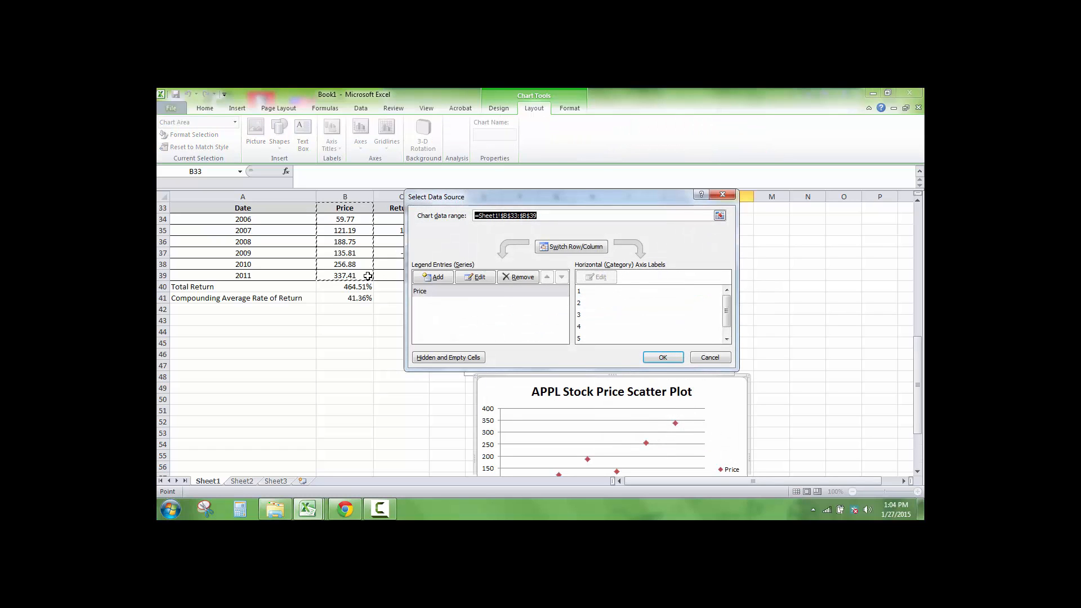
left_click(471, 276)
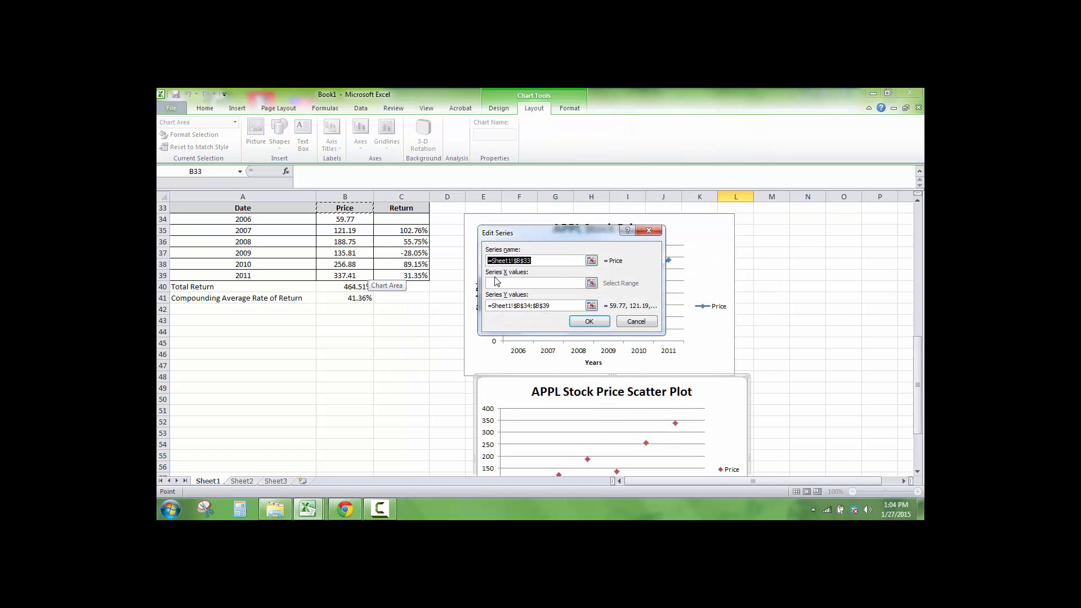
left_click(594, 259)
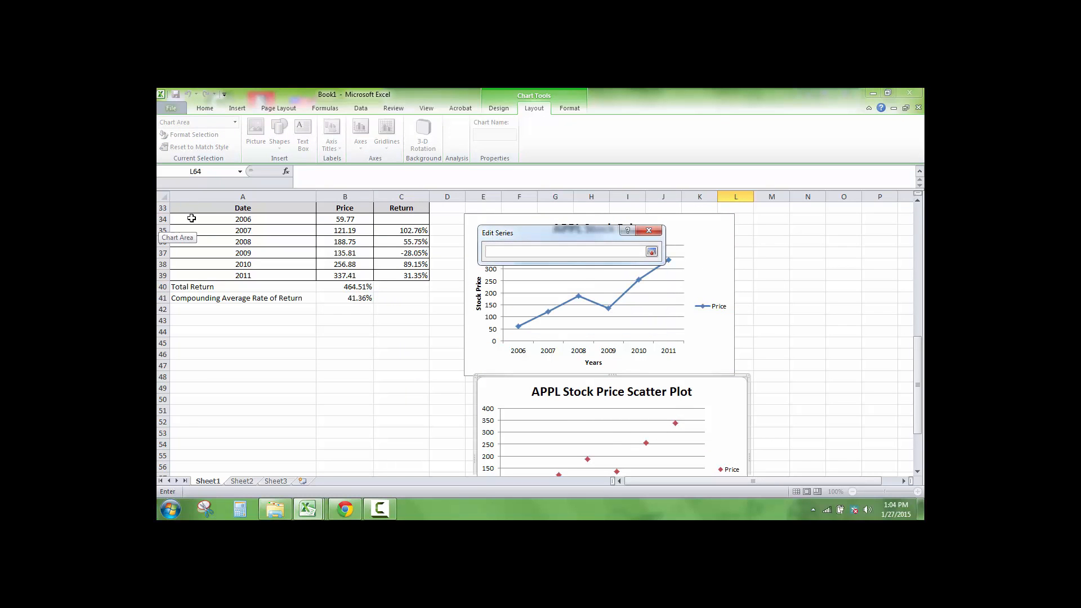
left_click_drag(191, 218, 196, 273)
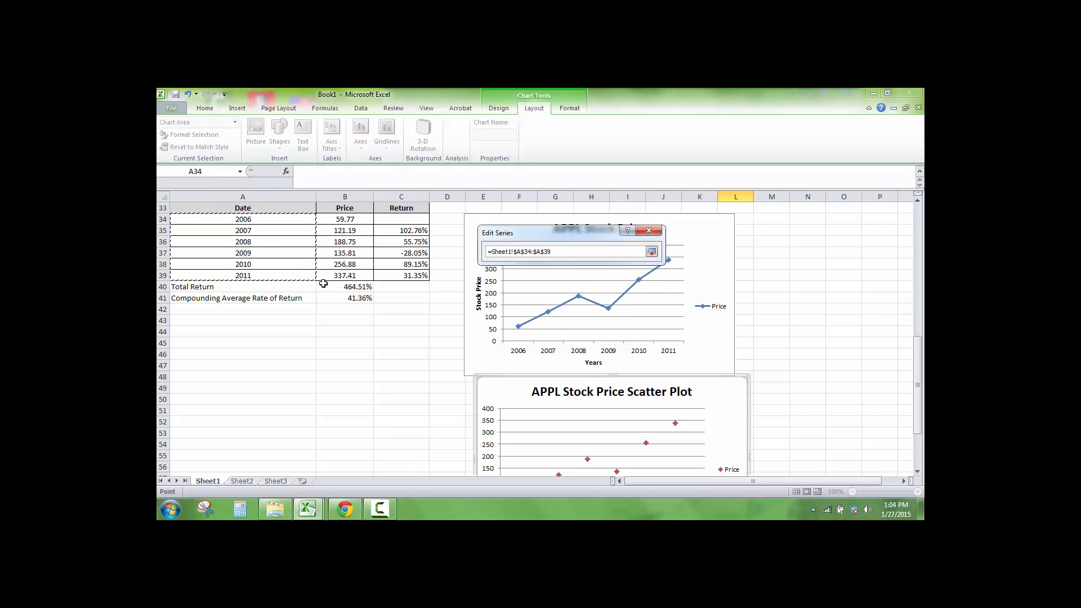
key("Return")
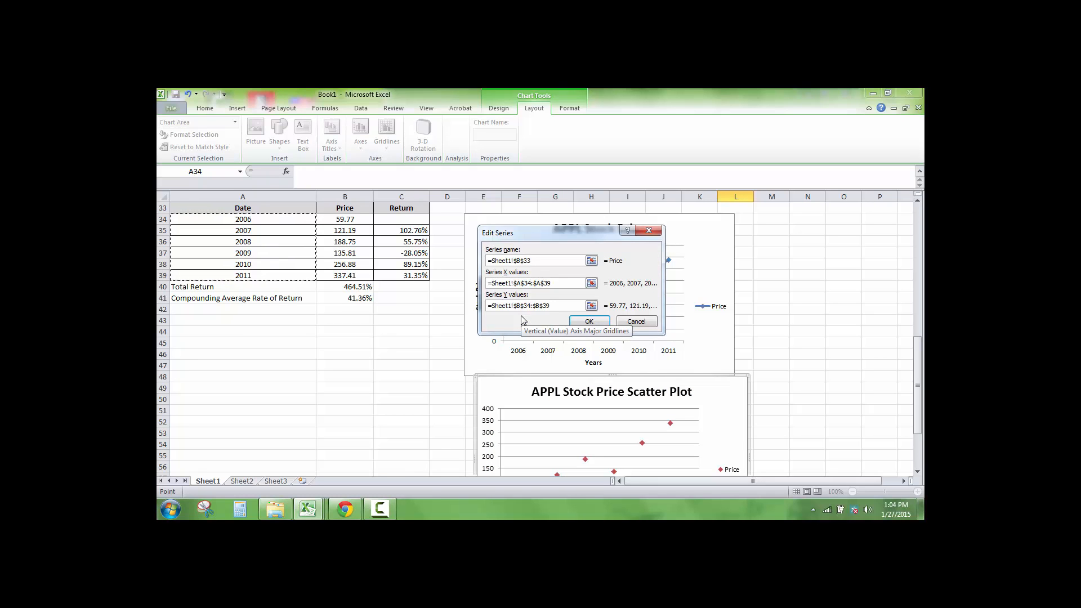
left_click(587, 321)
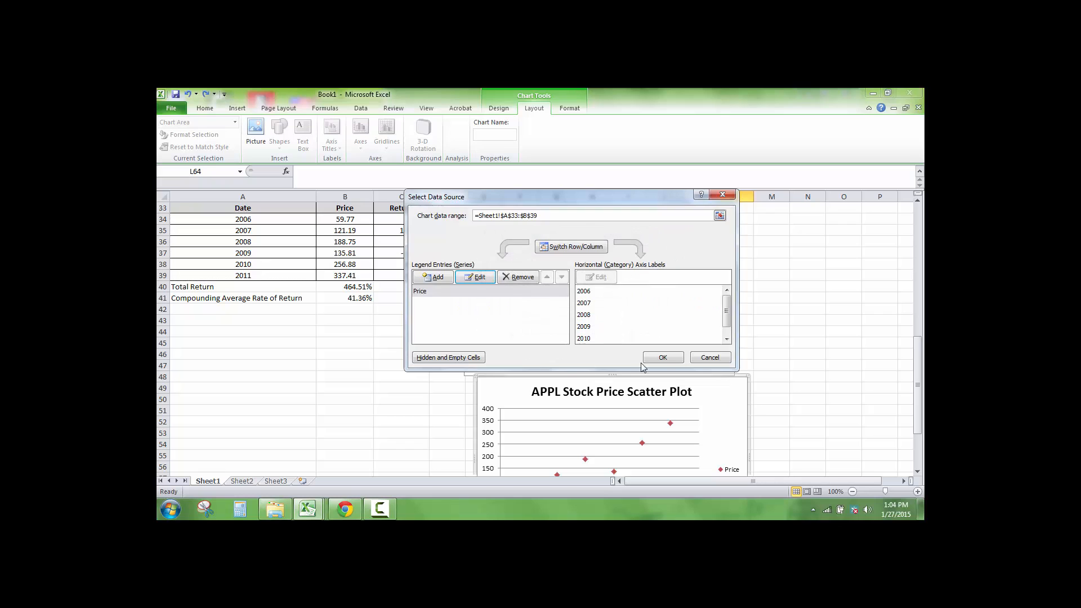
left_click(662, 358)
Step: Move the scatter chart slightly so it sits just below the line chart, at about E49 through L63
scroll(610, 425, "down", 3)
left_click(597, 377)
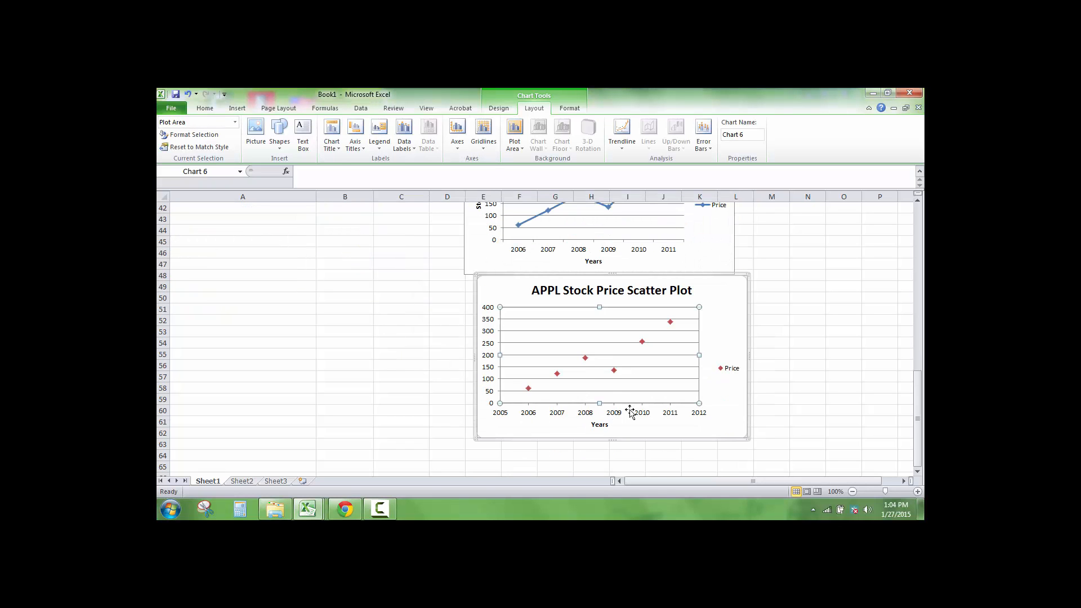
left_click_drag(574, 435, 567, 444)
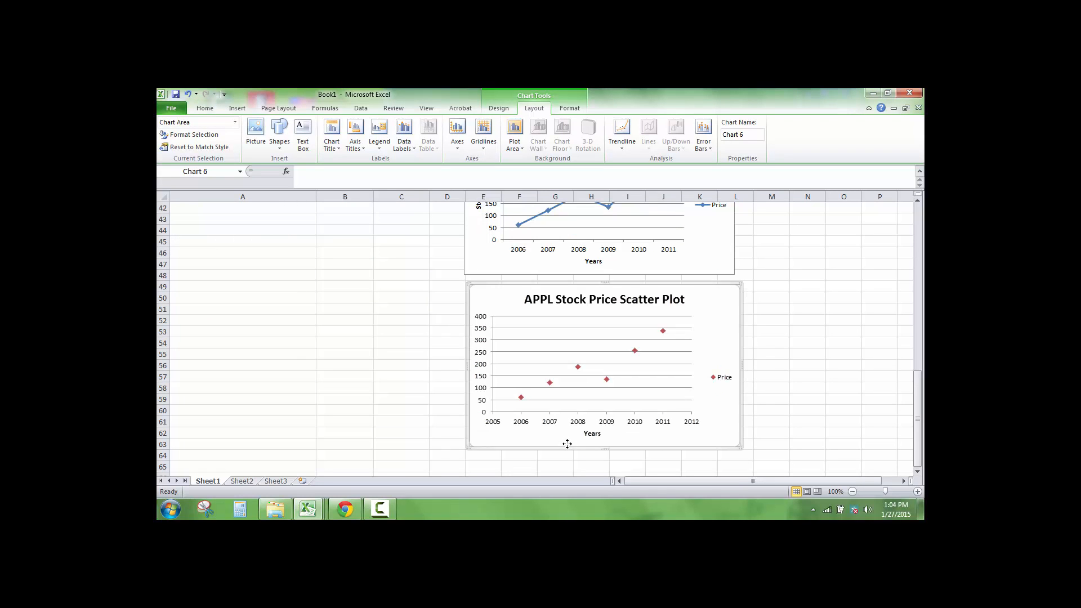
Step: Apply the black-background chart style with a blue line to the line chart, following exercise part e's formatting suggestion
scroll(220, 433, "up", 10)
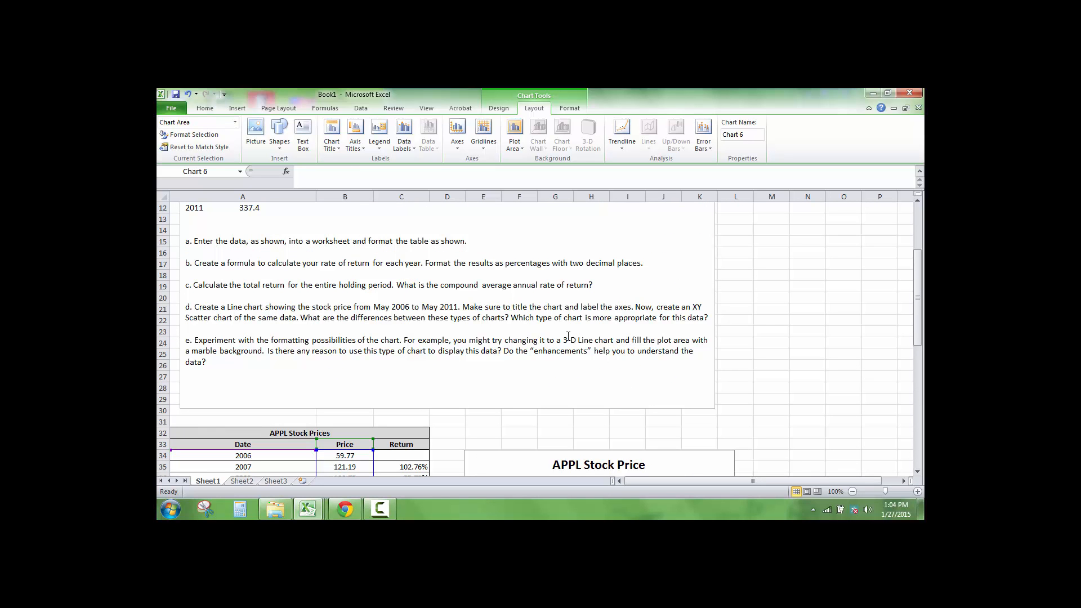
scroll(567, 336, "down", 4)
left_click(635, 408)
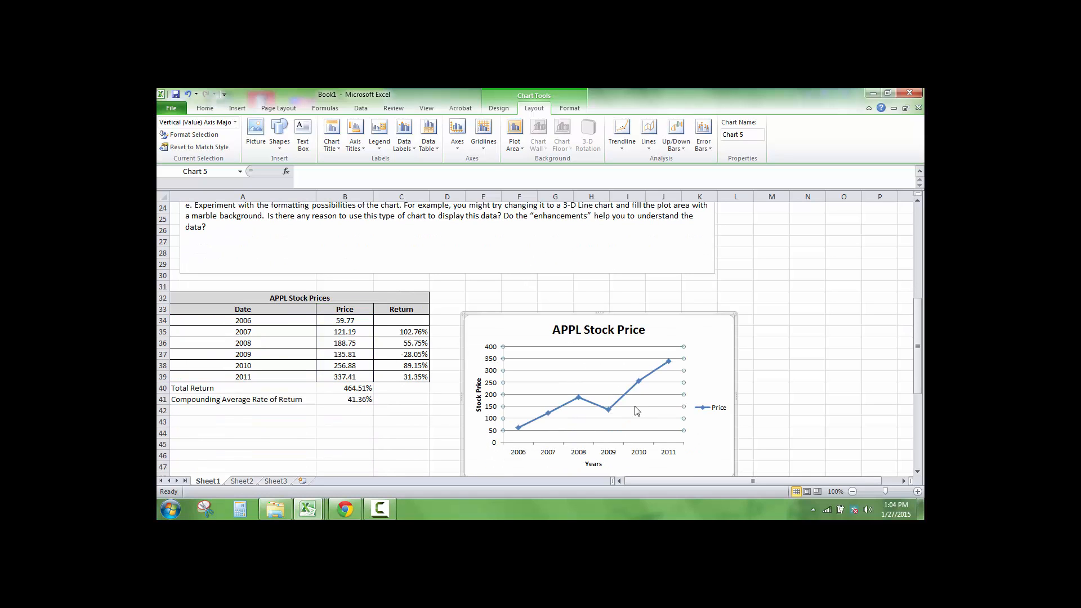
scroll(487, 314, "up", 2)
left_click(357, 326)
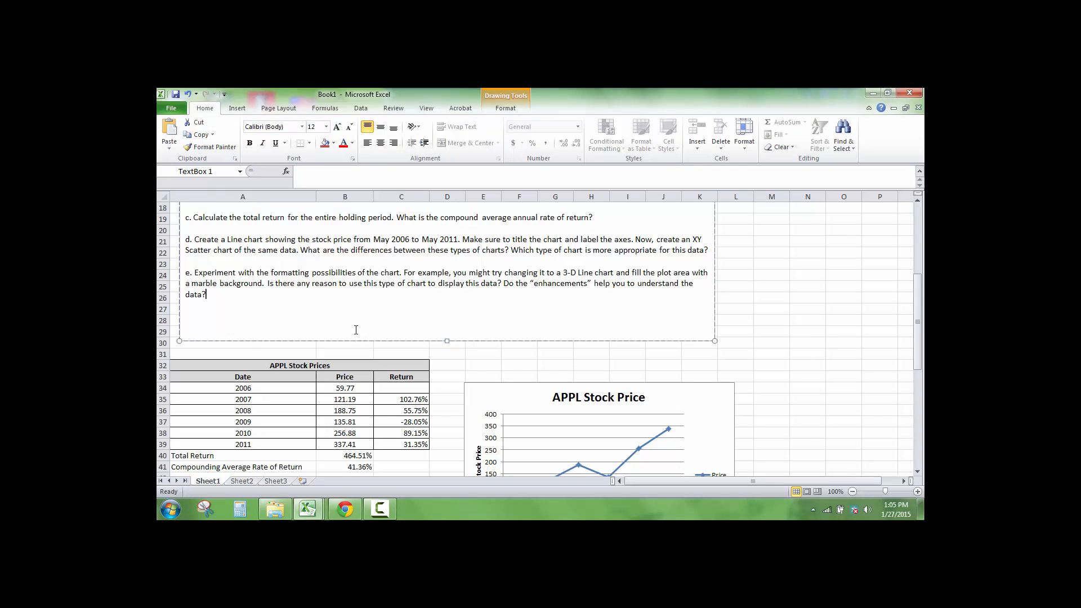
left_click(559, 420)
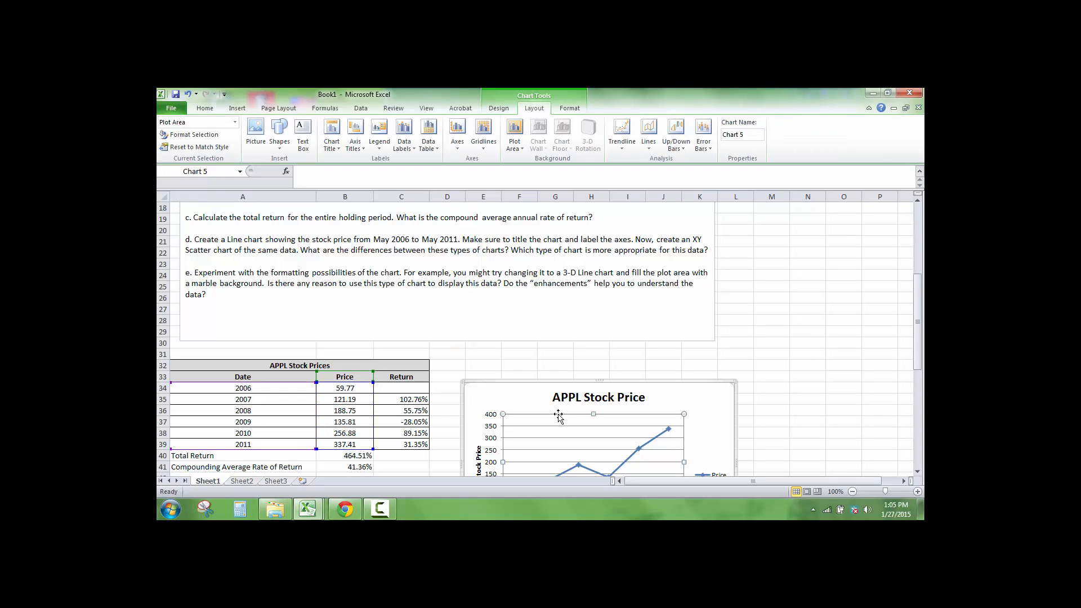
left_click(498, 111)
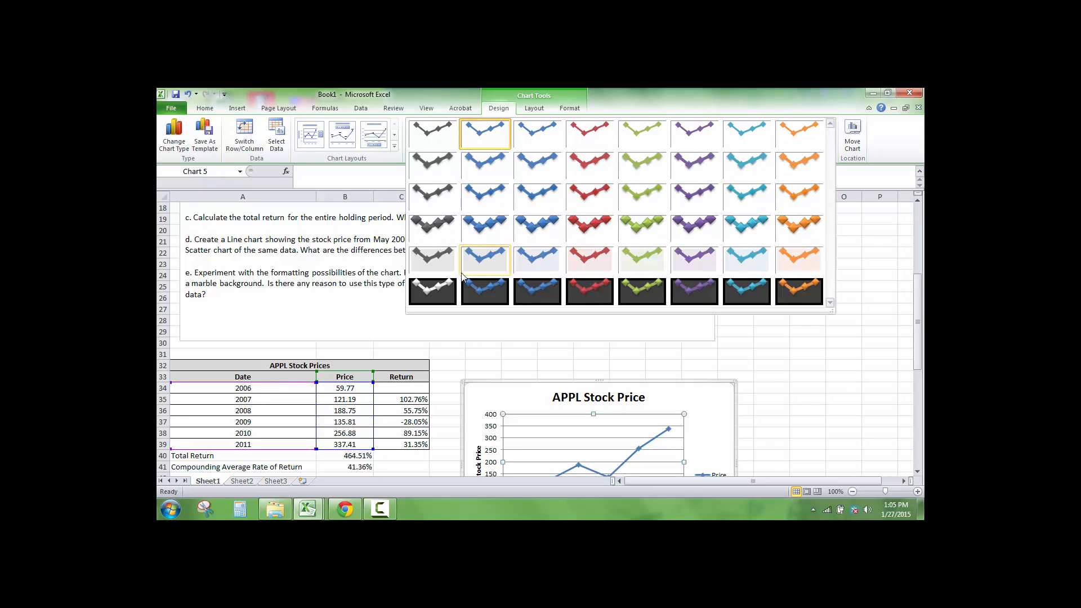
left_click(489, 290)
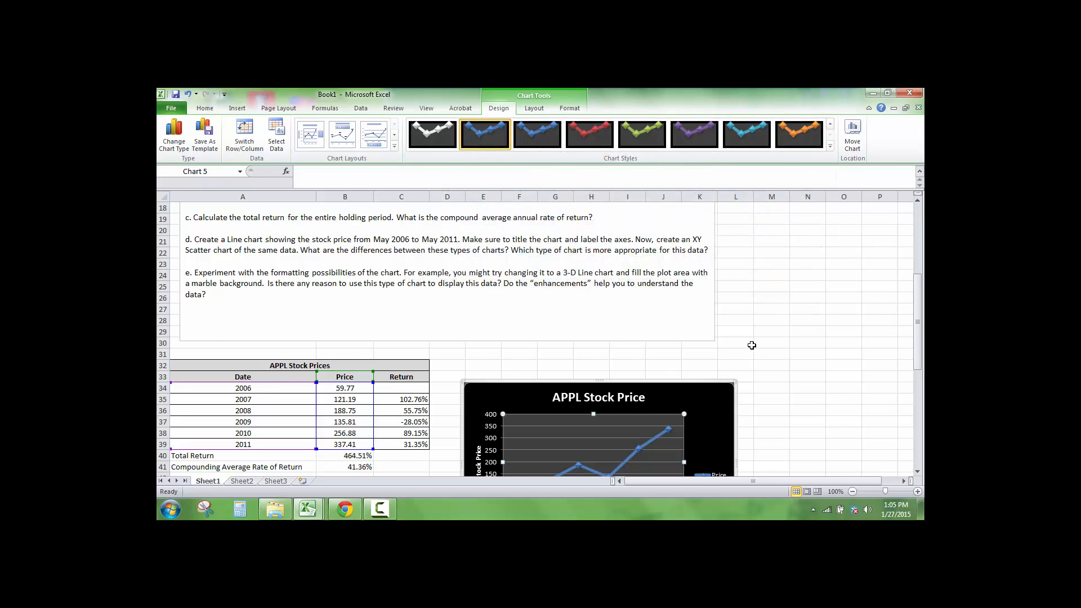
Step: Try the red, purple, aqua and white line variants of the black-background style on the line chart
scroll(752, 345, "down", 3)
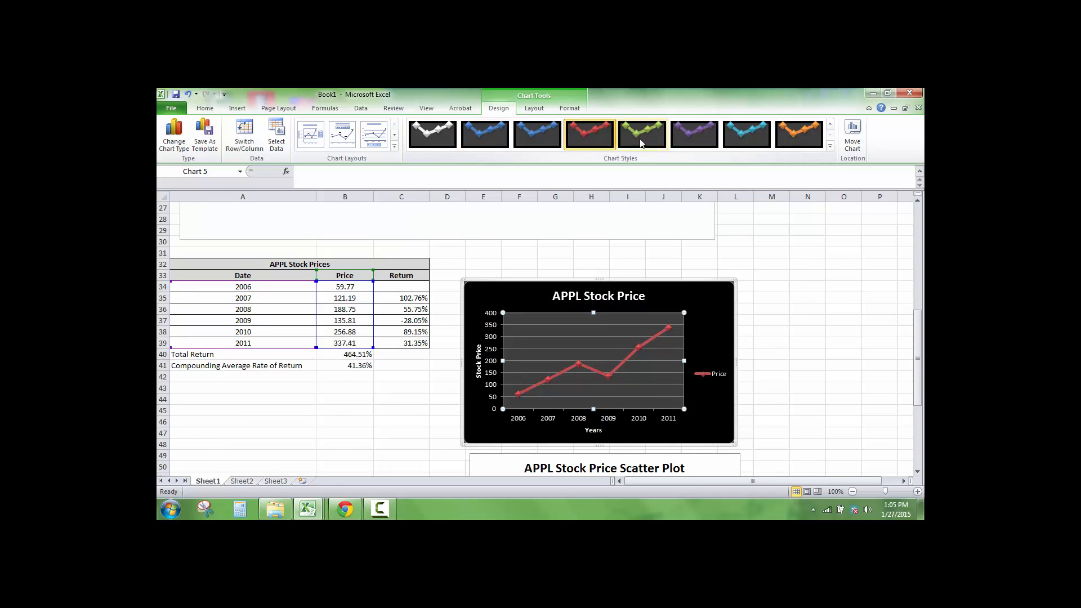
left_click(694, 135)
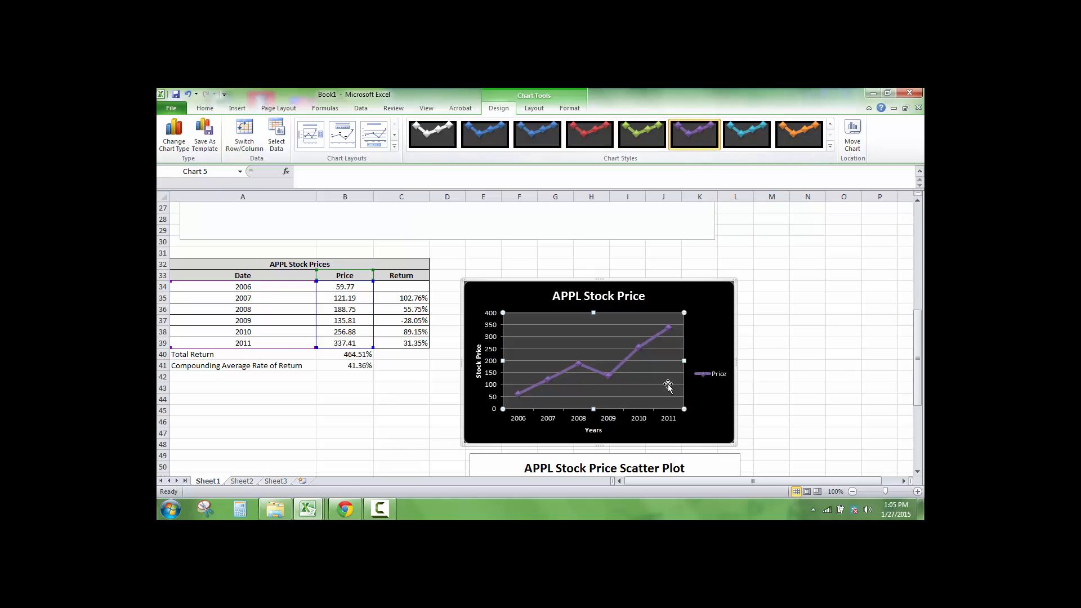
left_click(759, 148)
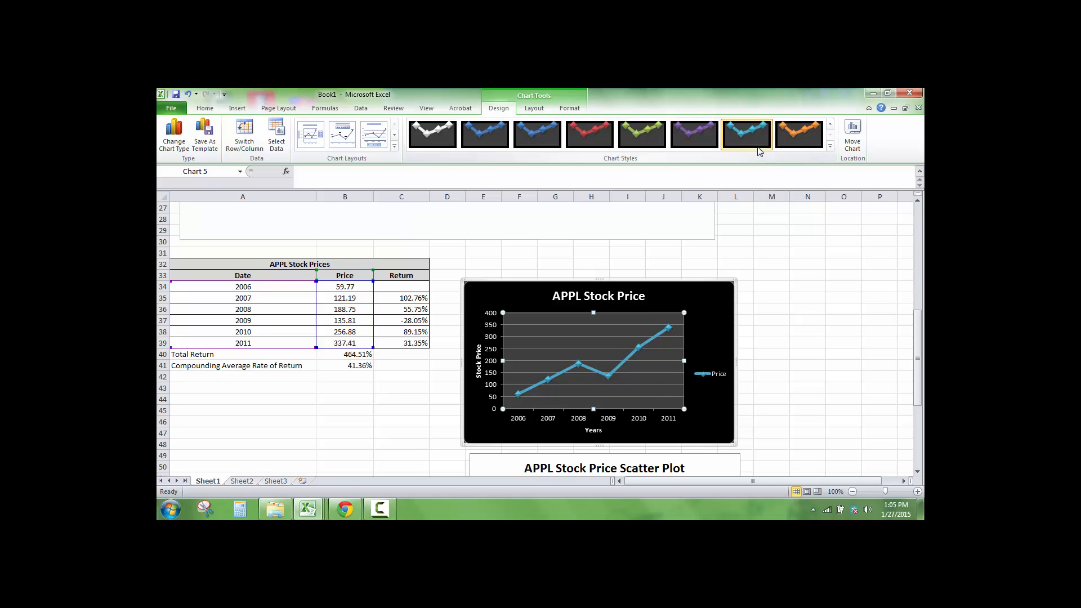
left_click(434, 137)
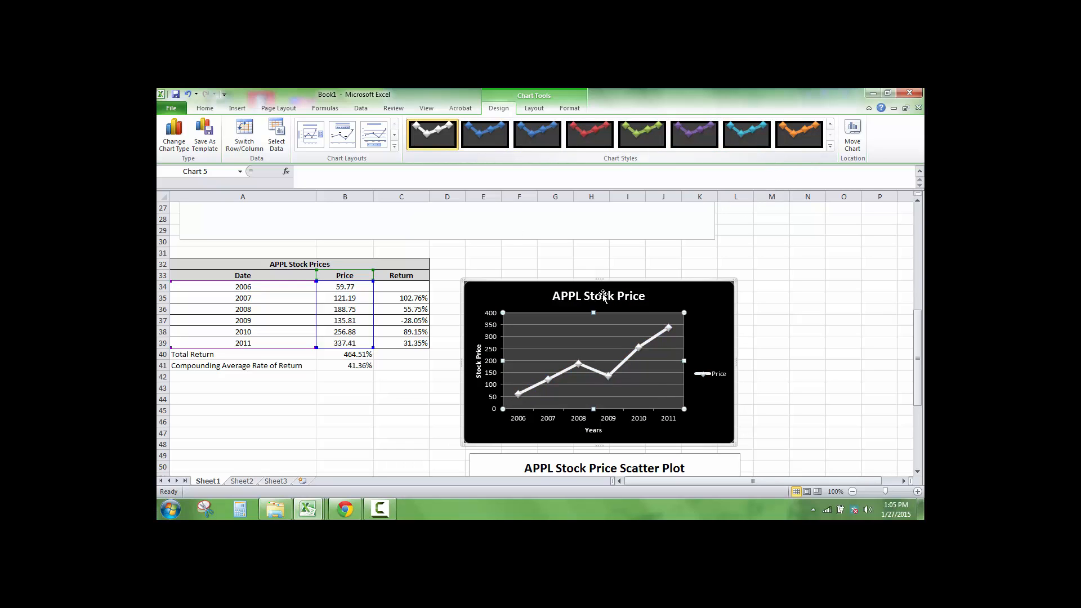
Step: Apply the white-background chart style with a thick, bevelled red line and large markers to the line chart
scroll(540, 338, "up", 5)
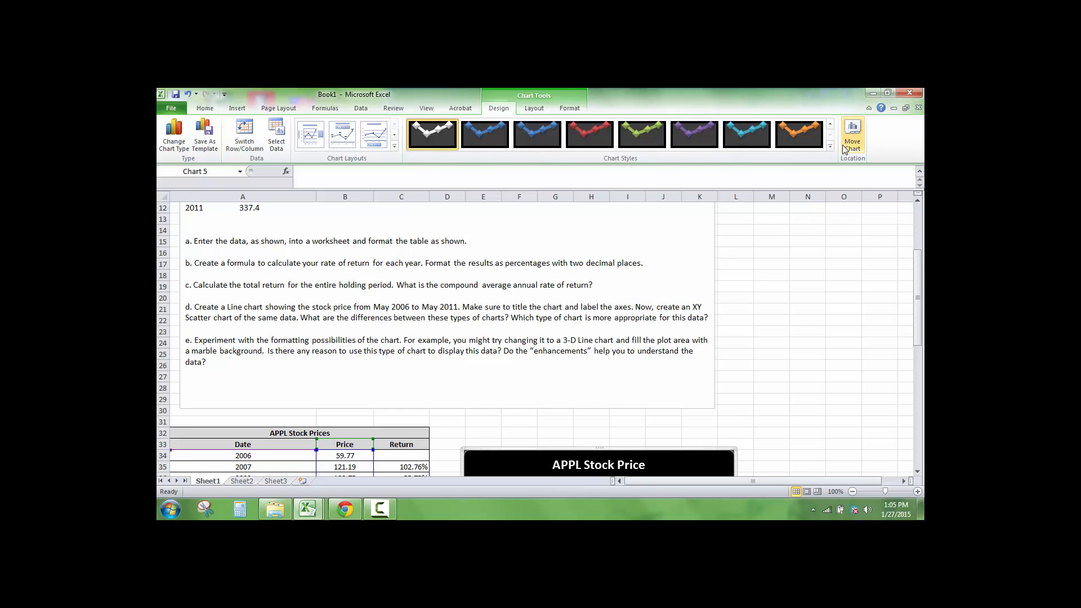
left_click(830, 147)
left_click(585, 244)
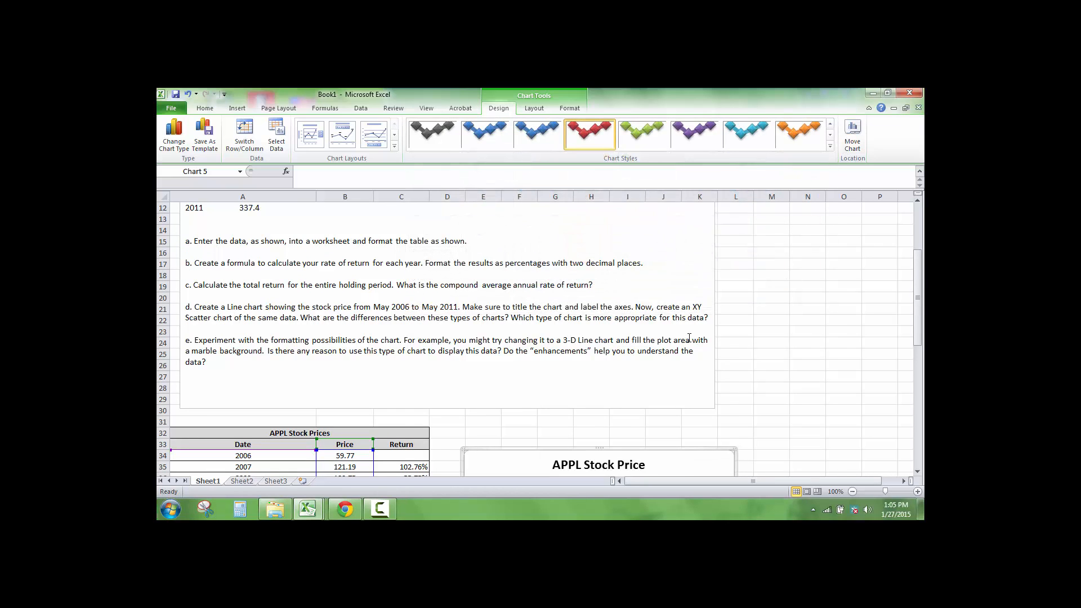
scroll(689, 337, "down", 3)
scroll(689, 338, "down", 1)
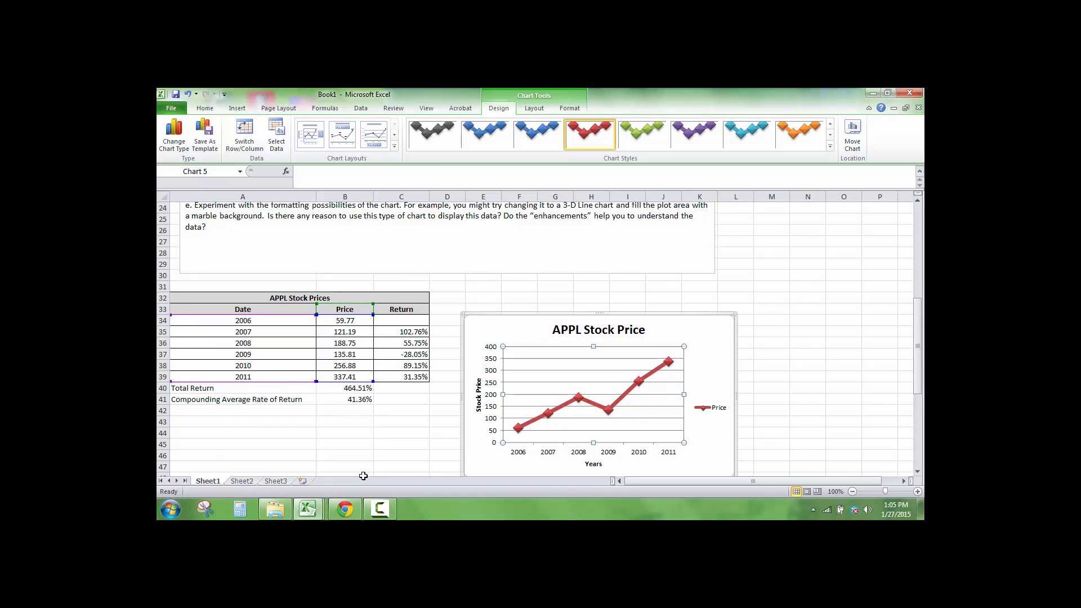
Step: Try changing the APPL Stock Price line chart to the 3-D Line chart type
left_click(831, 147)
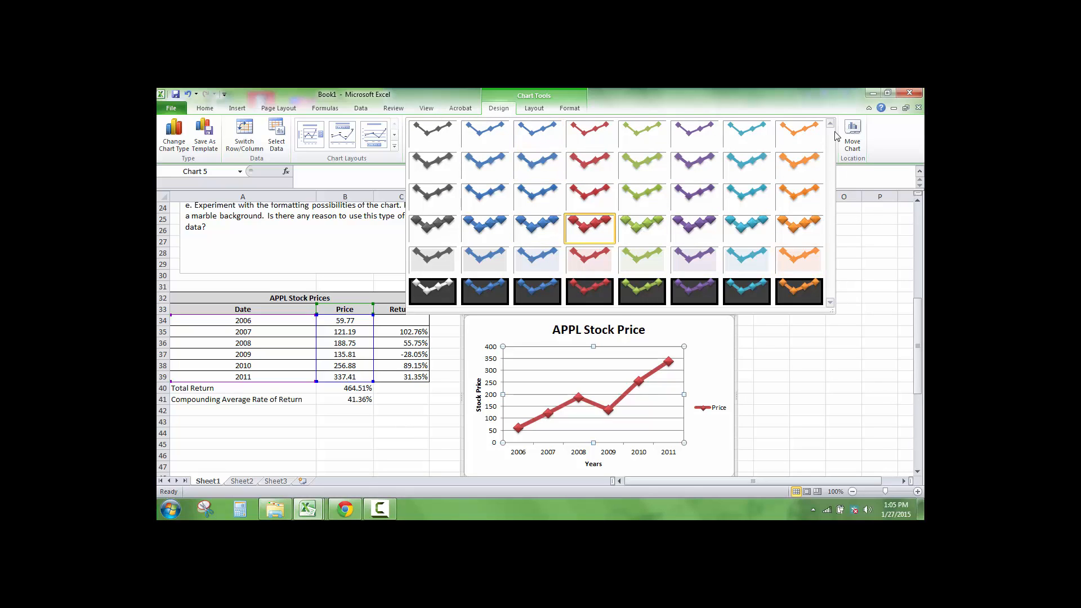
left_click(531, 108)
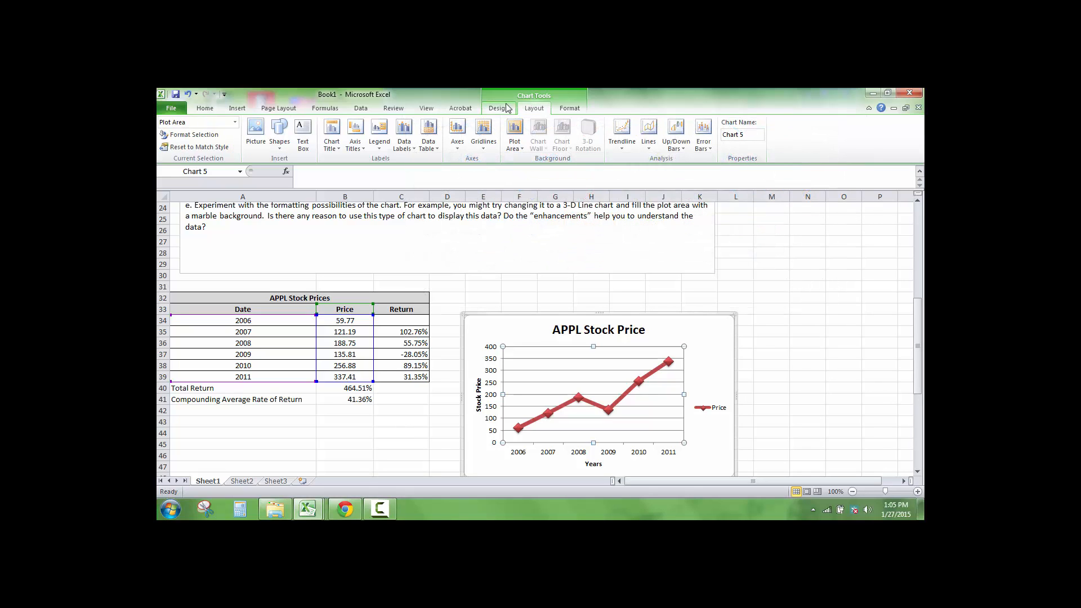
left_click(507, 107)
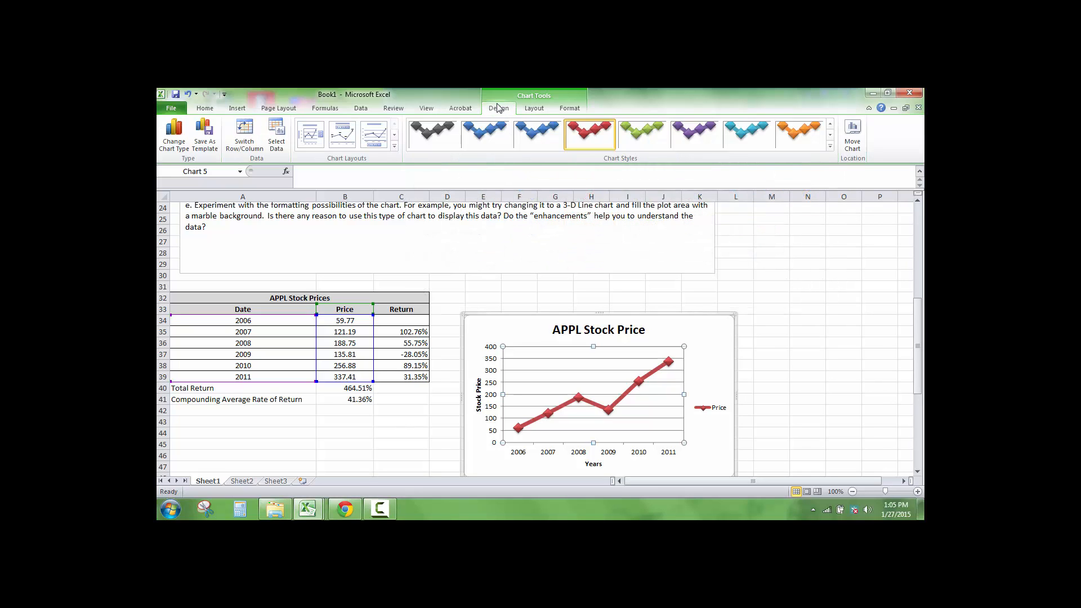
left_click(183, 144)
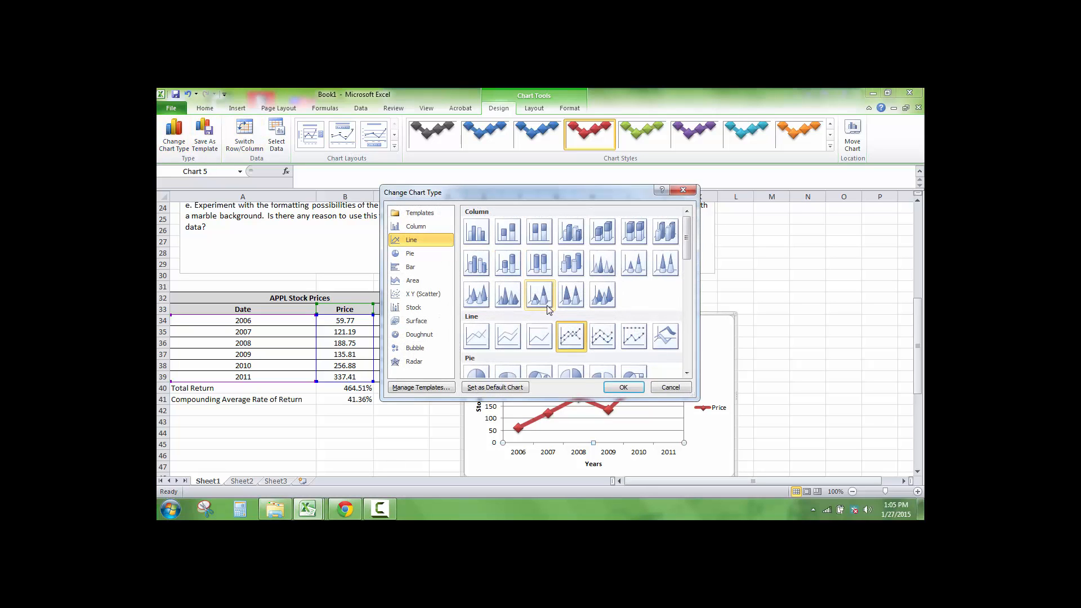
scroll(547, 308, "down", 5)
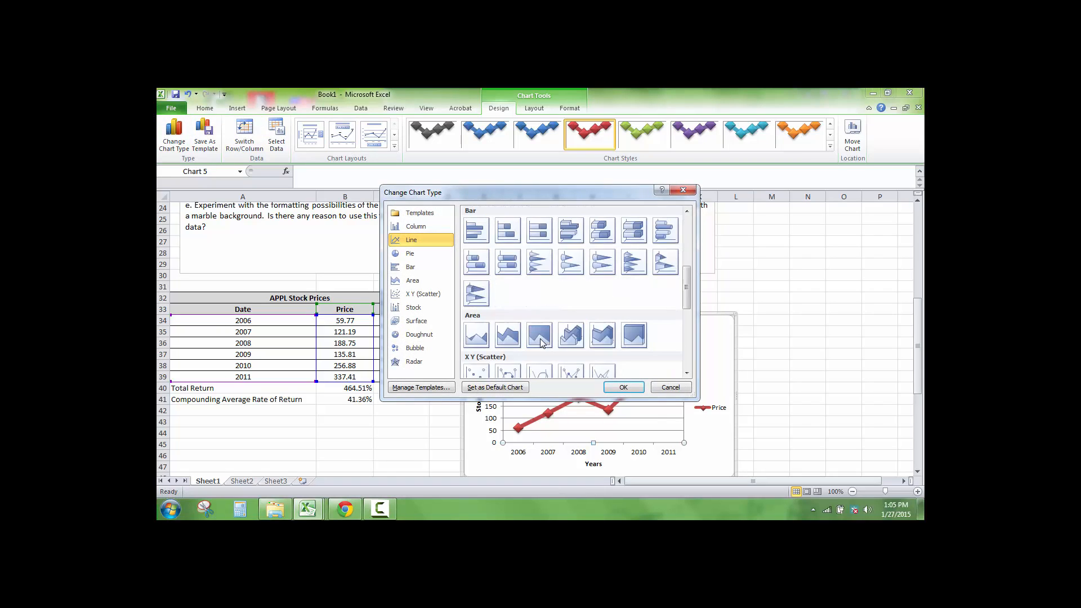
scroll(542, 343, "down", 5)
scroll(542, 341, "up", 10)
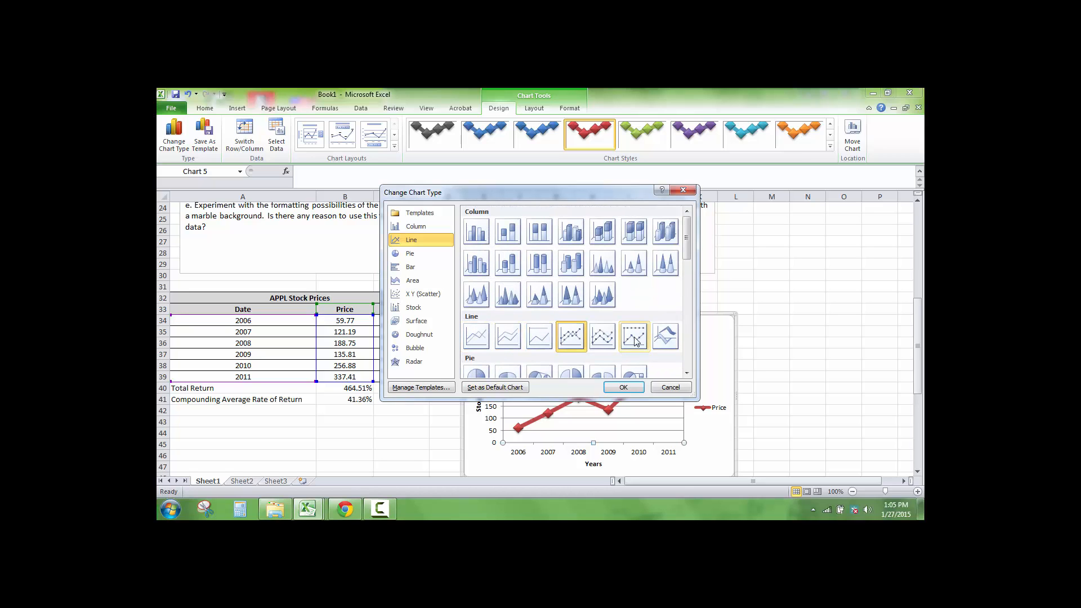
left_click(664, 336)
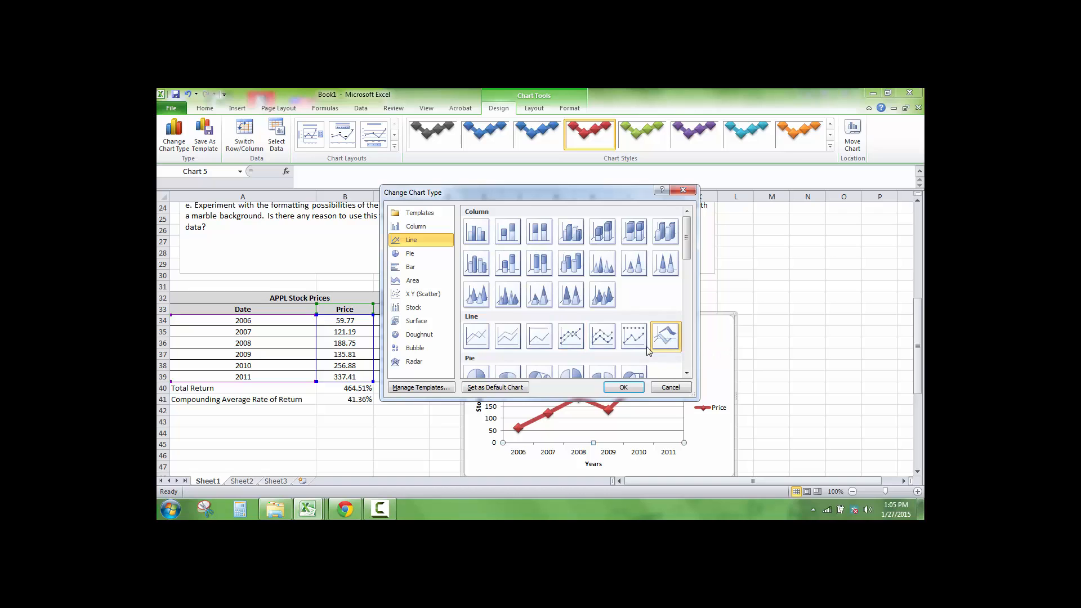
left_click(623, 387)
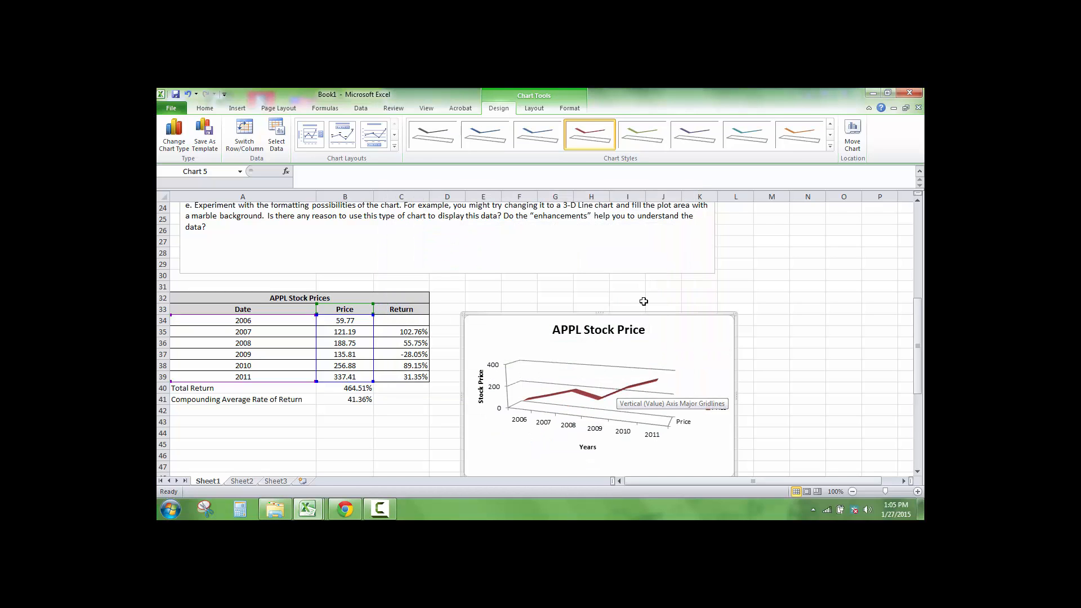
Step: Try the black-background chart style with a red line on the 3-D line chart
left_click(830, 147)
left_click(610, 296)
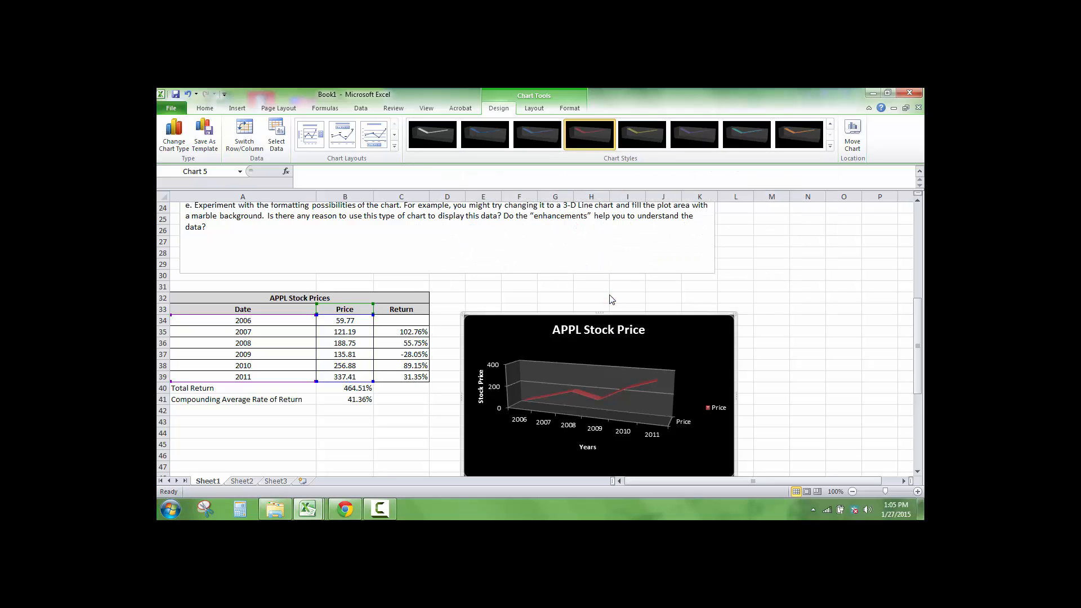
scroll(701, 180, "up", 4)
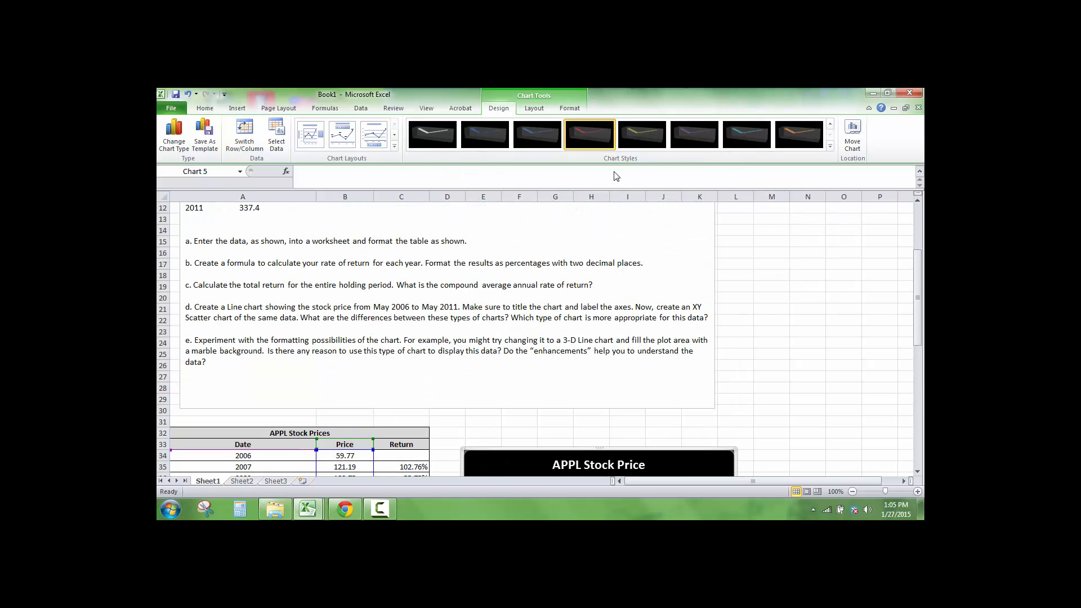
left_click(832, 145)
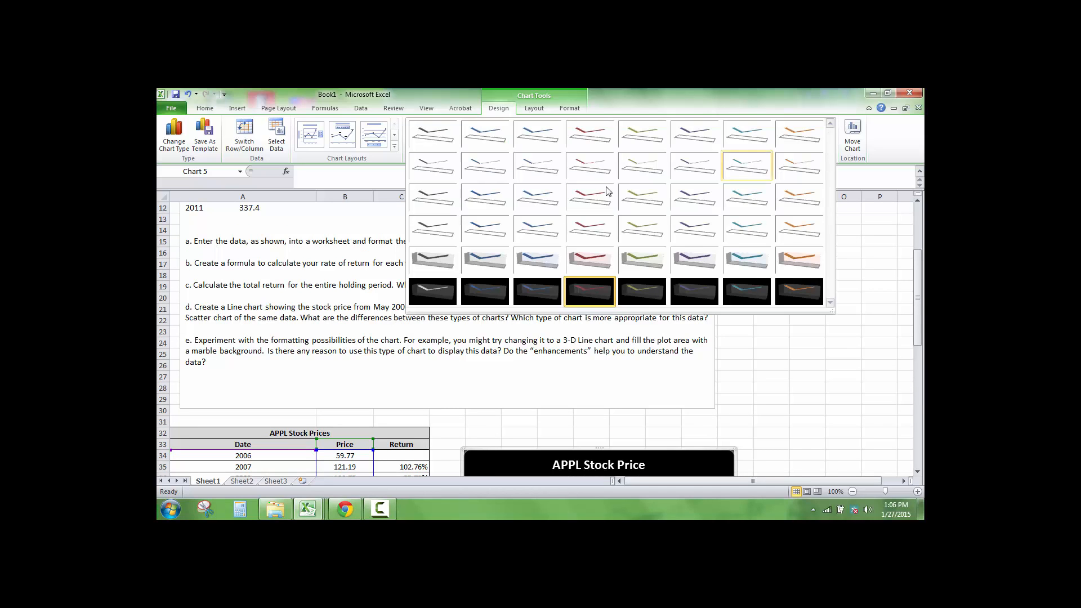
left_click(544, 109)
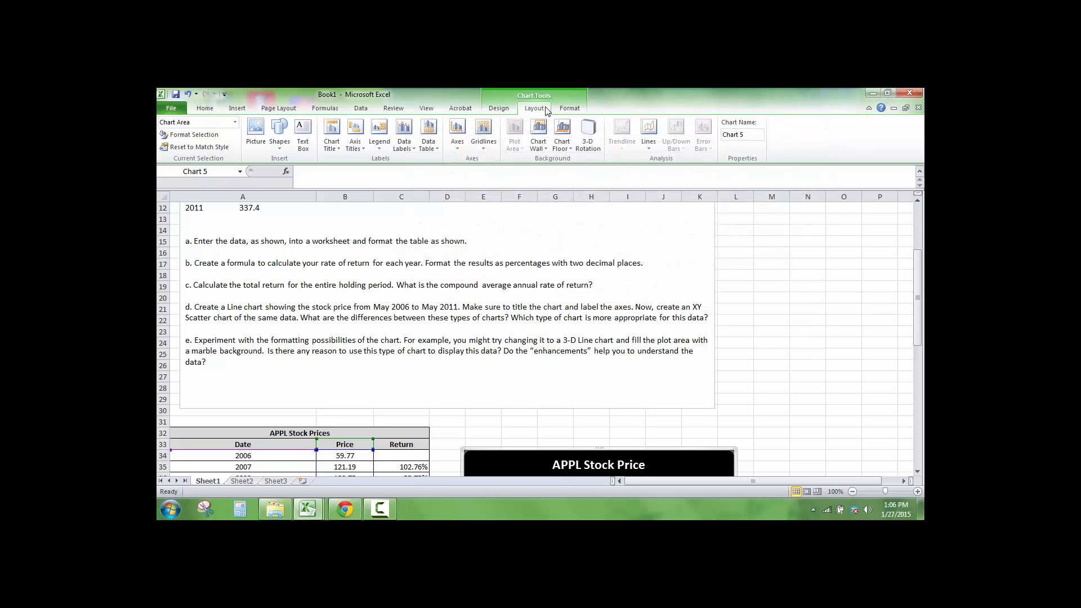
Step: Undo the black-background style and the 3-D Line type change, and deselect the chart
left_click(185, 94)
scroll(541, 338, "down", 8)
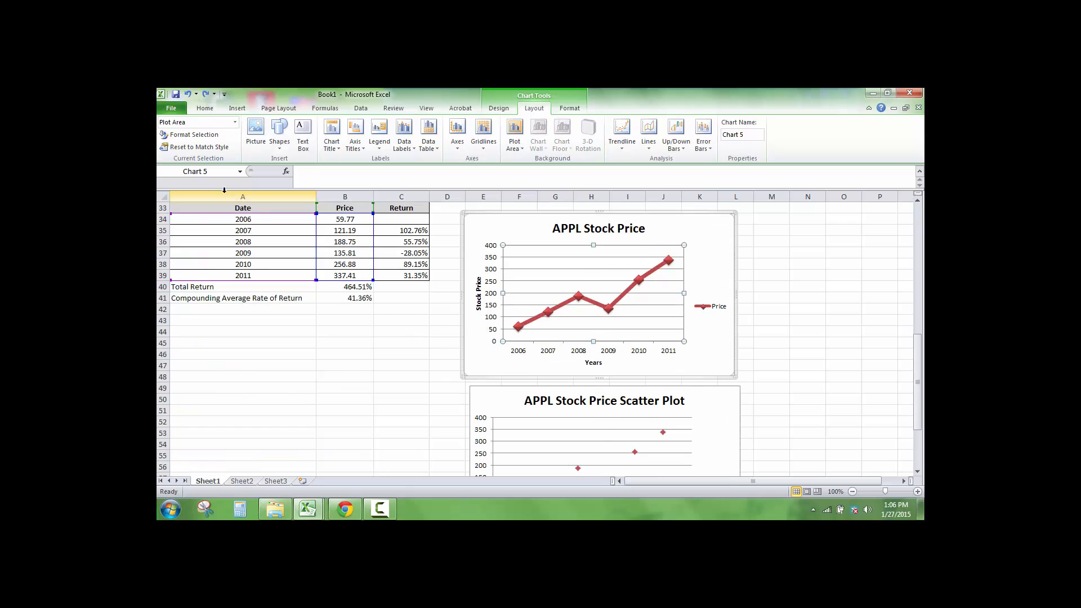
left_click(862, 330)
scroll(476, 360, "up", 6)
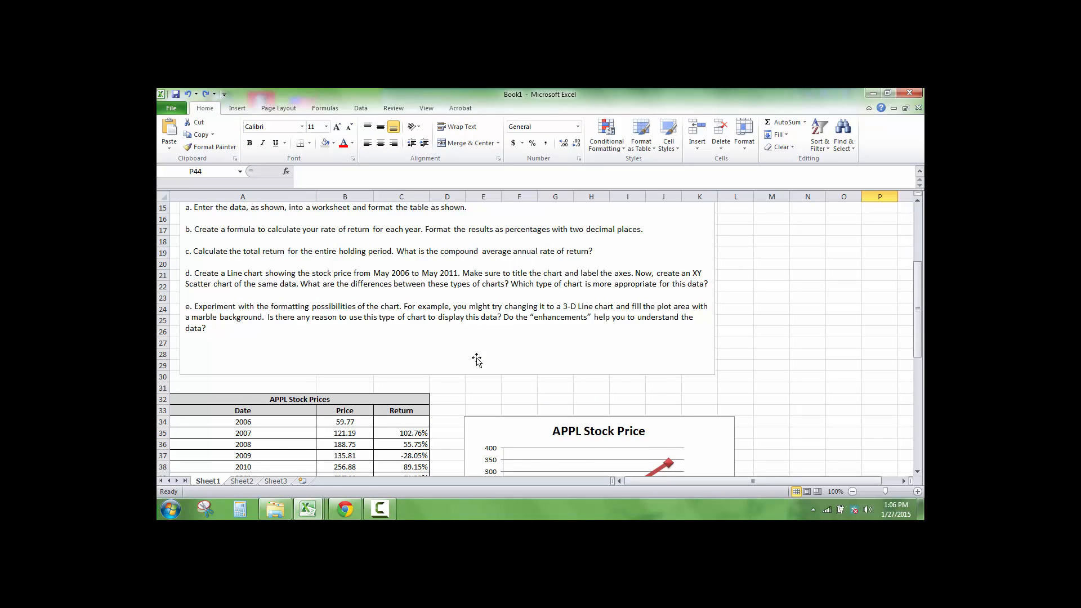
scroll(476, 360, "down", 1)
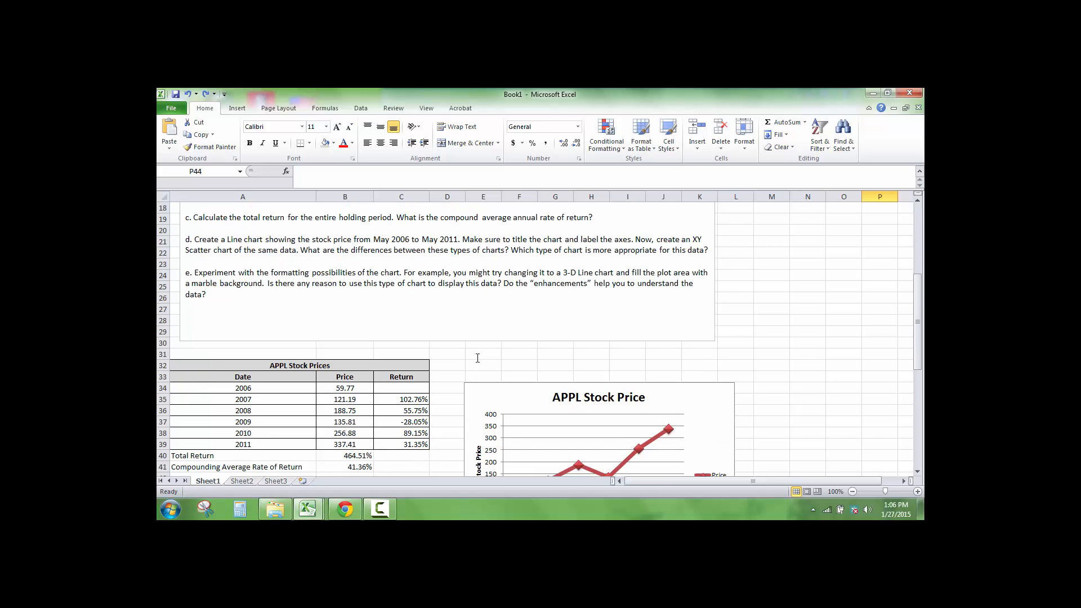
scroll(477, 358, "down", 2)
left_click(632, 420)
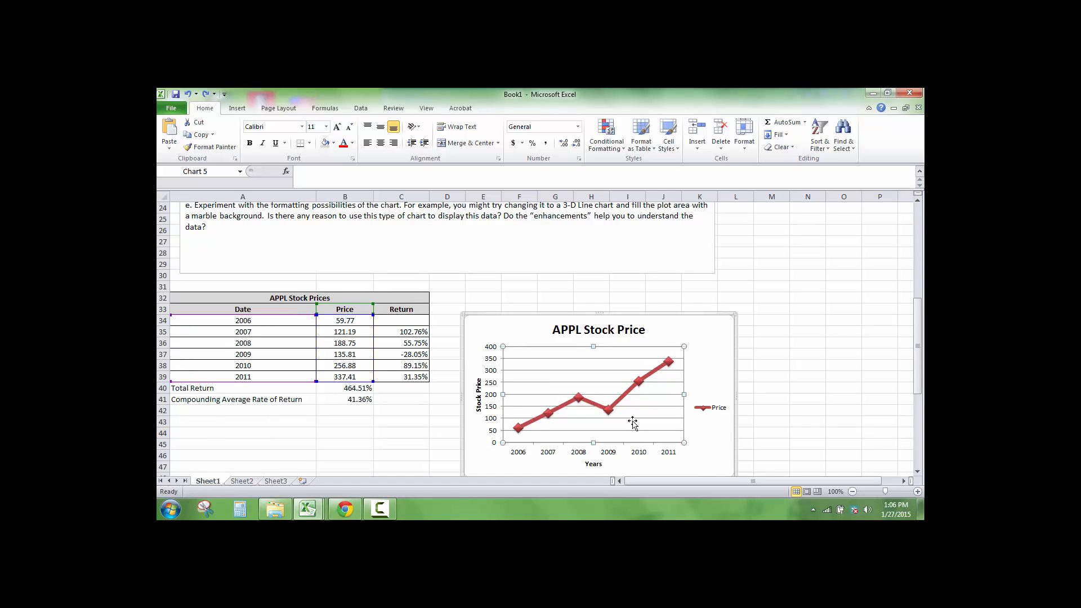
left_click(380, 508)
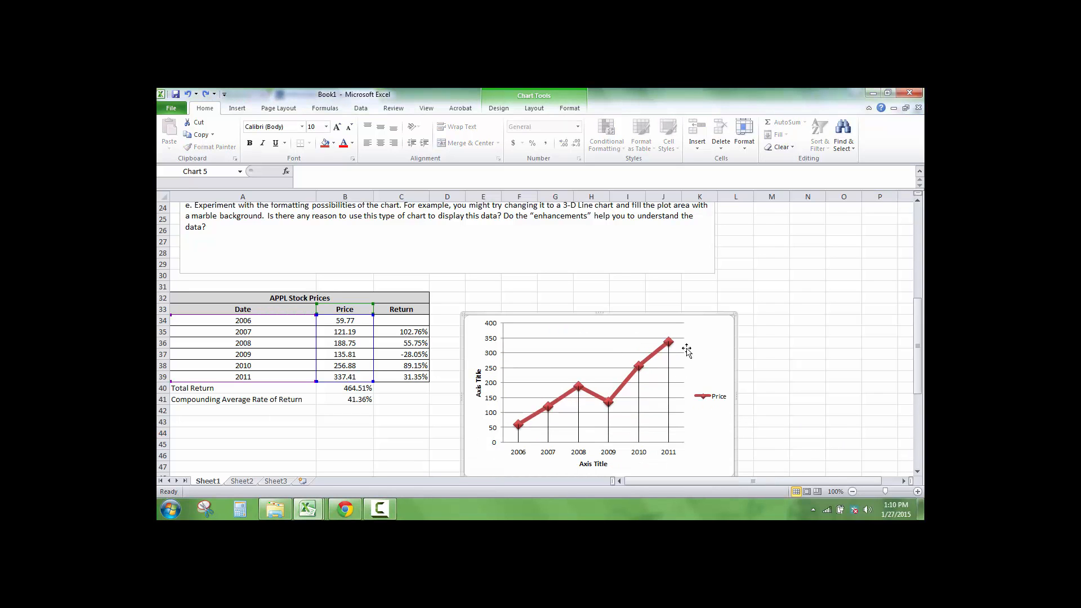
Step: Set the line chart's chart area to a picture or texture fill
right_click(686, 350)
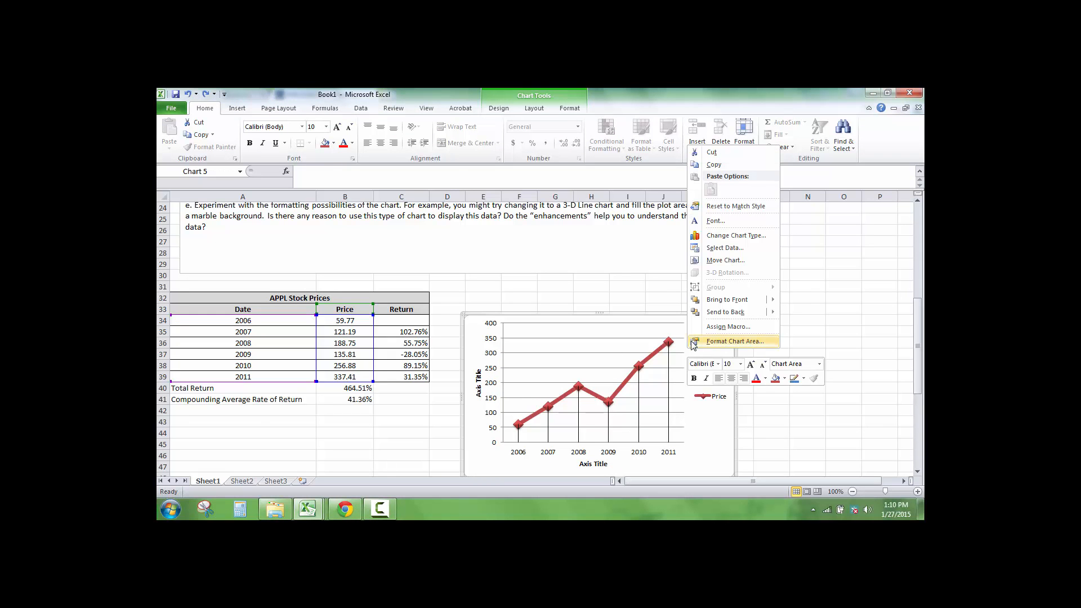
left_click(693, 343)
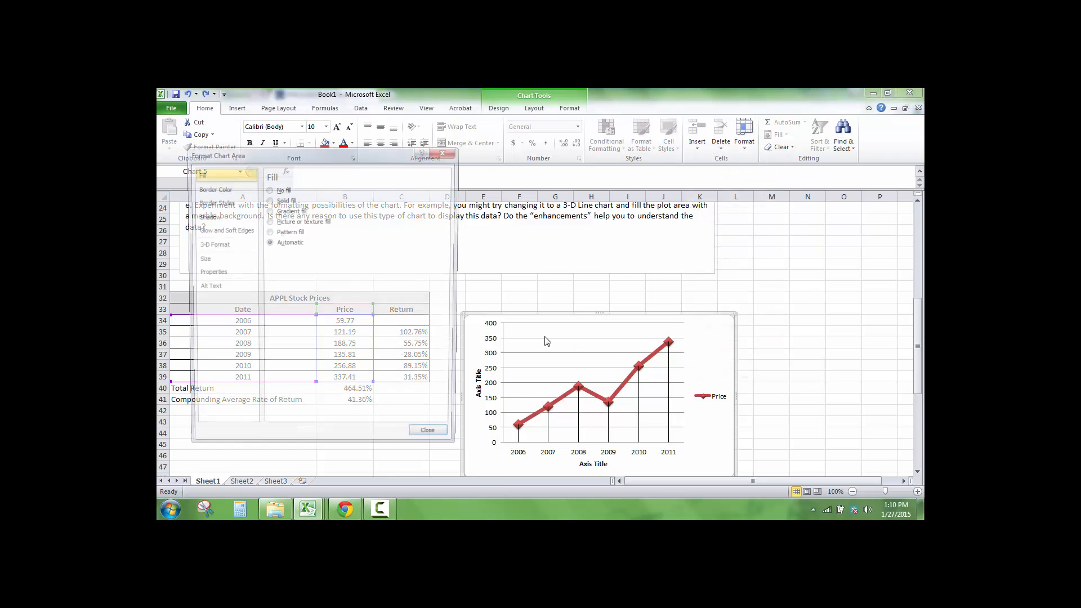
left_click(268, 221)
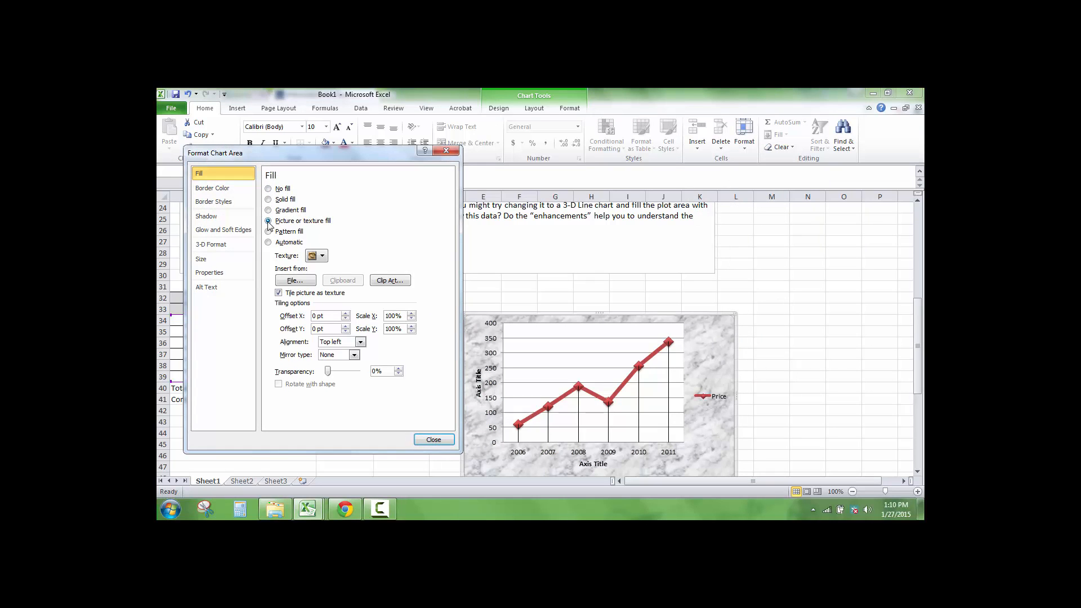
Step: Try the fish fossil, canvas and Papyrus textures as the line chart's chart area background
left_click(317, 255)
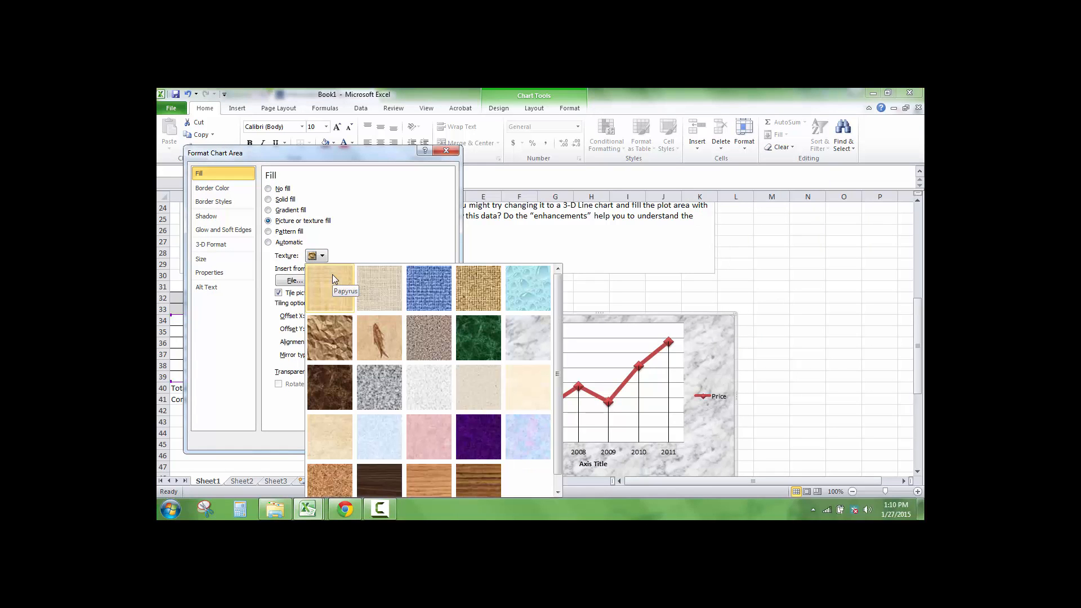
left_click(387, 343)
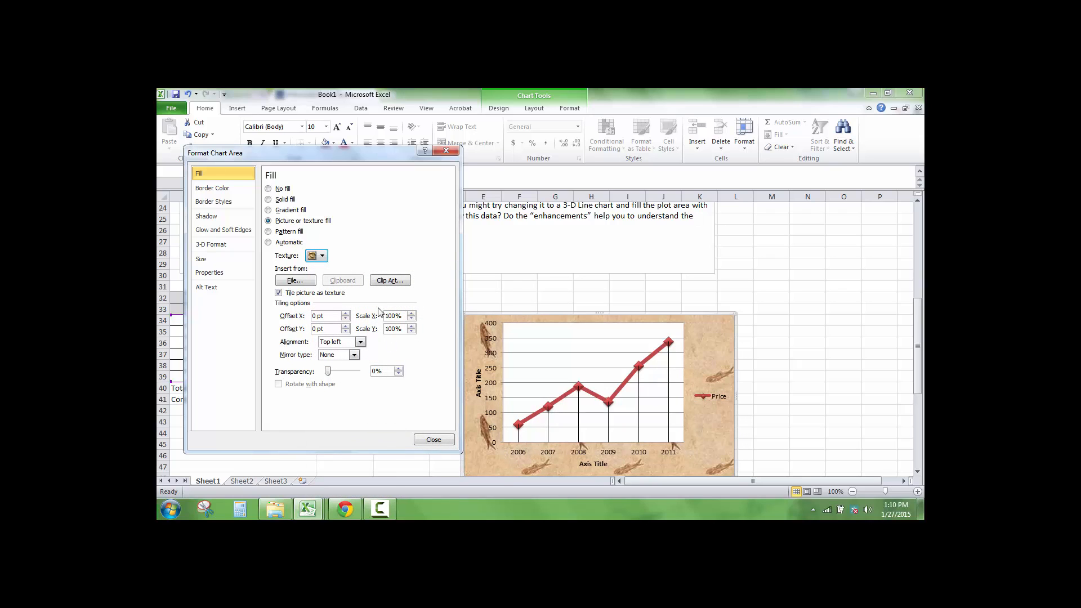
left_click(320, 256)
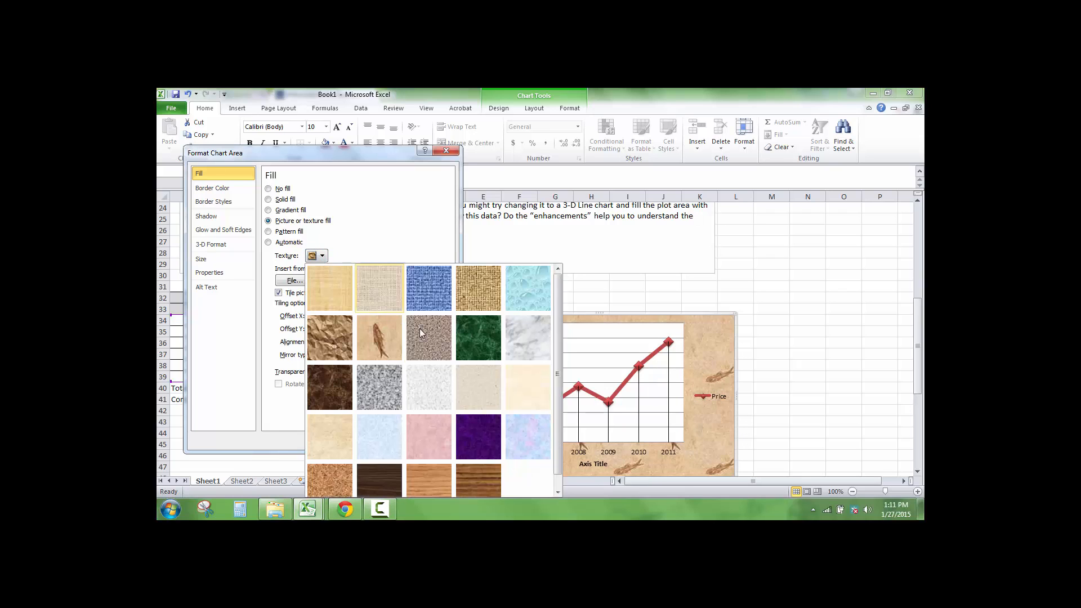
left_click(388, 302)
left_click(320, 256)
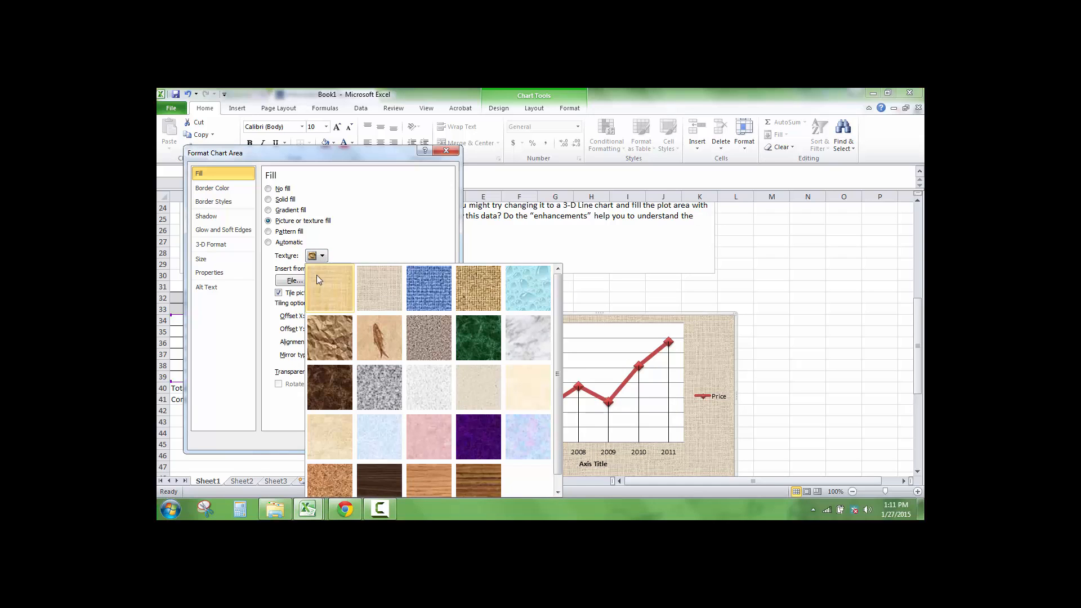
left_click(318, 278)
Step: Fill the line chart's chart area with the light grey speckled Newsprint texture and close the chart area formatting
left_click(323, 256)
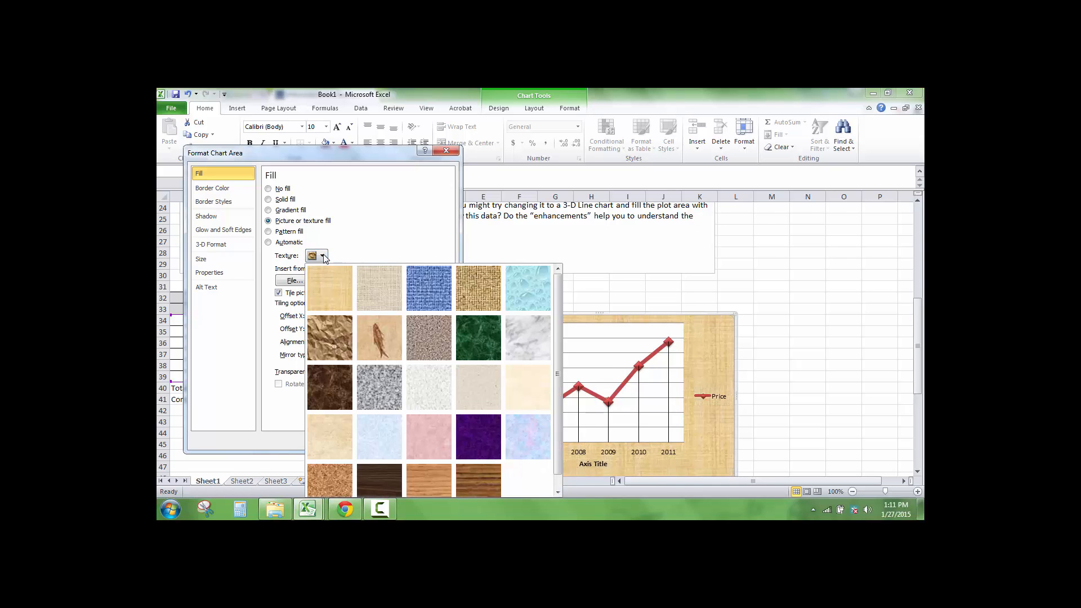
left_click(431, 380)
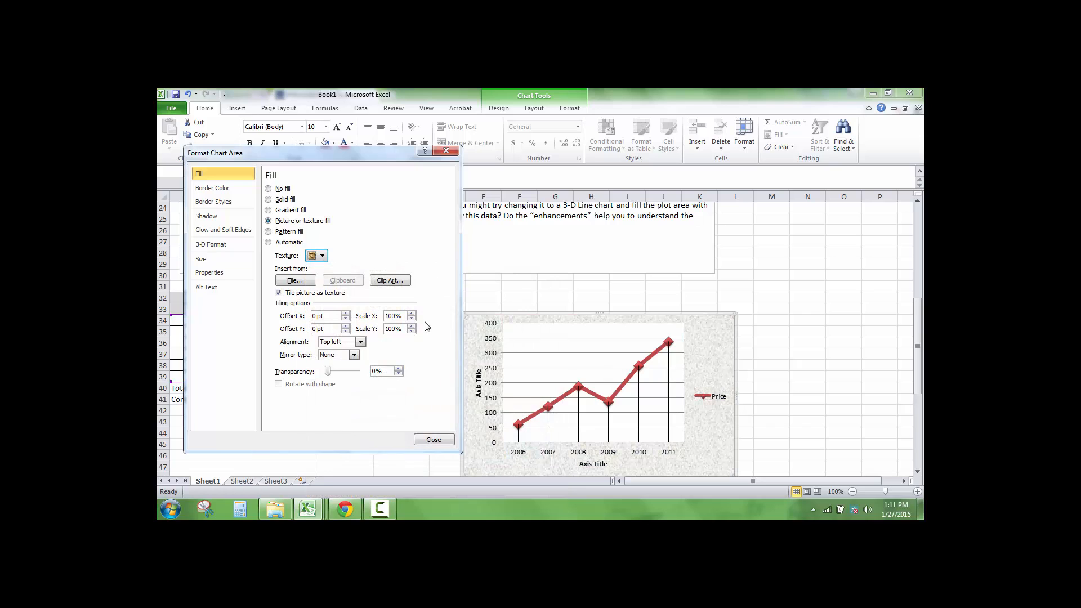
left_click(433, 439)
left_click_drag(401, 444, 402, 432)
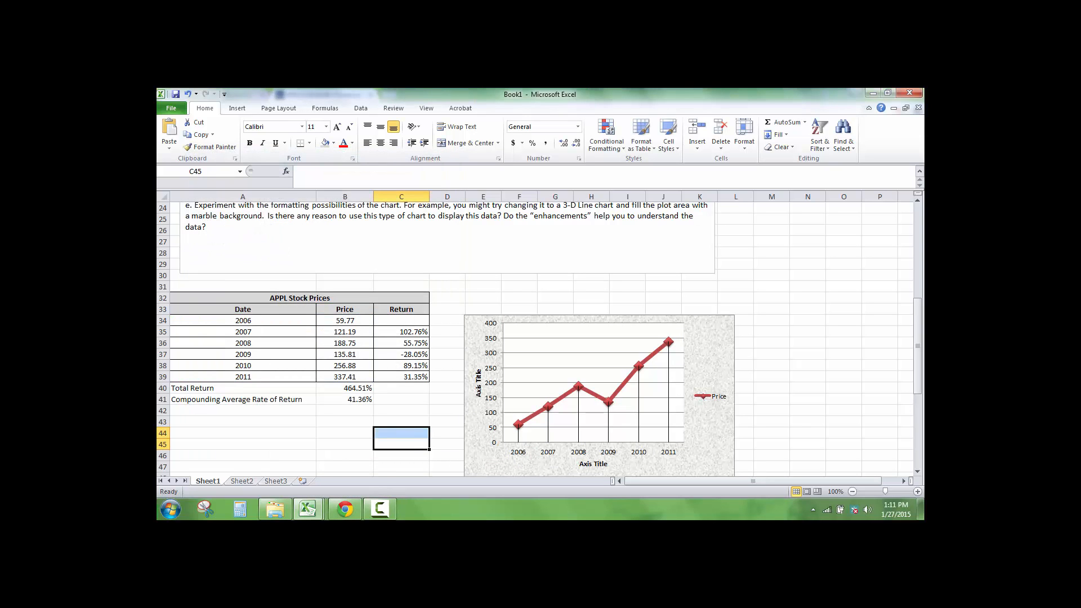
Step: Rename Sheet1 as "Pr 1" and Sheet2 as "Pr 2"
double_click(202, 480)
type("Pr 1")
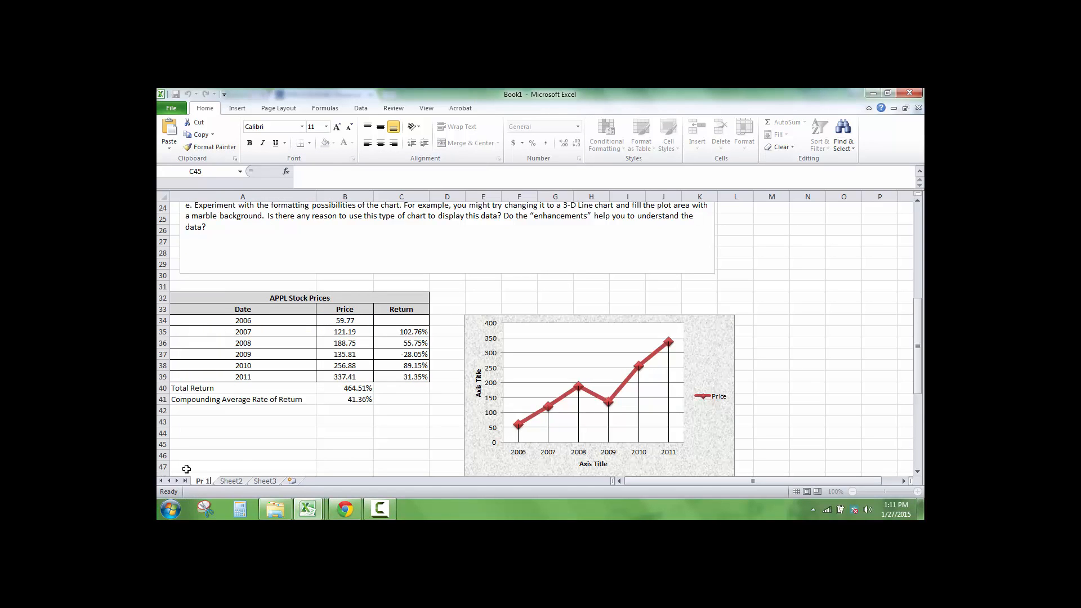
double_click(239, 483)
type("Pr ")
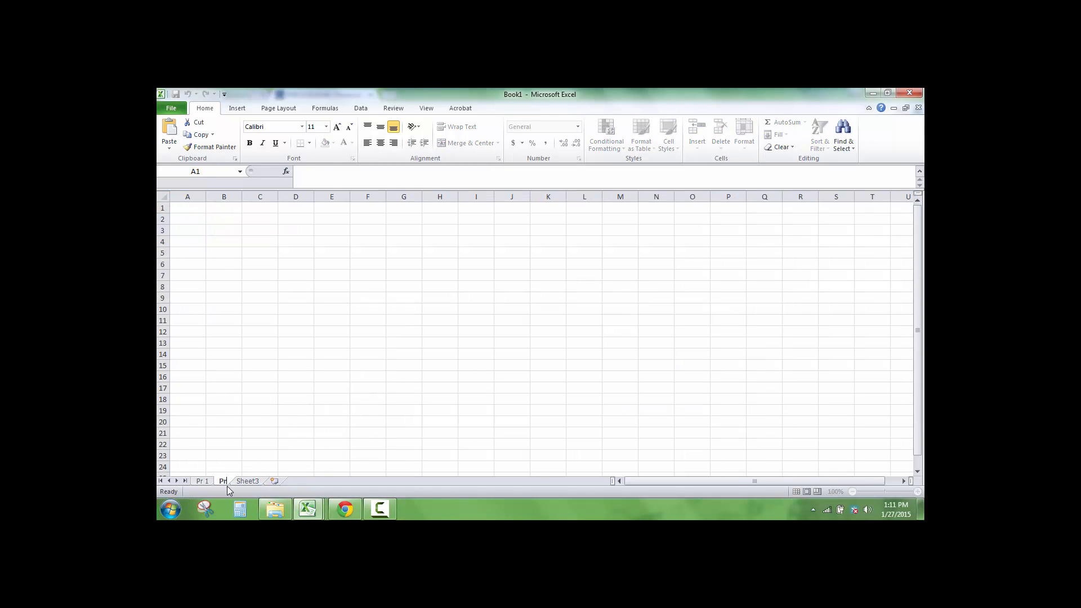
type("2")
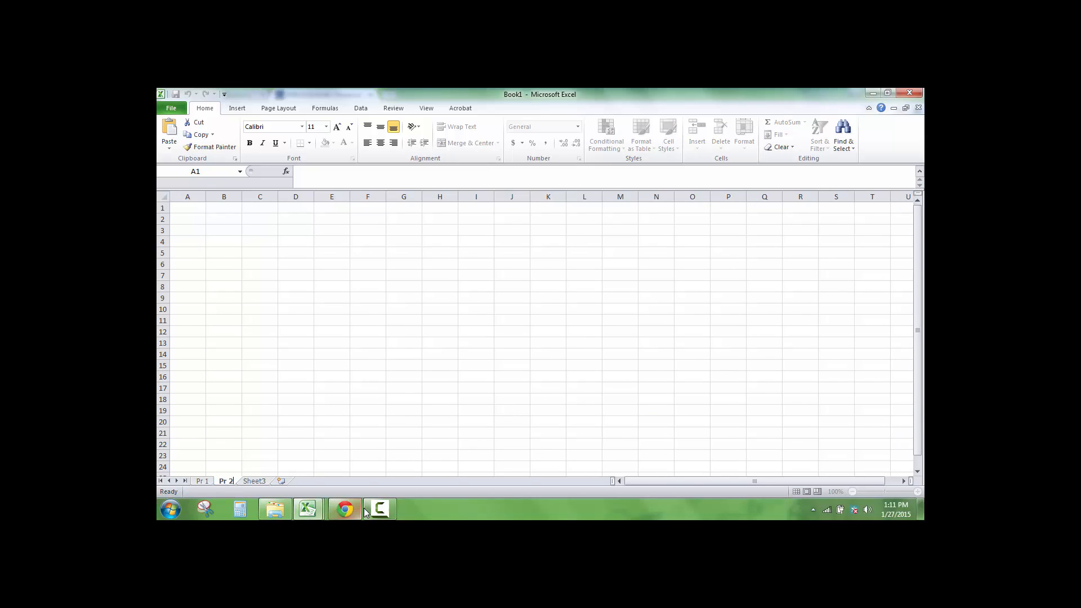
left_click(380, 509)
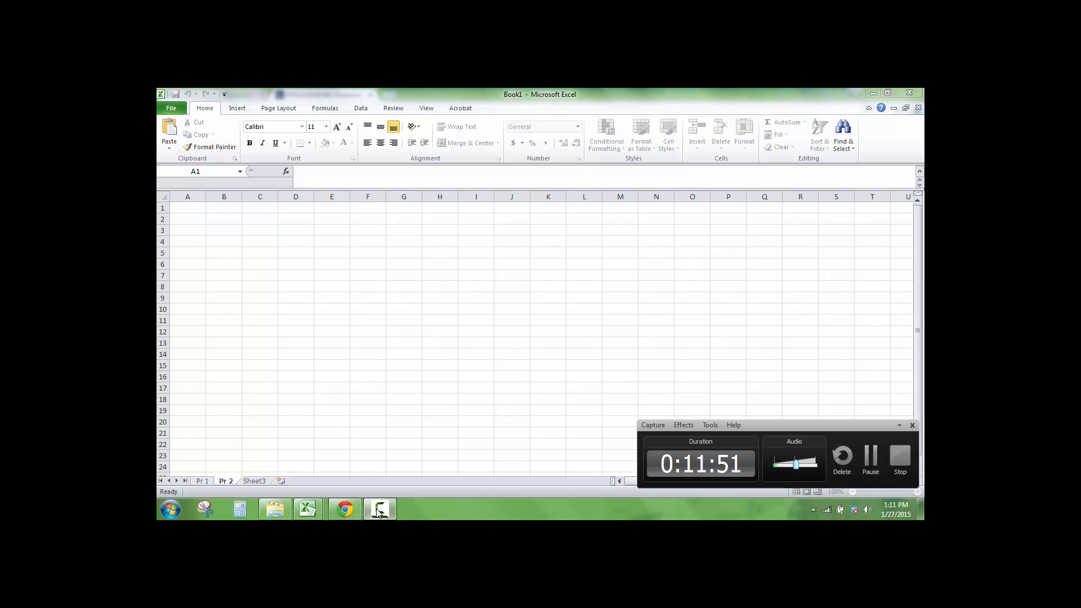
left_click(870, 457)
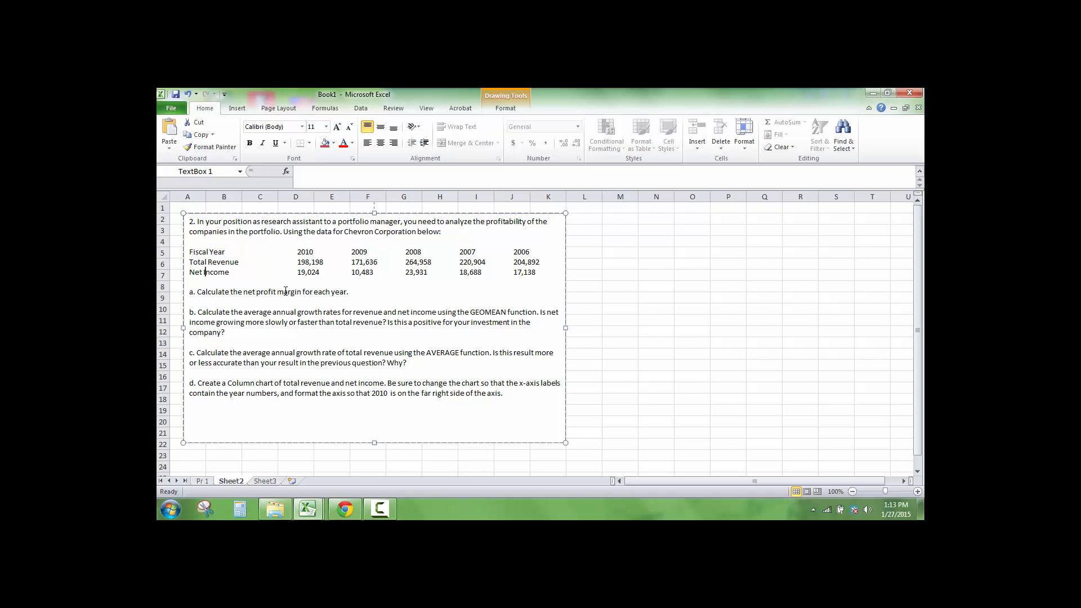
Step: Select cell A24 below the problem 2 text box and switch to the CourseSmart textbook page in Chrome with the Chevron data
scroll(285, 290, "down", 1)
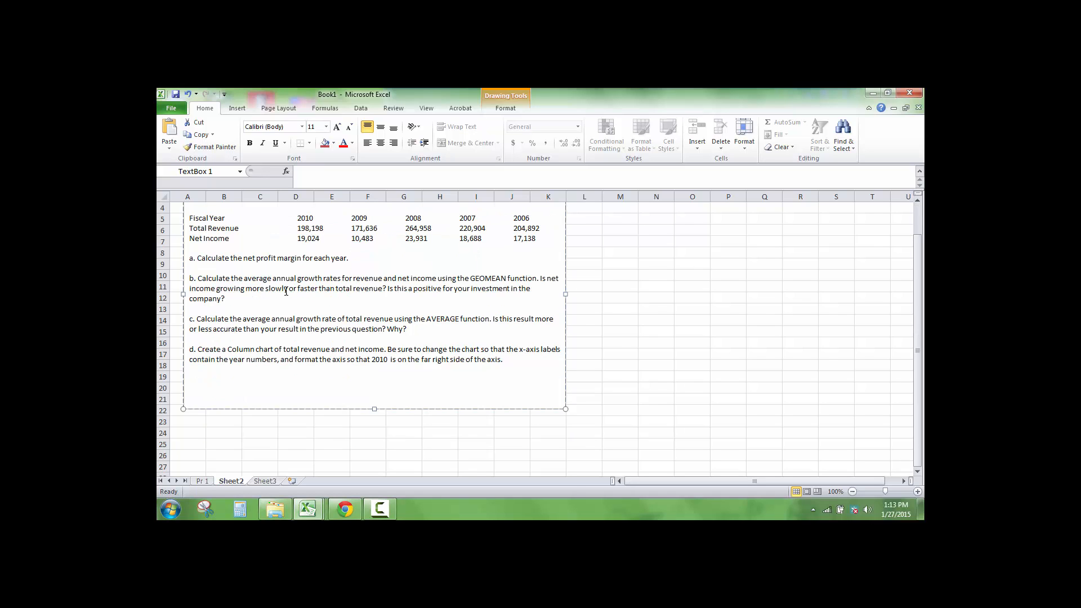
left_click(198, 431)
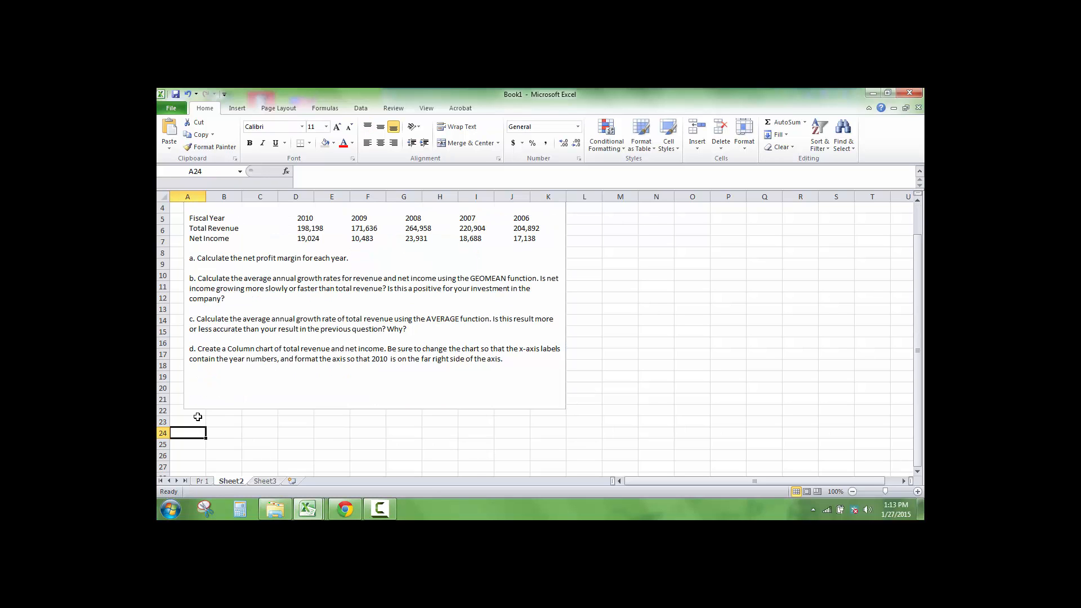
scroll(201, 413, "up", 1)
scroll(236, 368, "down", 1)
left_click(345, 509)
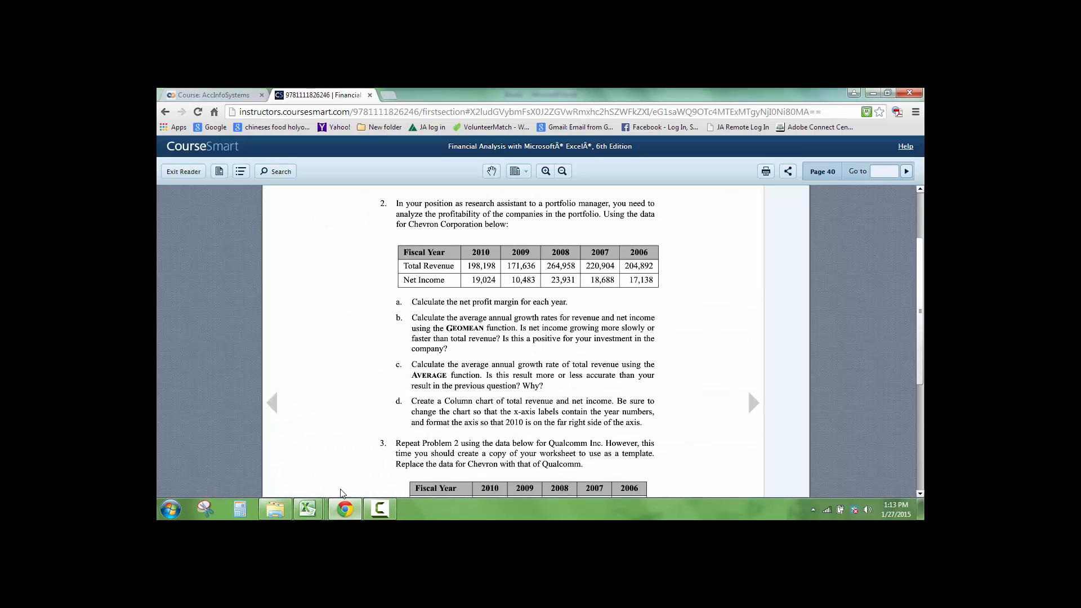
Step: Switch back to Excel and try entering the Chevron table by hand, with Fiscal Year in A24 and 20110 in B24
left_click(343, 509)
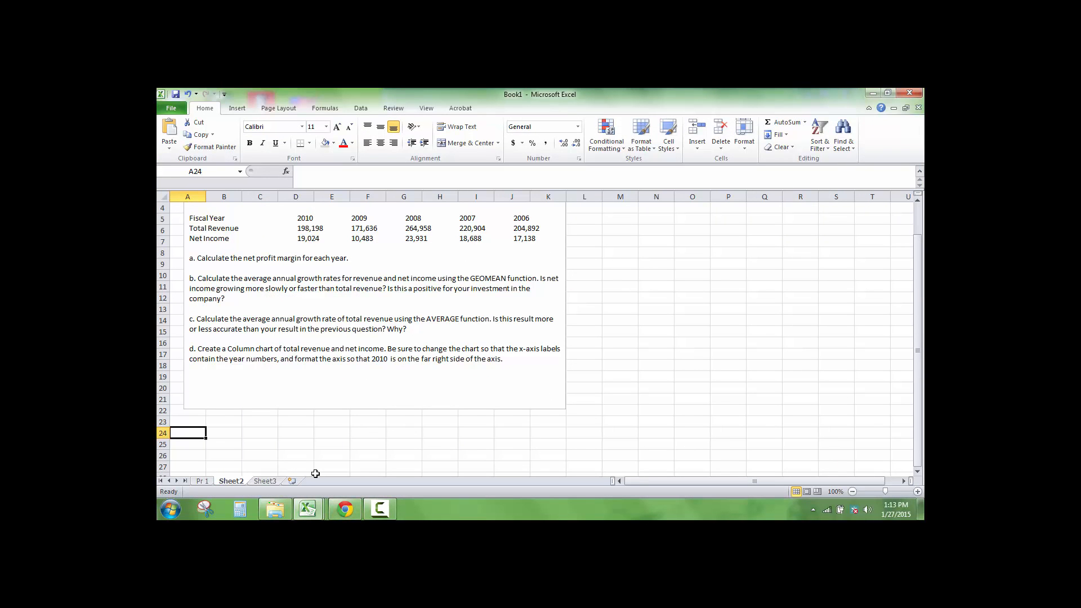
type("Fiscal Y")
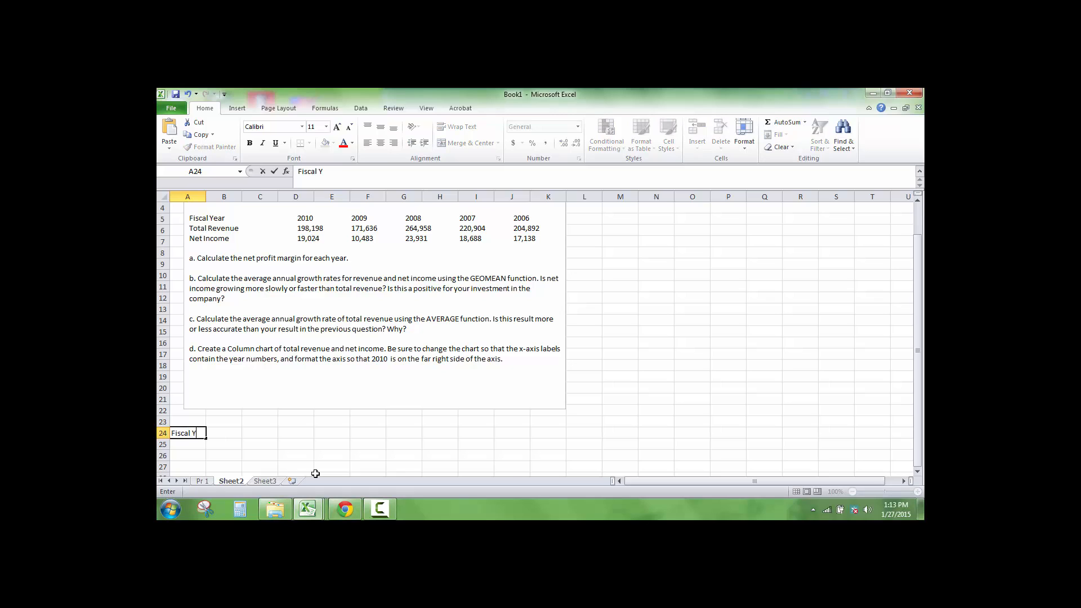
type("ear")
key("Tab")
type("2011")
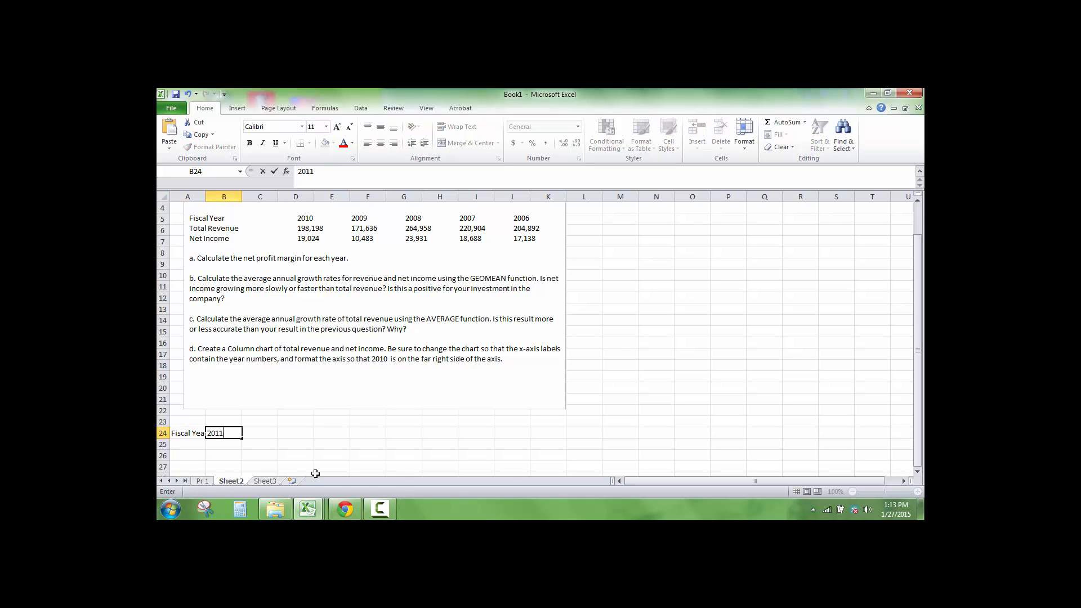
type("0")
key("Tab")
key("shift+Tab")
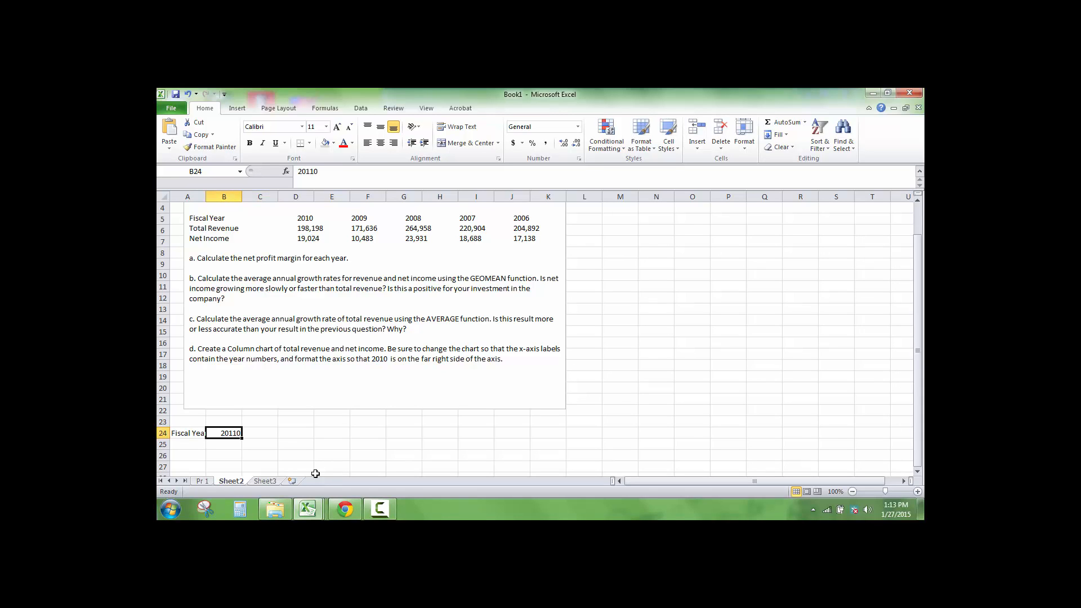
Step: Copy the Fiscal Year, Total Revenue and Net Income rows from the problem 2 text box and paste them at A24
left_click_drag(554, 254, 200, 253)
key("ctrl+c")
scroll(200, 253, "down", 4)
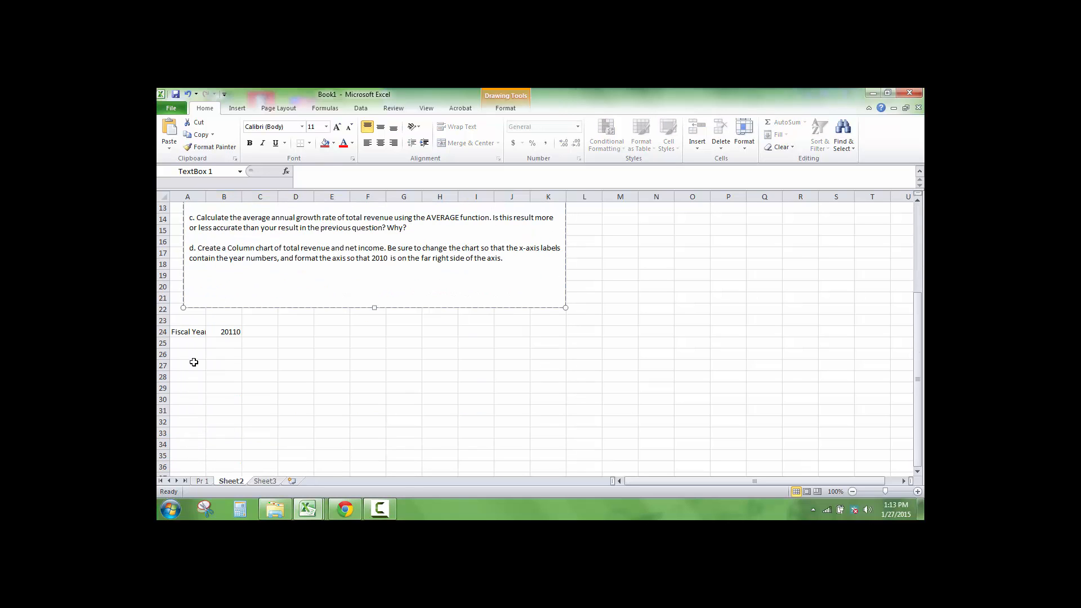
left_click(184, 333)
key("ctrl+v")
left_click(260, 378)
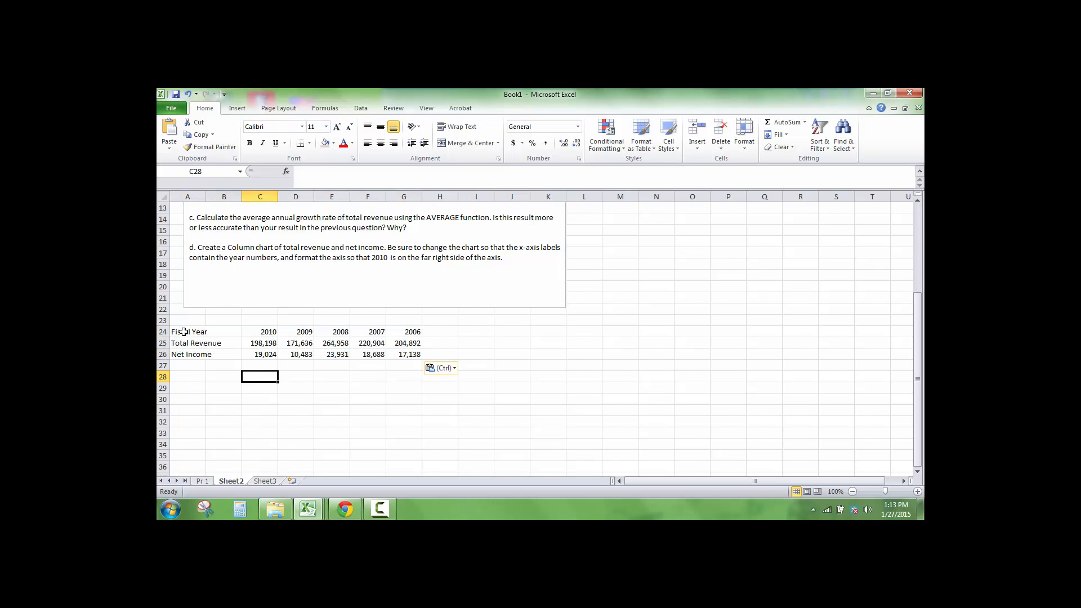
Step: Widen column A to fit the row labels and delete the empty column B
left_click(215, 333)
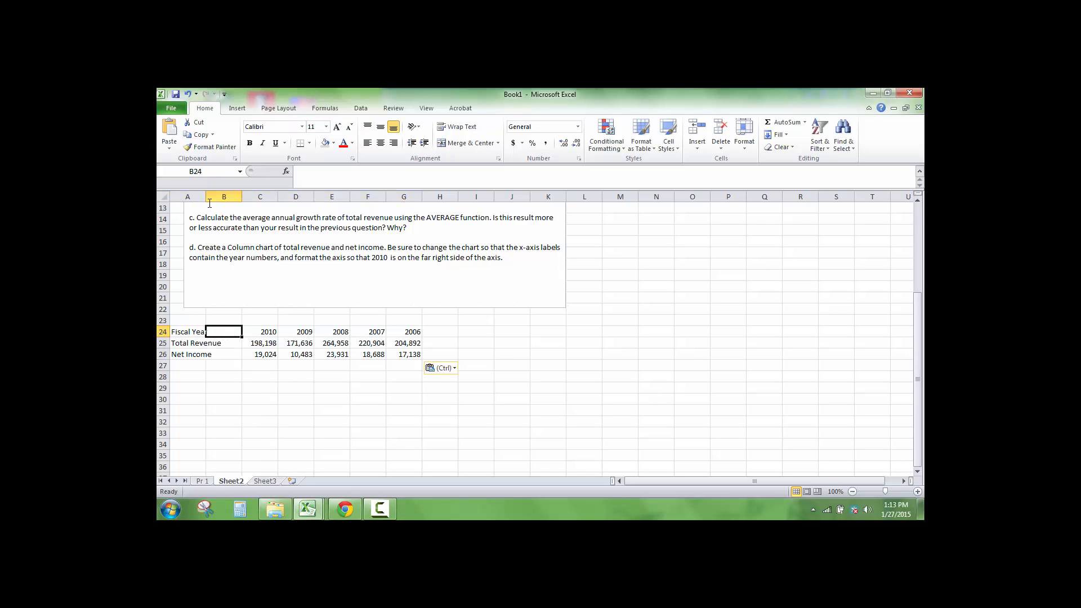
left_click_drag(207, 195, 256, 198)
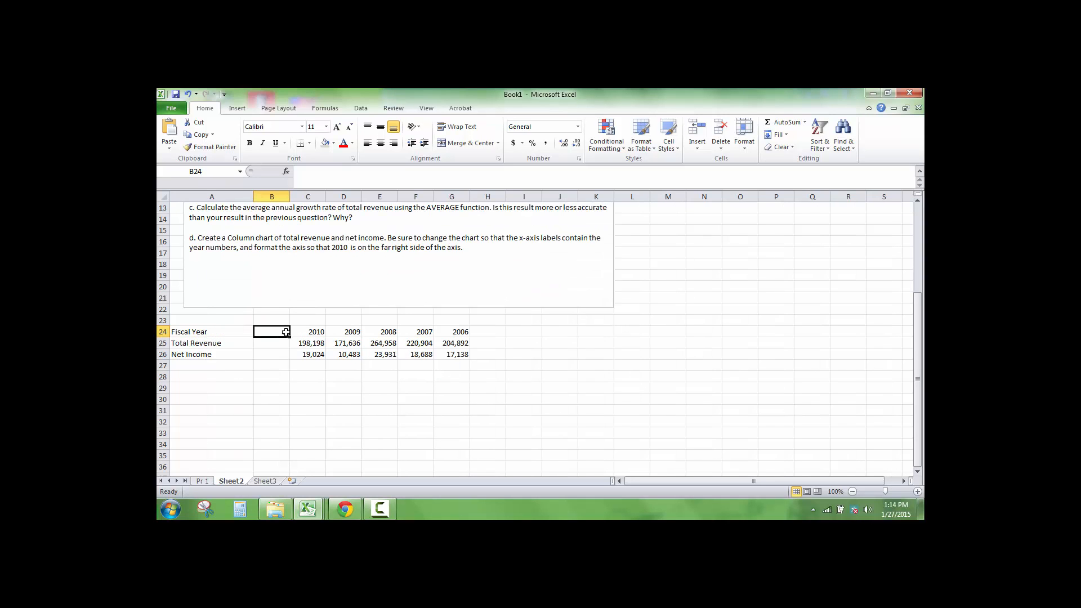
right_click(279, 199)
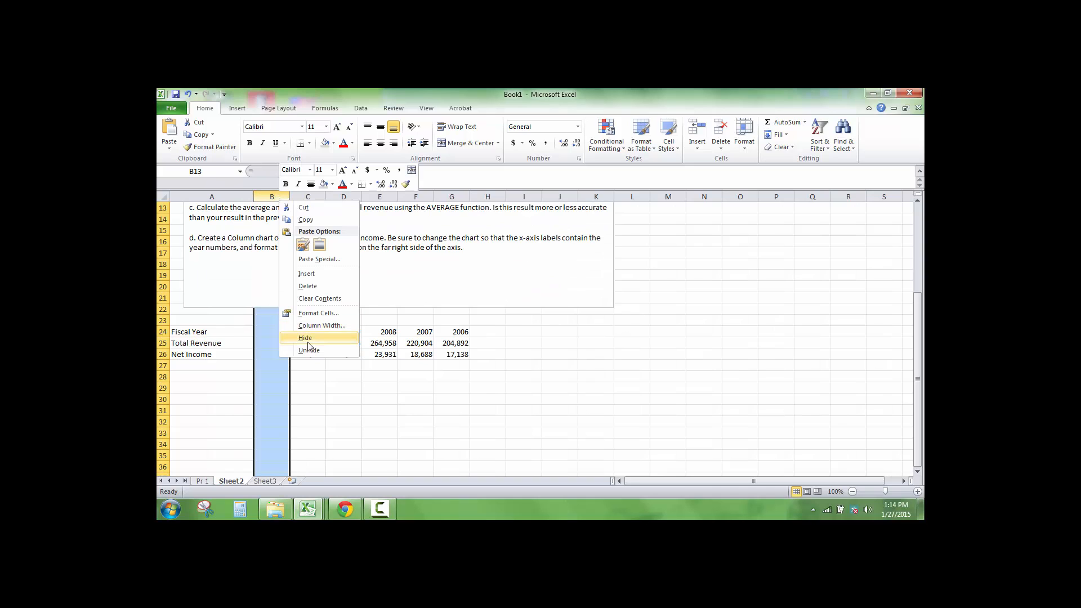
left_click(312, 286)
left_click(295, 388)
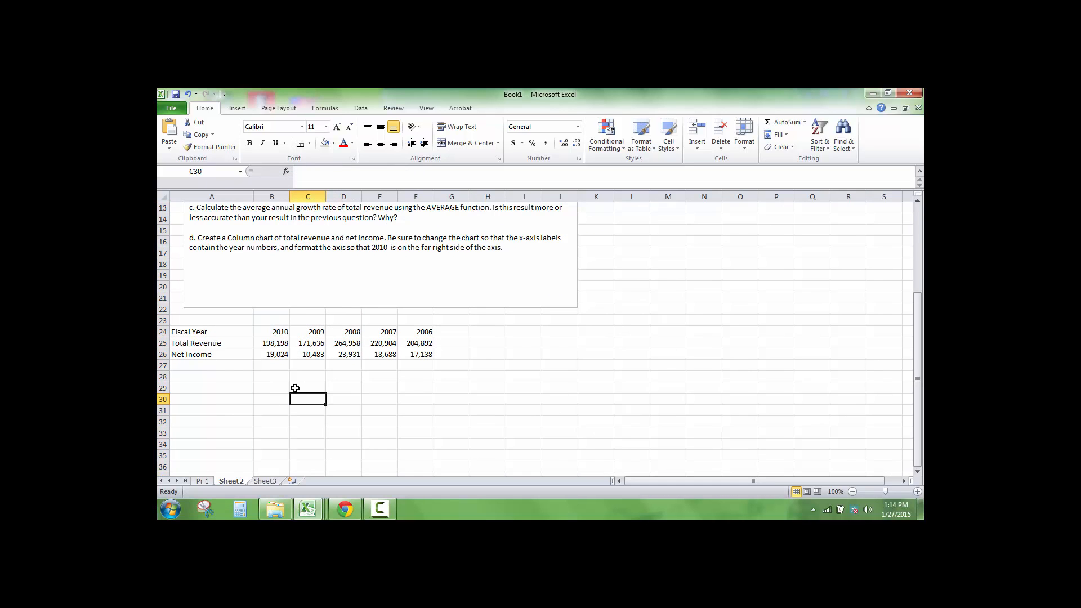
Step: Bold the Fiscal Year header row A24:F24 and center the years and figures in B24:F26
left_click(230, 371)
left_click_drag(236, 333, 419, 335)
left_click(249, 143)
left_click(255, 423)
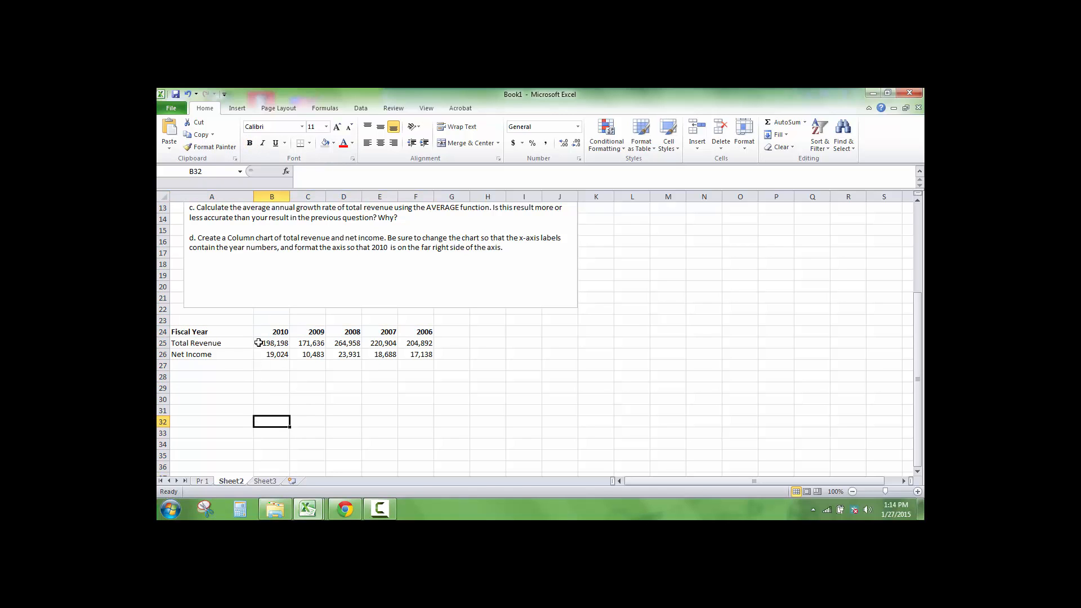
left_click_drag(262, 333, 422, 353)
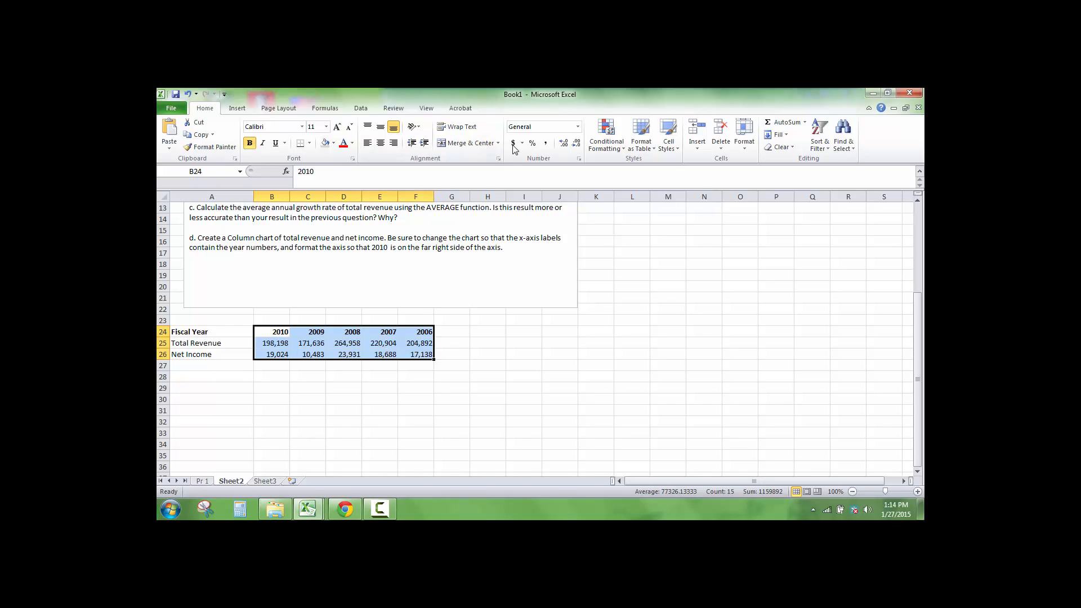
left_click(380, 145)
left_click(308, 417)
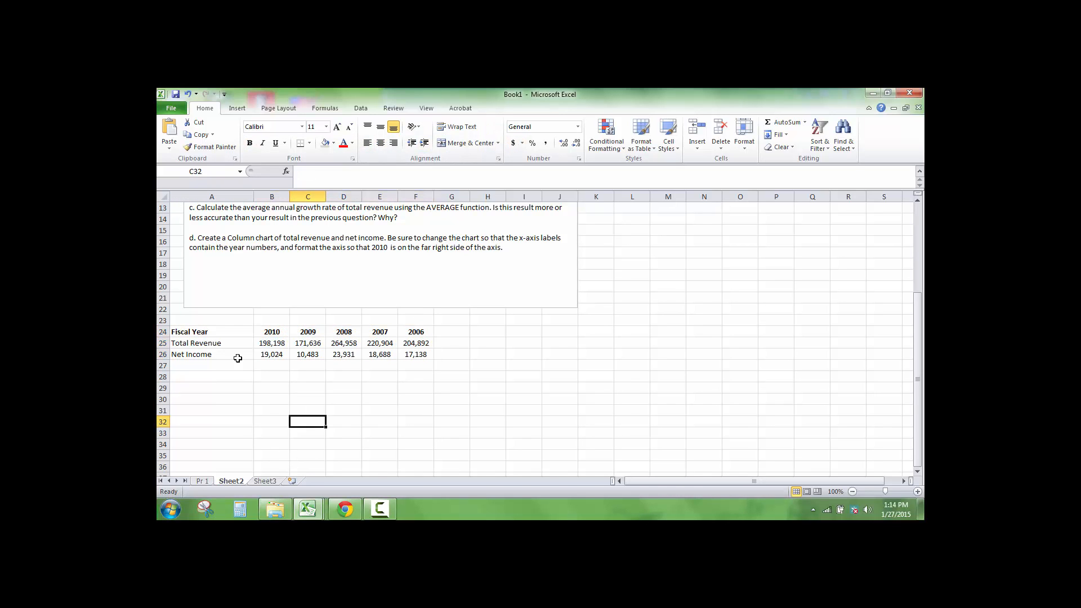
Step: Check the table's look on the textbook page in Chrome, return to Excel and apply all borders to A24:F26
left_click(226, 345)
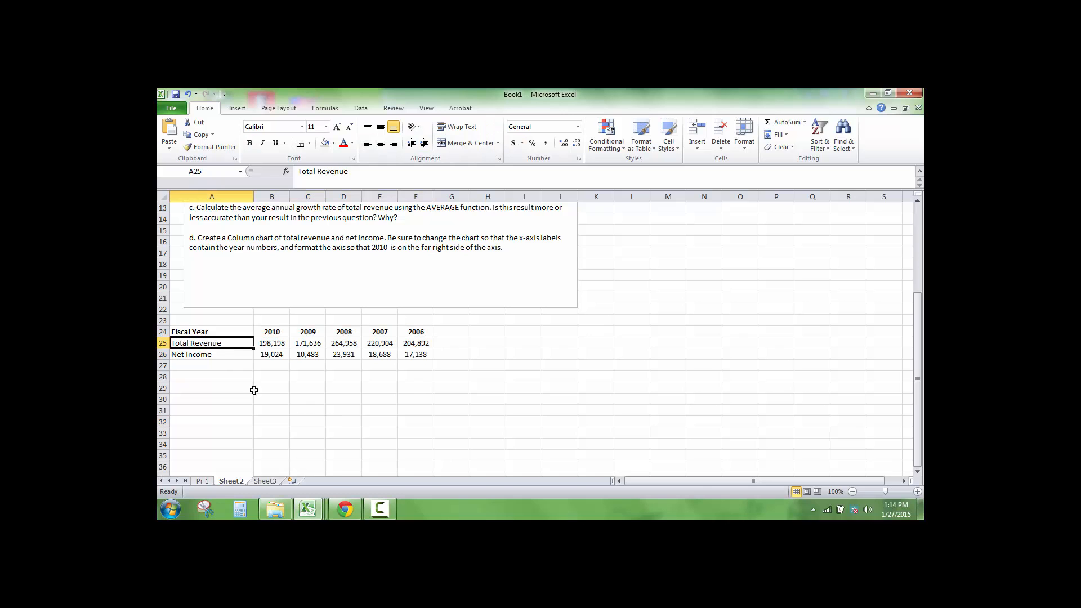
left_click(346, 509)
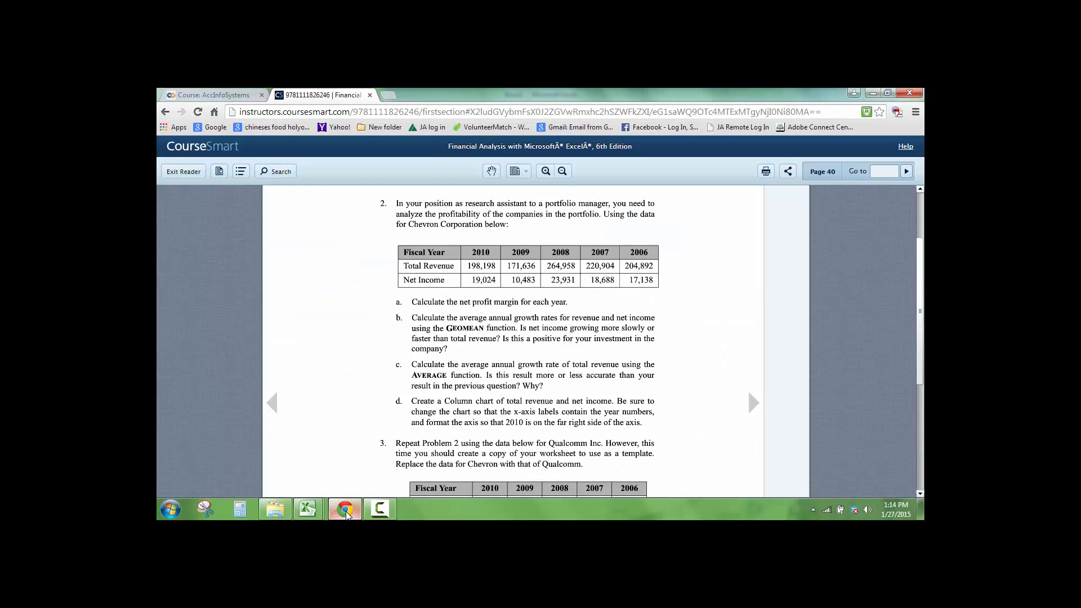
left_click(308, 509)
left_click_drag(224, 332, 404, 356)
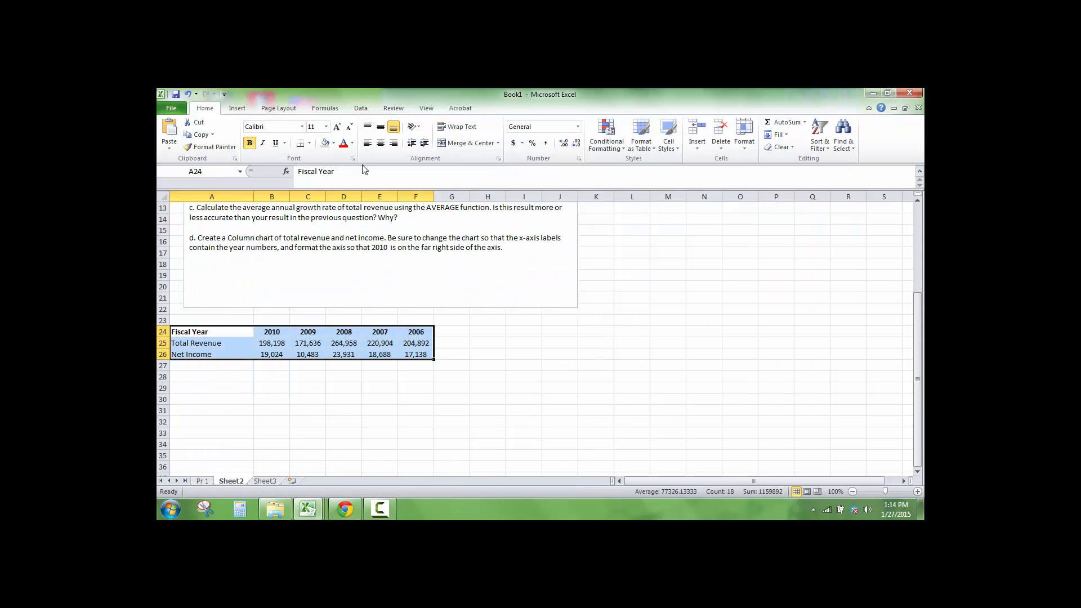
left_click(309, 144)
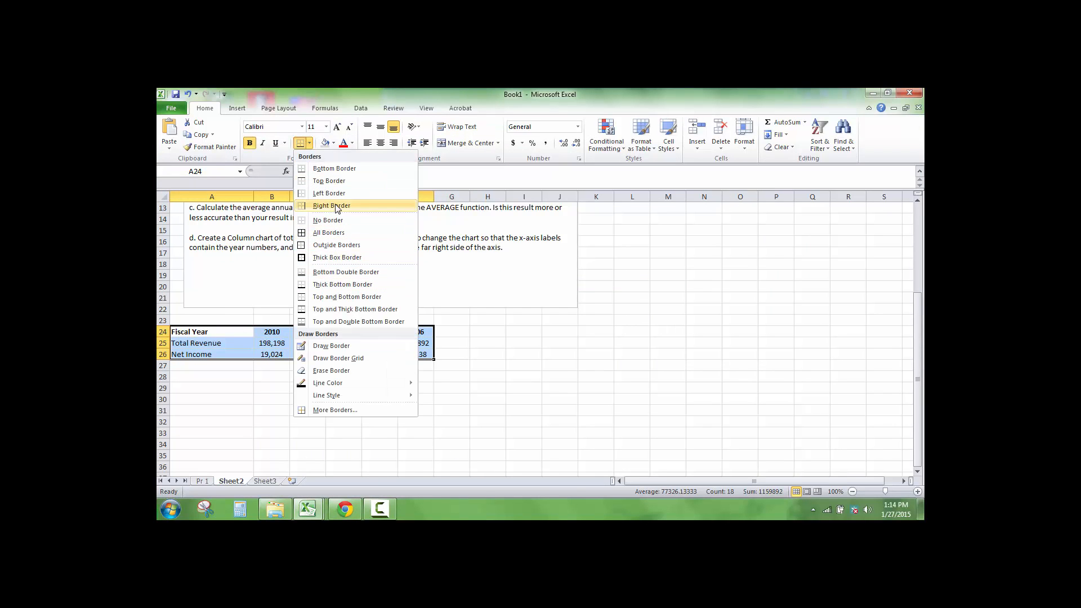
left_click(329, 232)
left_click(264, 374)
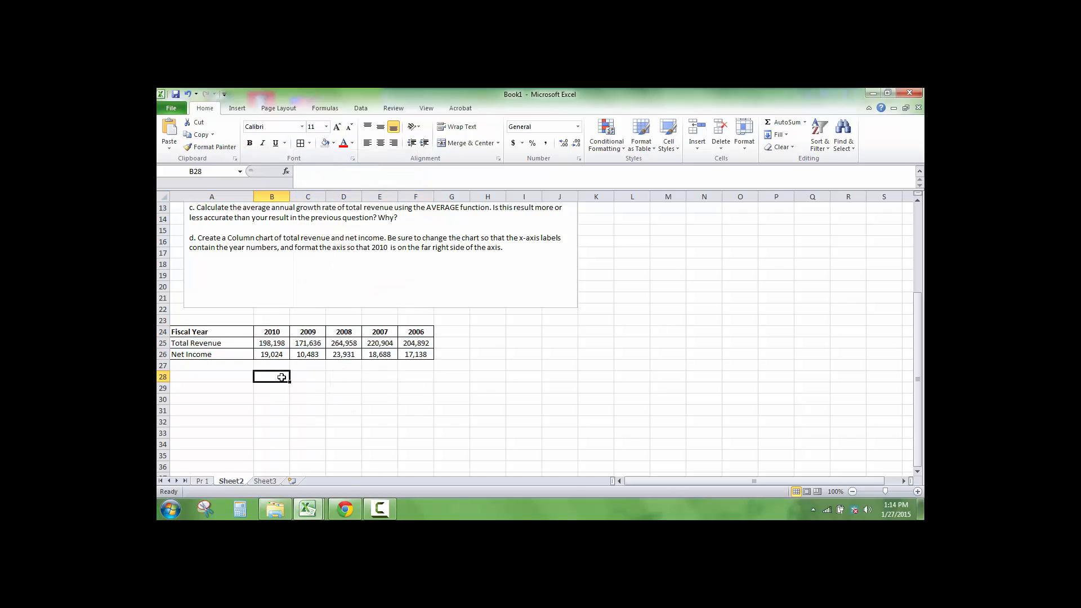
Step: Shade the Fiscal Year header row A24:F24 light grey
left_click(246, 355)
left_click_drag(243, 332, 416, 332)
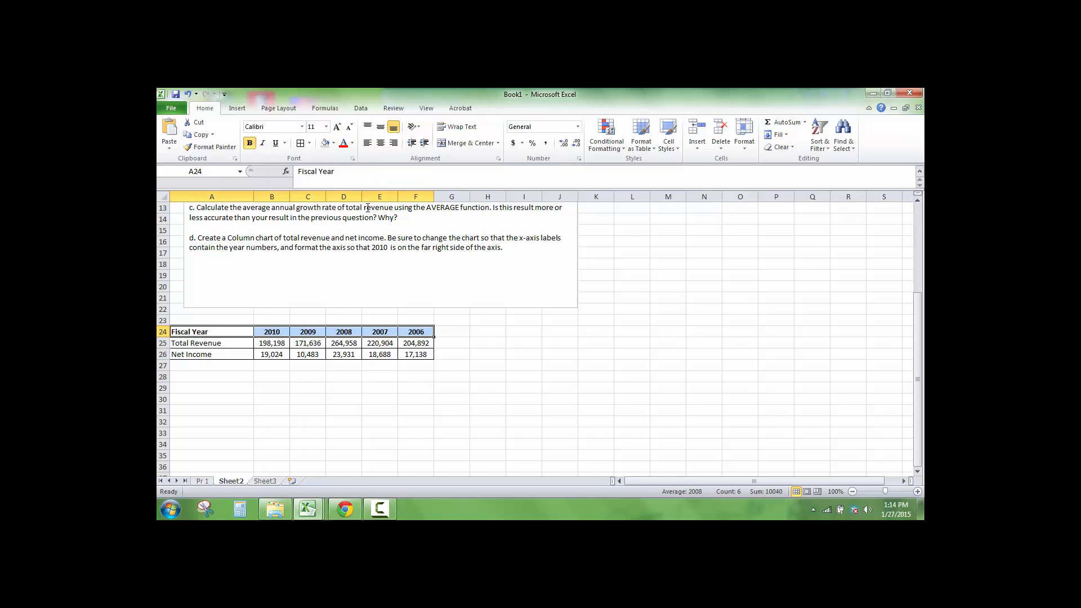
left_click(325, 143)
left_click(409, 390)
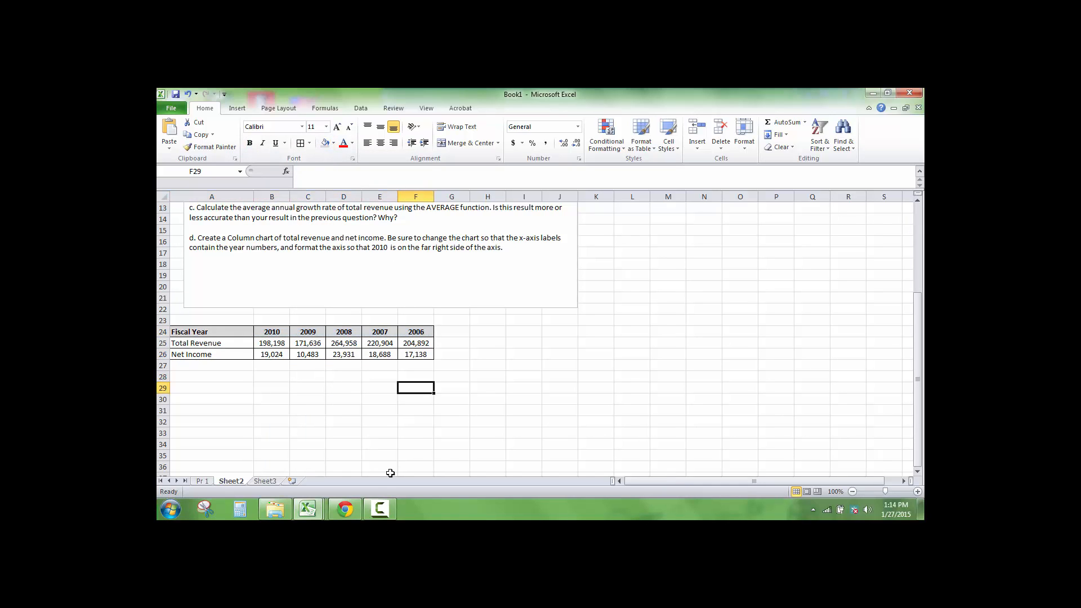
Step: Label A27 "Profit Margin" and calculate the 2010 margin in B27 with the formula =B26/B25
scroll(321, 404, "up", 4)
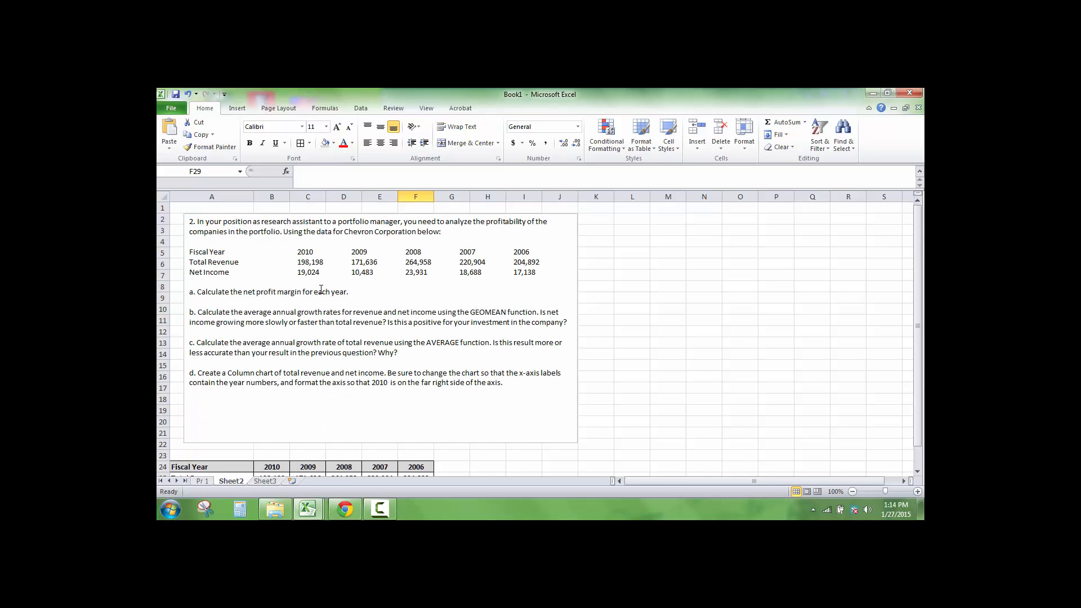
scroll(324, 311, "down", 2)
left_click(195, 424)
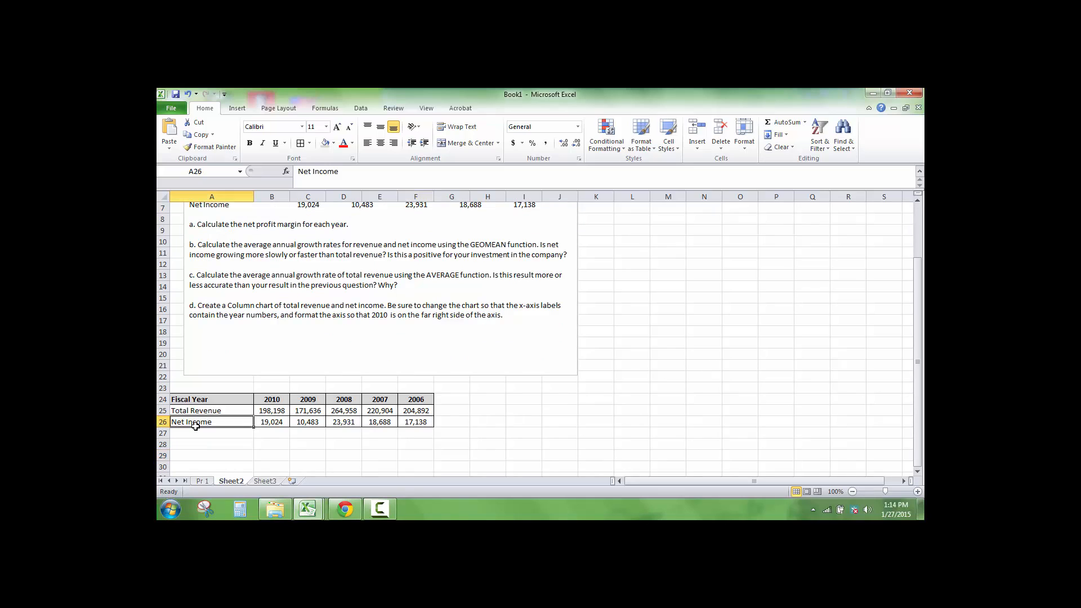
left_click(193, 436)
type("Pr")
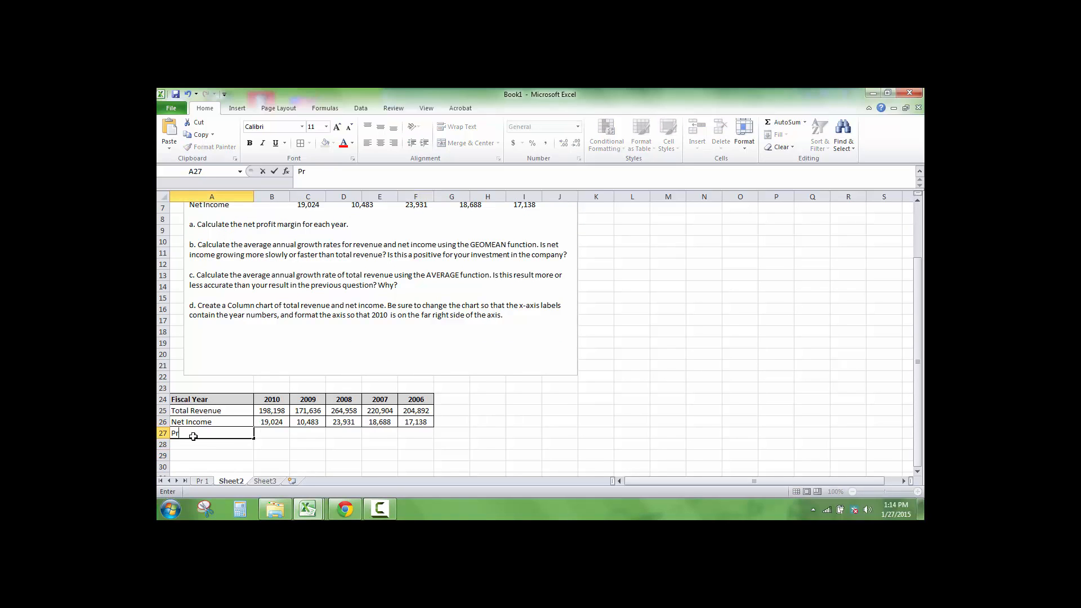
type("ofit Margin")
key("Tab")
type("=")
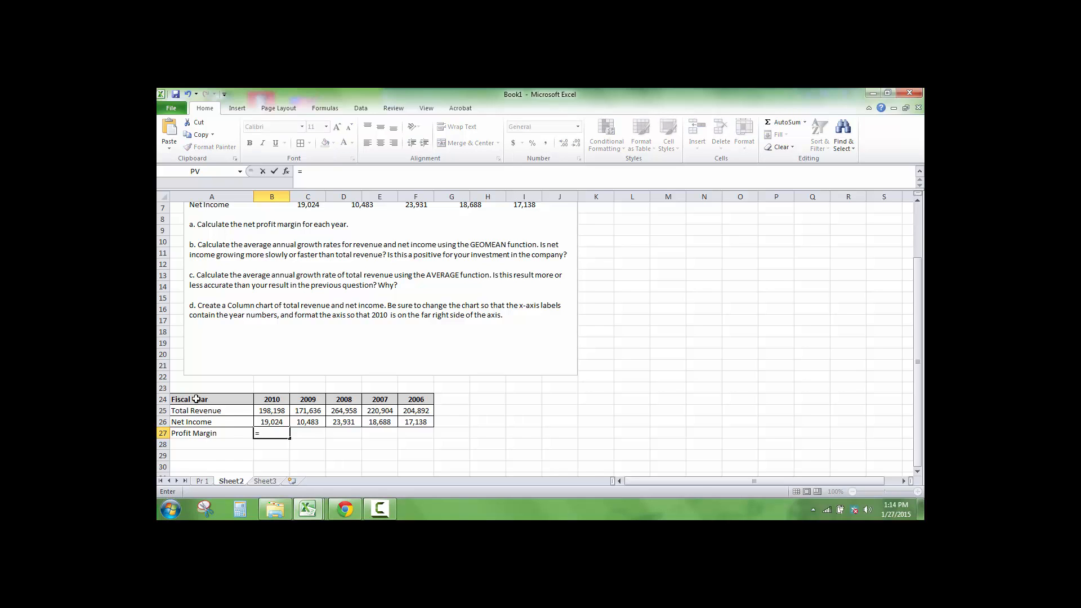
left_click(278, 423)
type("/")
left_click(275, 411)
key("Tab")
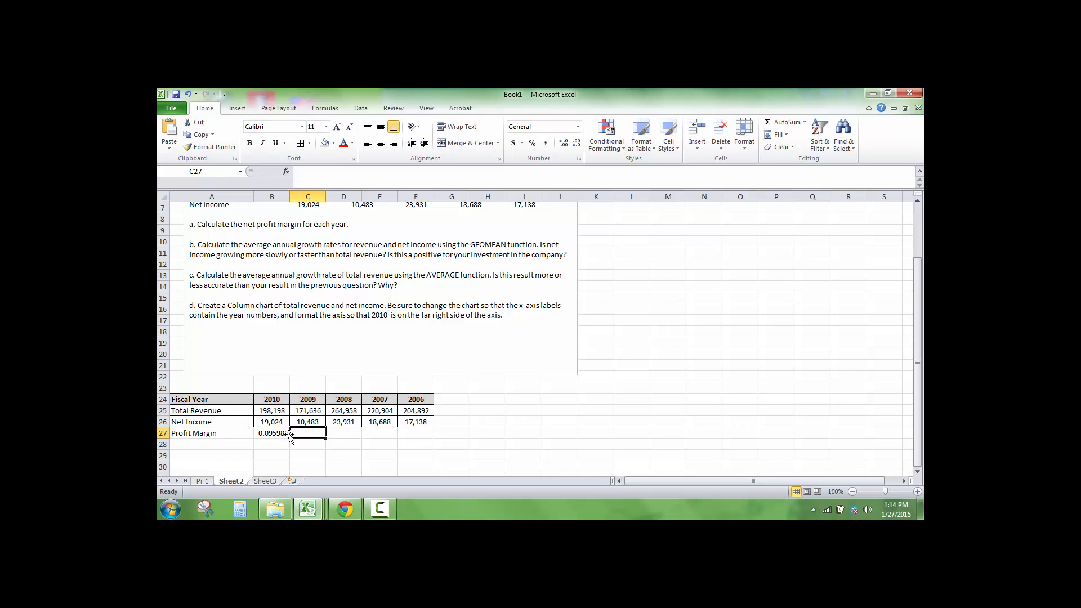
Step: Format the profit margin in B27 as a percentage with two decimals and fill the formula across to F27
left_click(280, 434)
left_click(532, 143)
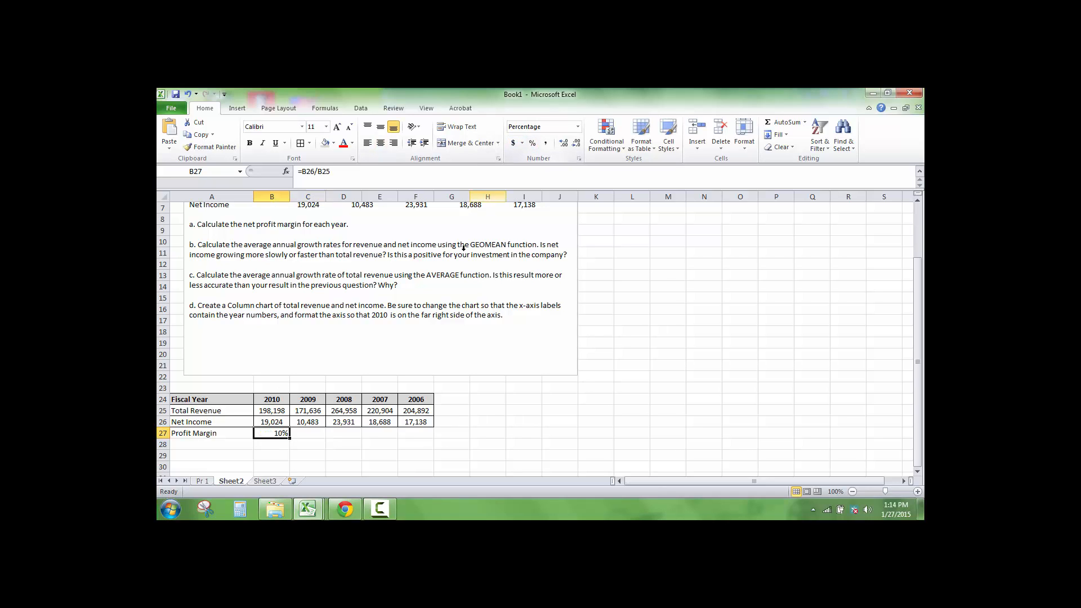
left_click(563, 143)
left_click(562, 143)
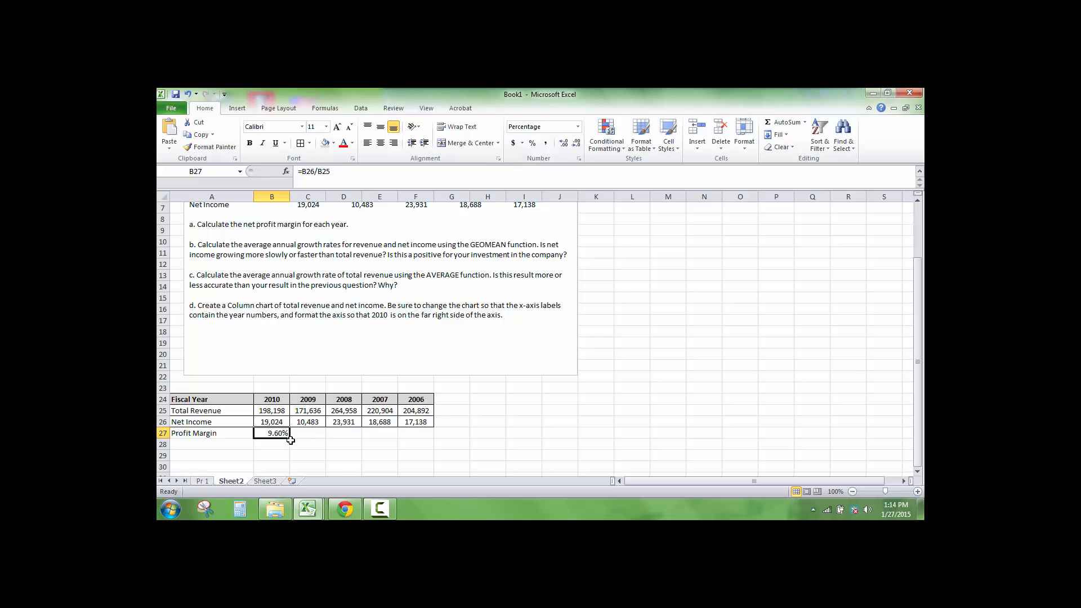
left_click_drag(289, 437, 420, 448)
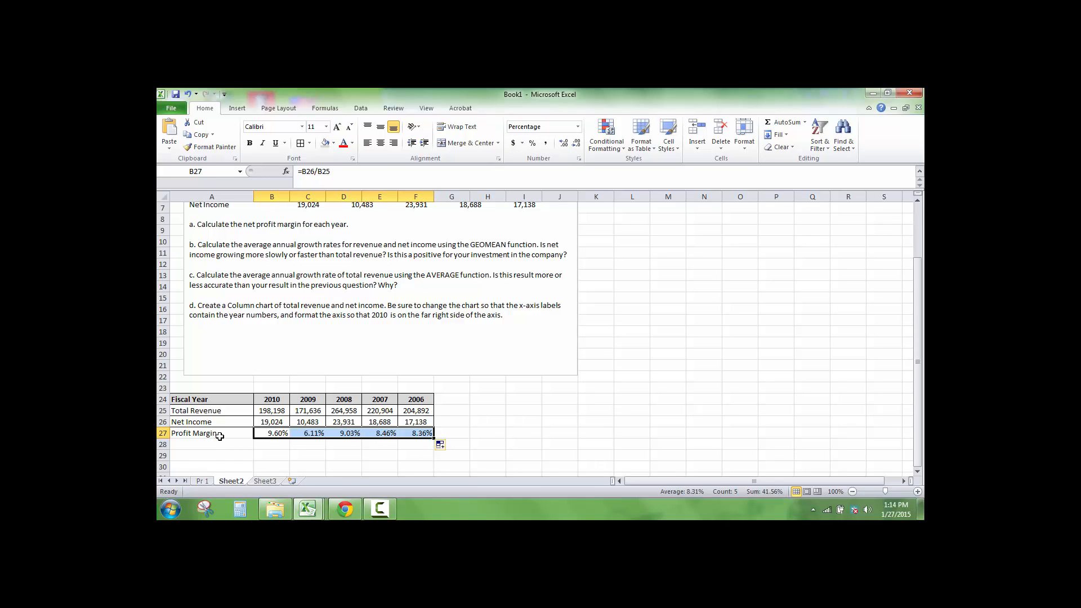
Step: Apply all borders to the Profit Margin row A27:F27
left_click_drag(231, 438, 430, 439)
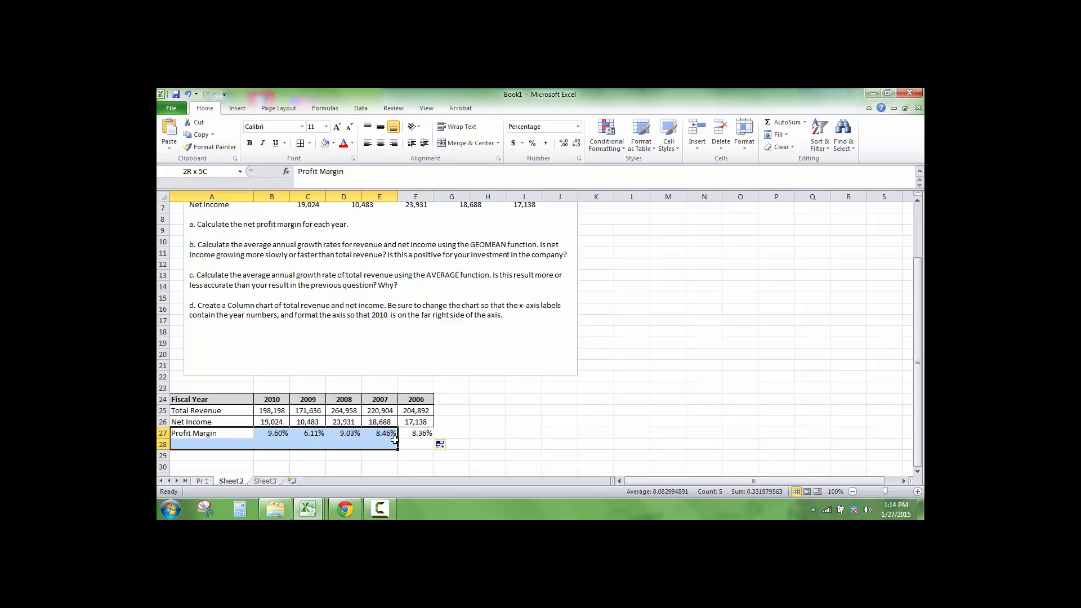
left_click(300, 143)
left_click(504, 420)
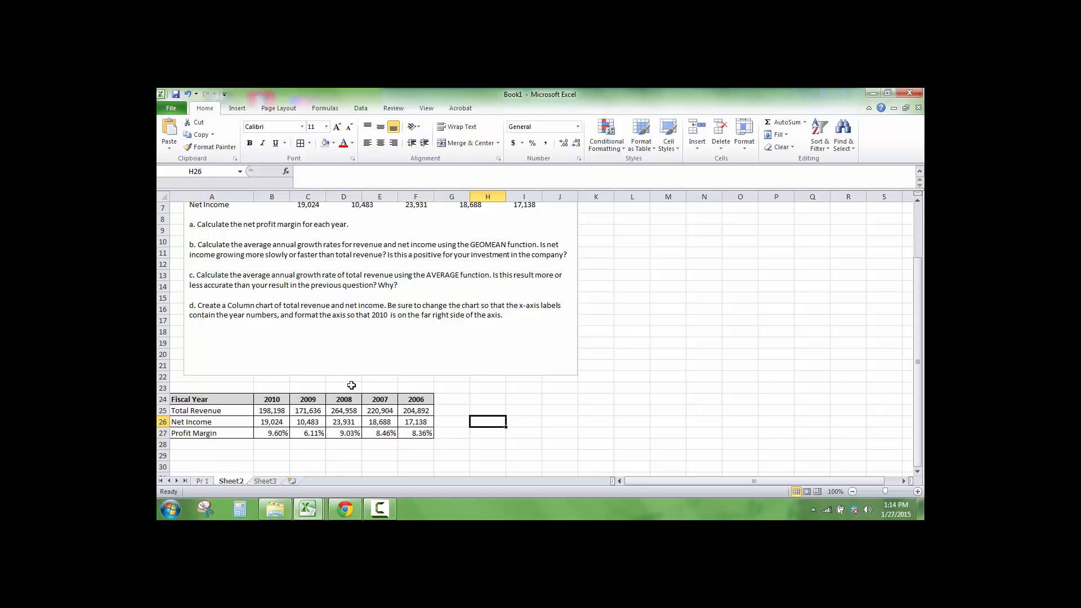
scroll(362, 404, "down", 1)
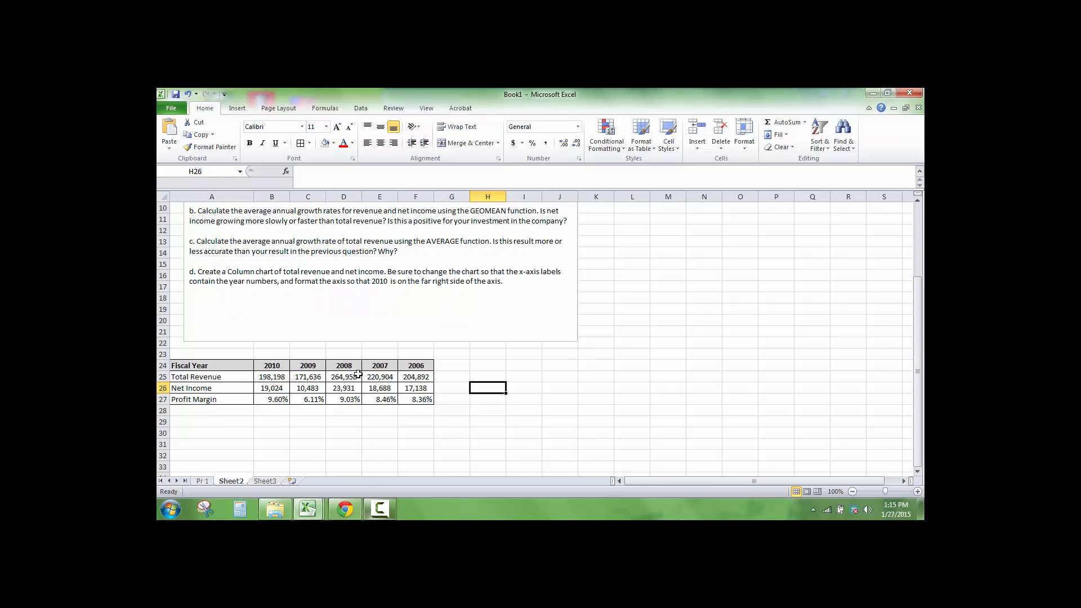
scroll(352, 329, "up", 3)
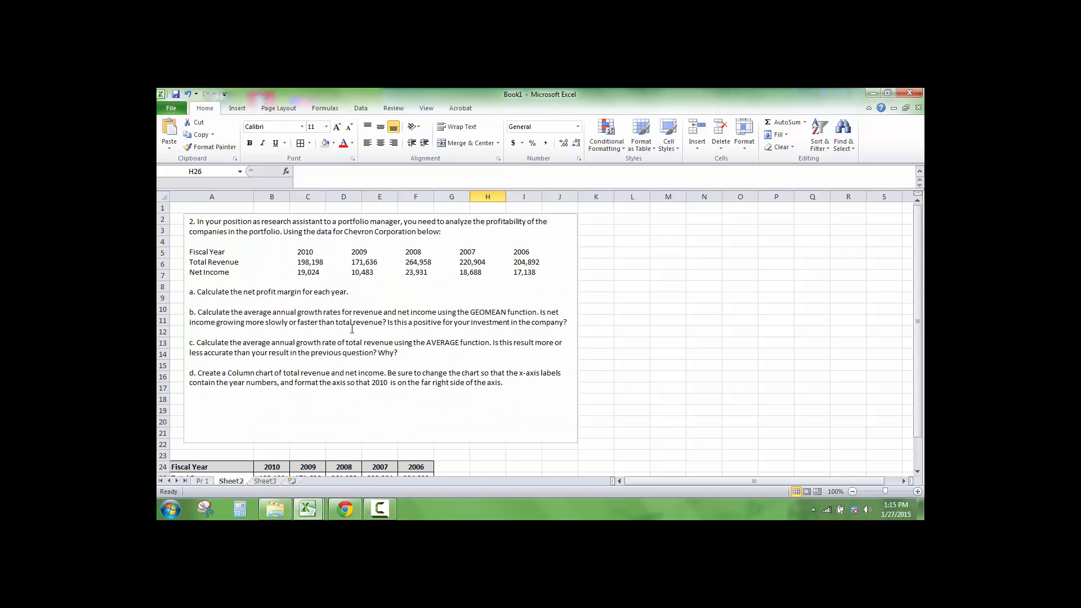
left_click(294, 326)
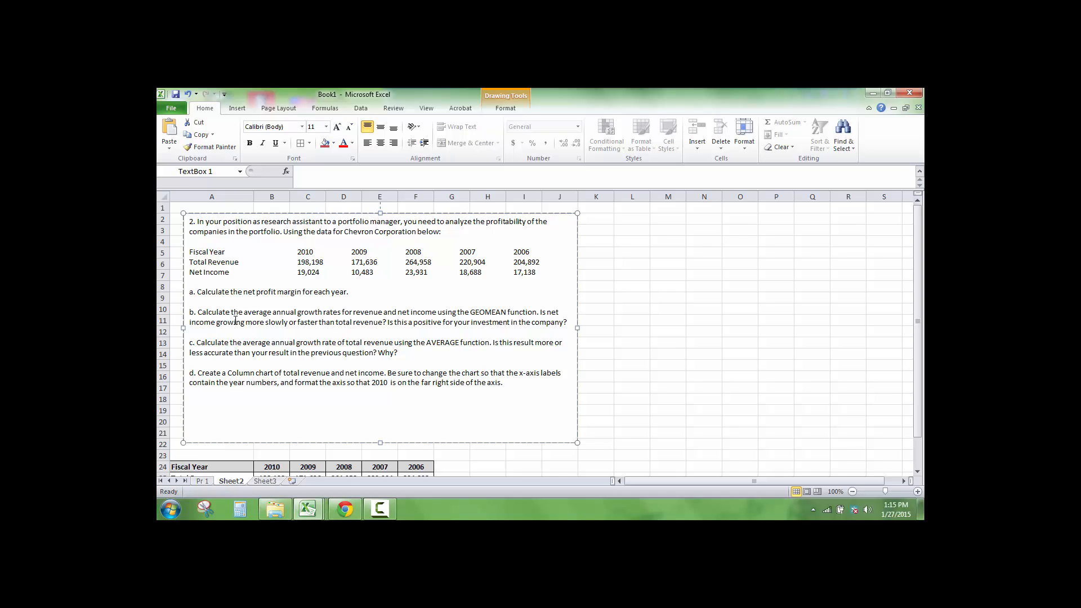
left_click(391, 506)
left_click(856, 462)
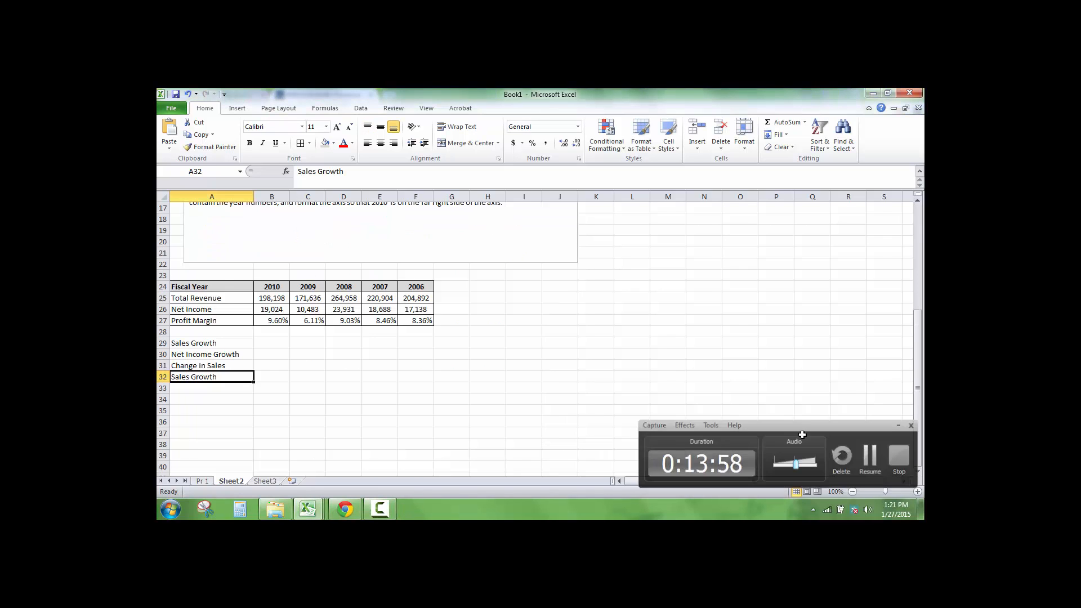
Step: Enter the formula =(B25/F25) beside the Sales Growth label in B29
left_click(358, 354)
left_click(231, 343)
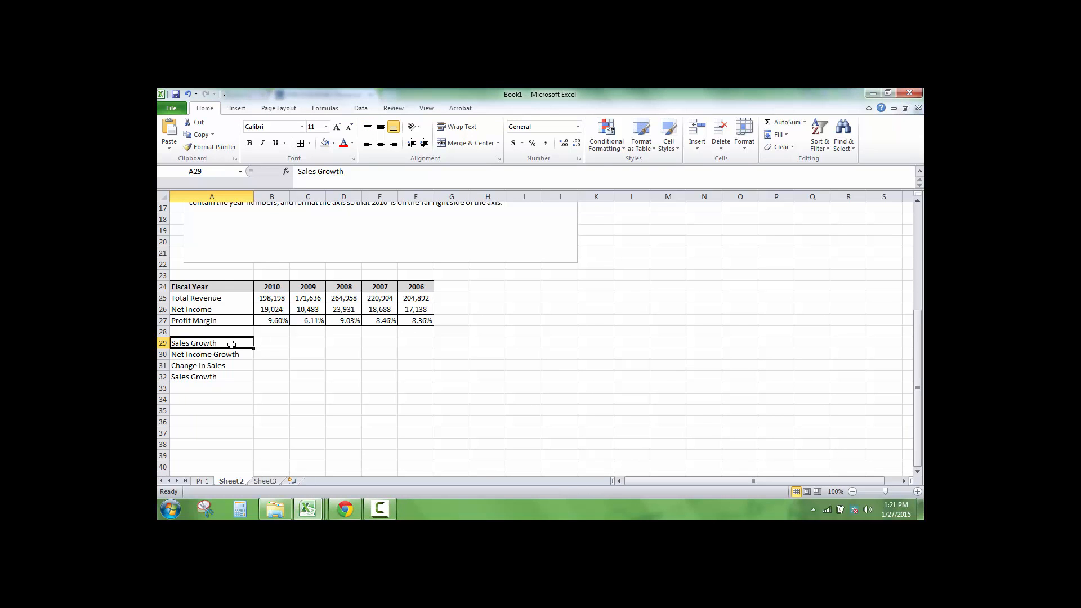
left_click(280, 350)
left_click(285, 343)
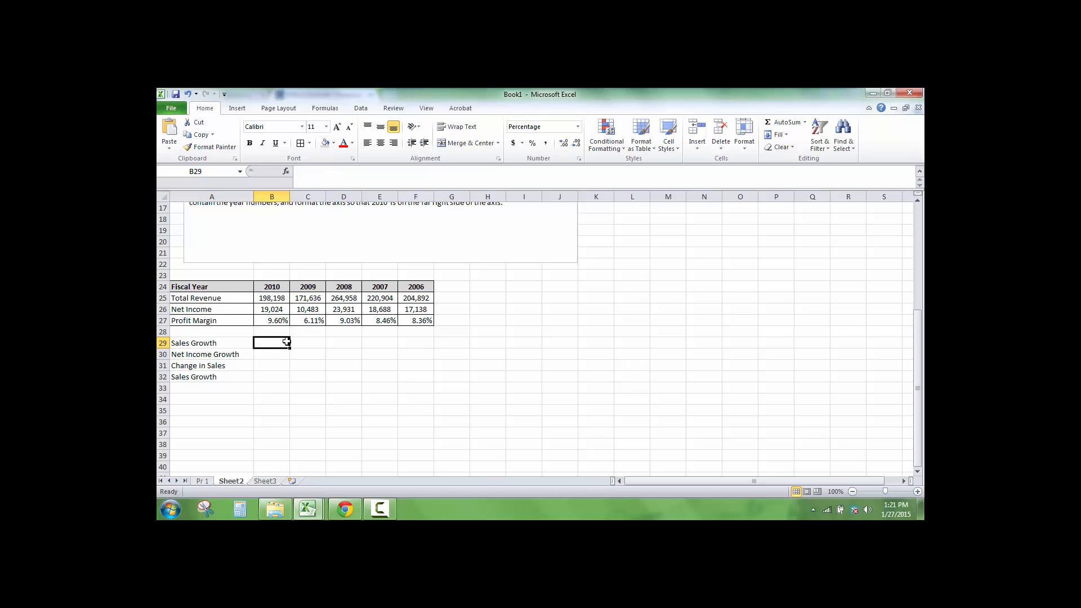
type("=(")
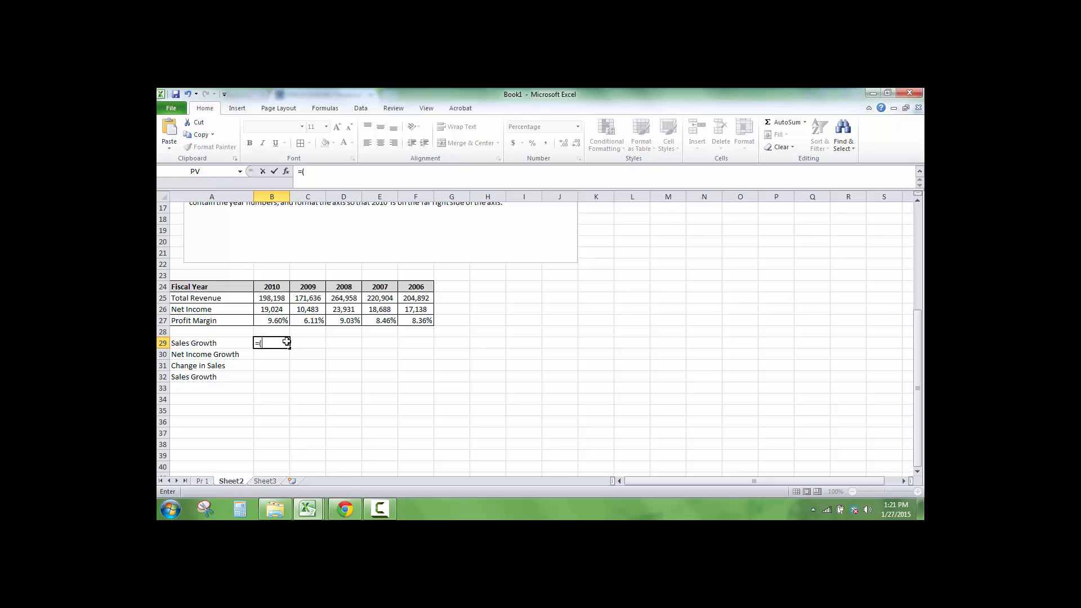
left_click(270, 296)
type("/")
left_click(406, 298)
type(")")
key("Return")
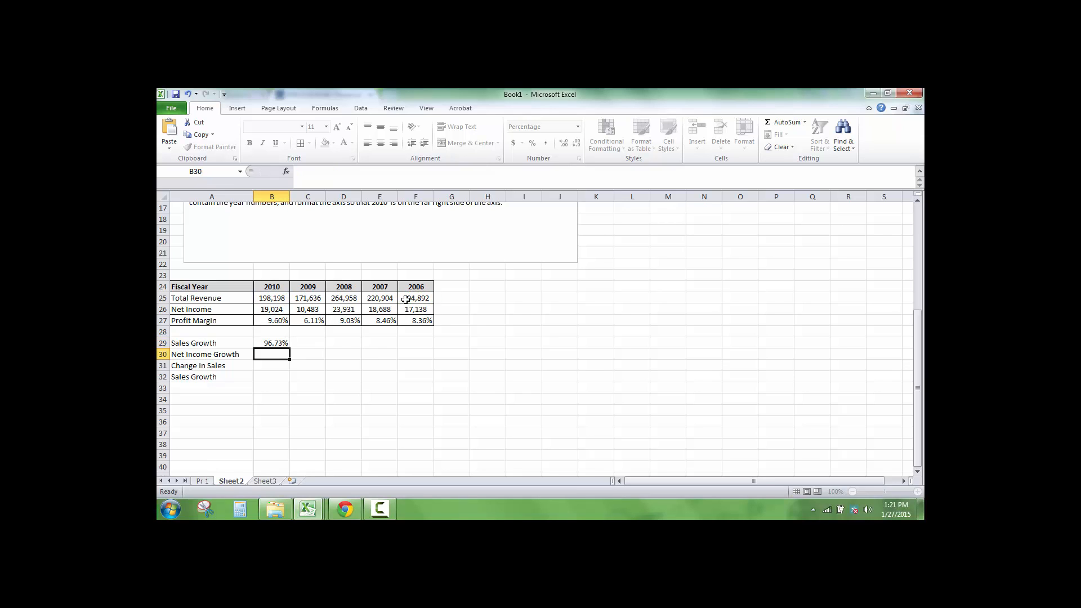
Step: Extend the Sales Growth formula in B29 to =(B25/F25)-1
key("Up")
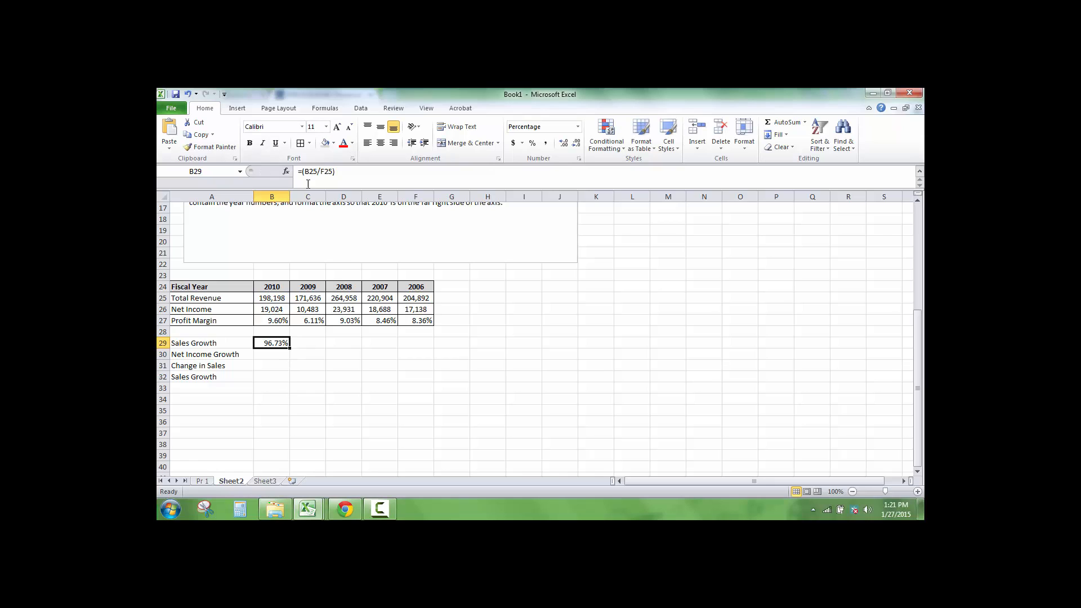
left_click(369, 171)
type("-1")
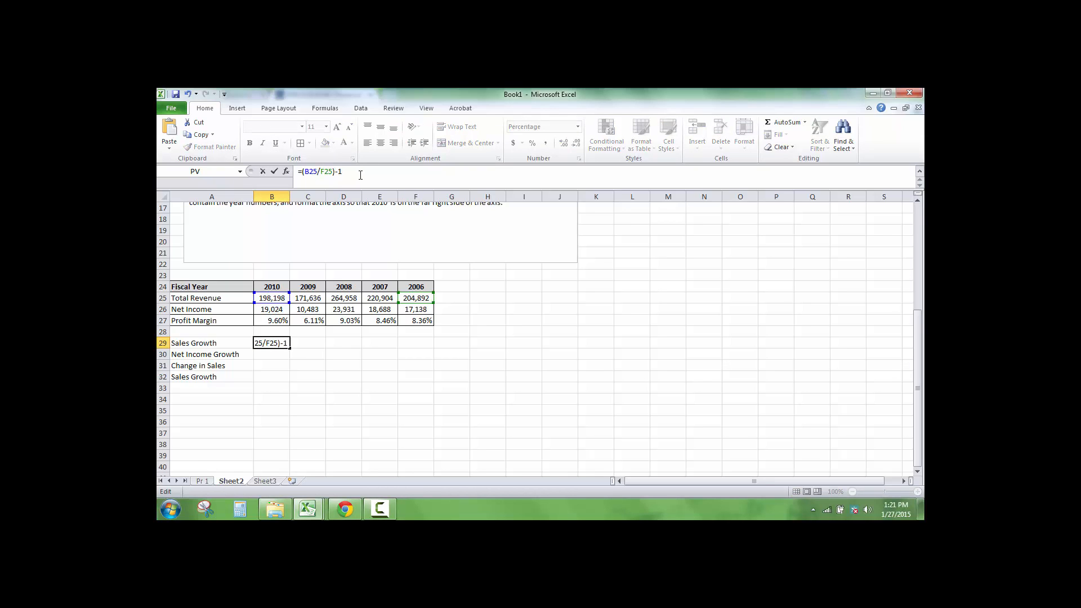
key("Return")
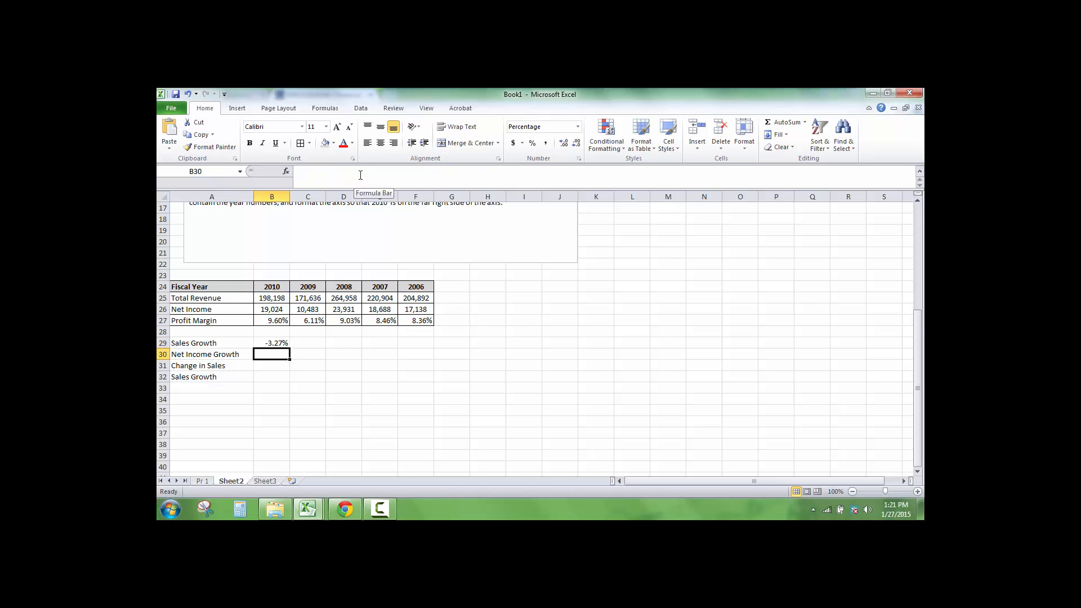
key("Up")
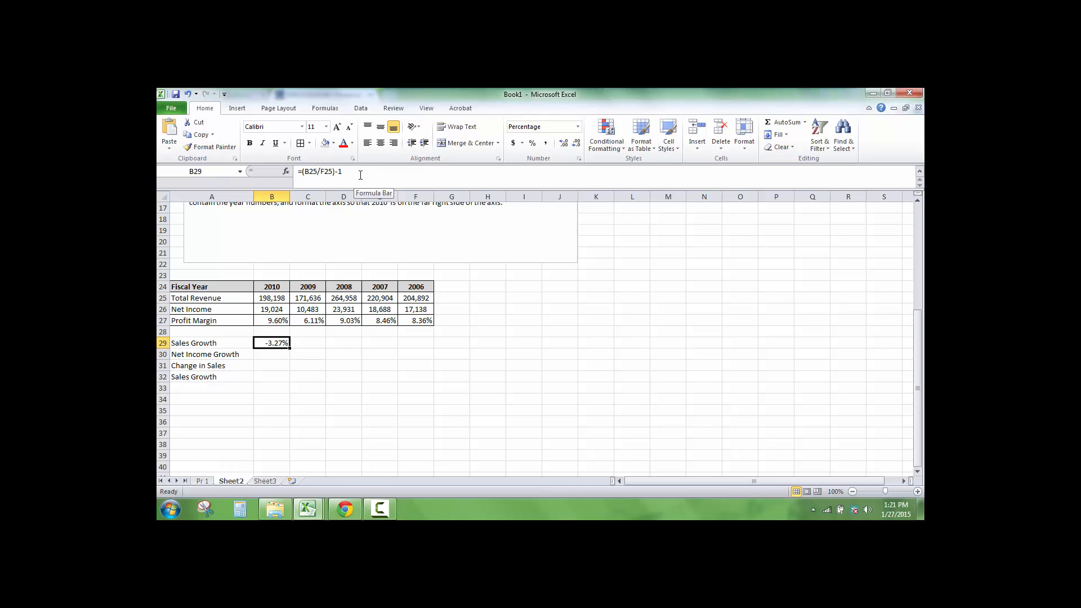
key("Left")
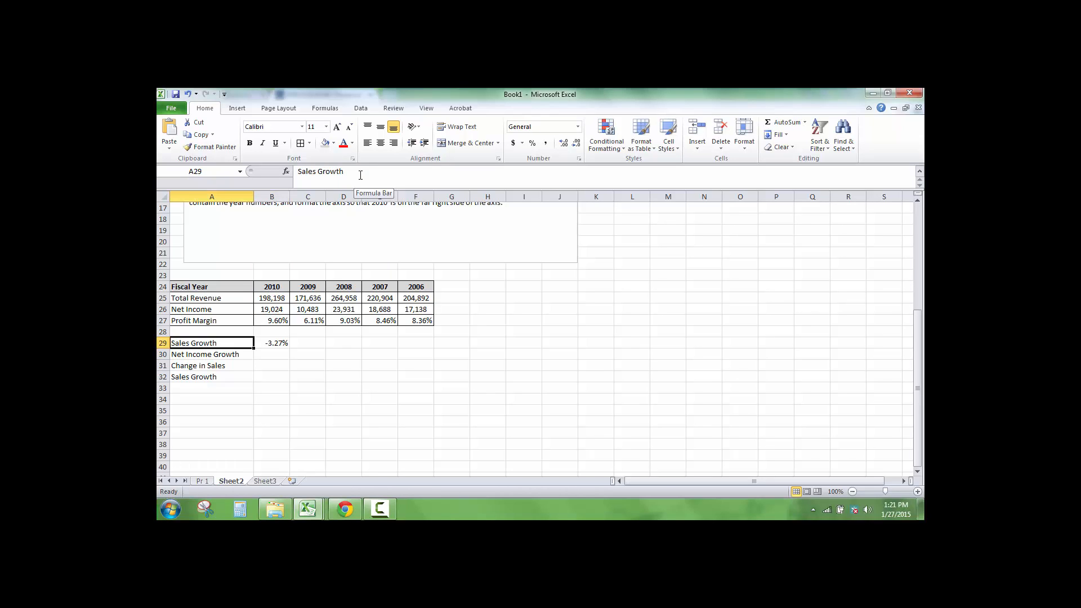
key("Down")
key("Right")
key("Down")
key("Up")
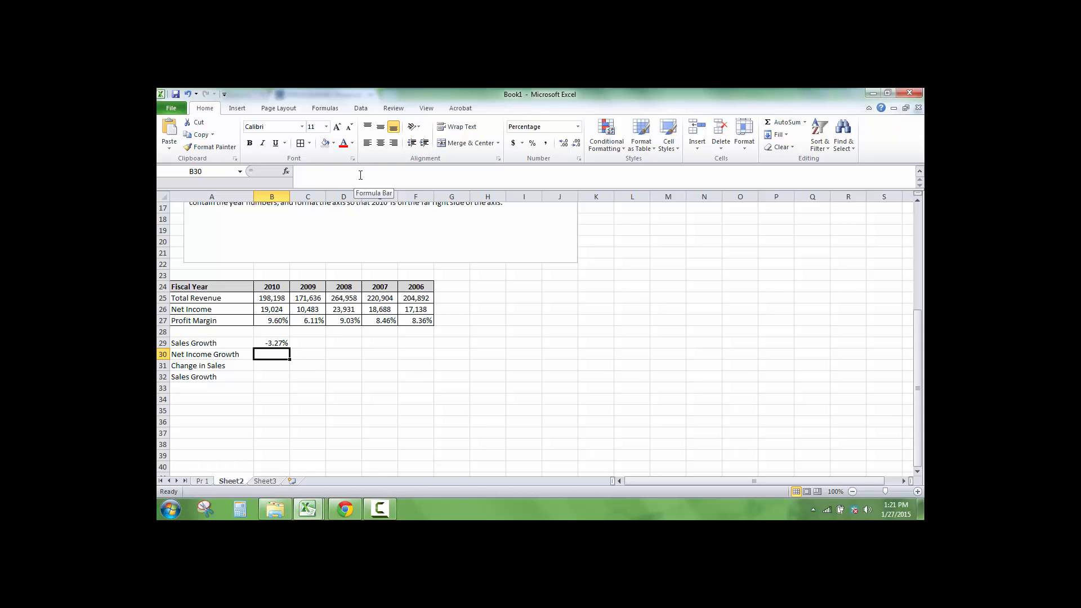
Step: Undo both Sales Growth entries in B29 and calculate the annual rate there with =(B25/F25)^(1/4)-1
left_click(188, 94)
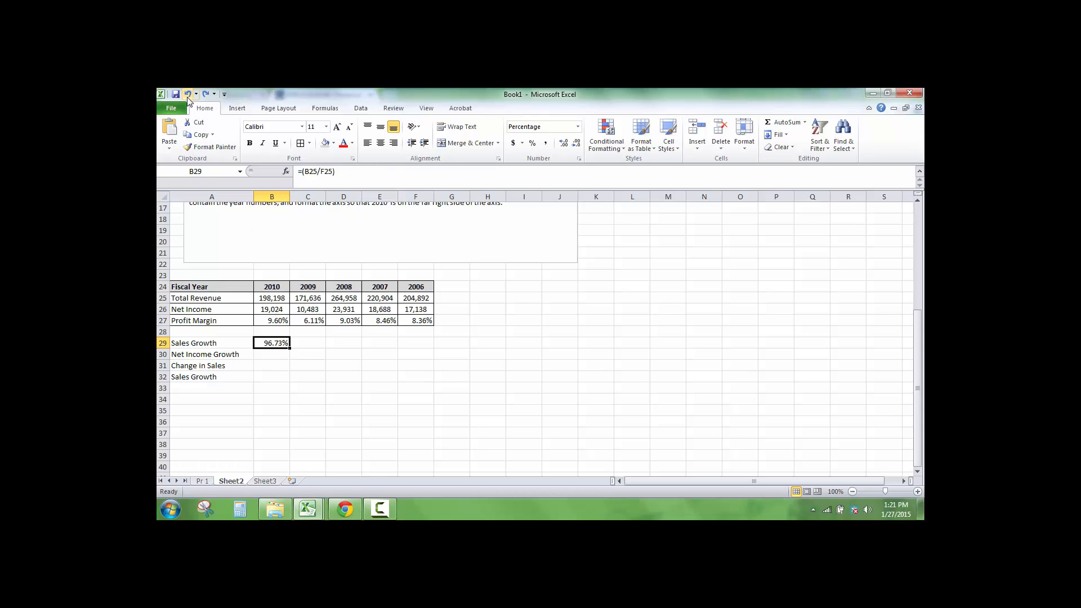
left_click(187, 95)
type("=(")
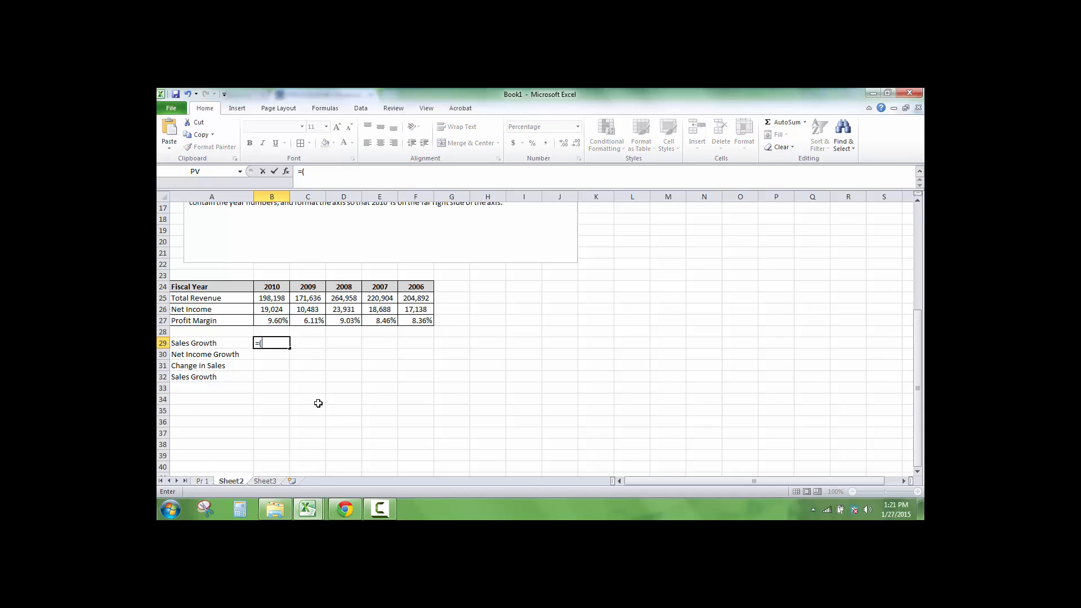
left_click(280, 298)
type("/")
left_click(416, 300)
type(")")
type("^(1/4)-1")
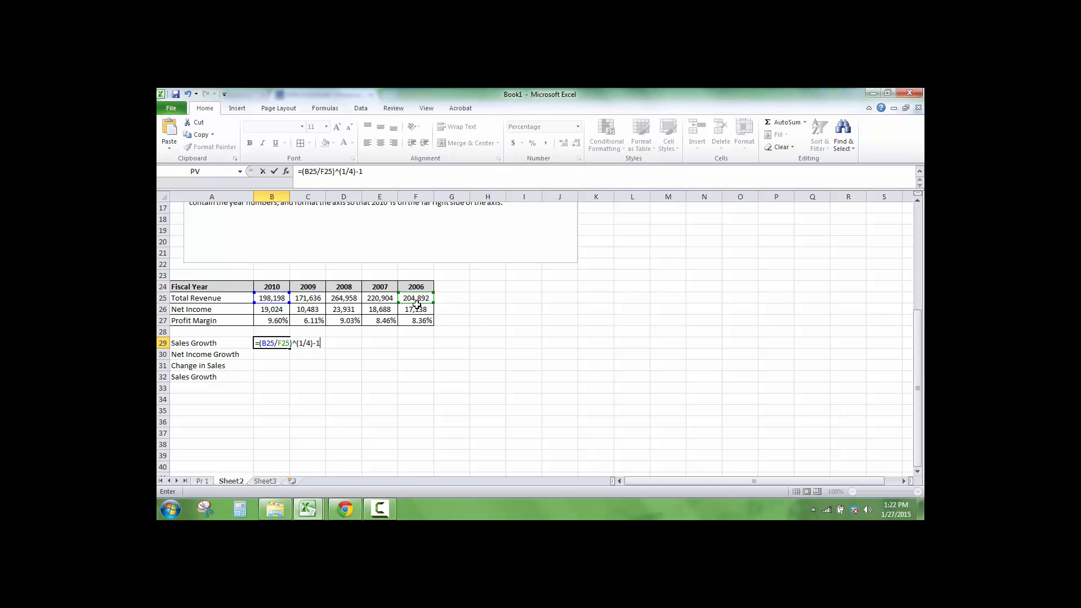
key("Return")
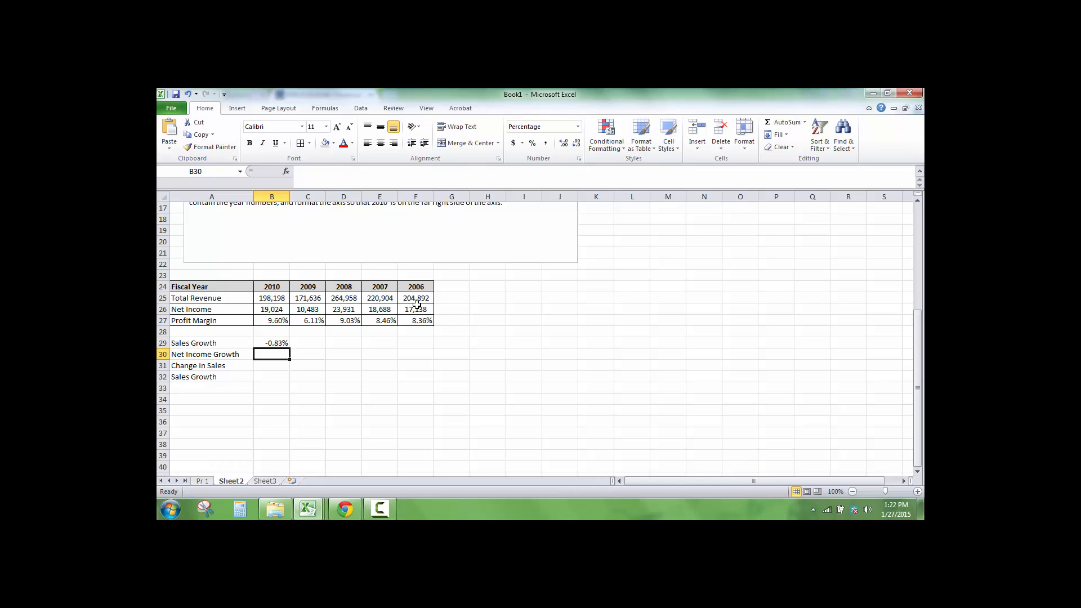
Step: Calculate the annual Net Income Growth in B30 with the formula =(B26/F26)^(1/4)-1
type("=(")
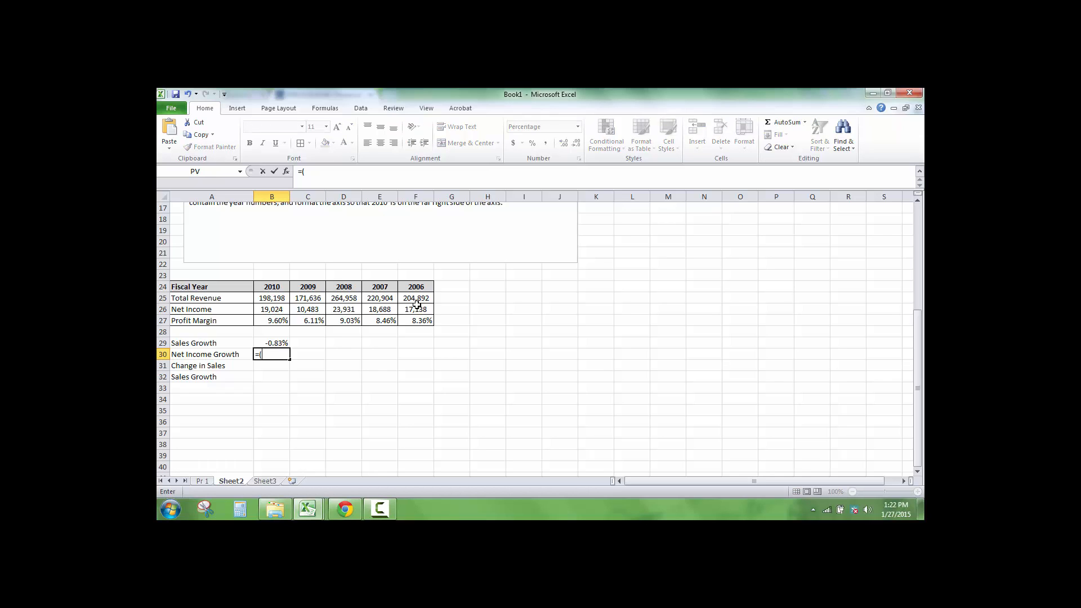
left_click(282, 308)
type("/")
left_click(408, 309)
type(")^(1/4)-1")
key("Return")
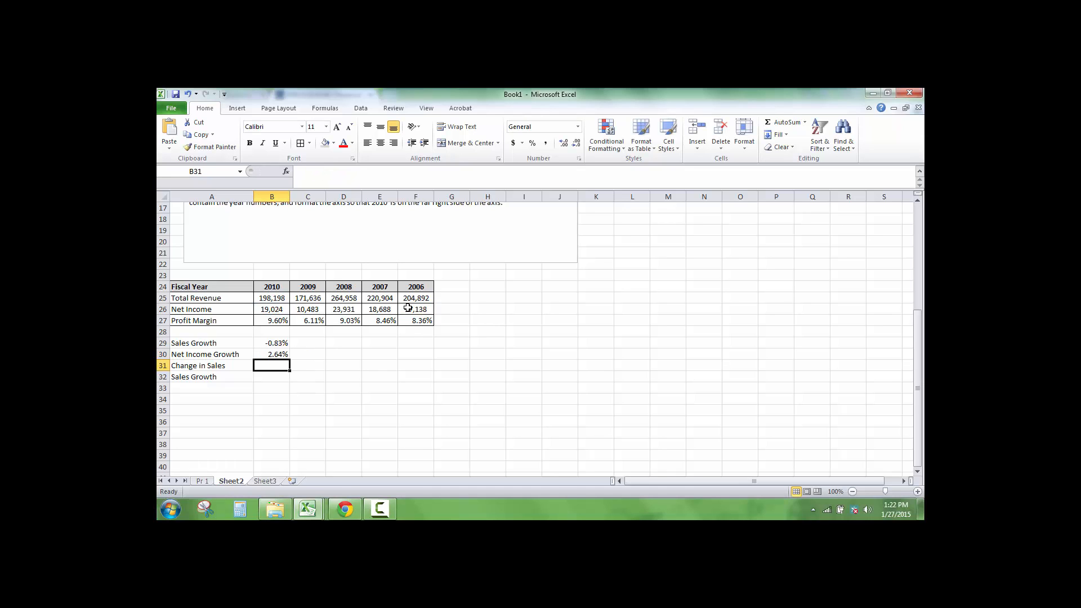
key("Up")
key("Up")
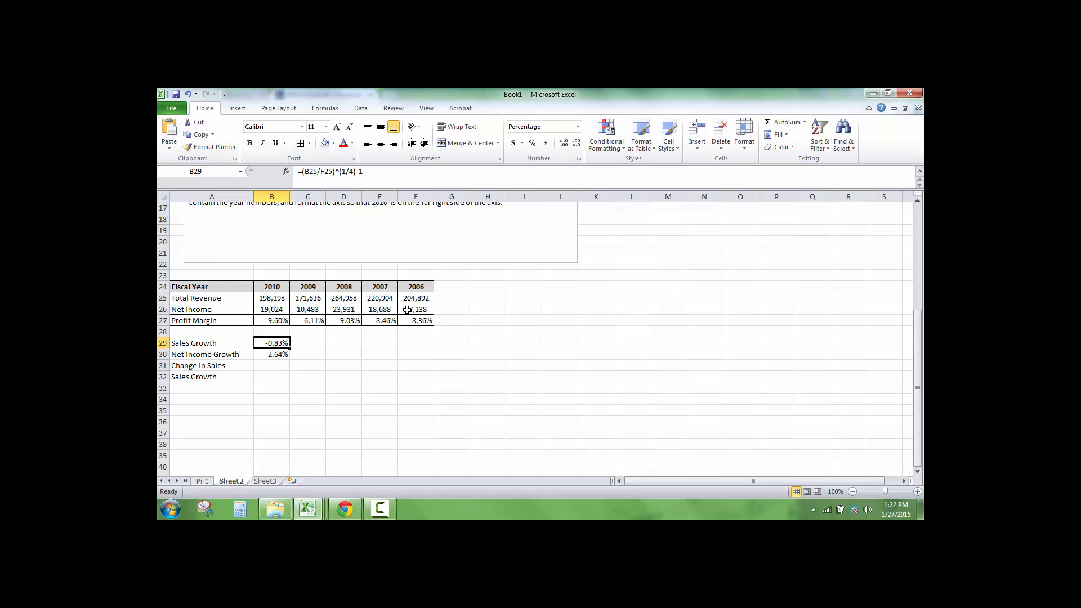
key("Down")
key("Down")
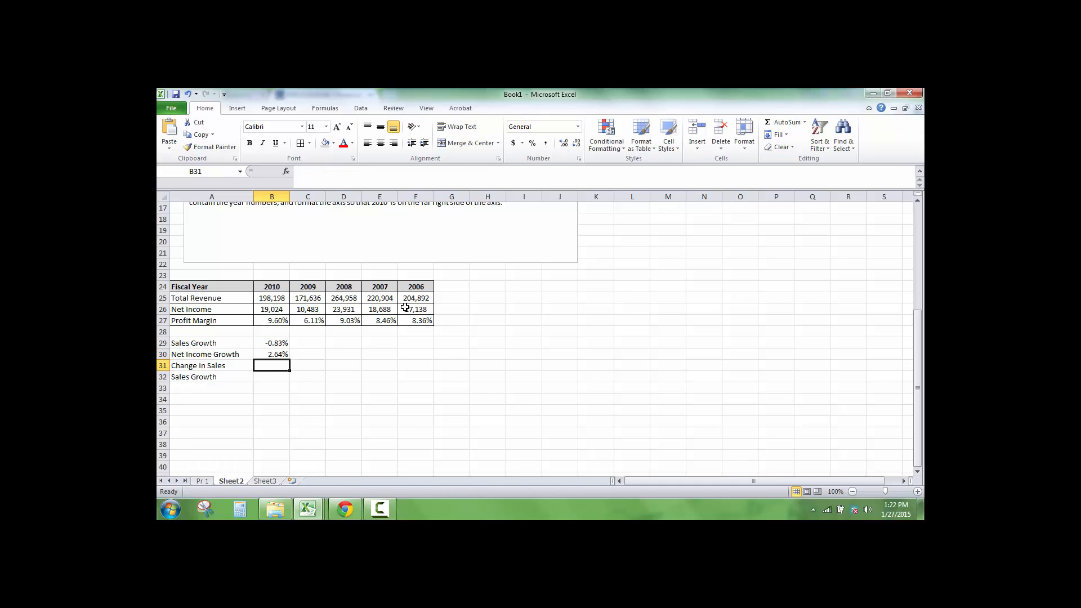
Step: Calculate the 2010 Change in Sales in B31 with the formula =B25/C25
type("=")
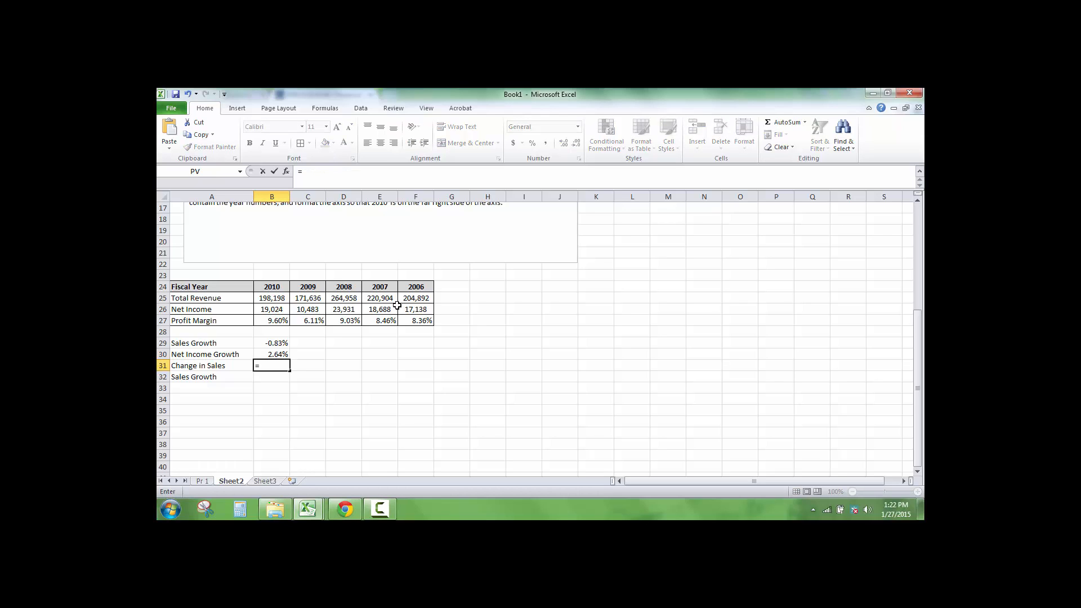
left_click(273, 310)
type("/")
left_click(305, 309)
key("BackSpace")
key("BackSpace")
key("BackSpace")
key("BackSpace")
key("BackSpace")
key("BackSpace")
key("BackSpace")
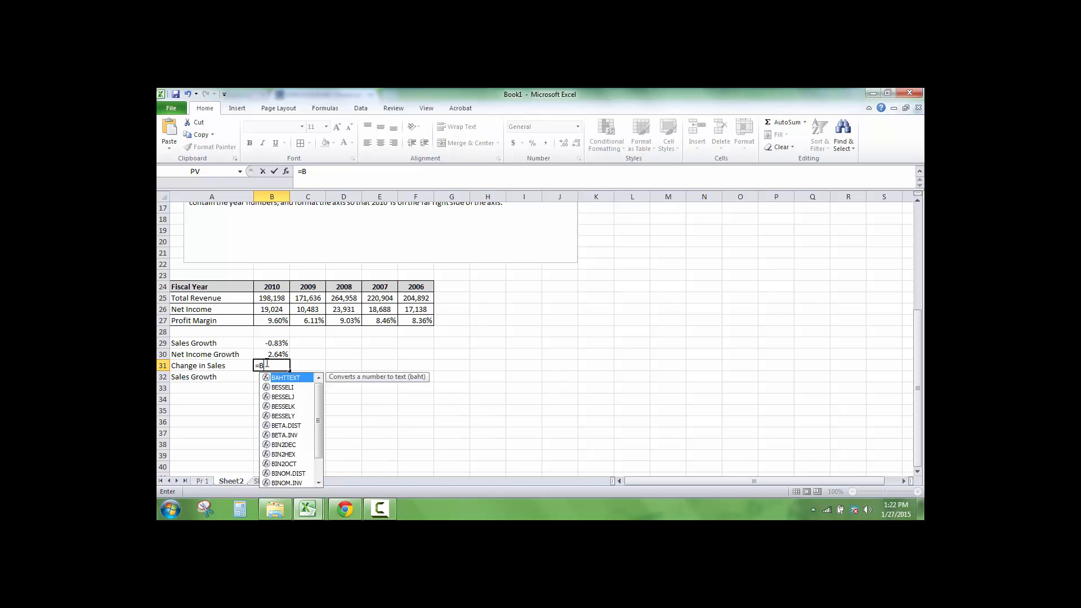
left_click(278, 299)
type("/")
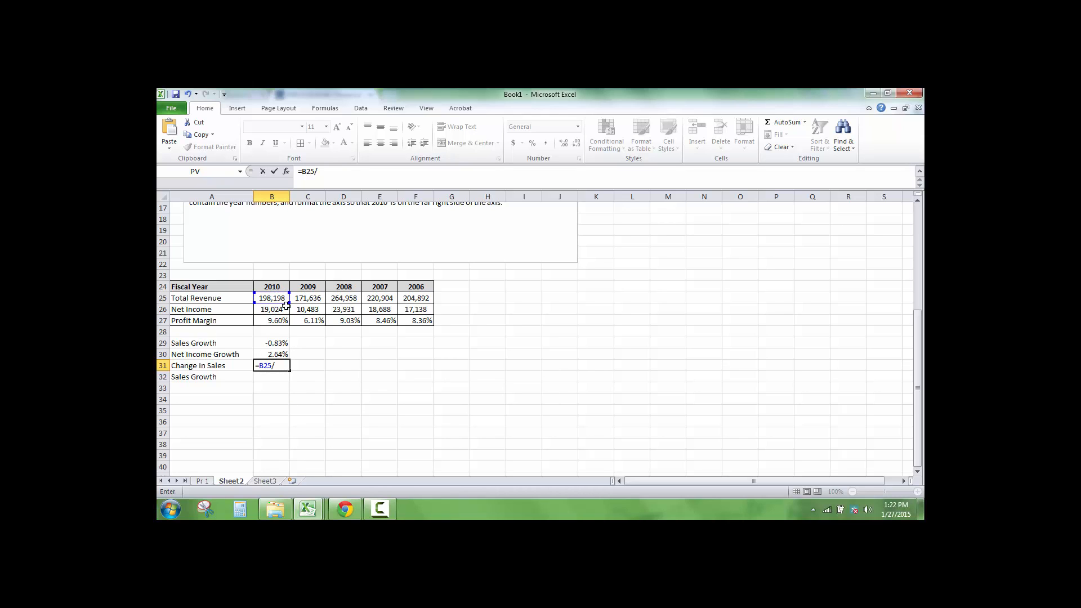
left_click(298, 301)
key("Tab")
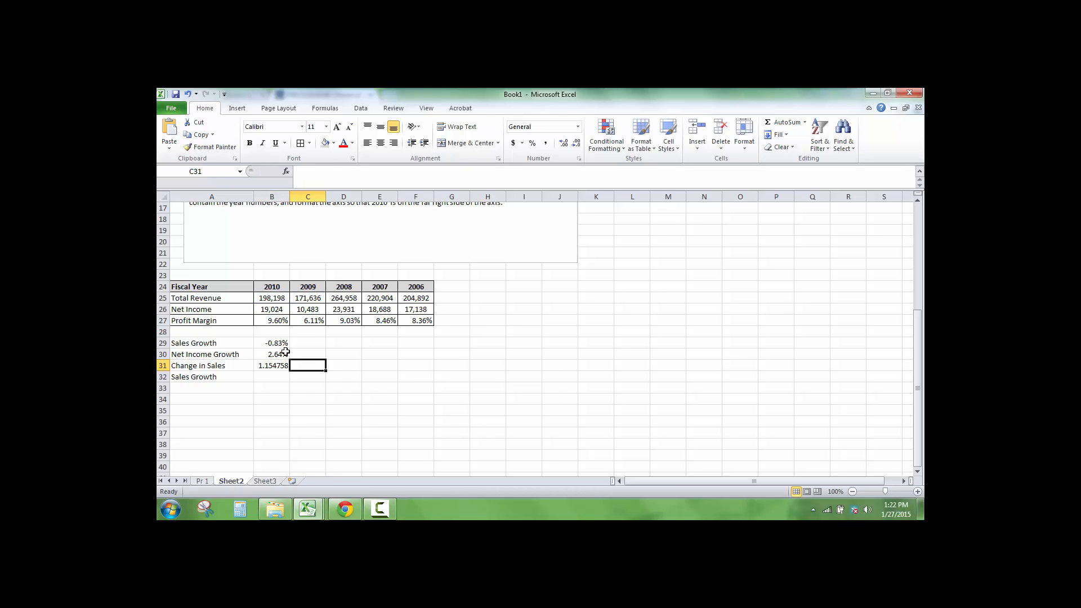
Step: Calculate the 2009 Change in Sales in C31 with the formula =C25/D25
type("=")
left_click(310, 297)
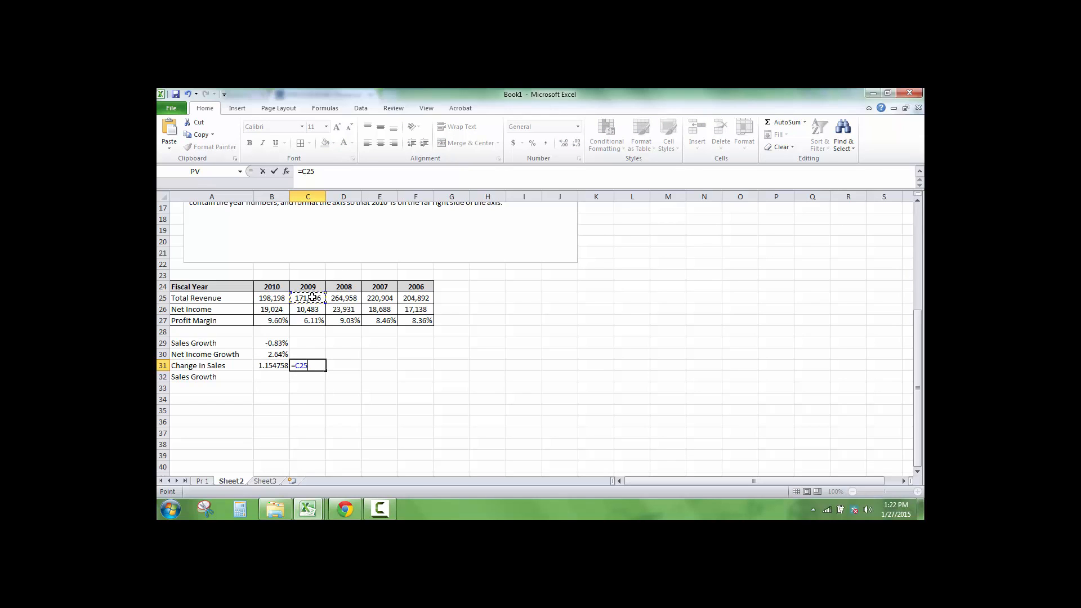
type("/")
left_click(341, 297)
key("Tab")
left_click(319, 366)
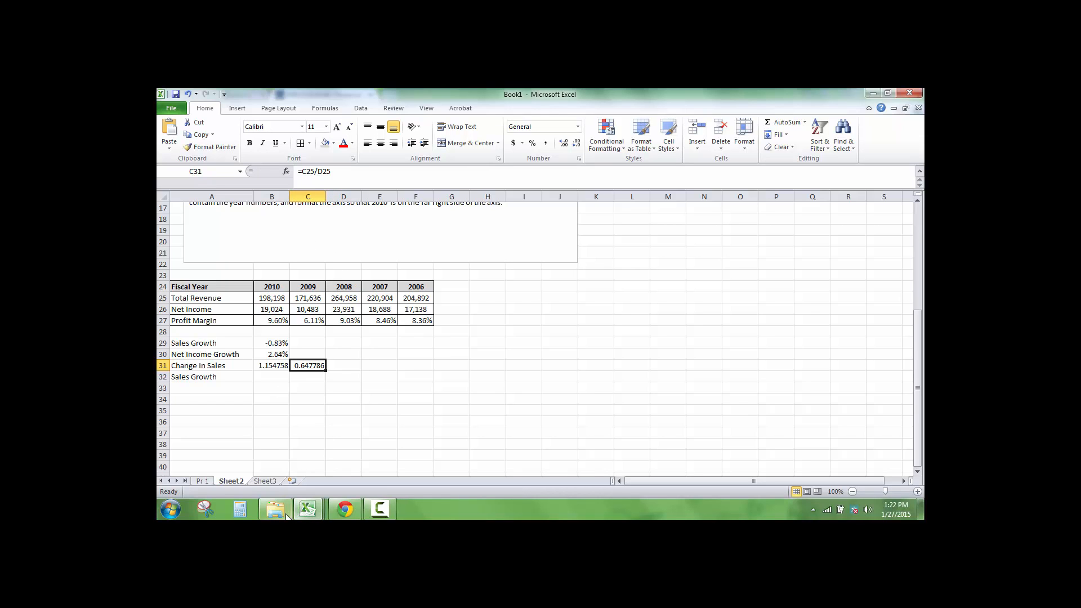
left_click(380, 509)
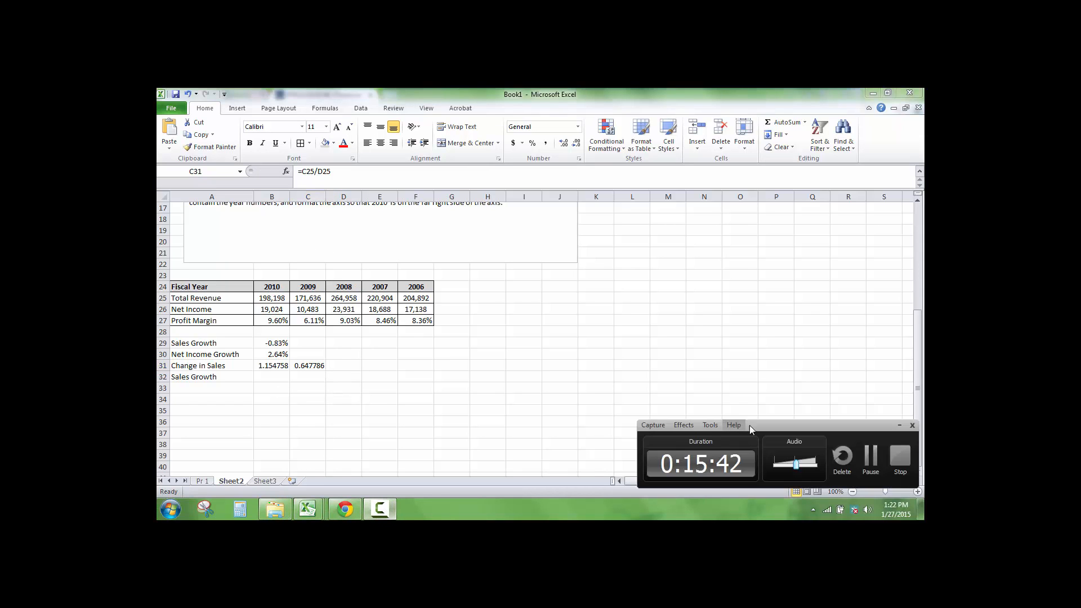
left_click(871, 457)
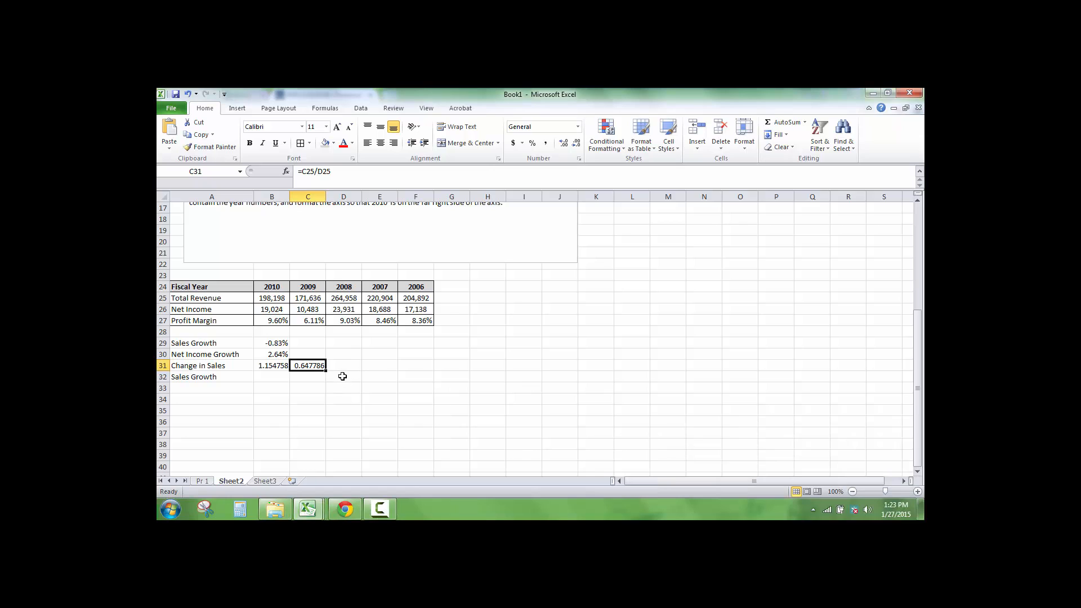
Step: Calculate the 2008 Change in Sales in D31 with the formula =D25/E25
left_click(343, 376)
left_click(327, 365)
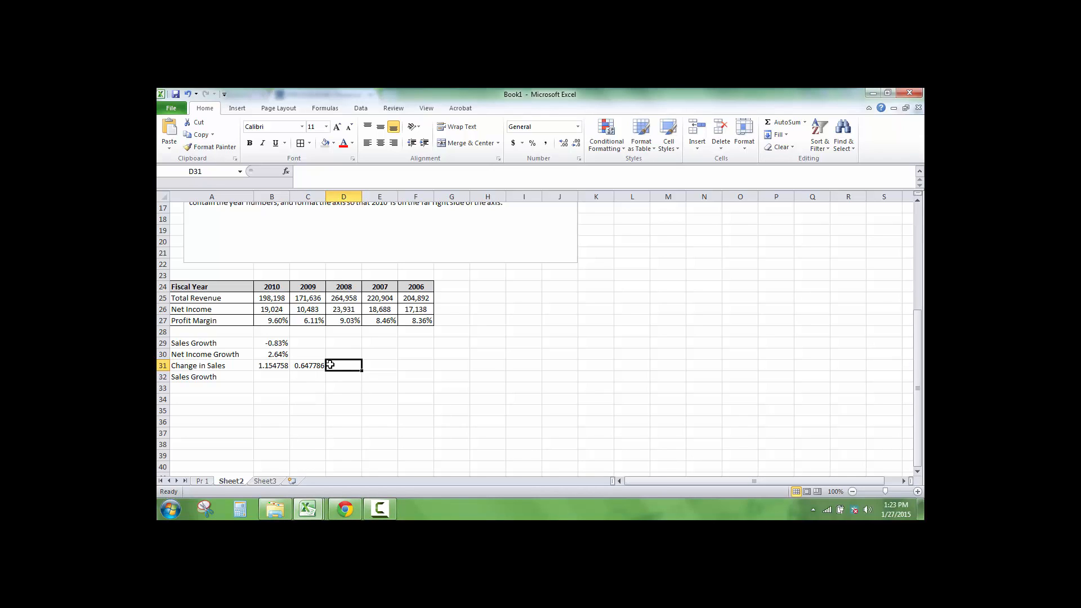
type("=")
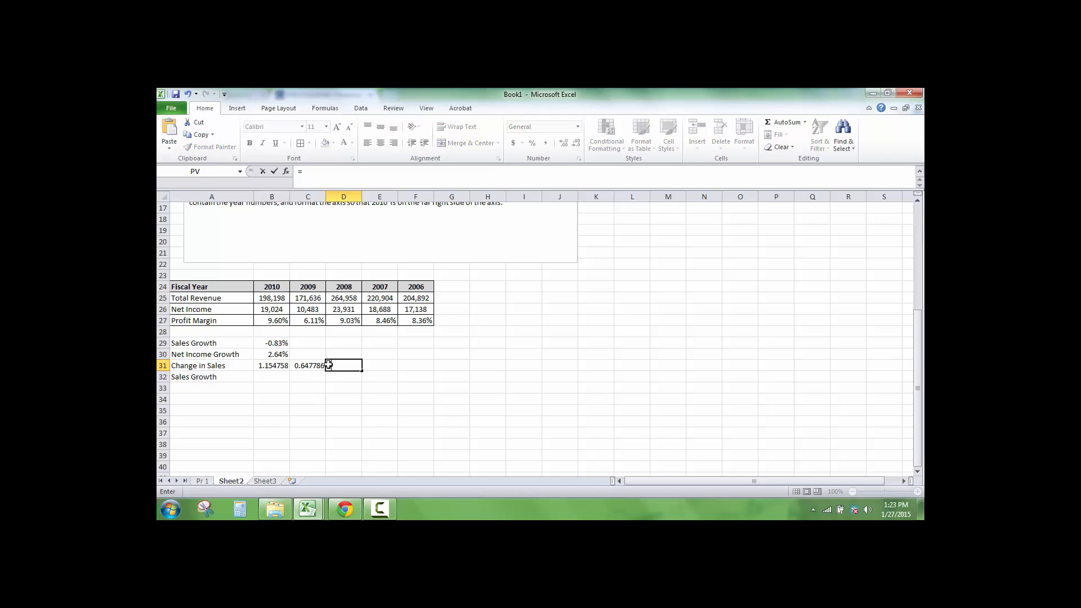
left_click(338, 296)
type("/")
left_click(383, 296)
key("Tab")
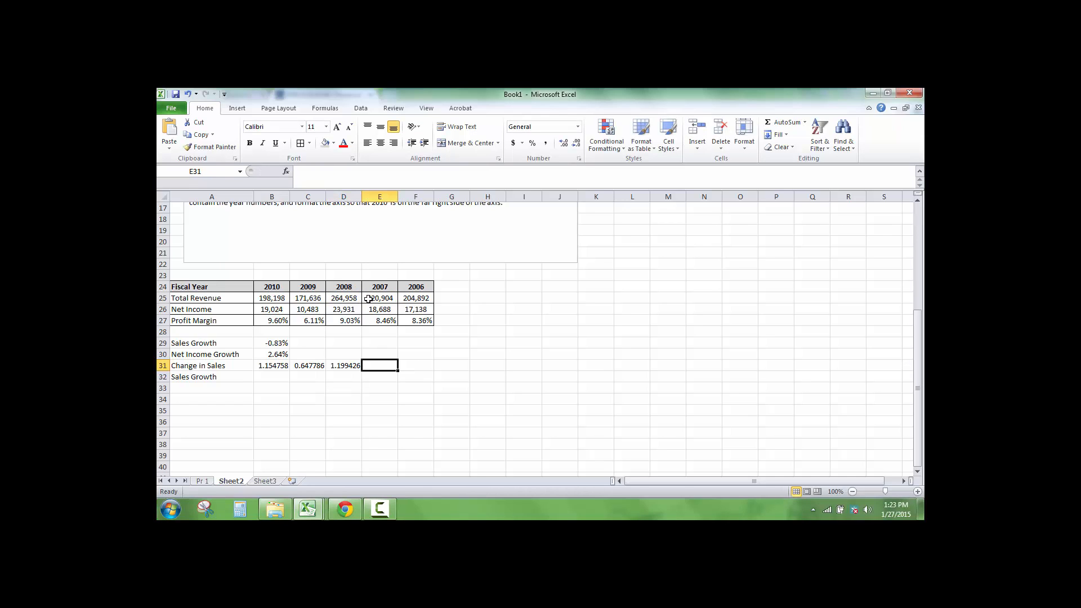
Step: Calculate the 2007 Change in Sales in E31 as 2007 revenue over 2006 revenue, =E25/F25
type("=")
left_click(369, 298)
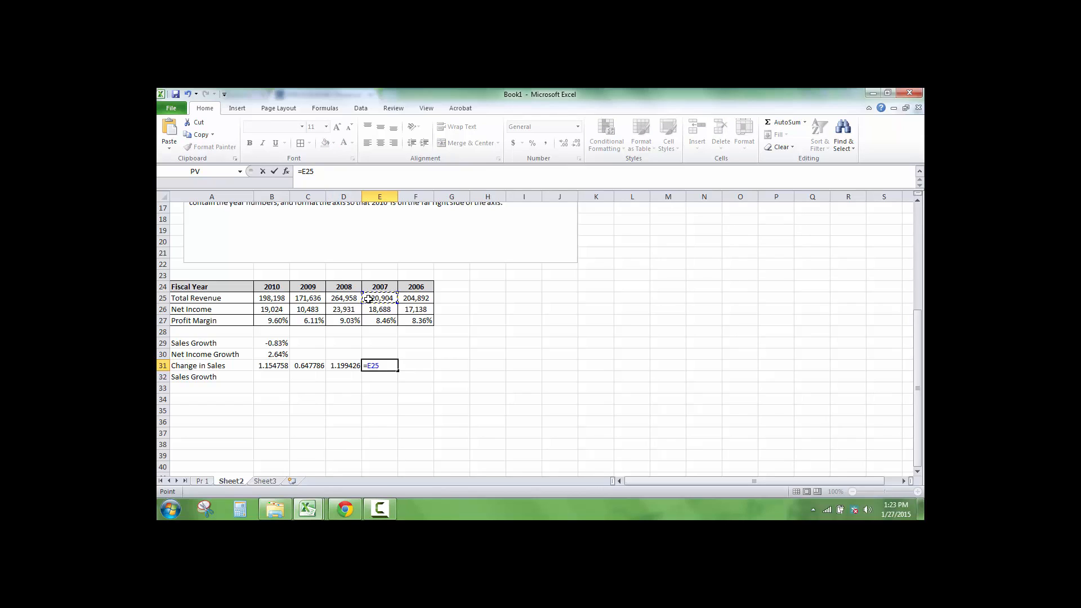
type("/")
left_click(412, 309)
key("Tab")
left_click(381, 364)
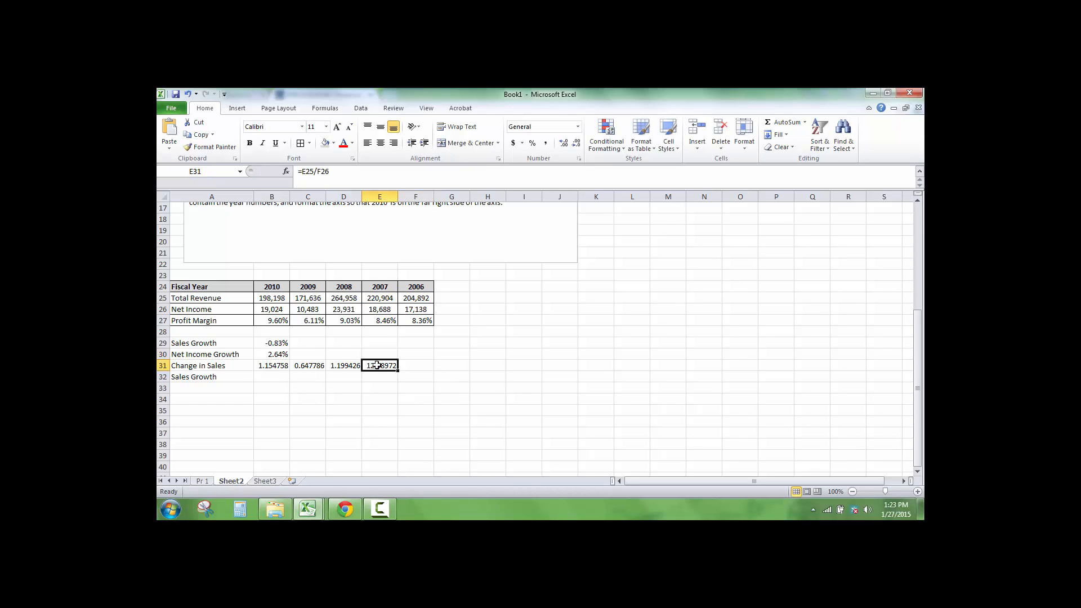
double_click(380, 364)
left_click(349, 172)
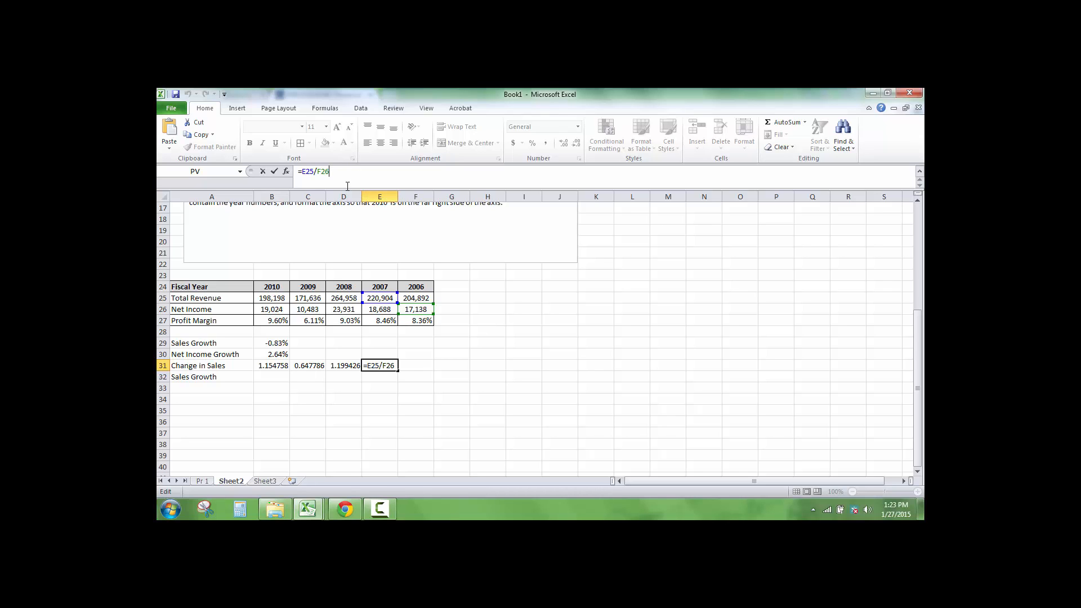
key("BackSpace")
key("BackSpace")
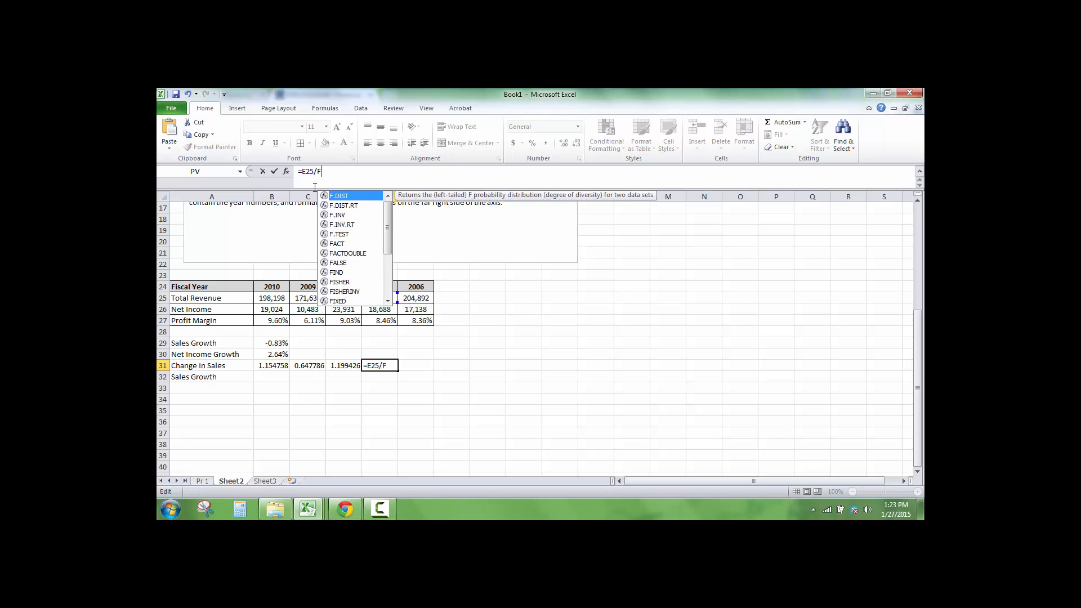
key("BackSpace")
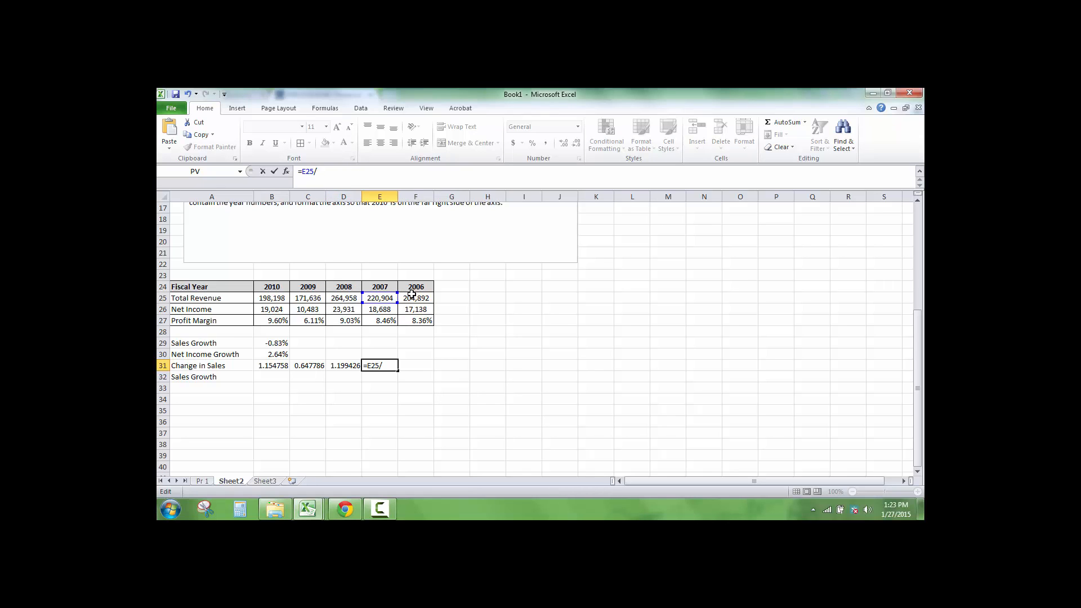
left_click(410, 297)
key("Tab")
Step: Format the Change in Sales values in B31:E31 to show two decimal places
left_click(324, 376)
left_click(264, 373)
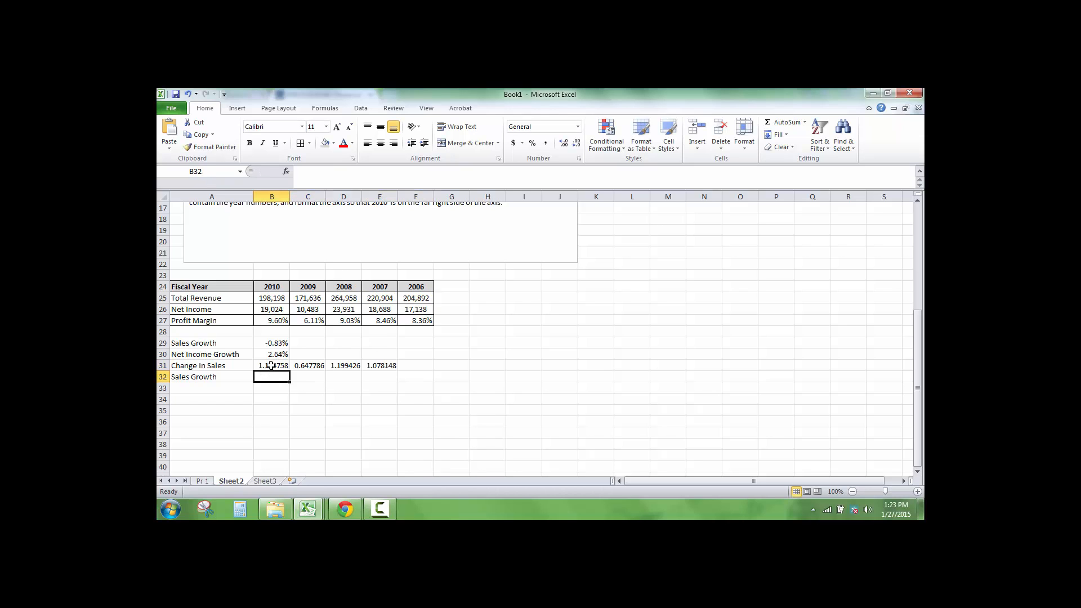
left_click_drag(274, 365, 385, 366)
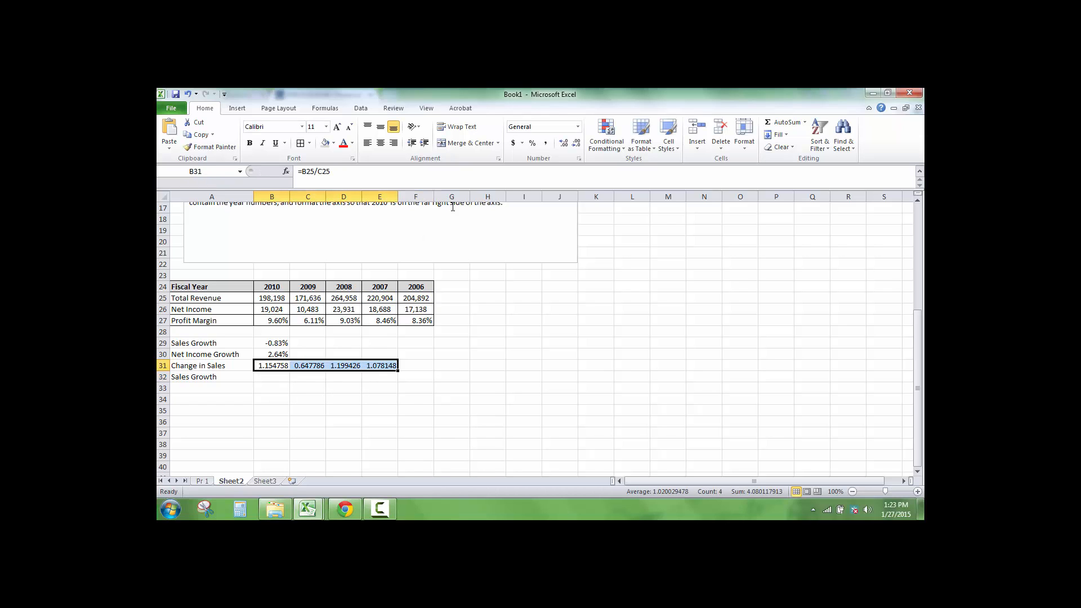
left_click(575, 143)
left_click(575, 143)
left_click(575, 143)
left_click(575, 143)
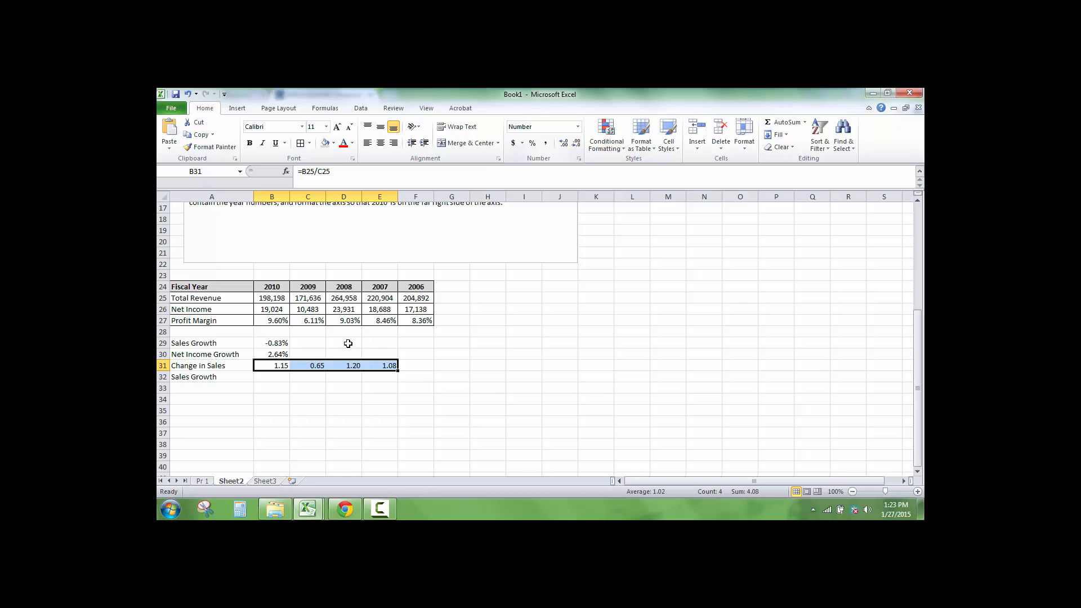
Step: Calculate Sales Growth in B32 with the geometric mean formula =GEOMEAN(B31:E31)-1
left_click(286, 376)
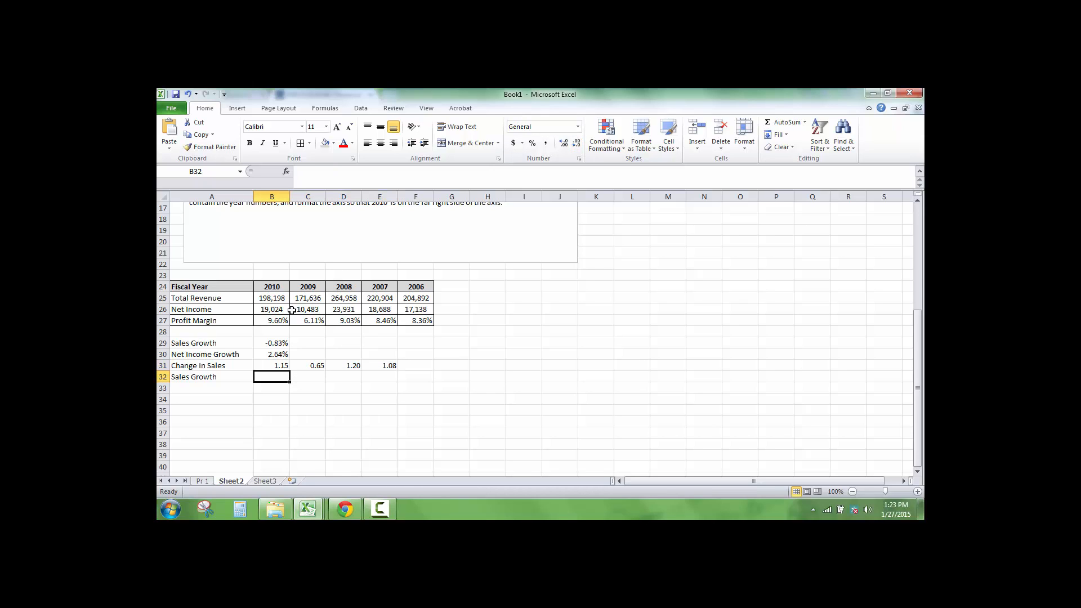
type("=")
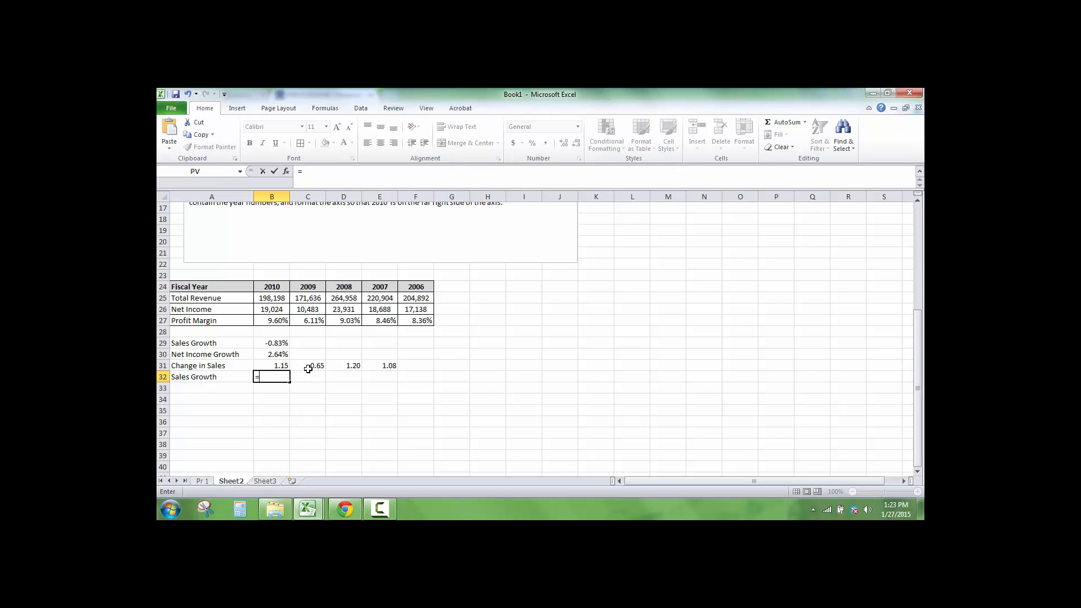
type("GEOMEA")
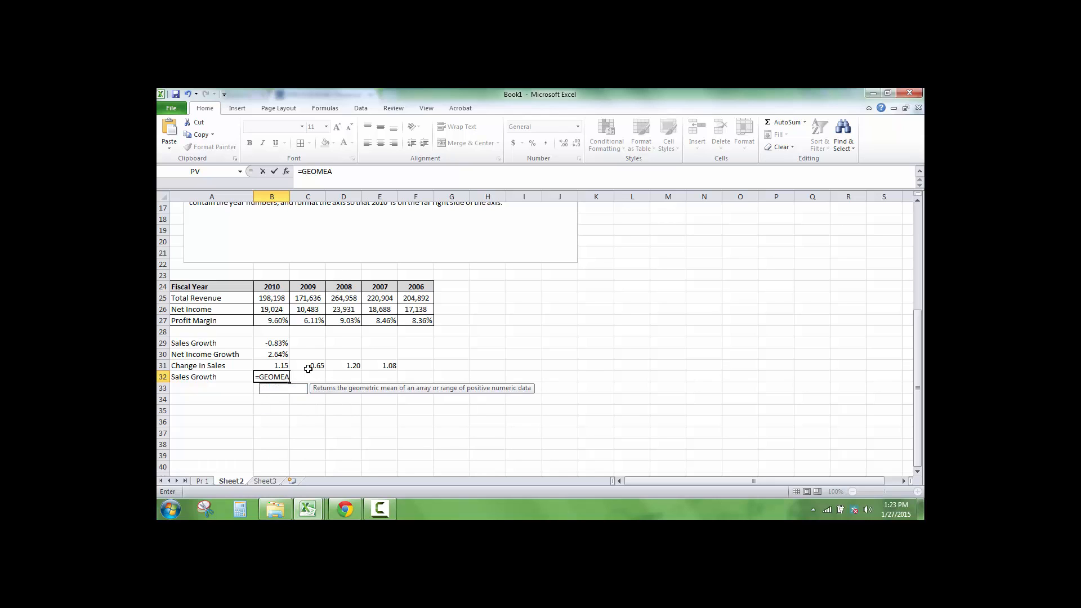
type("N(")
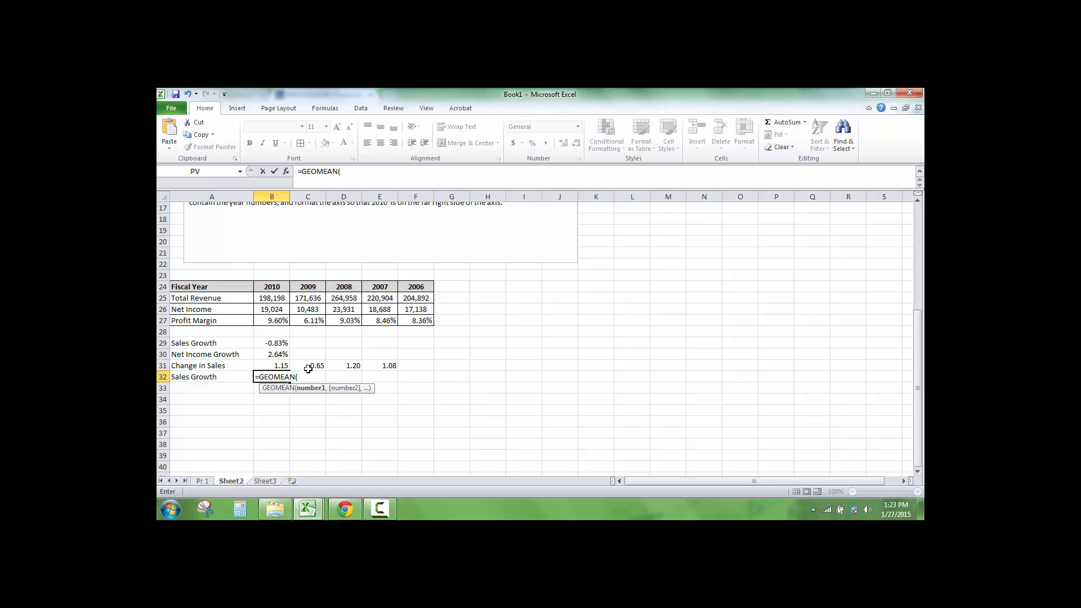
left_click_drag(285, 365, 397, 372)
type(")-1")
key("Return")
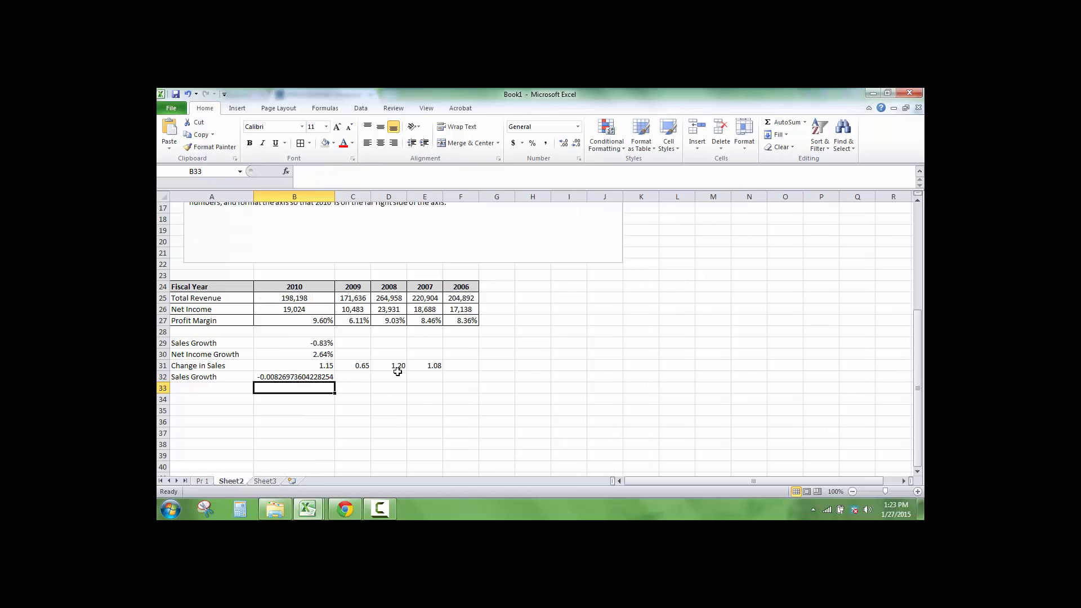
Step: Format the Sales Growth result in B32 as a percentage with two decimal places
key("Up")
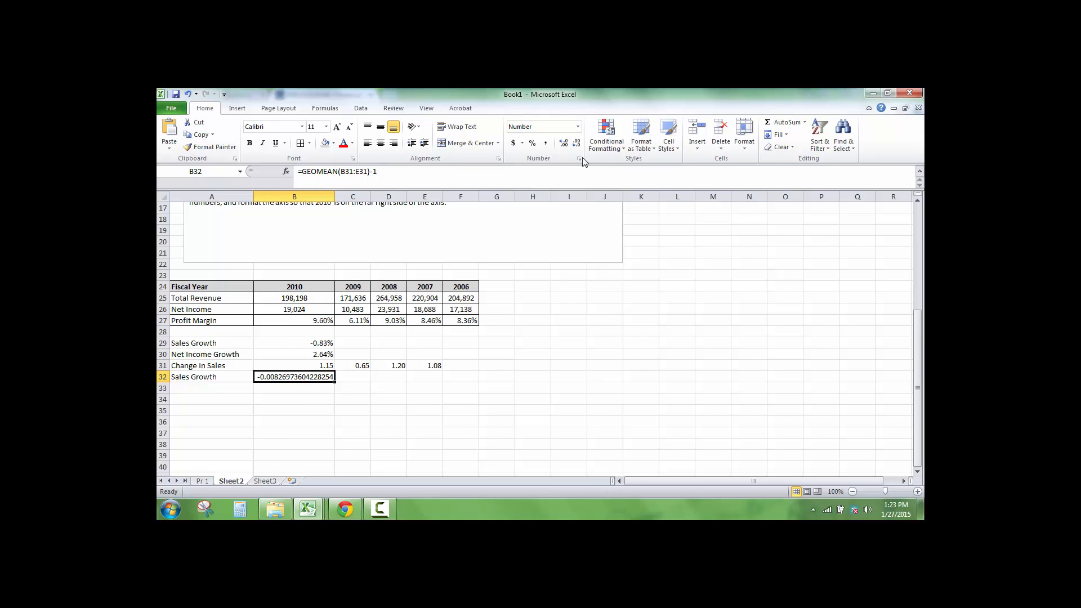
left_click(532, 143)
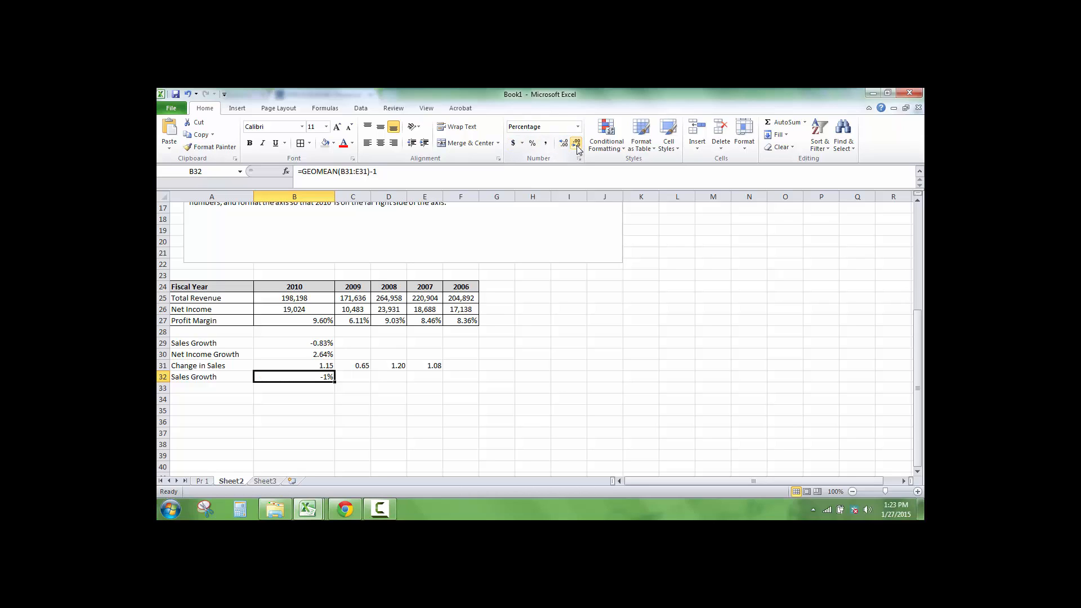
left_click(564, 145)
left_click(563, 145)
Step: Compare the Sales Growth formulas in B29 and B32 and reread question c about the AVERAGE function
left_click(315, 344)
left_click(312, 377)
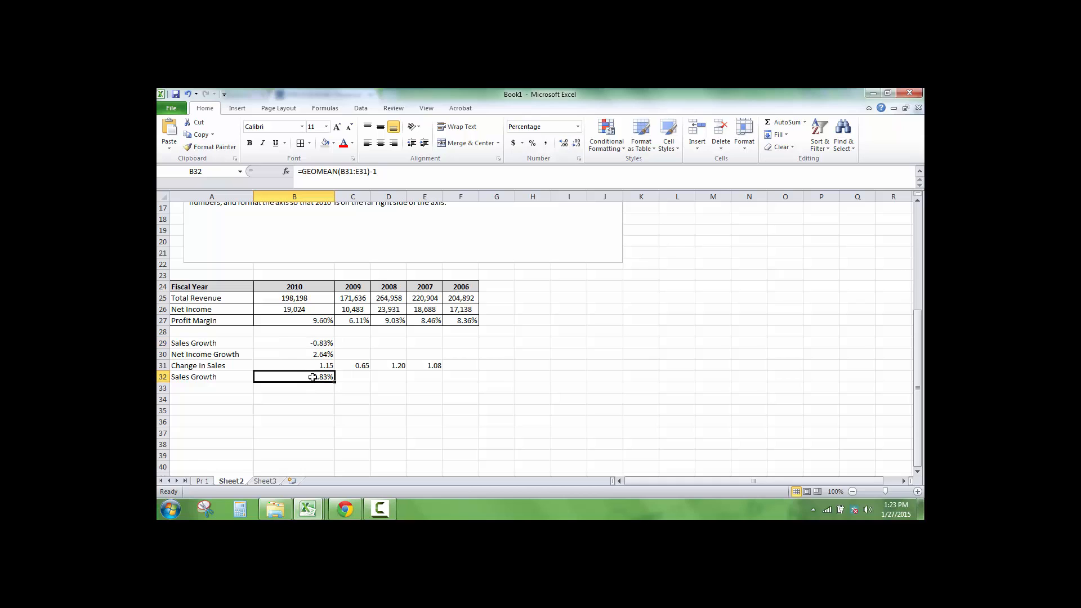
left_click(319, 343)
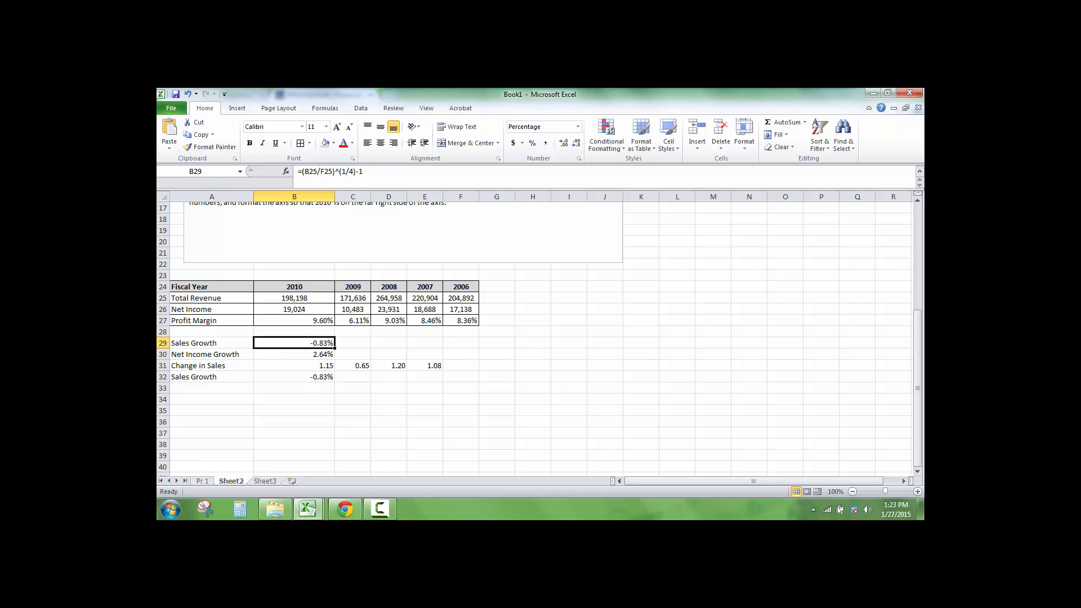
double_click(309, 346)
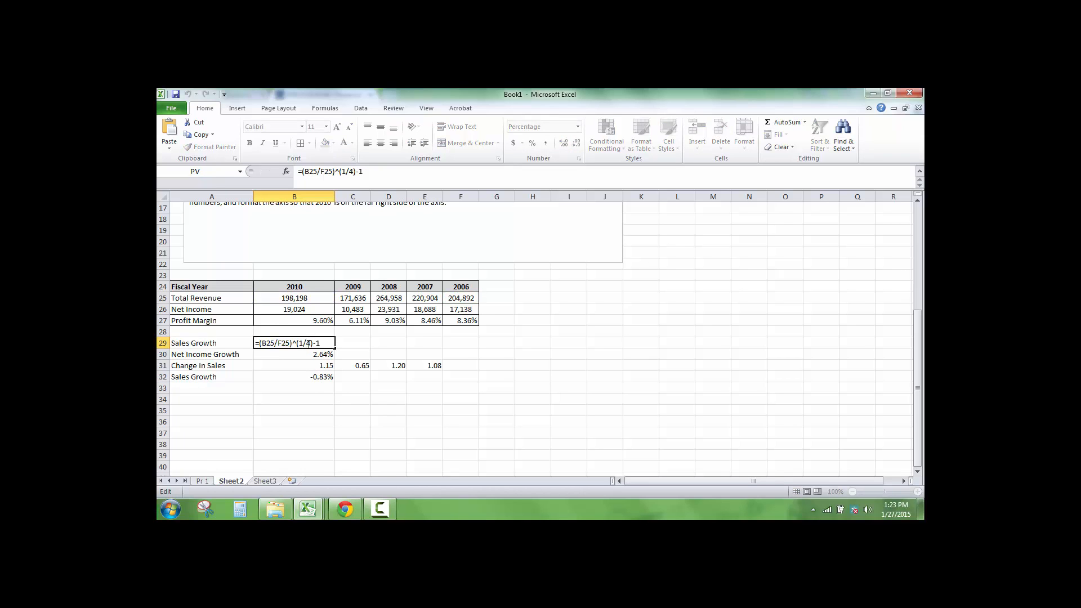
key("Tab")
left_click(310, 375)
left_click(298, 410)
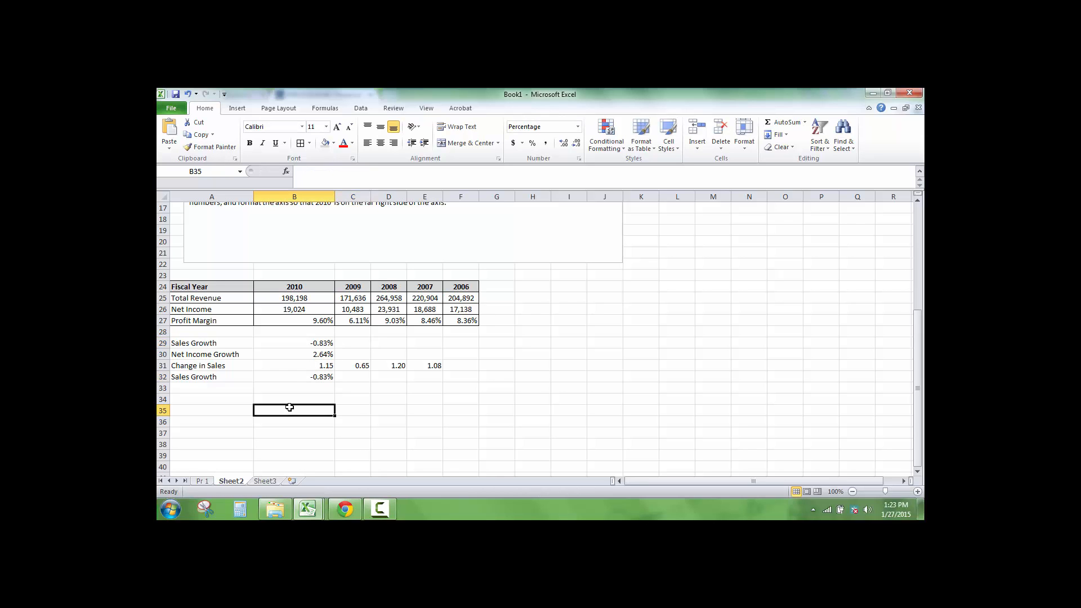
left_click(306, 366)
left_click(380, 510)
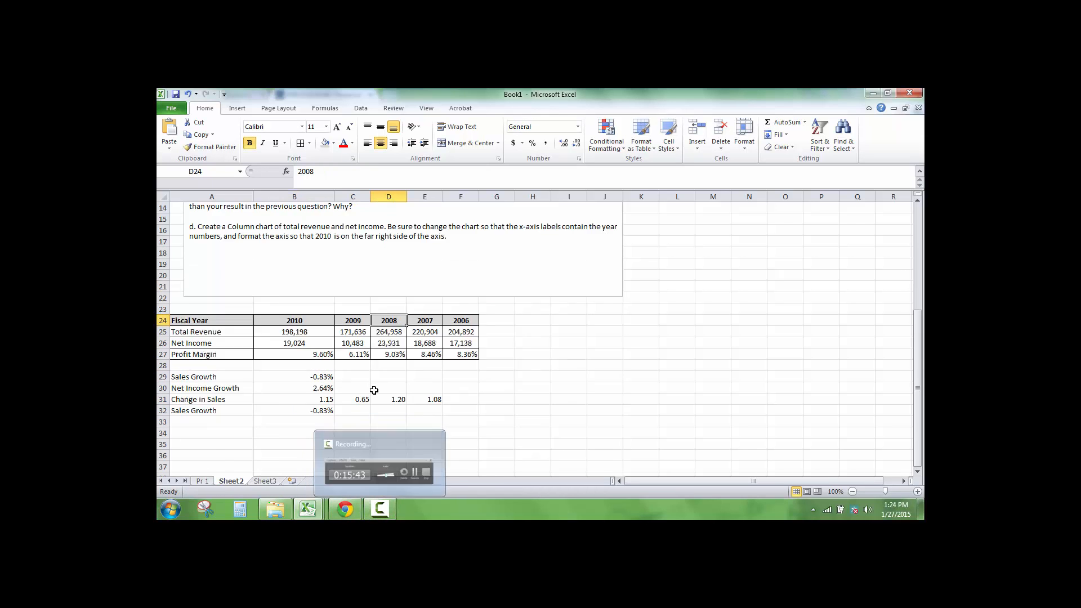
scroll(339, 340, "up", 2)
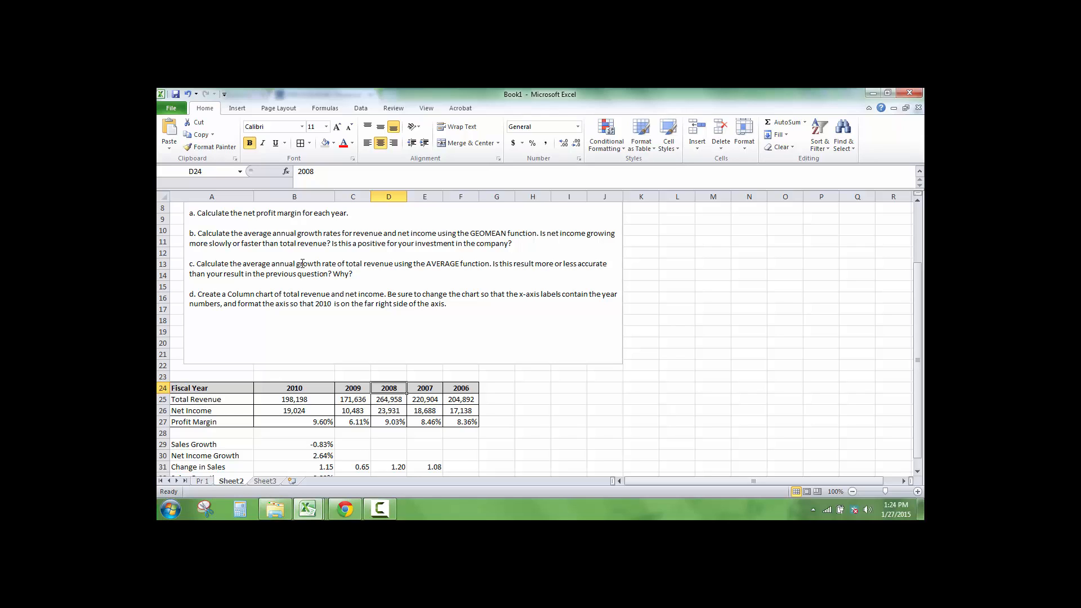
left_click(386, 513)
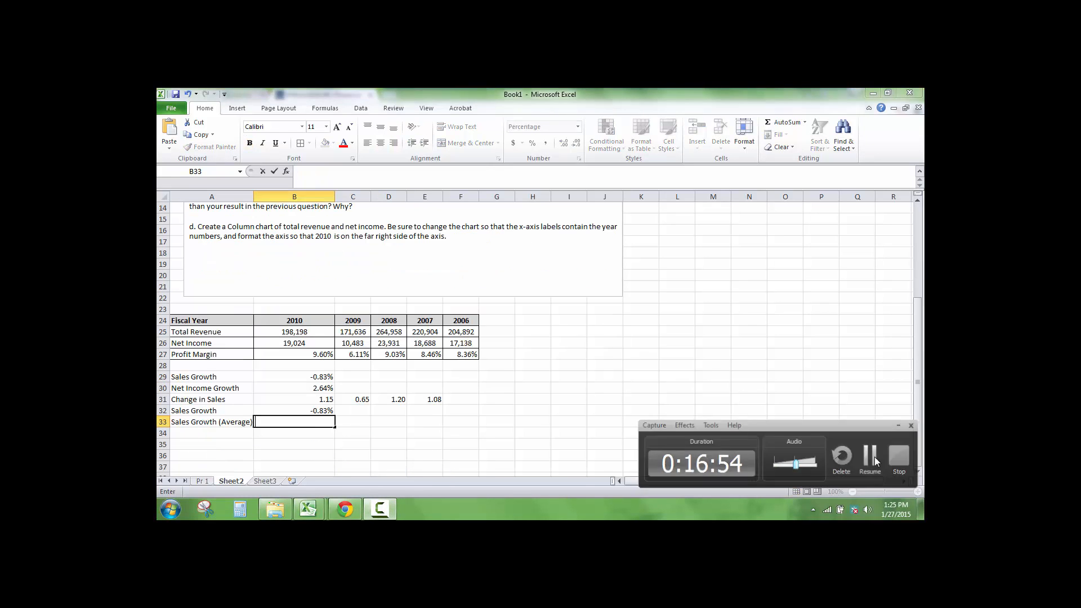
Step: Calculate Sales Growth (Average) in B33 with the formula =AVERAGE(B31:E31)-1
left_click(302, 458)
left_click(305, 417)
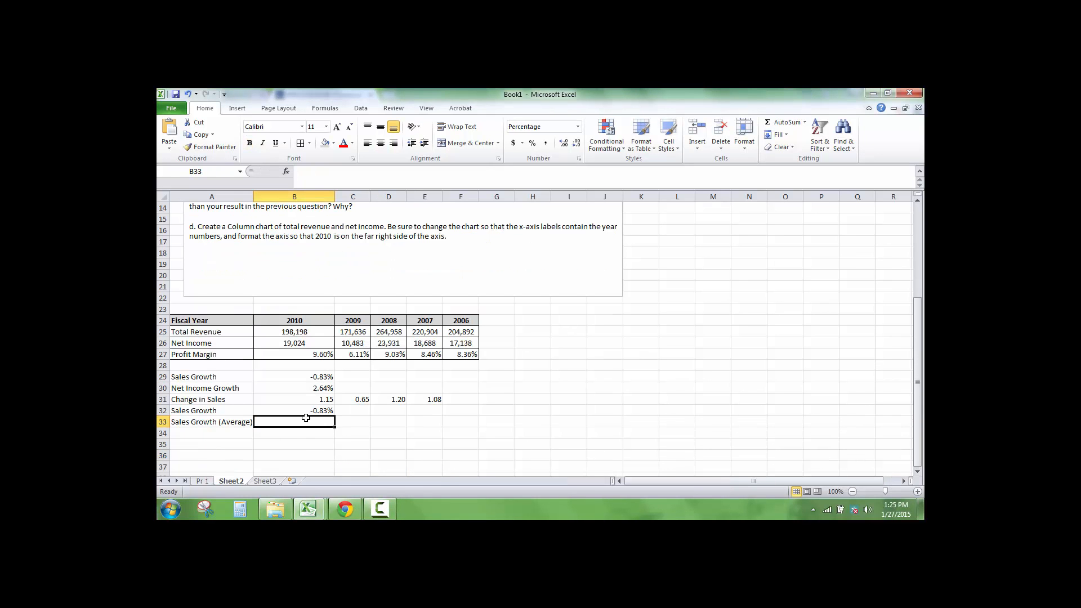
type("=aev")
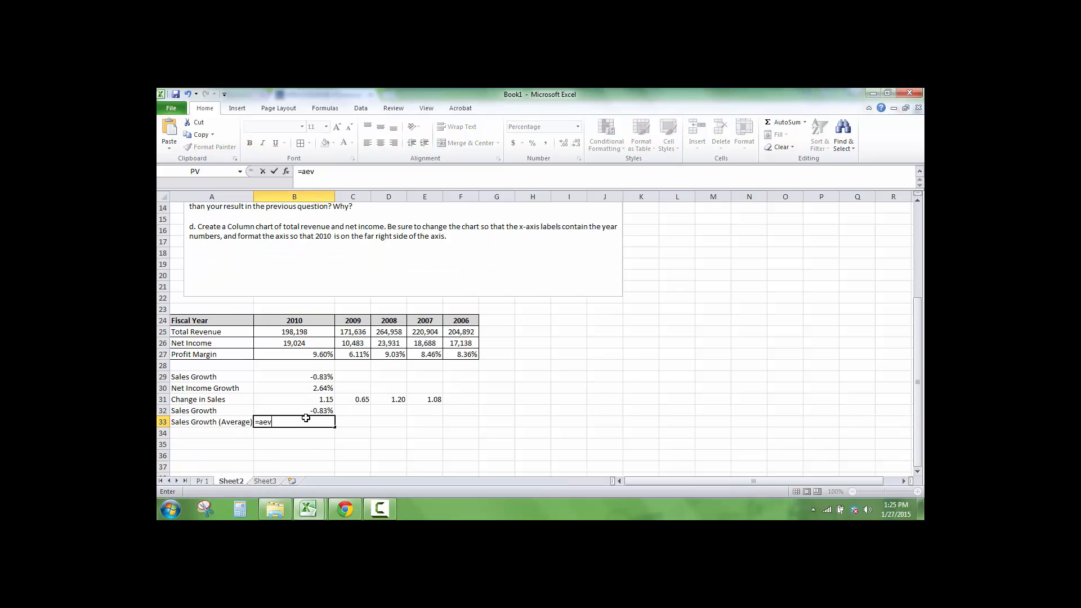
key("BackSpace")
type("e")
key("BackSpace")
type("verag")
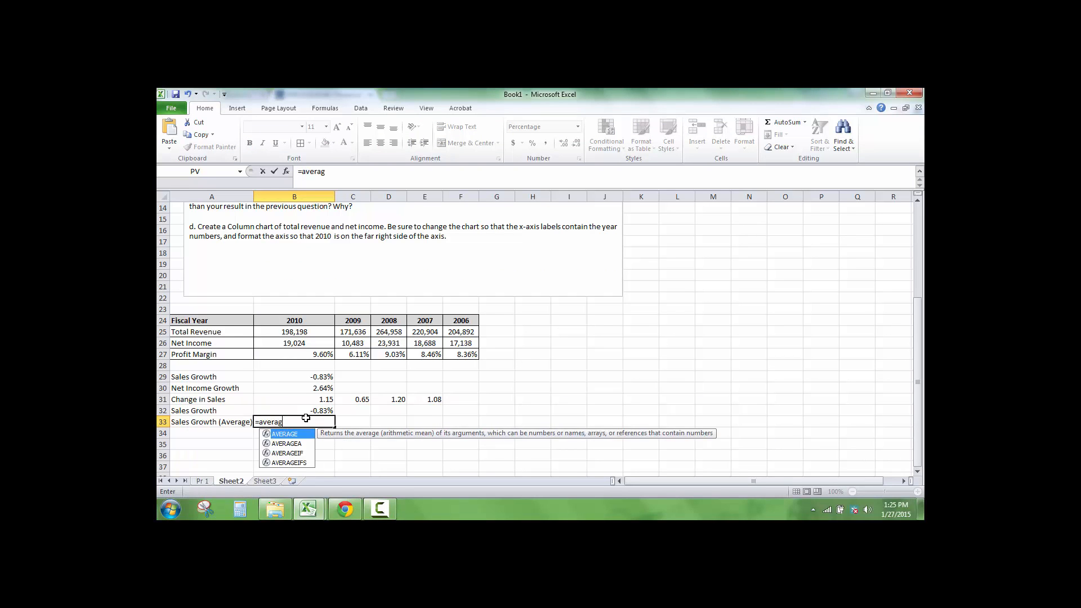
type("e(")
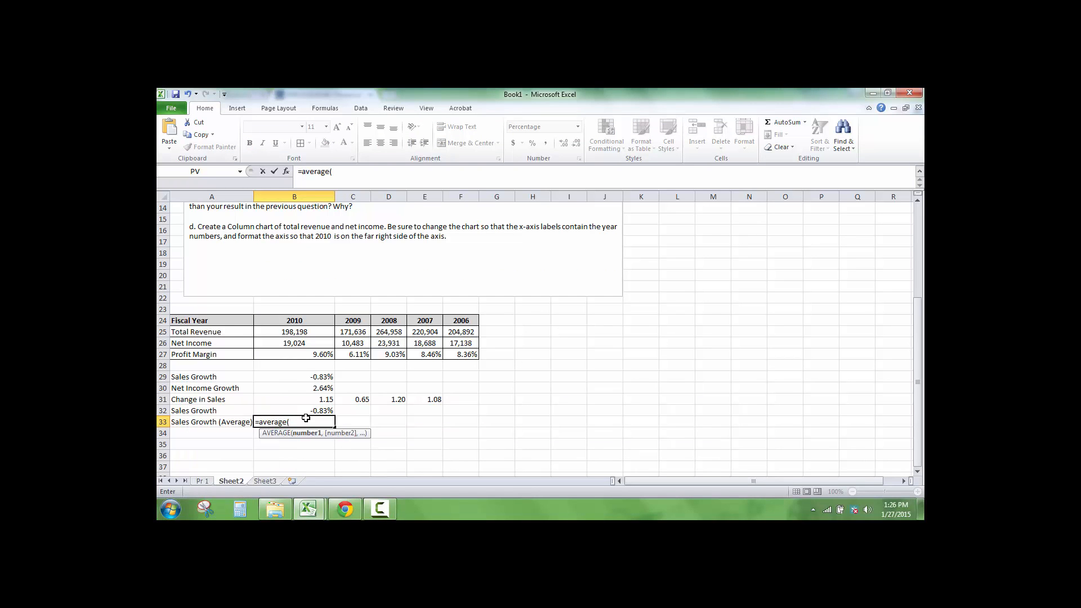
left_click_drag(308, 398, 423, 398)
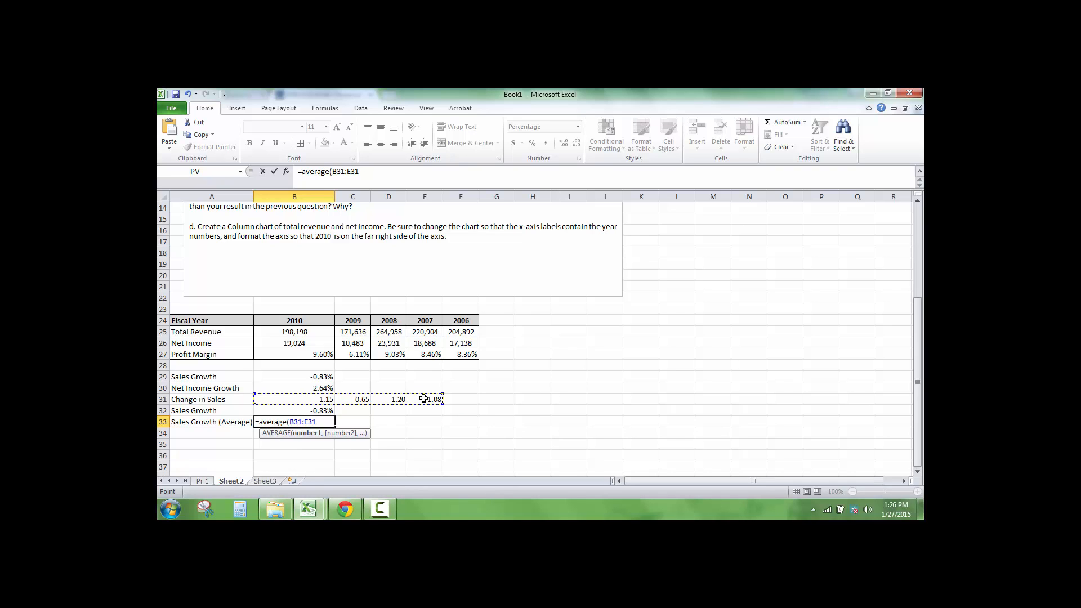
type(")-")
key("Return")
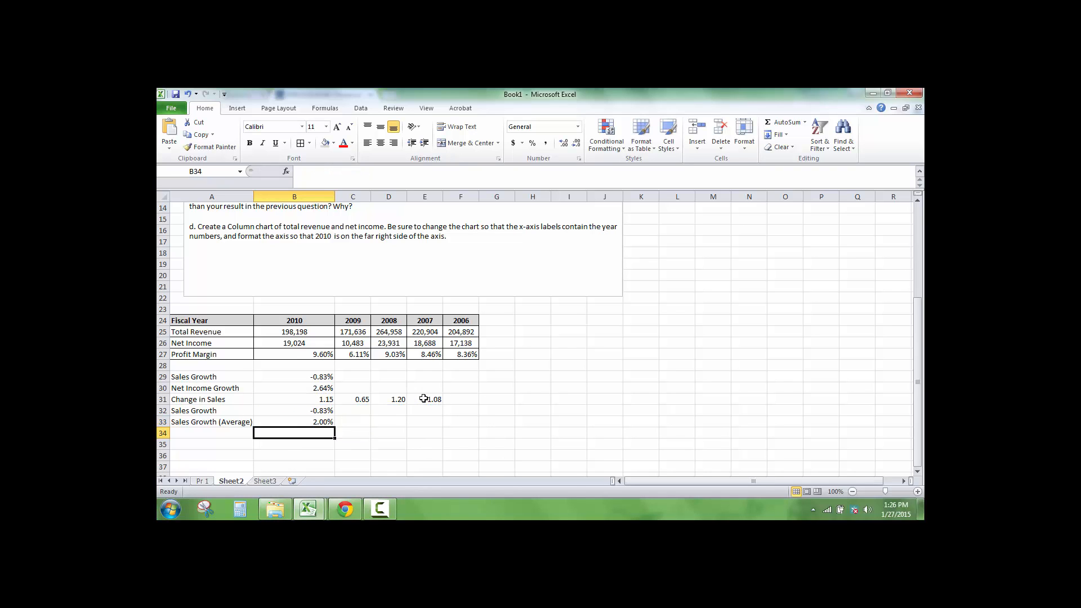
key("Up")
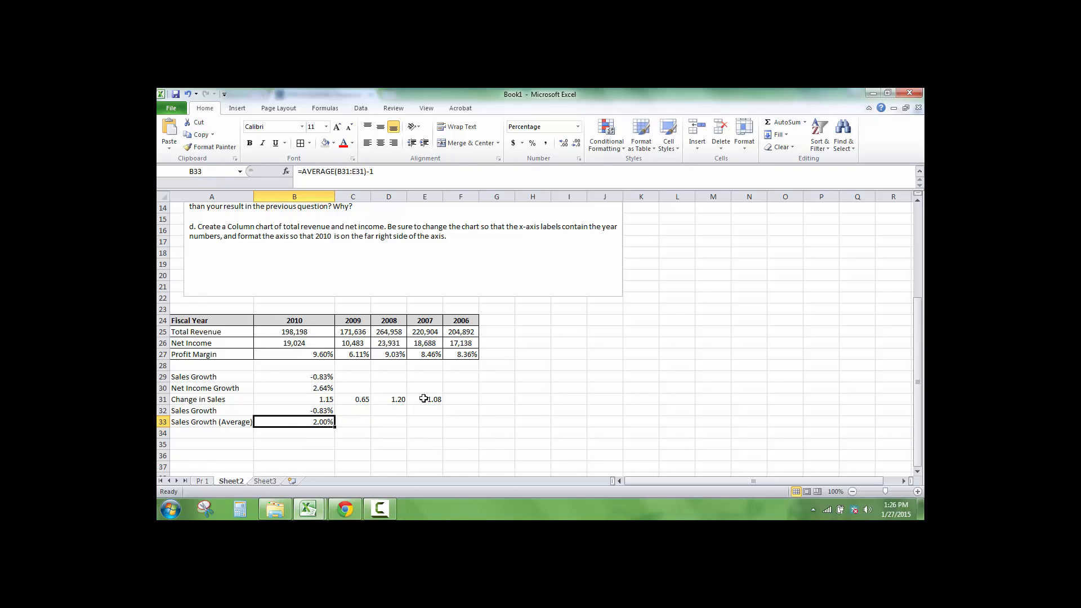
key("Down")
key("Down")
key("Left")
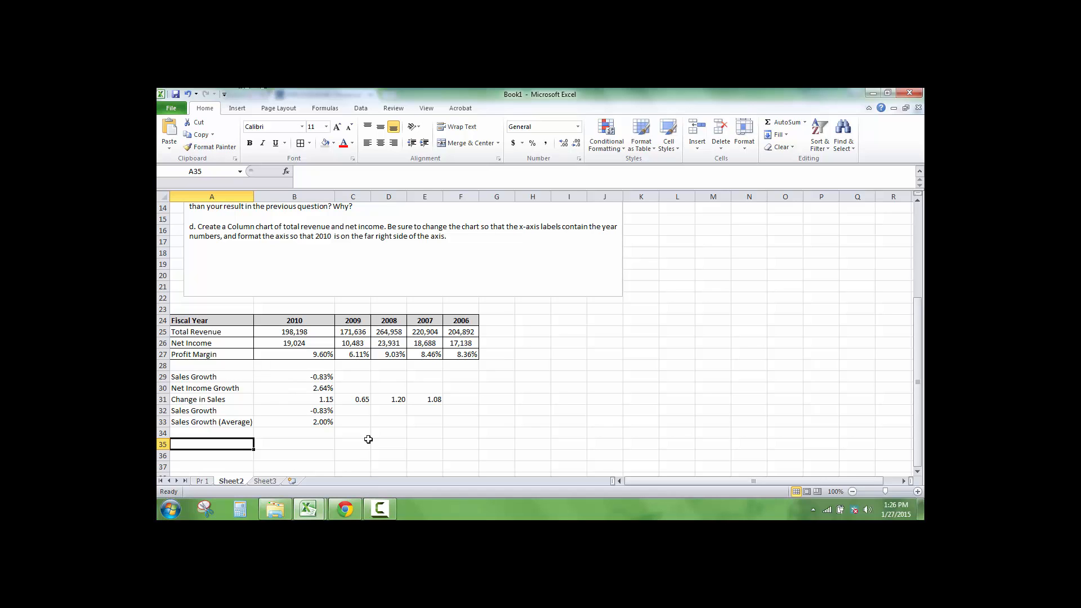
left_click(352, 411)
left_click(387, 508)
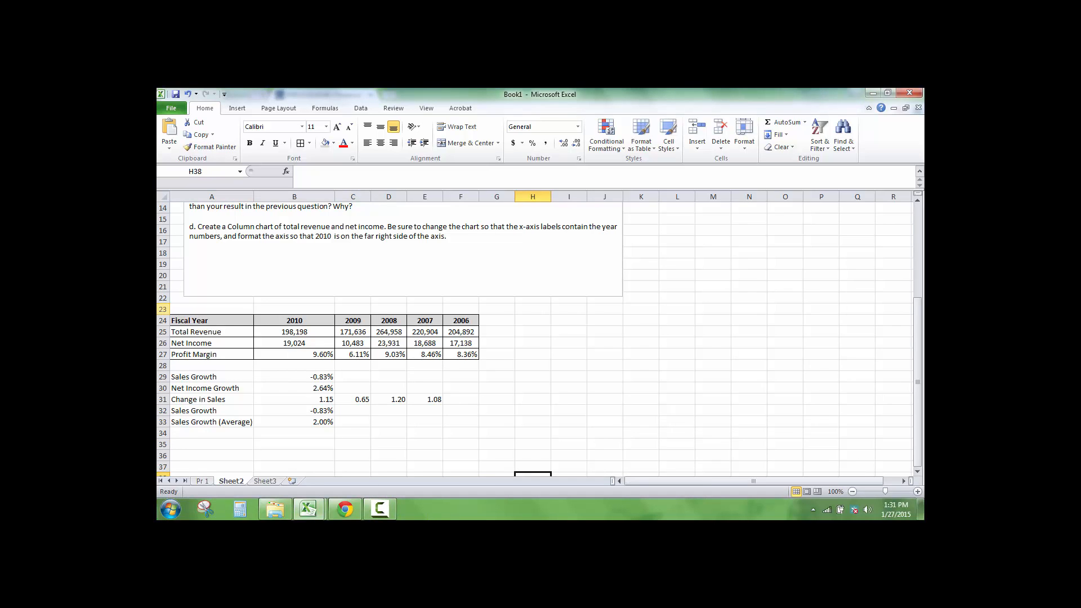
Step: Insert a clustered column chart of the Total Revenue and Net Income rows, A25:F26
left_click_drag(224, 333, 463, 348)
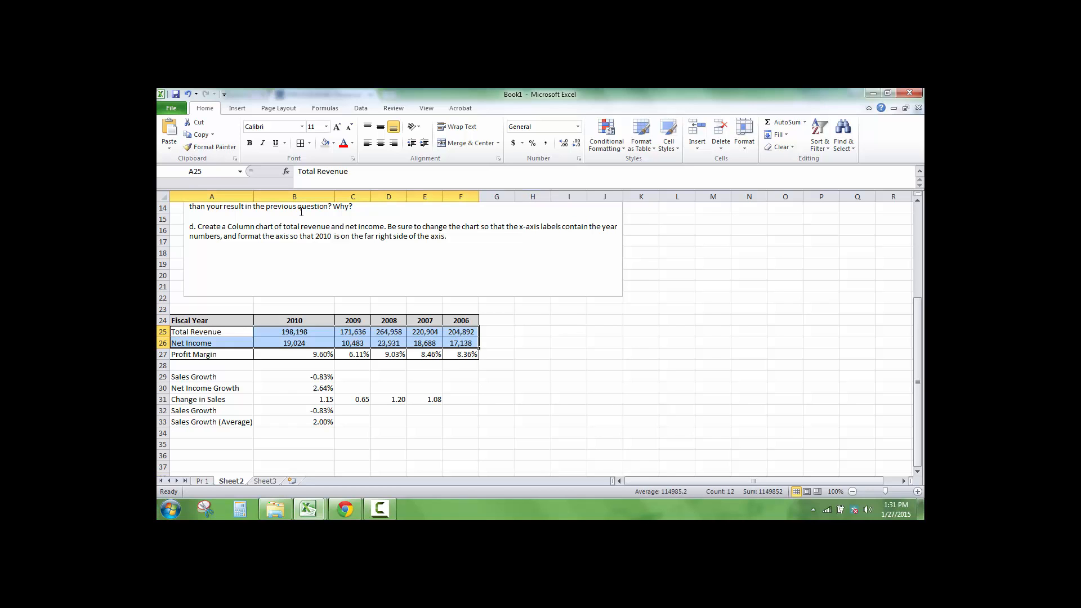
left_click(237, 108)
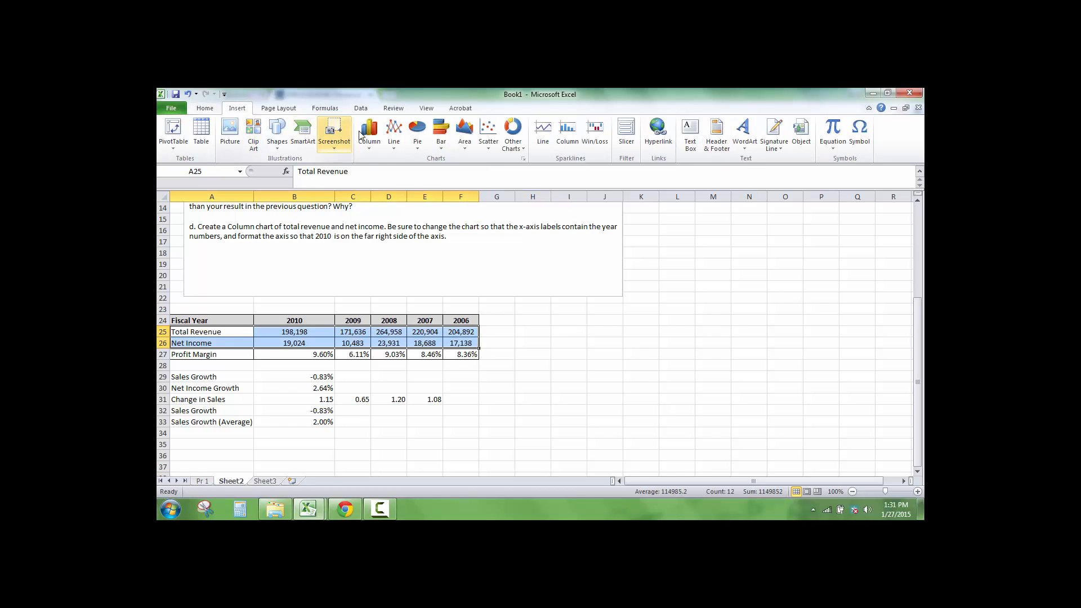
left_click(370, 136)
left_click(373, 180)
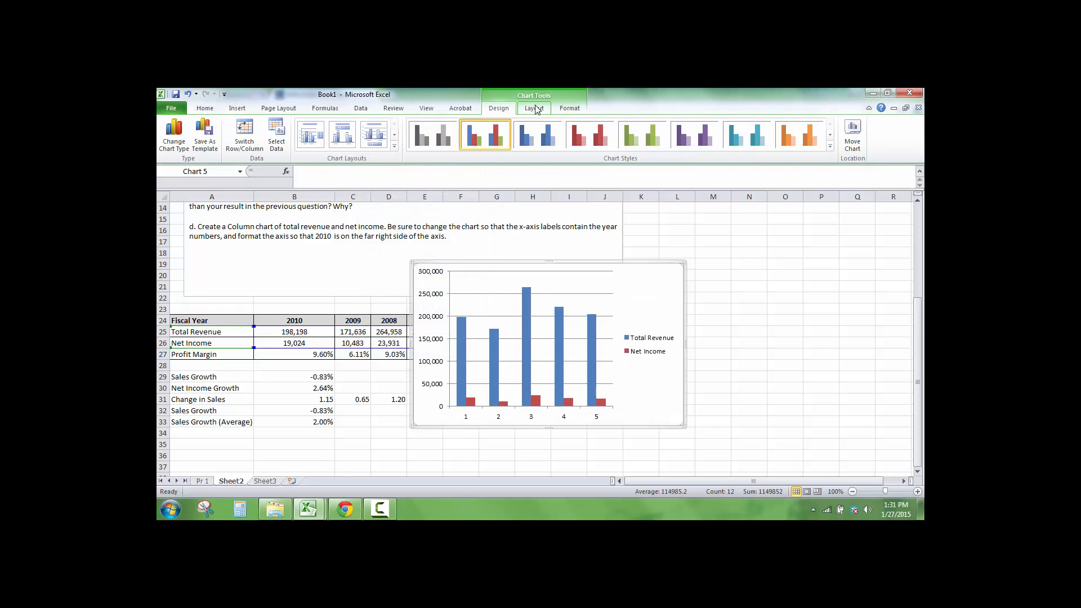
Step: Add a title above the column chart reading "Cheveron Revenue and Net Income"
left_click(535, 109)
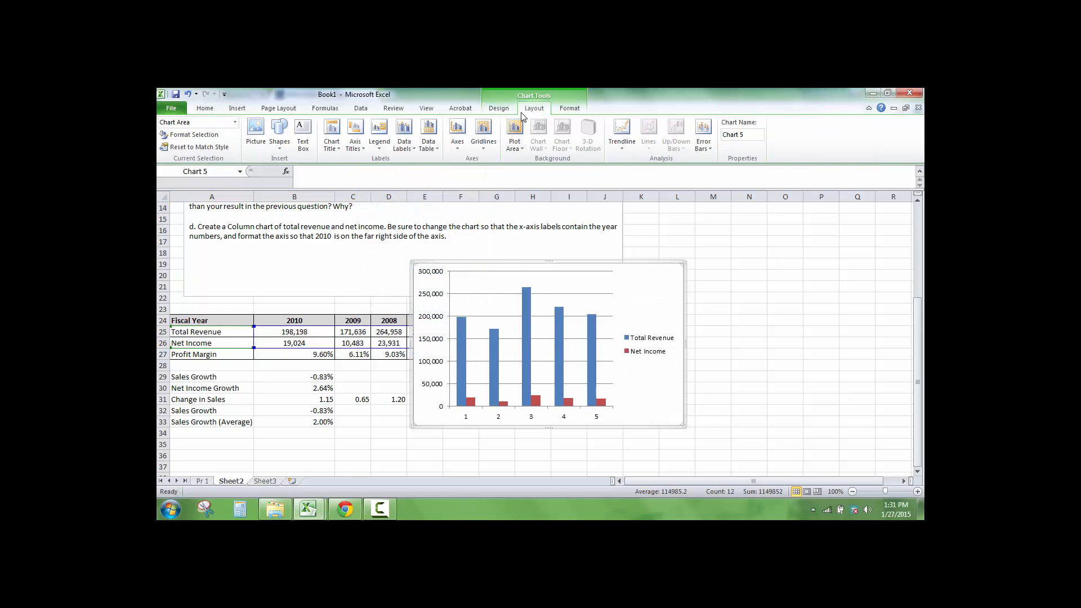
left_click(330, 139)
left_click(378, 217)
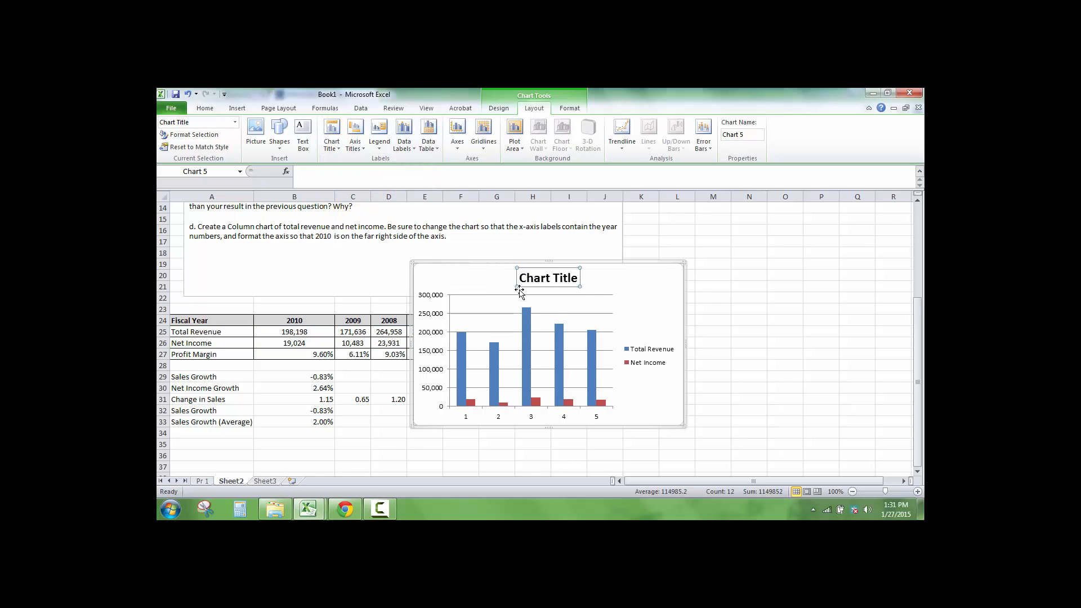
type("Cheveron Revenue and Net Income")
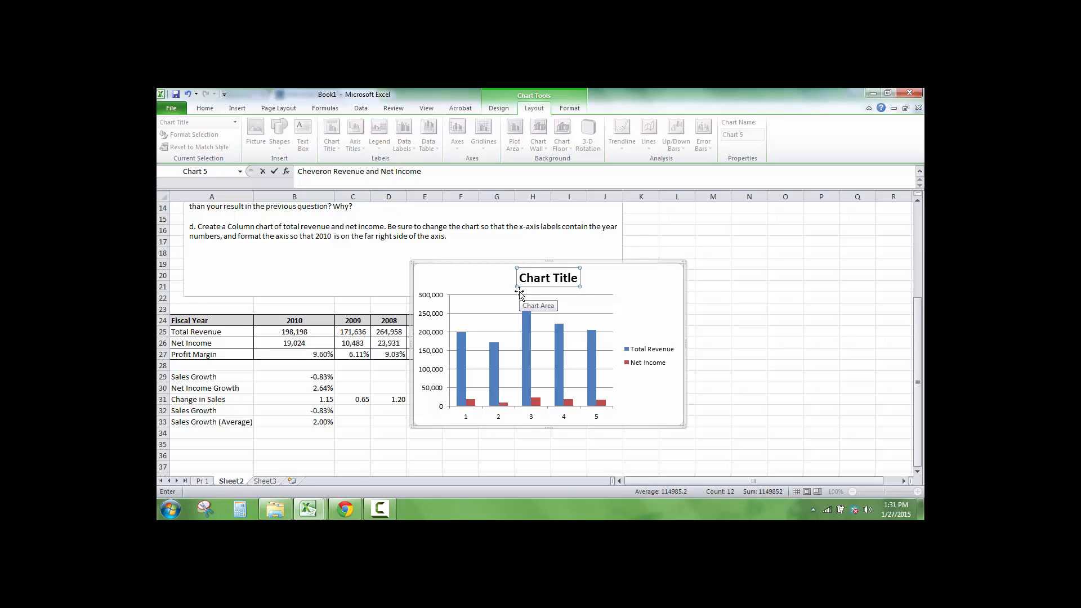
key("Return")
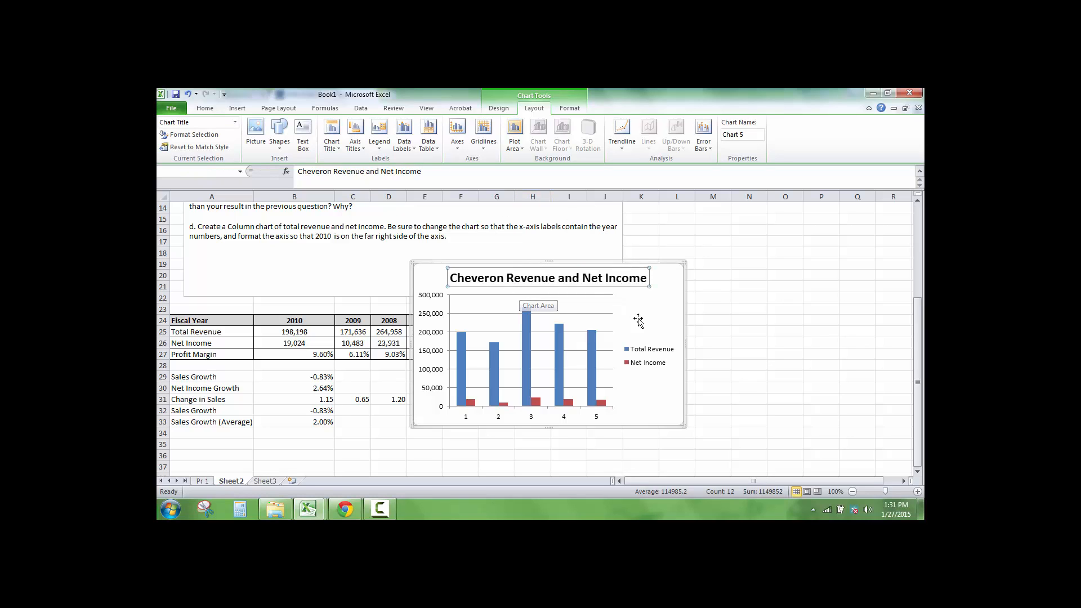
Step: Set the column chart's horizontal axis labels to the fiscal years in B24:F24
left_click_drag(494, 421, 494, 419)
right_click(495, 416)
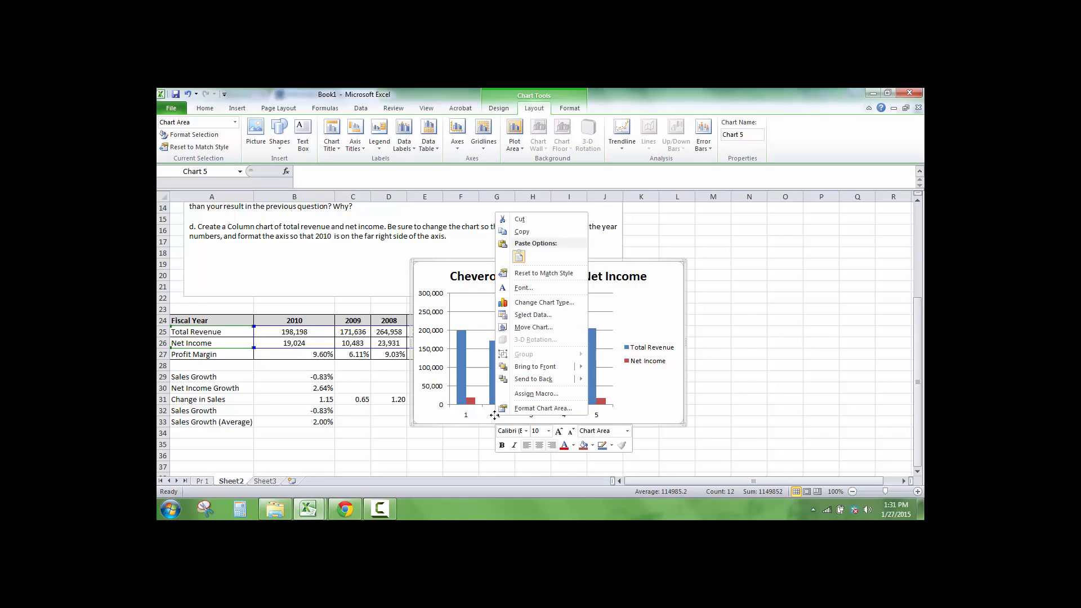
left_click(542, 318)
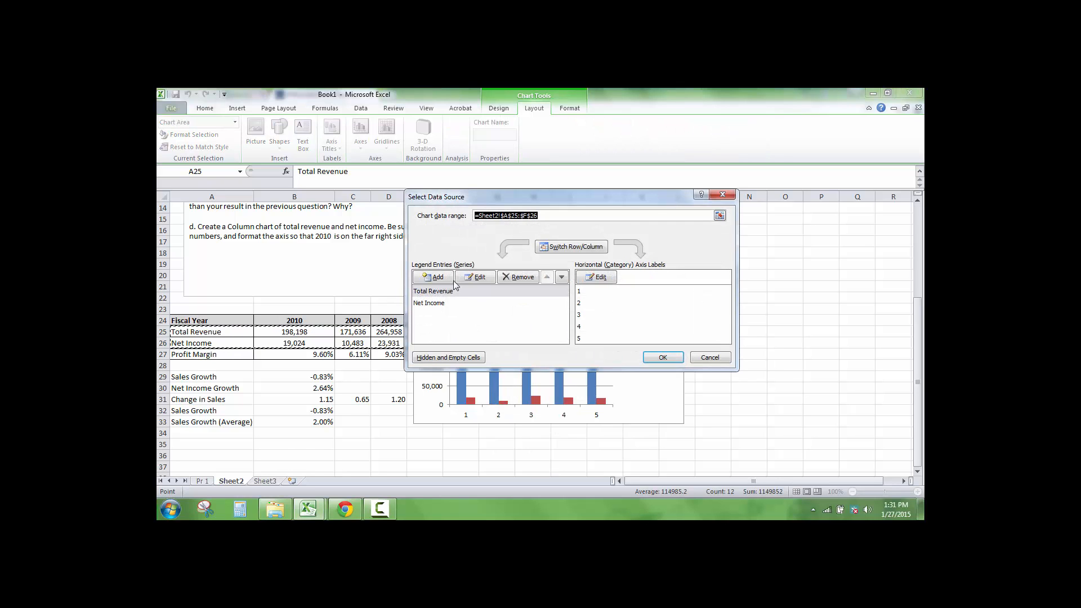
left_click(596, 276)
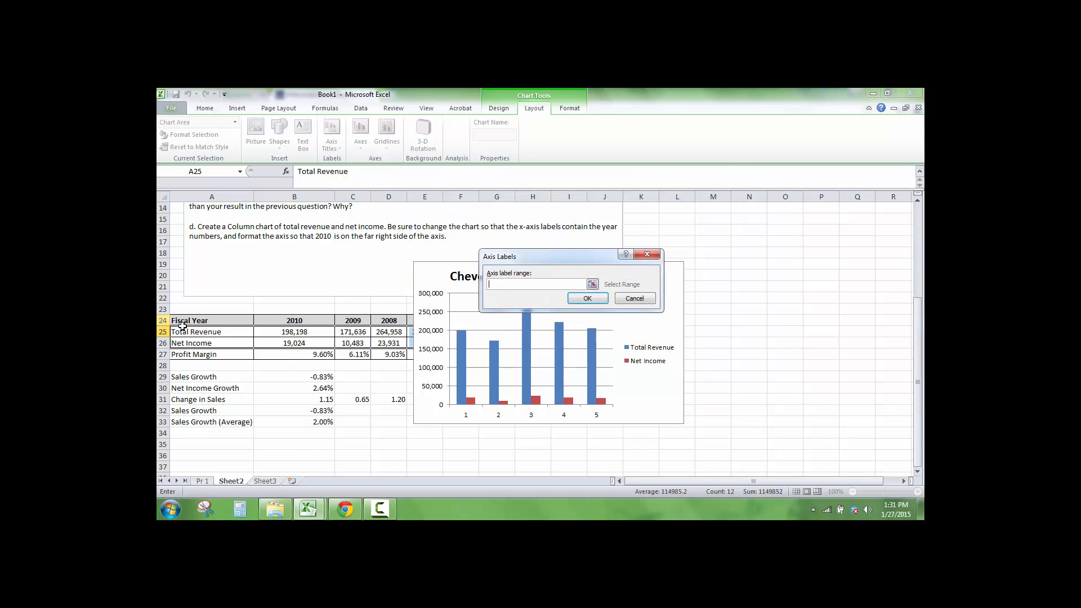
left_click_drag(266, 318, 443, 322)
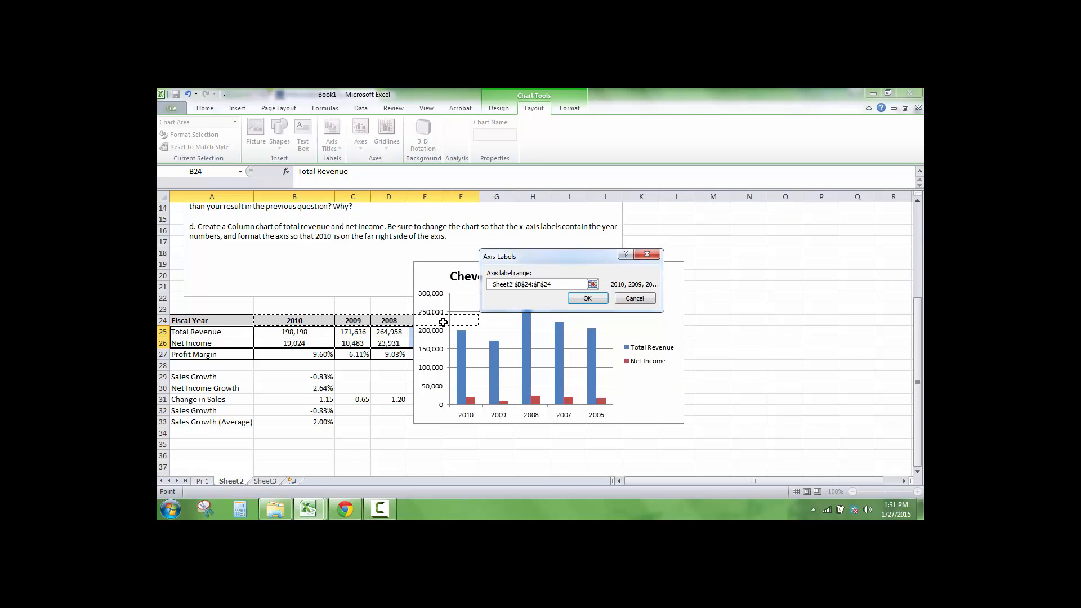
left_click(587, 298)
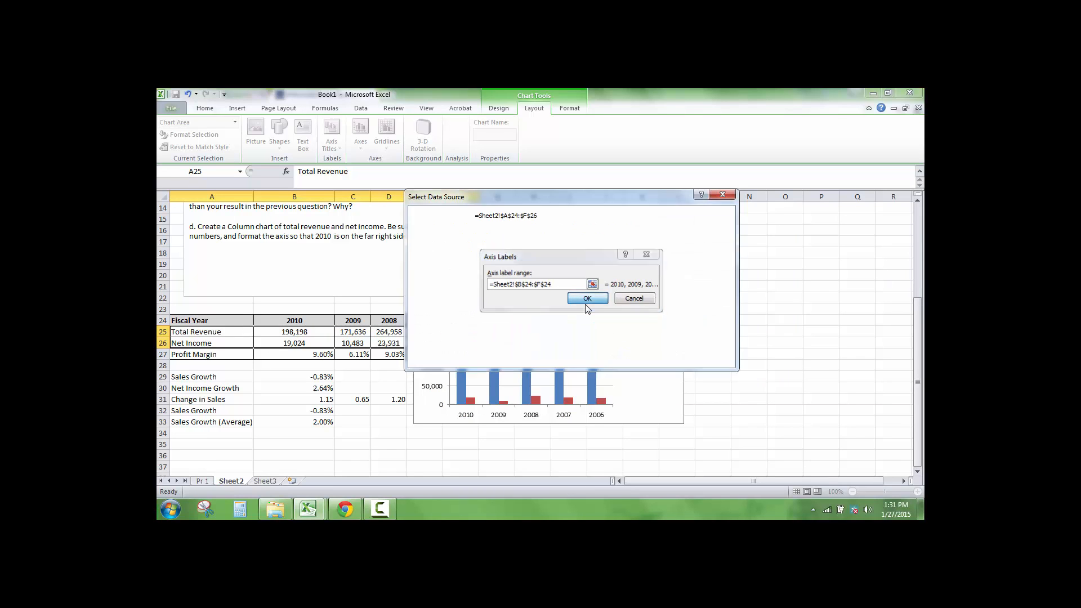
left_click(642, 348)
right_click(529, 355)
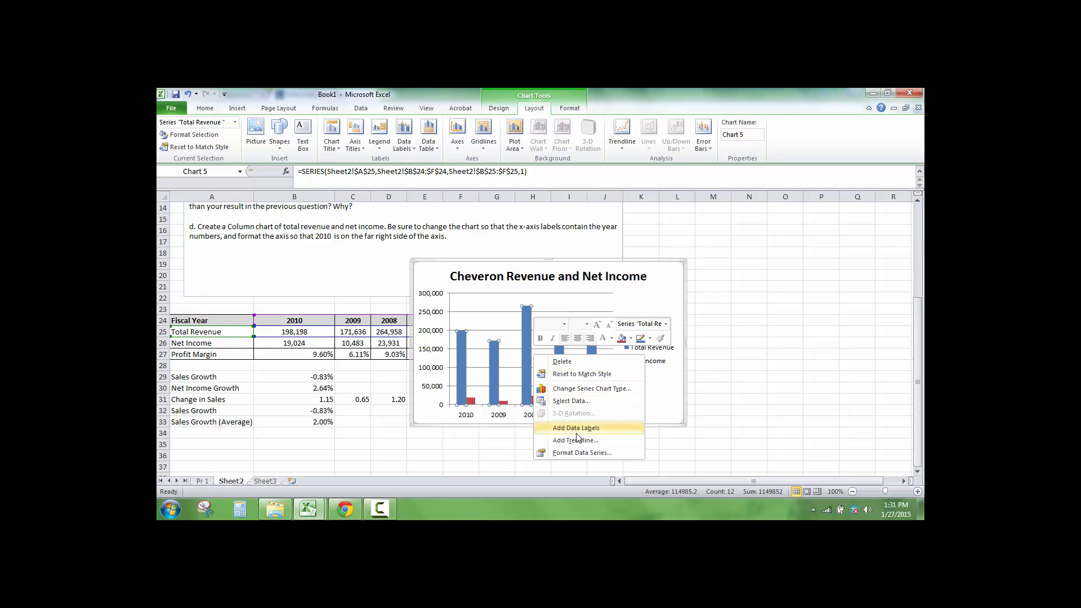
left_click(653, 401)
right_click(654, 402)
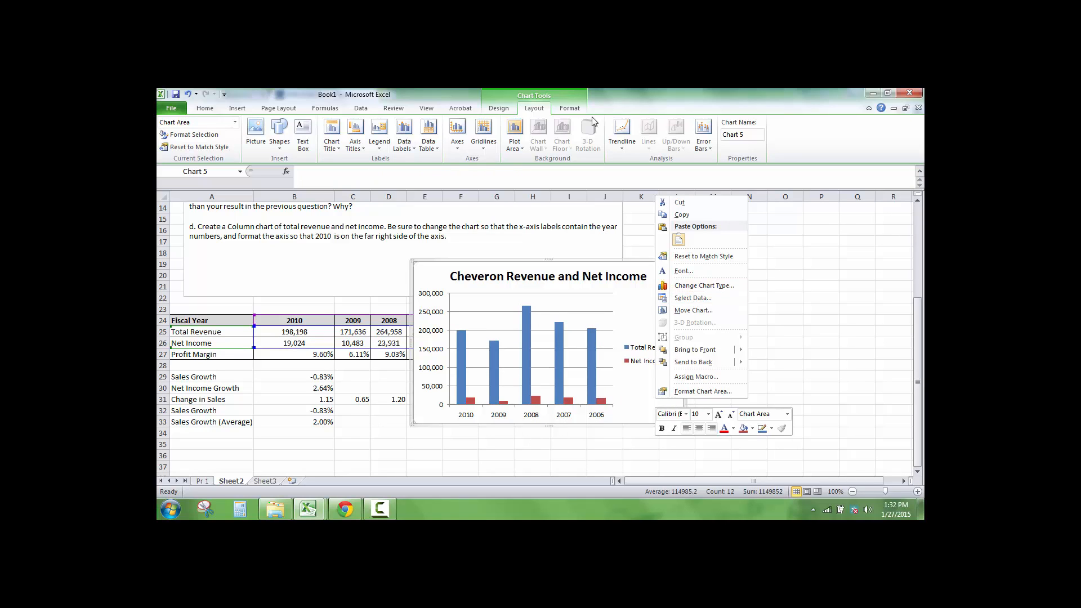
left_click(457, 128)
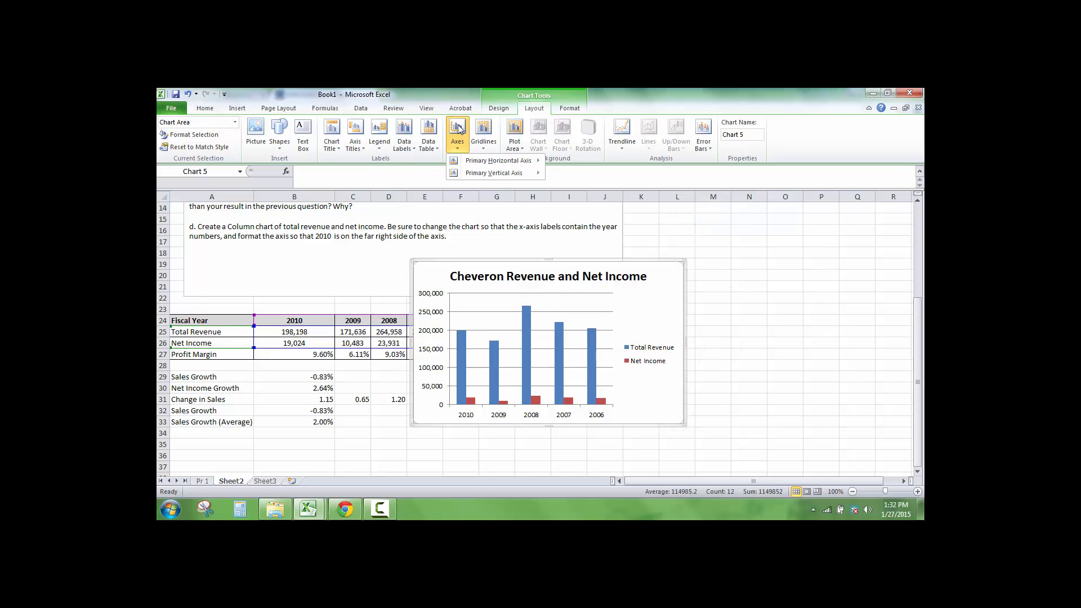
right_click(626, 376)
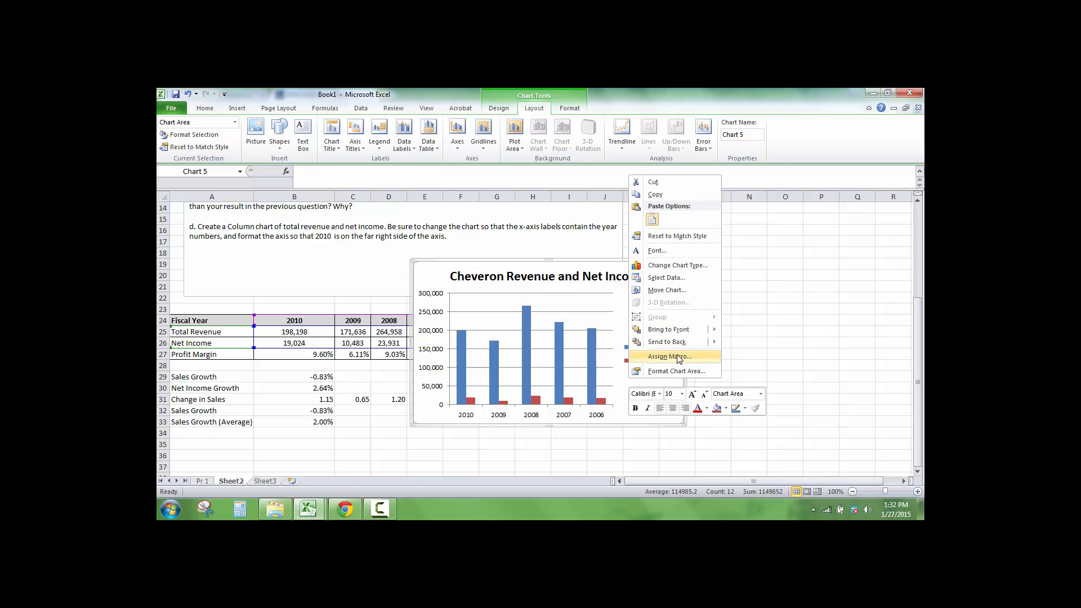
left_click(675, 370)
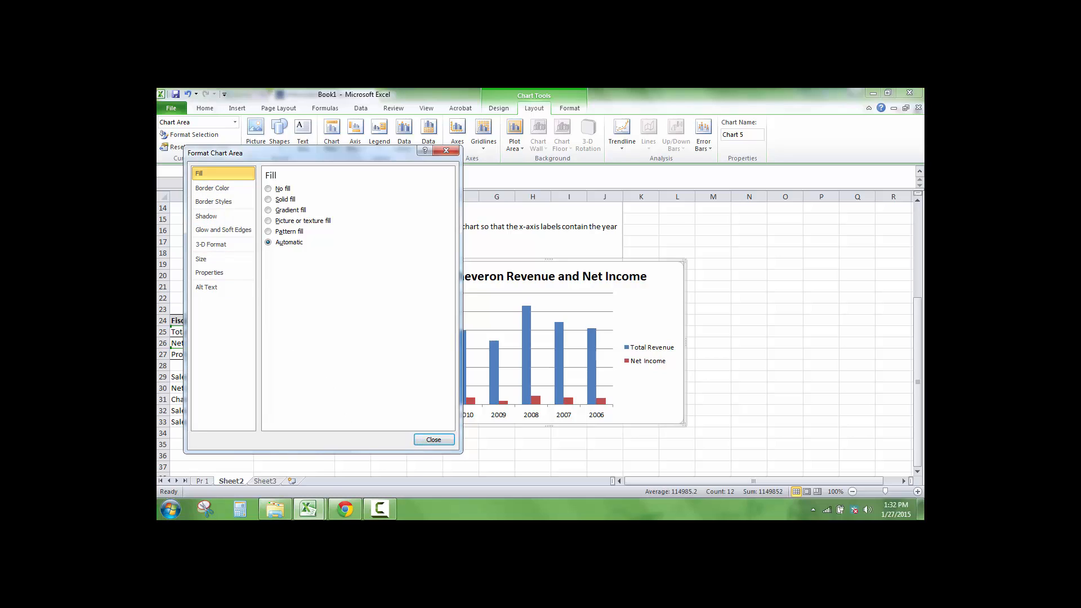
left_click(380, 510)
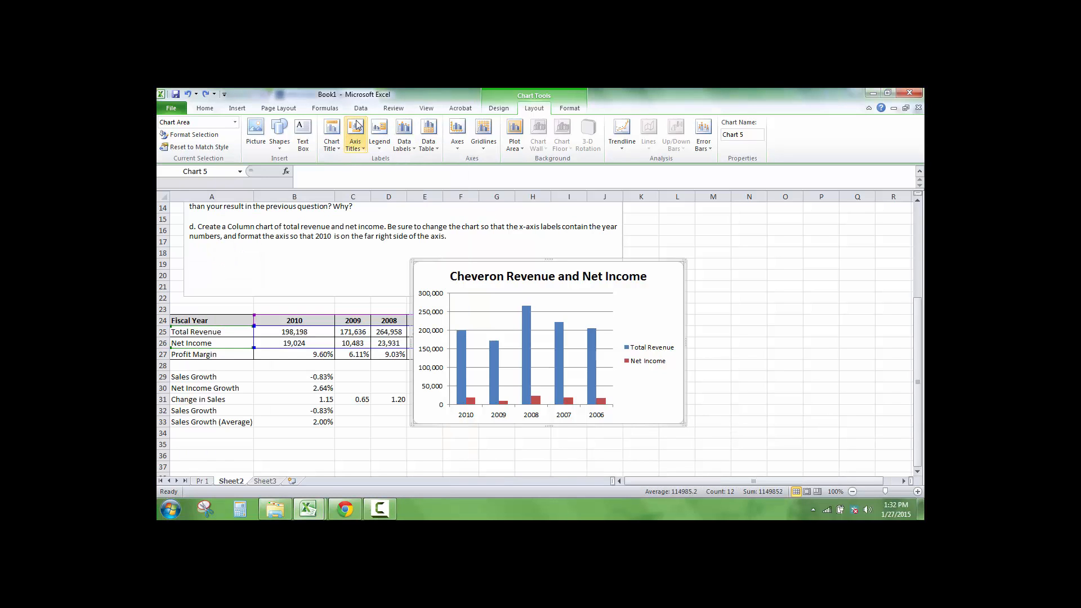
Step: Add a horizontal axis title below the chart's category axis reading "Years"
left_click(355, 136)
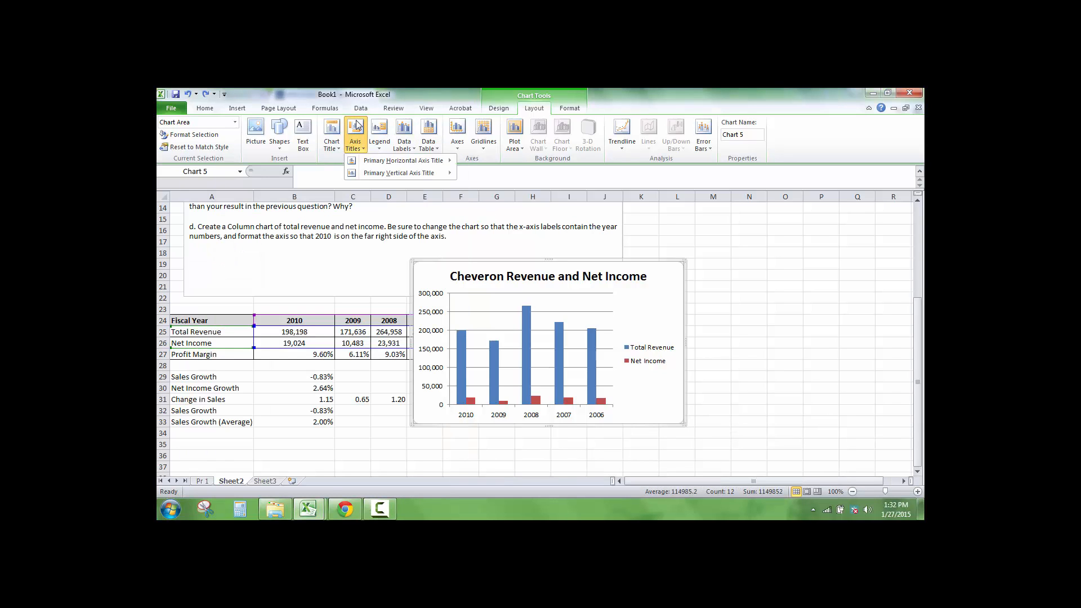
mouse_move(373, 162)
left_click(492, 186)
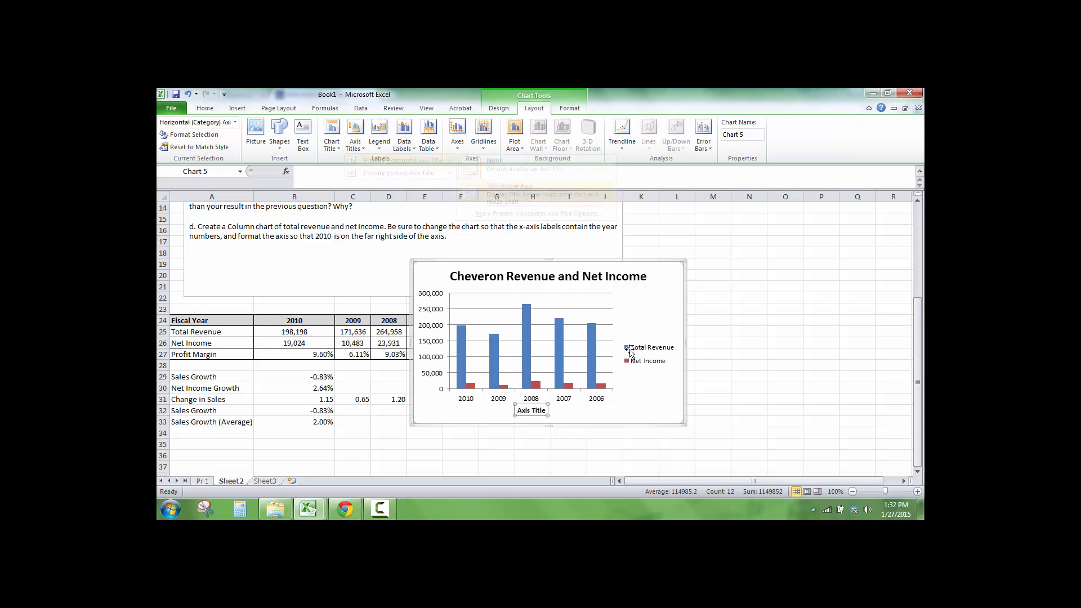
type("Years")
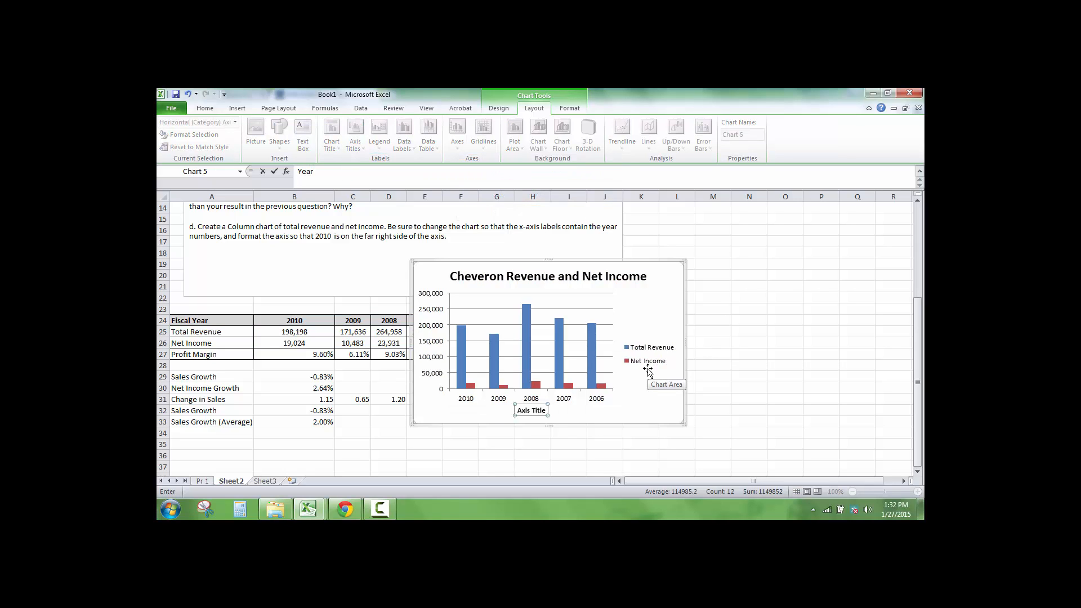
Step: Add a rotated vertical axis title reading "Dollars" and move the chart clear of the data table, beyond column F
left_click(431, 365)
right_click(440, 364)
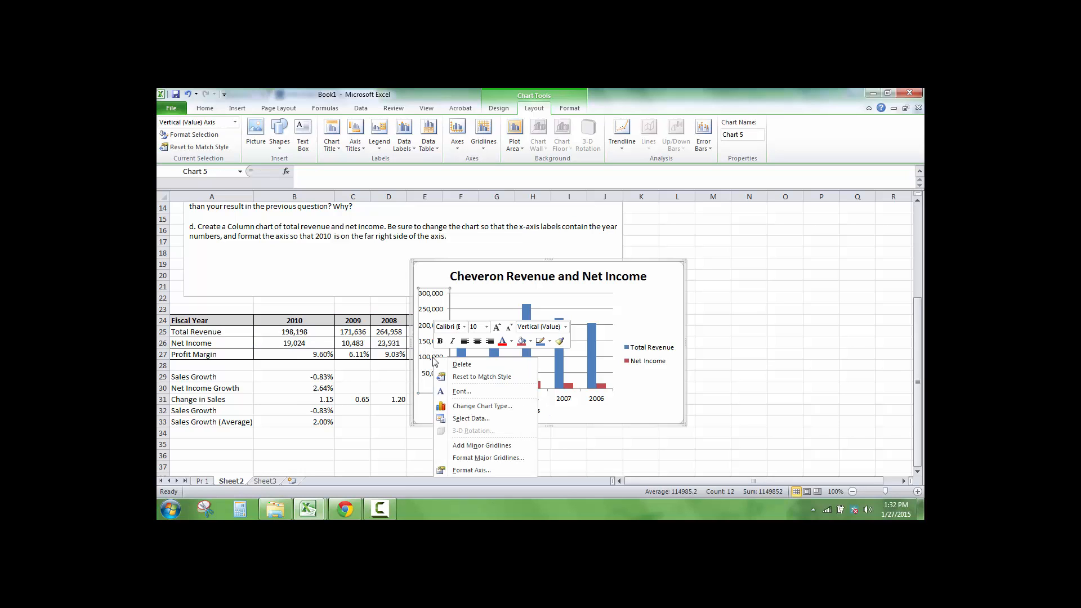
left_click(355, 135)
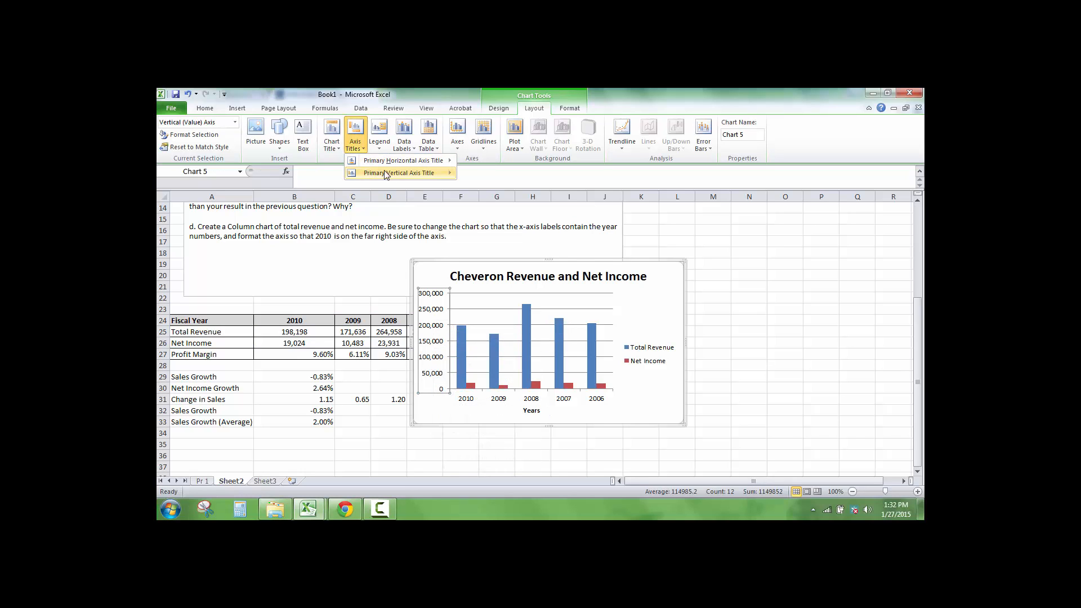
mouse_move(403, 173)
left_click(527, 225)
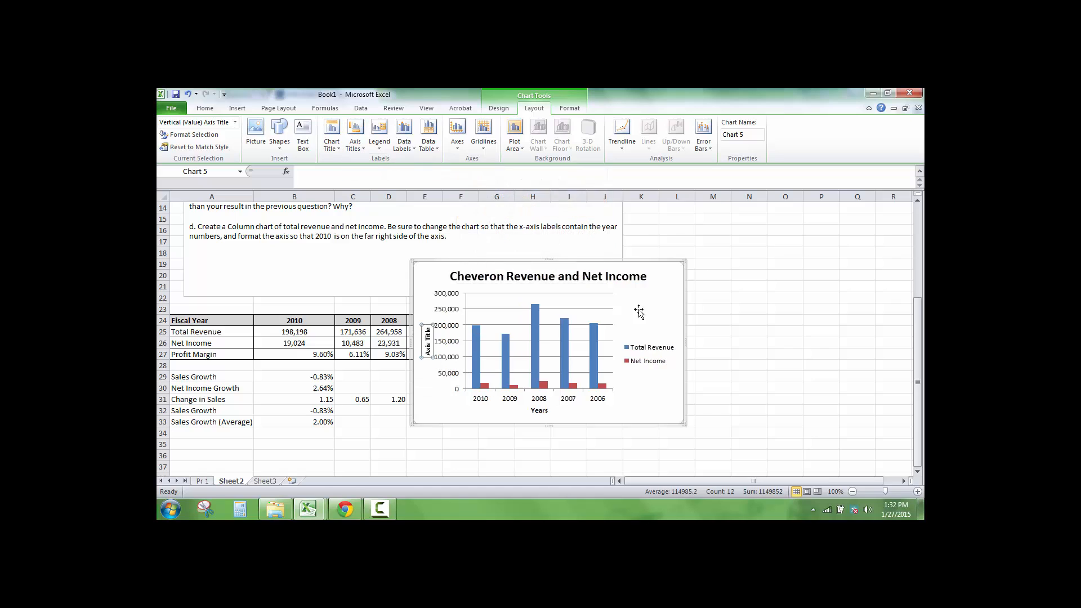
type("Dollars")
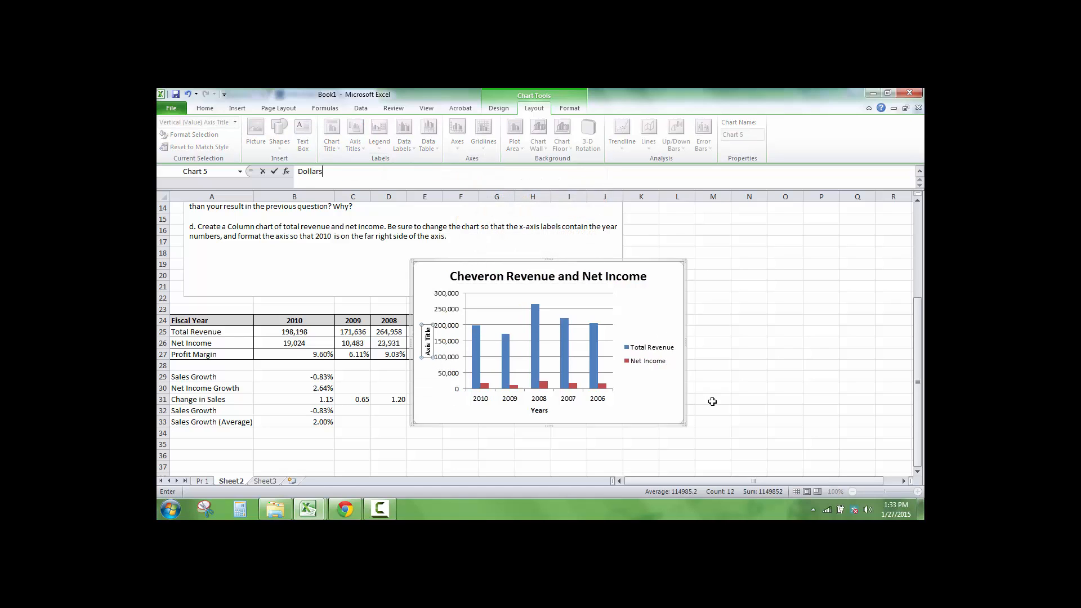
key("Return")
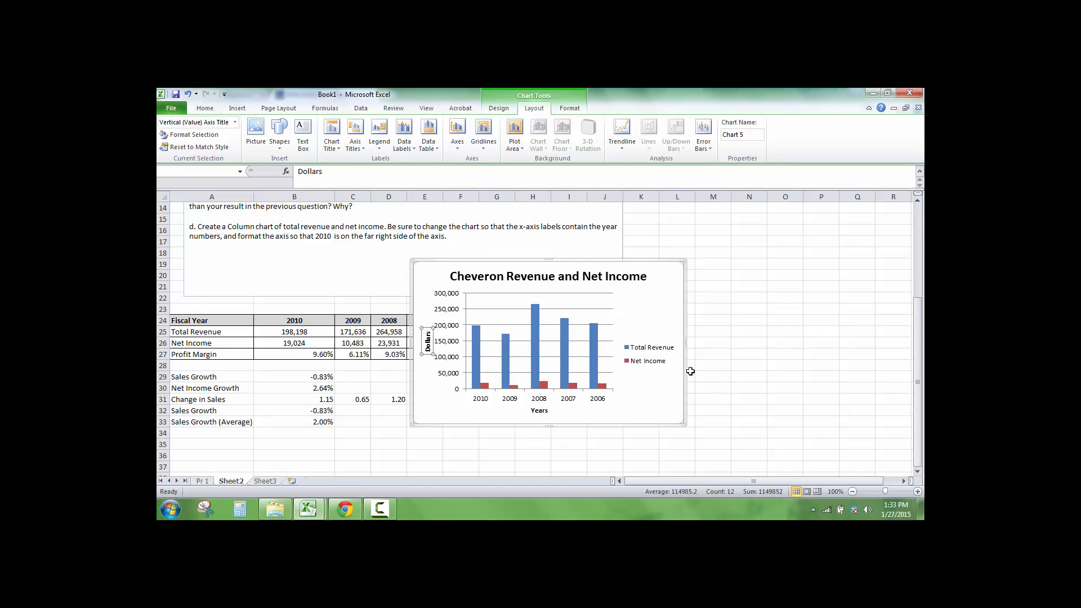
left_click(667, 392)
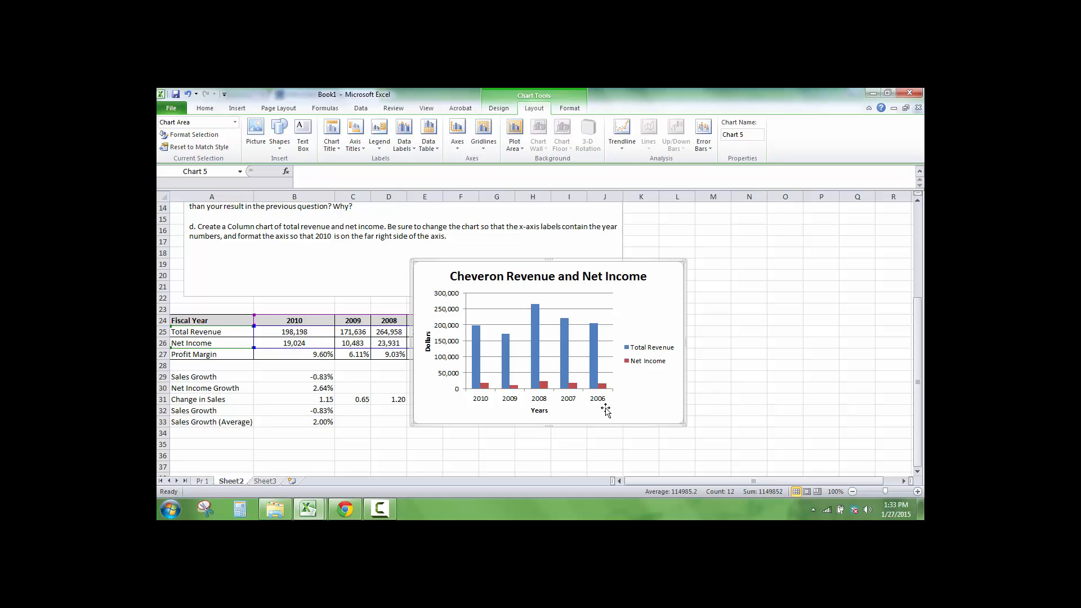
left_click_drag(610, 421, 706, 446)
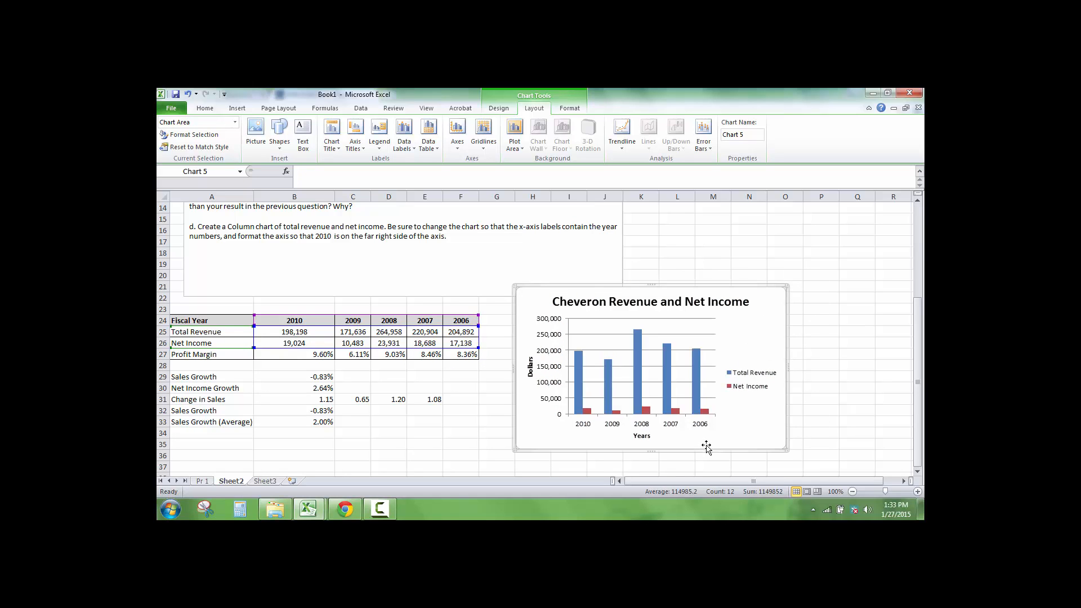
left_click(665, 412)
right_click(665, 412)
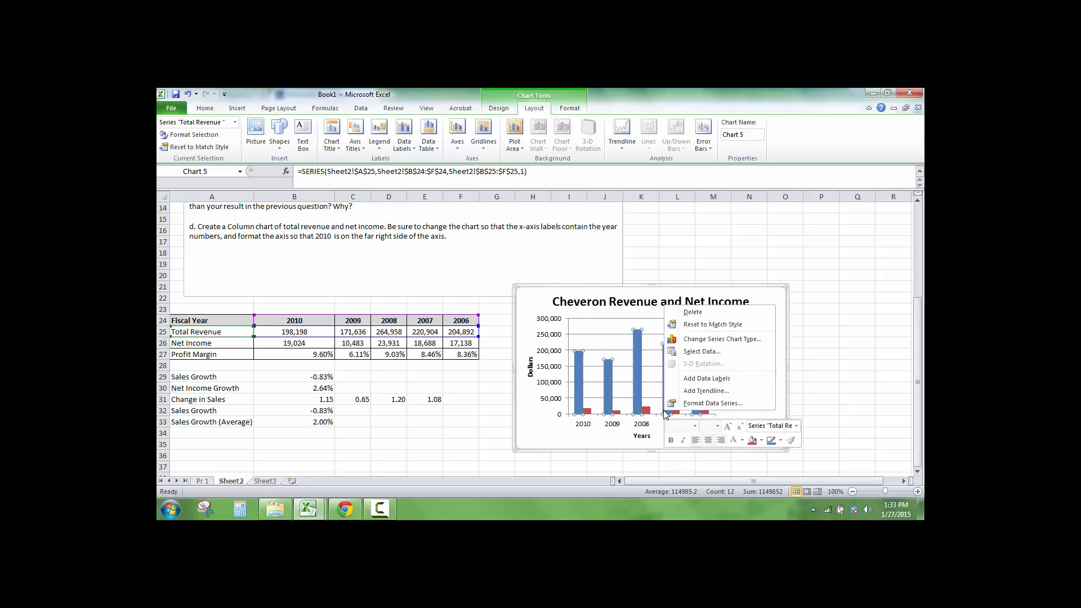
left_click(699, 403)
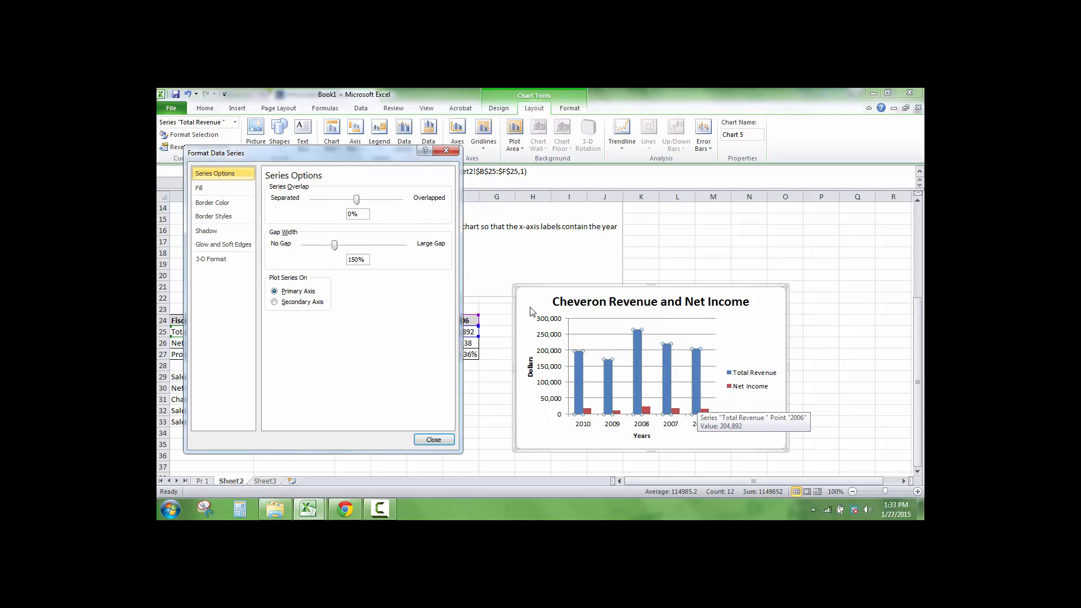
left_click(445, 150)
left_click(645, 424)
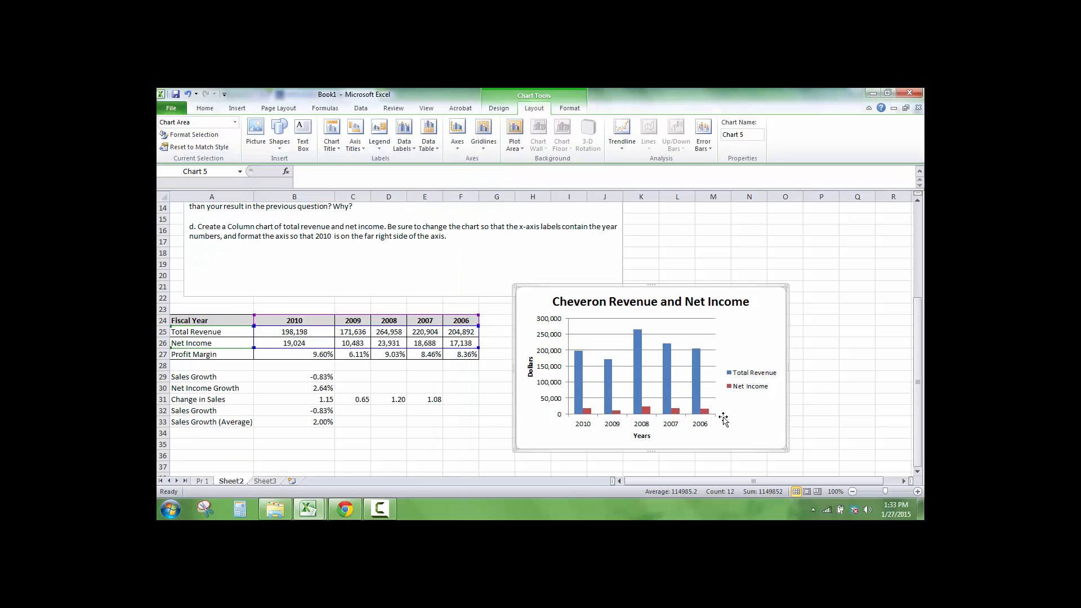
right_click(707, 424)
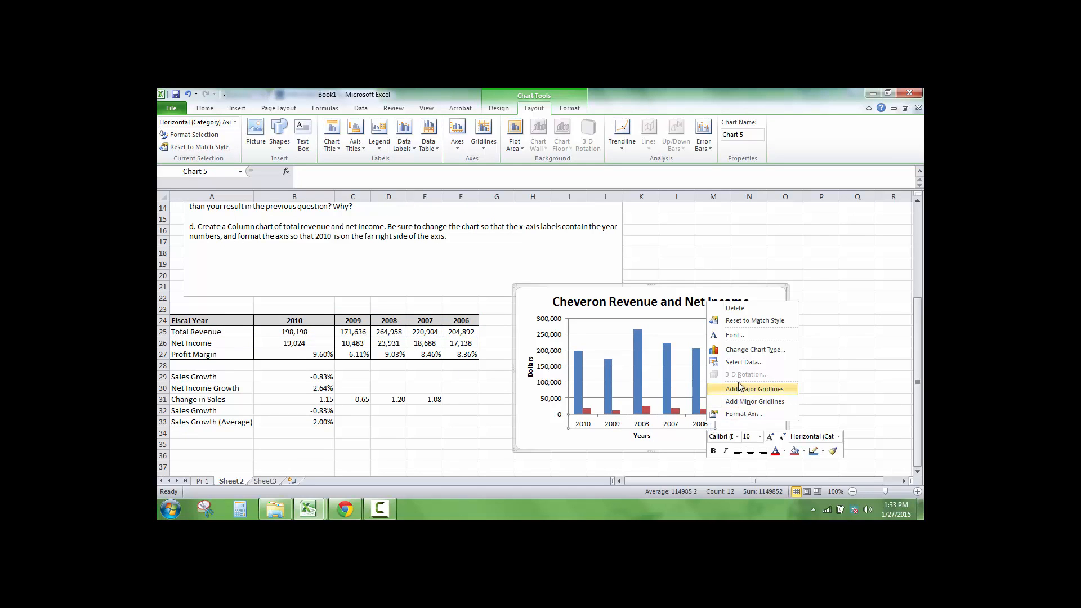
left_click(701, 441)
right_click(701, 442)
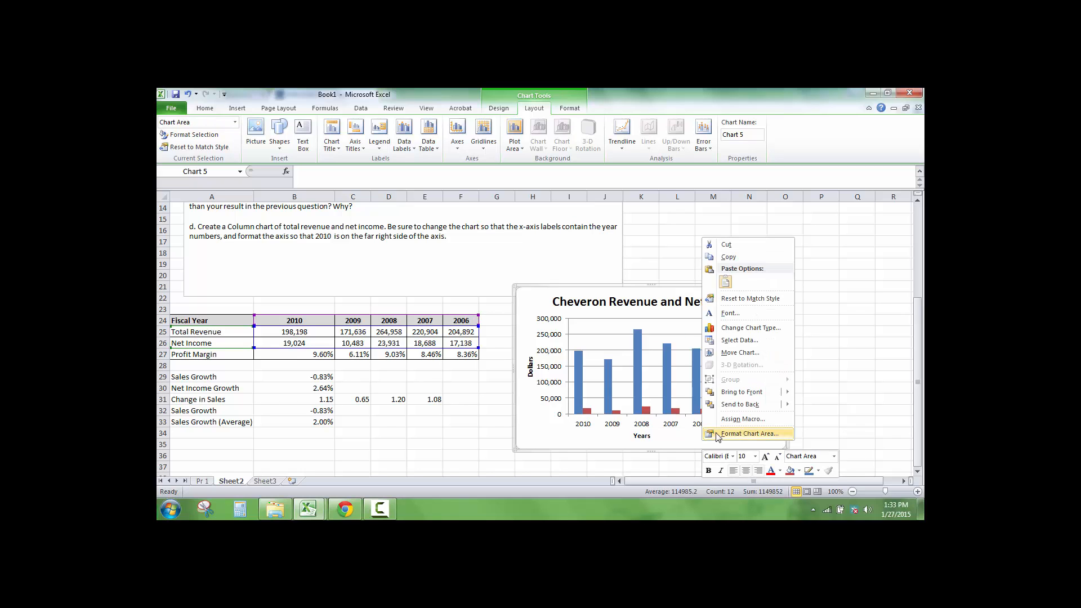
left_click(717, 434)
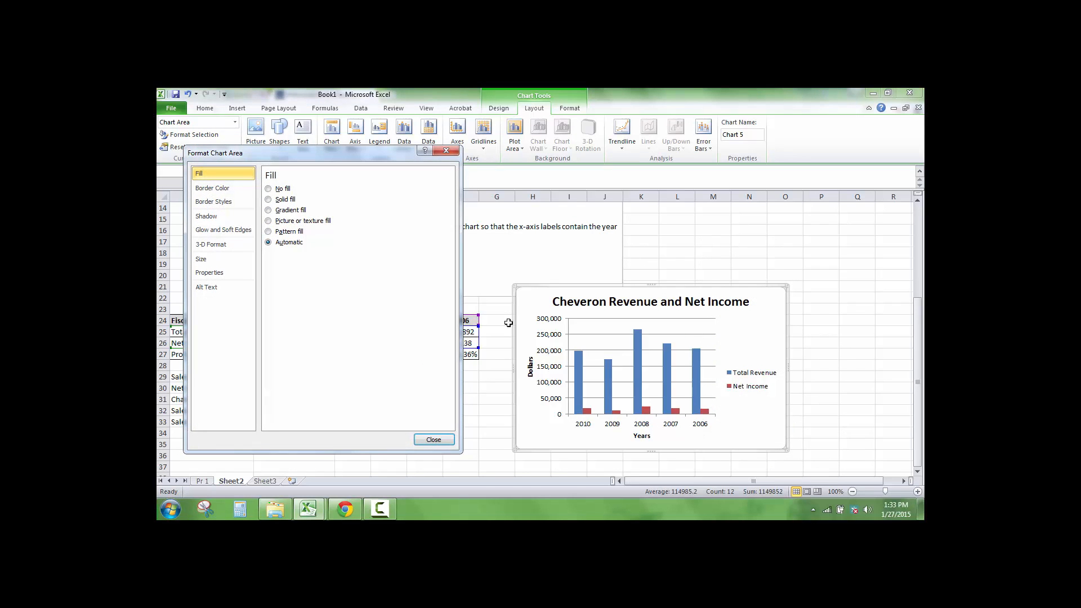
left_click(446, 151)
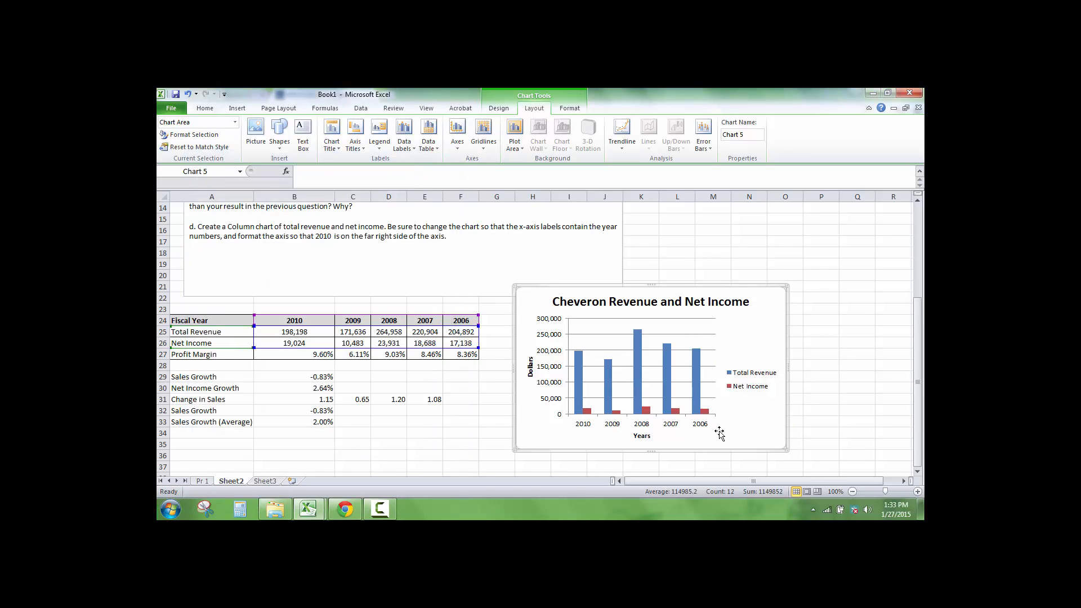
Step: Put the chart's horizontal axis categories in reverse order so that 2010 is on the far right
left_click(675, 429)
right_click(669, 425)
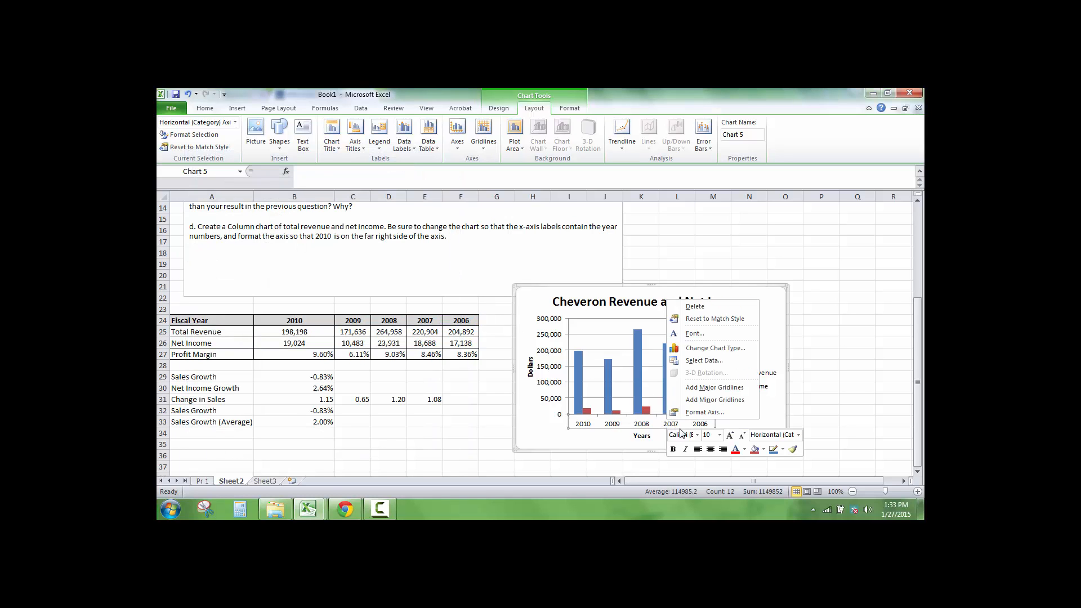
left_click(706, 415)
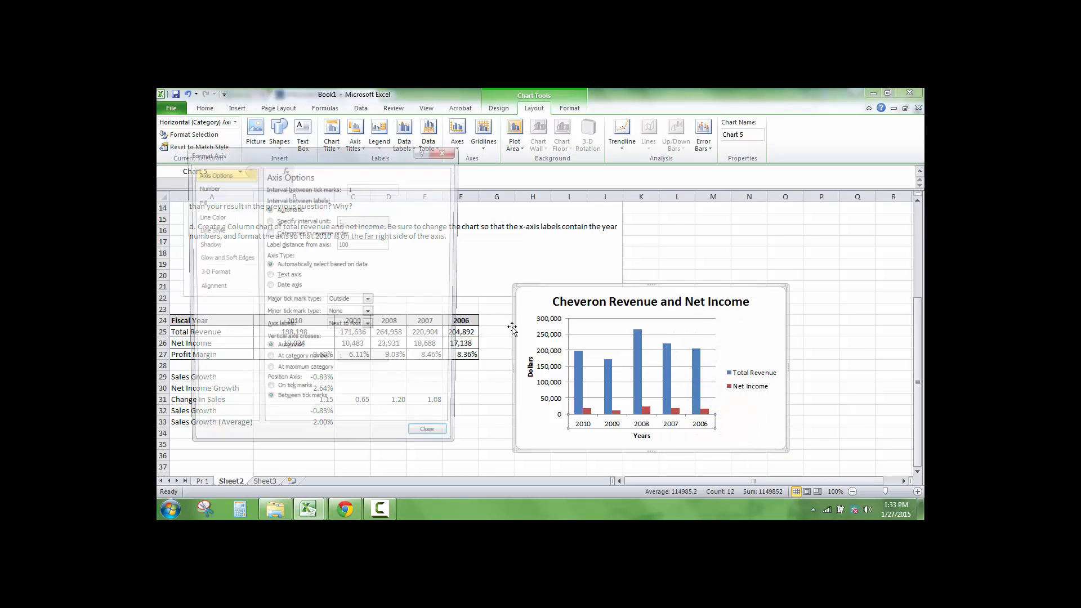
left_click(269, 233)
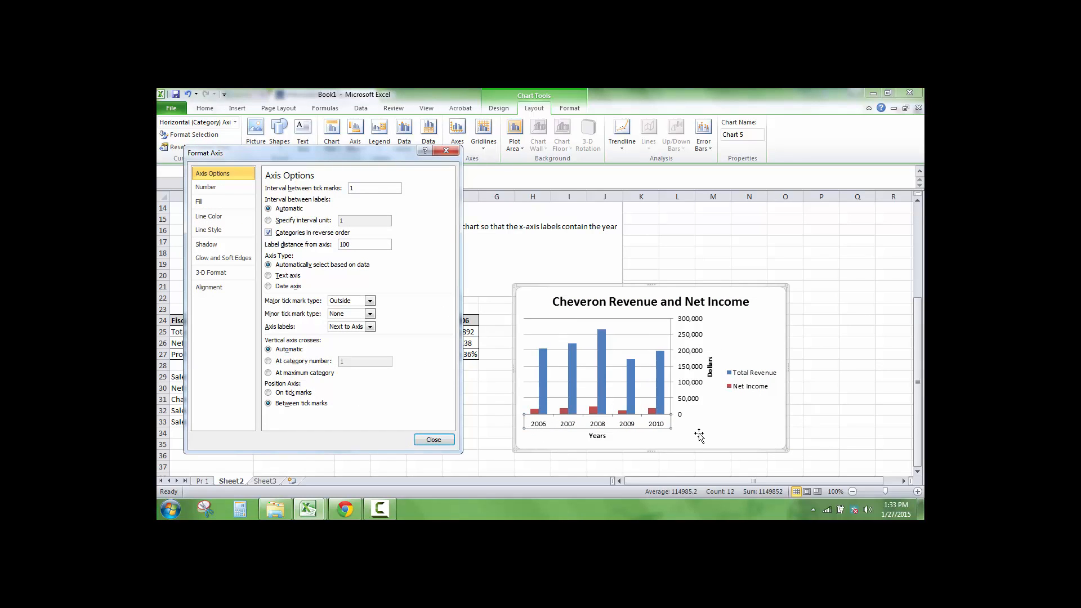
left_click(433, 440)
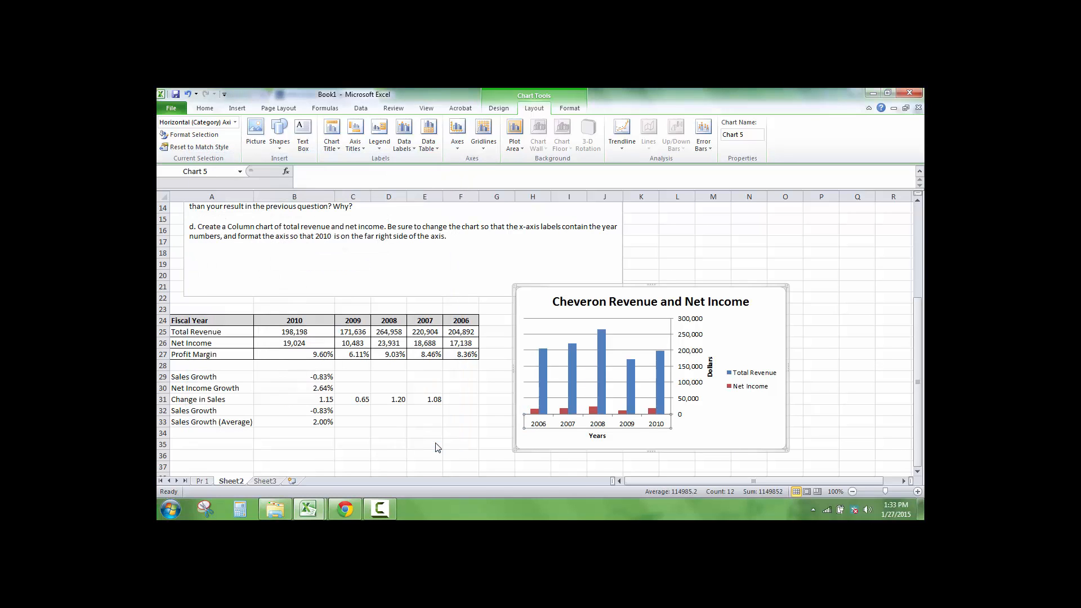
left_click(719, 442)
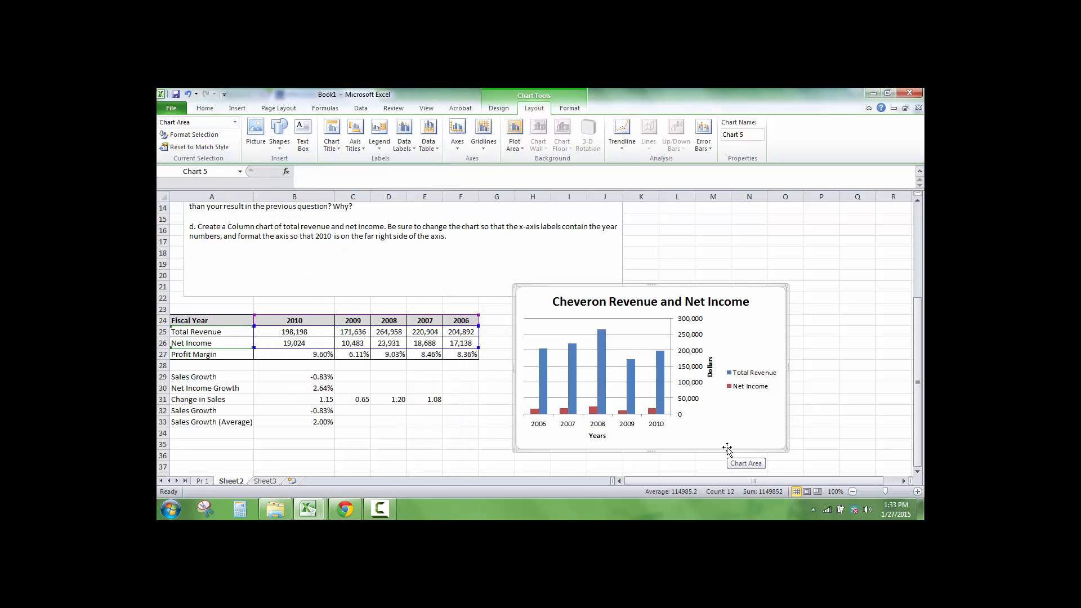
Step: Reread the problem 2 questions above the data table to check them against the completed work
left_click(295, 400)
scroll(357, 439, "up", 4)
scroll(356, 438, "up", 1)
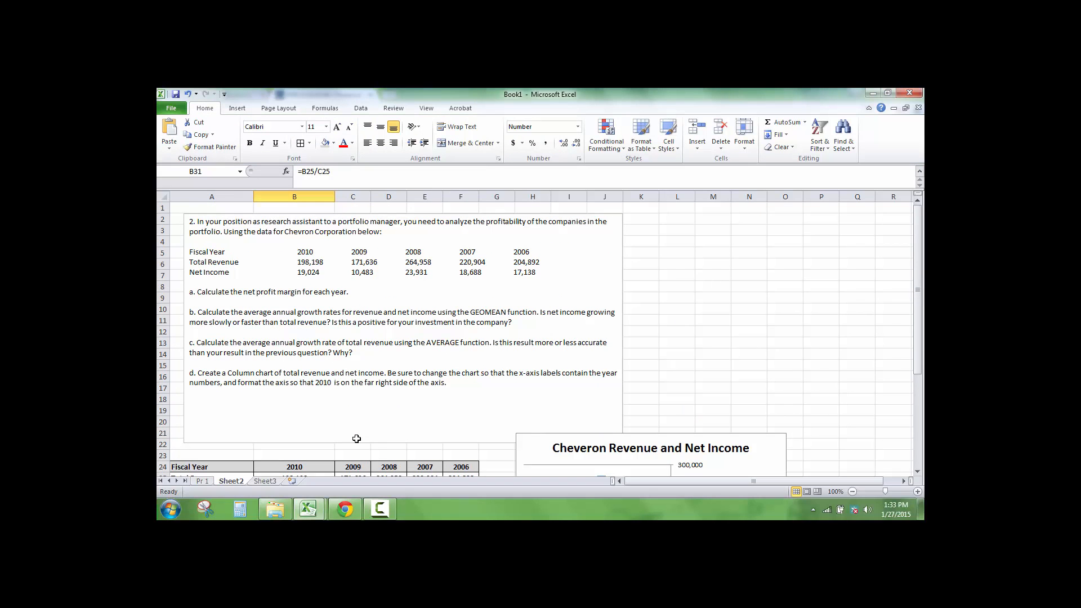
scroll(366, 429, "down", 1)
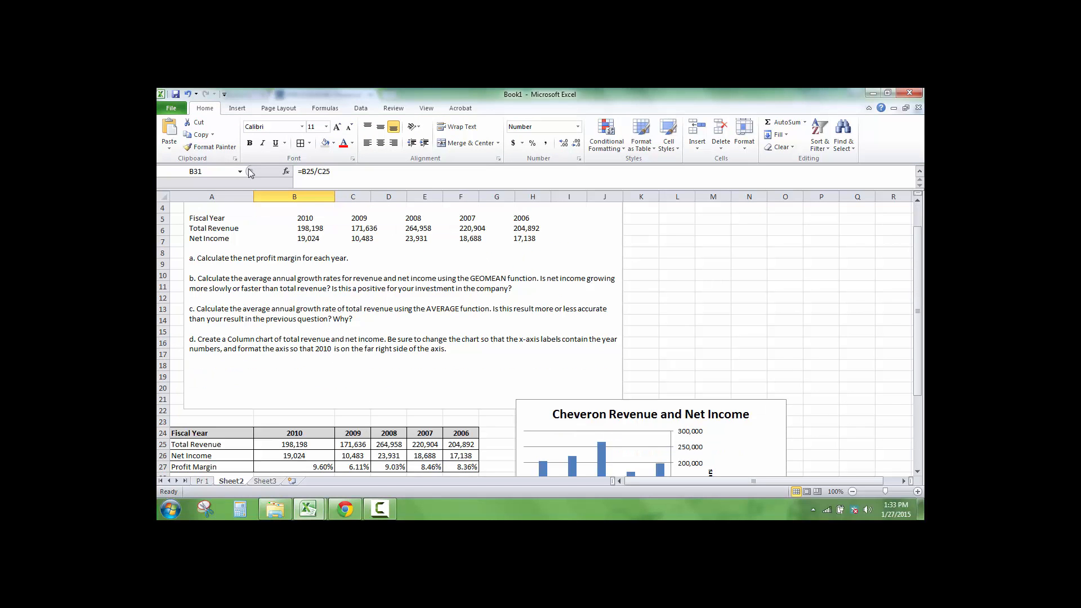